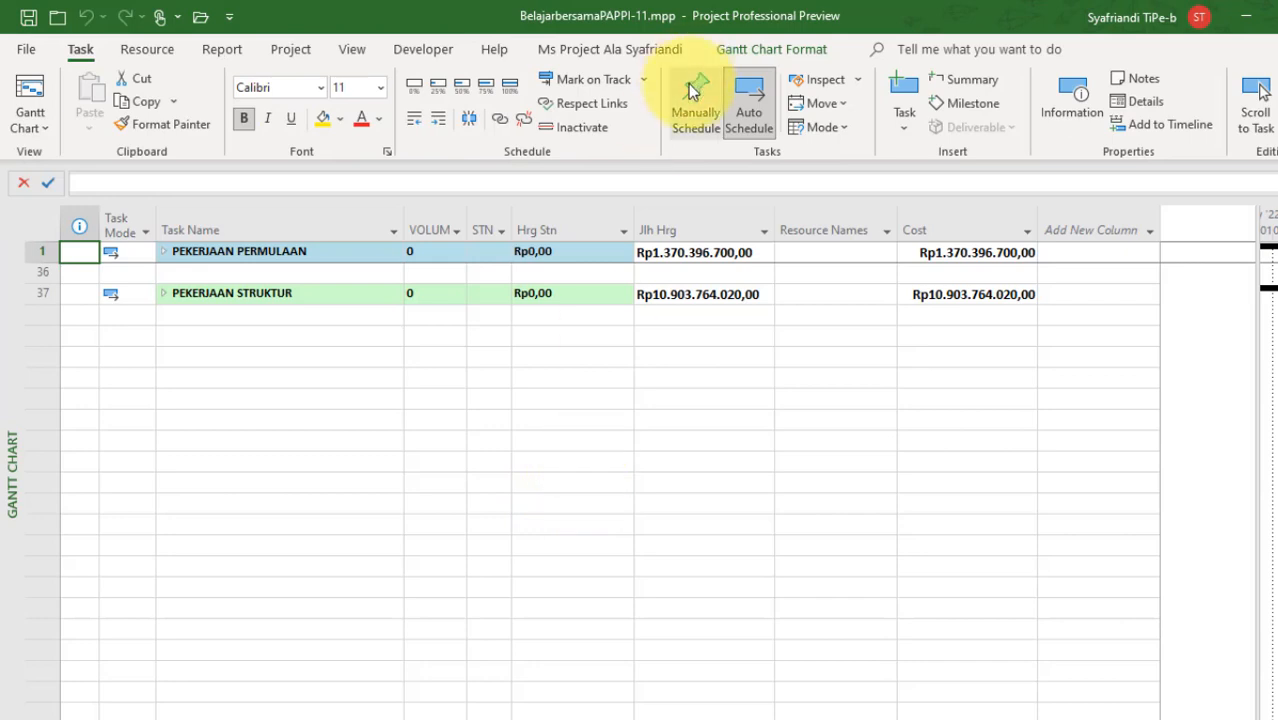
Check that the custom RAB table is applied to the Gantt Chart task sheet
{"action": "left_click", "coordinate": [214, 336]}
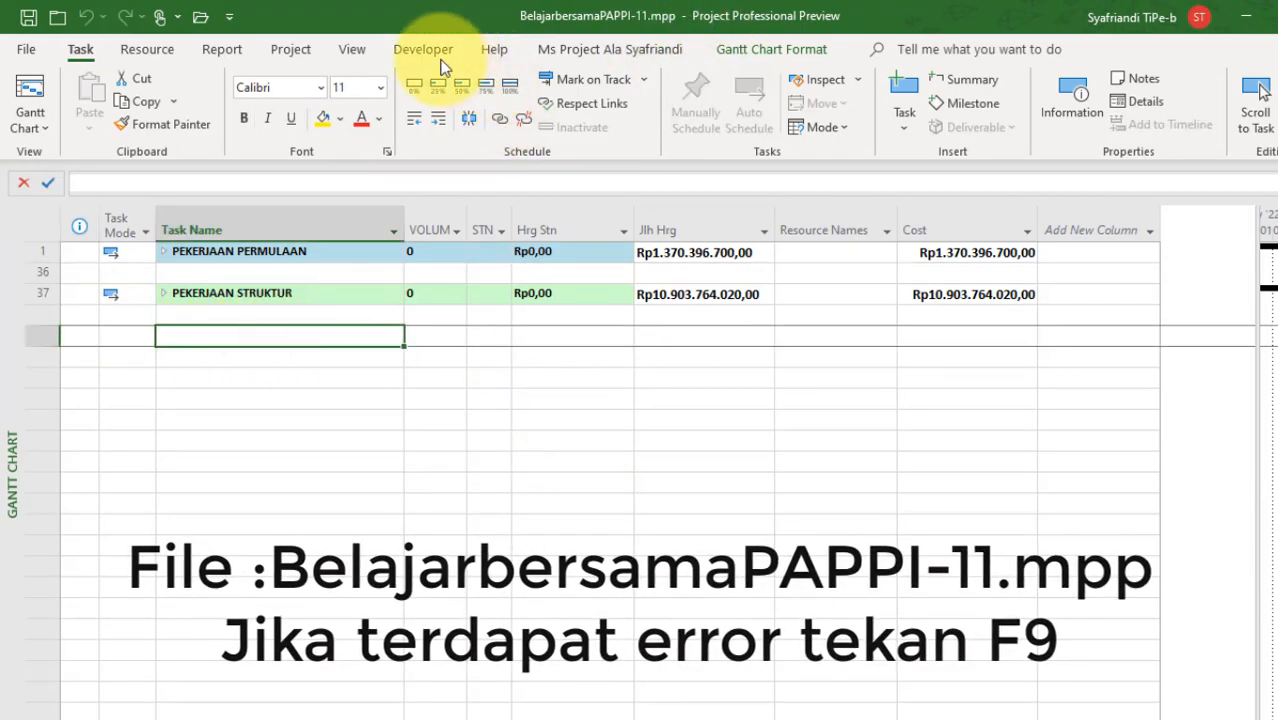
{"action": "left_click", "coordinate": [370, 48]}
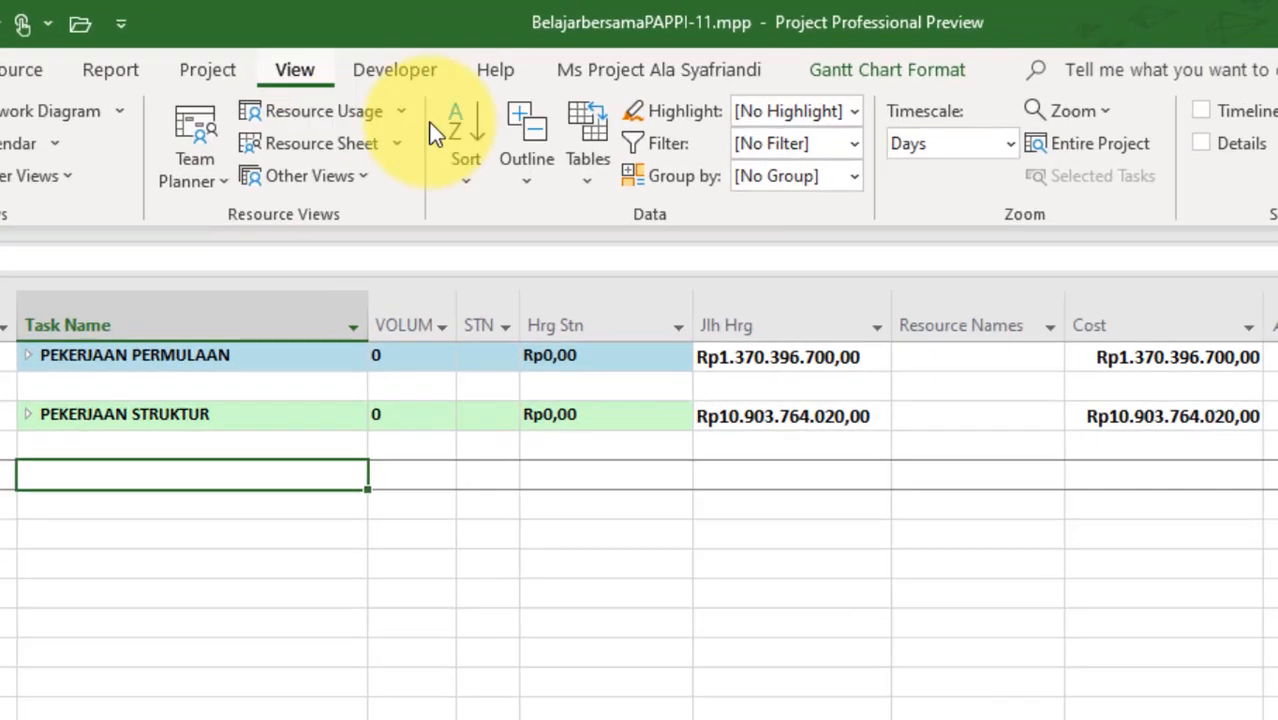
{"action": "left_click", "coordinate": [586, 177]}
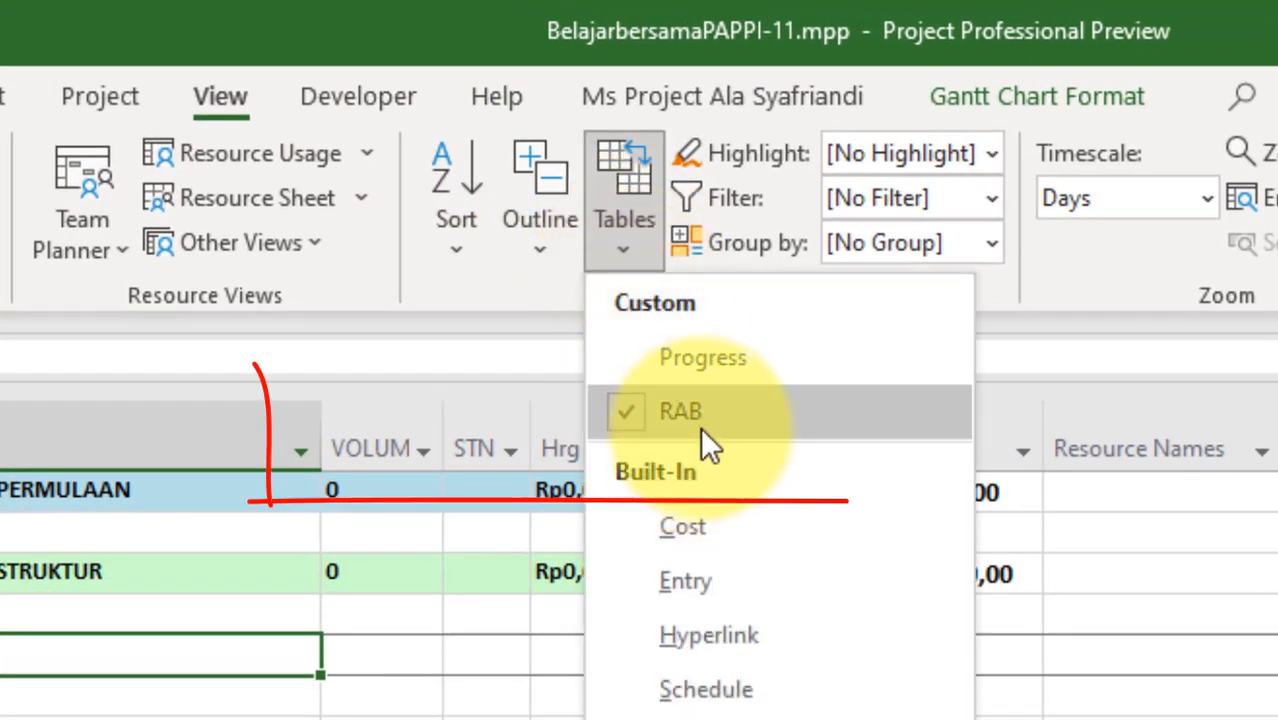
{"action": "left_click", "coordinate": [192, 716]}
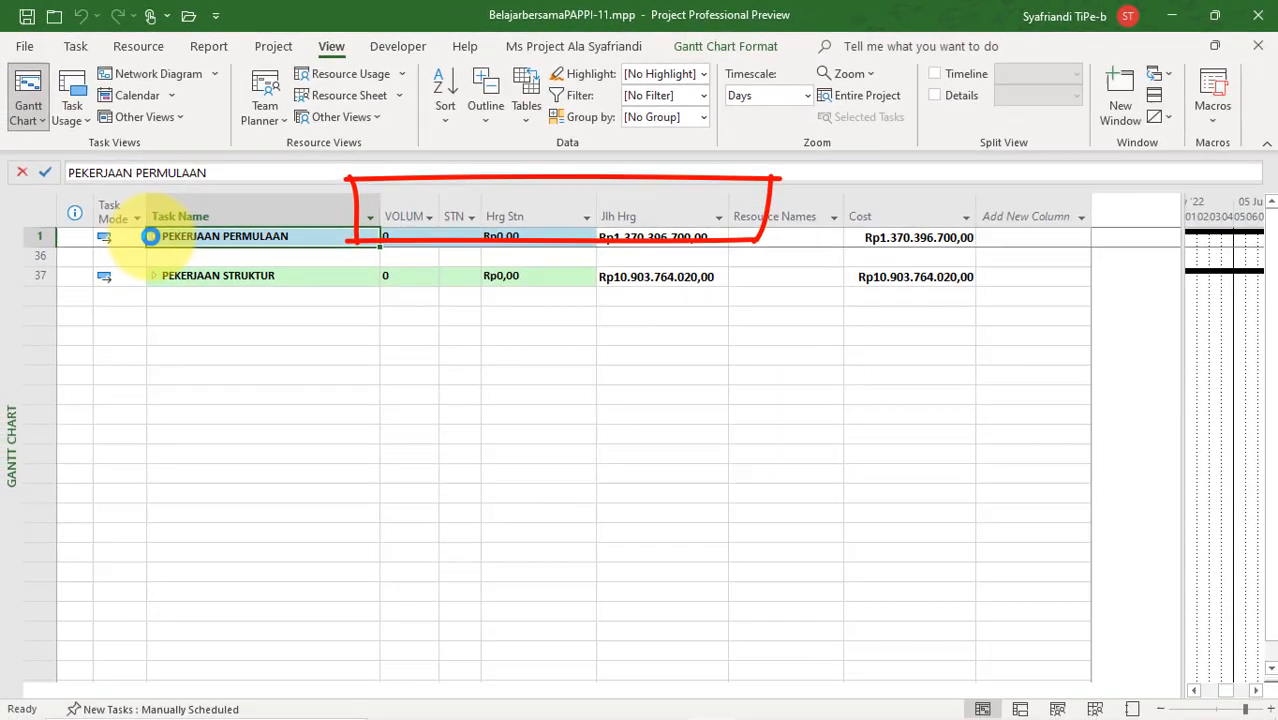
Expand and collapse the PEKERJAAN PERMULAAN and PEKERJAAN STRUKTUR summary tasks to review their subtasks
{"action": "left_click", "coordinate": [153, 239]}
{"action": "left_click", "coordinate": [153, 238]}
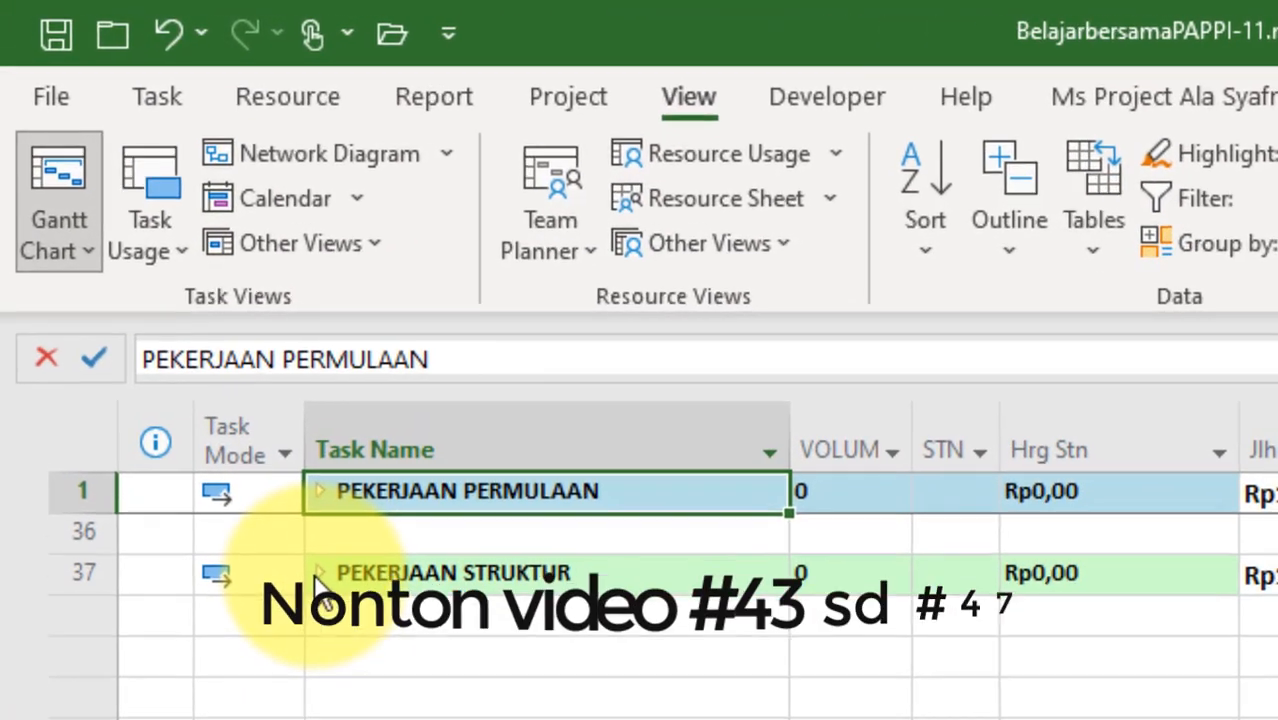
{"action": "left_click", "coordinate": [151, 275]}
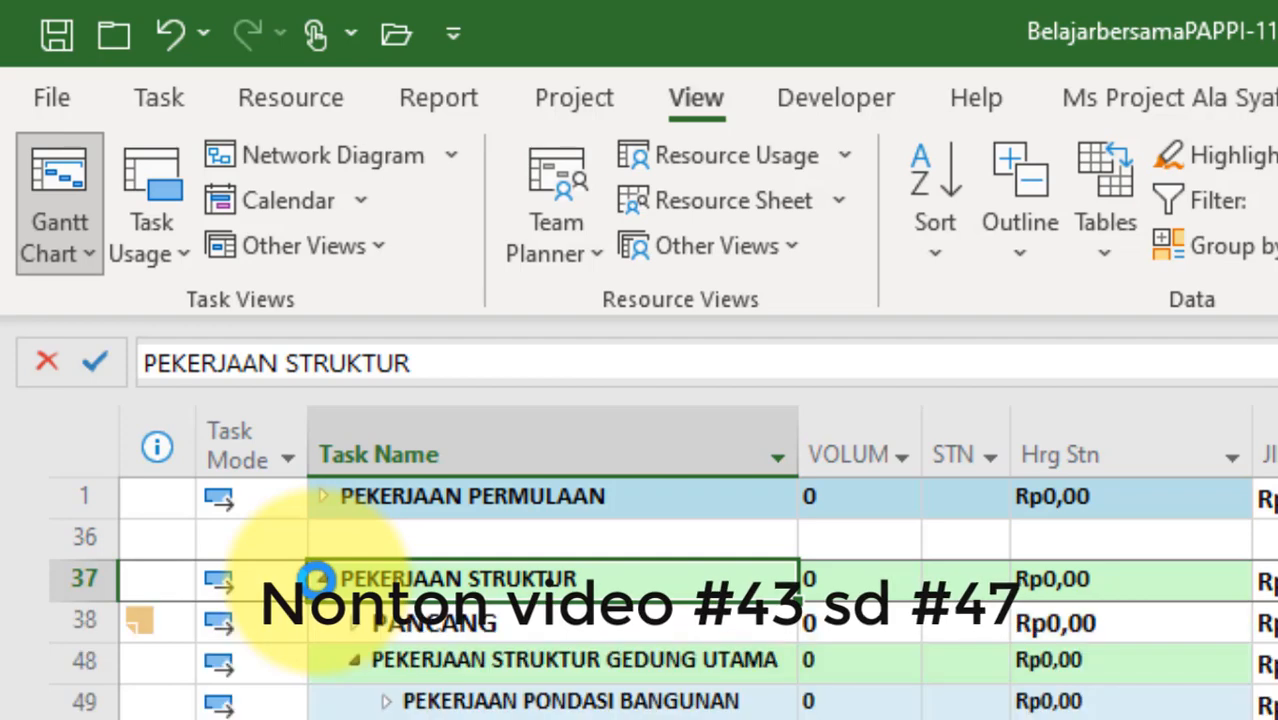
{"action": "left_click", "coordinate": [323, 582]}
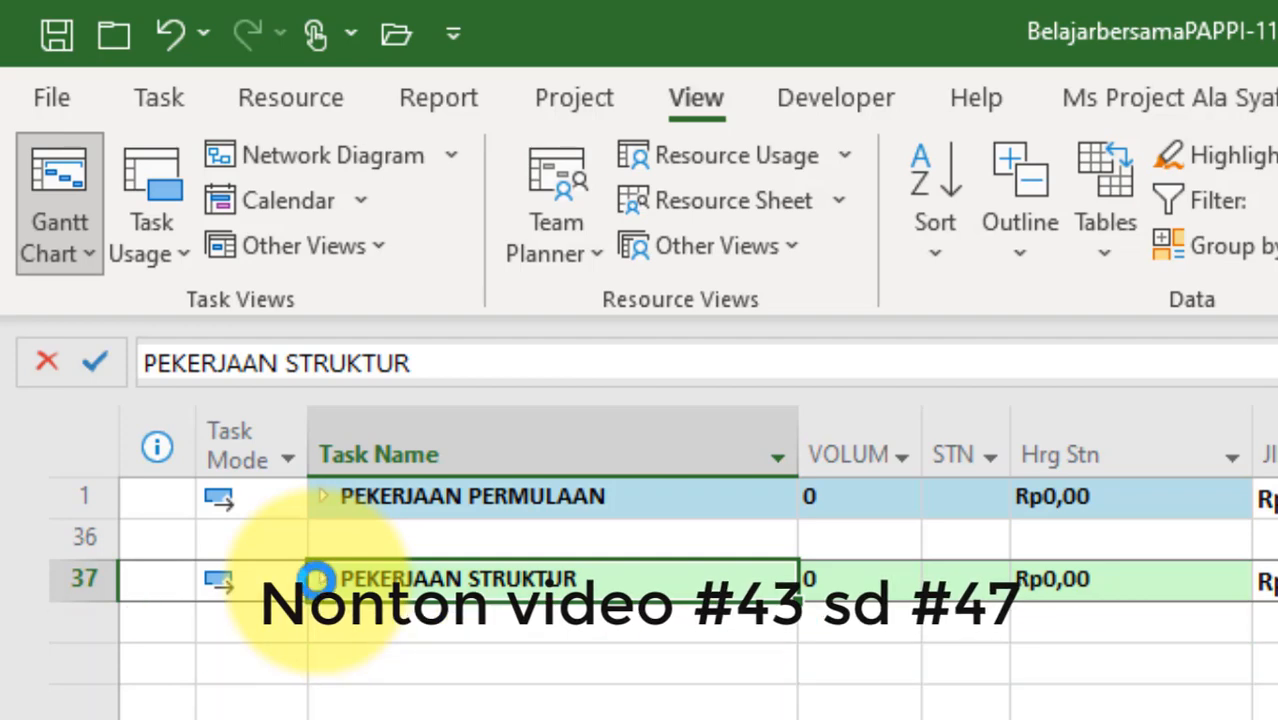
Copy B4:E390 from the Arsitektur sheet in Excel and paste it into Project, leaving one blank row below PEKERJAAN STRUKTUR
{"action": "left_click", "coordinate": [441, 655]}
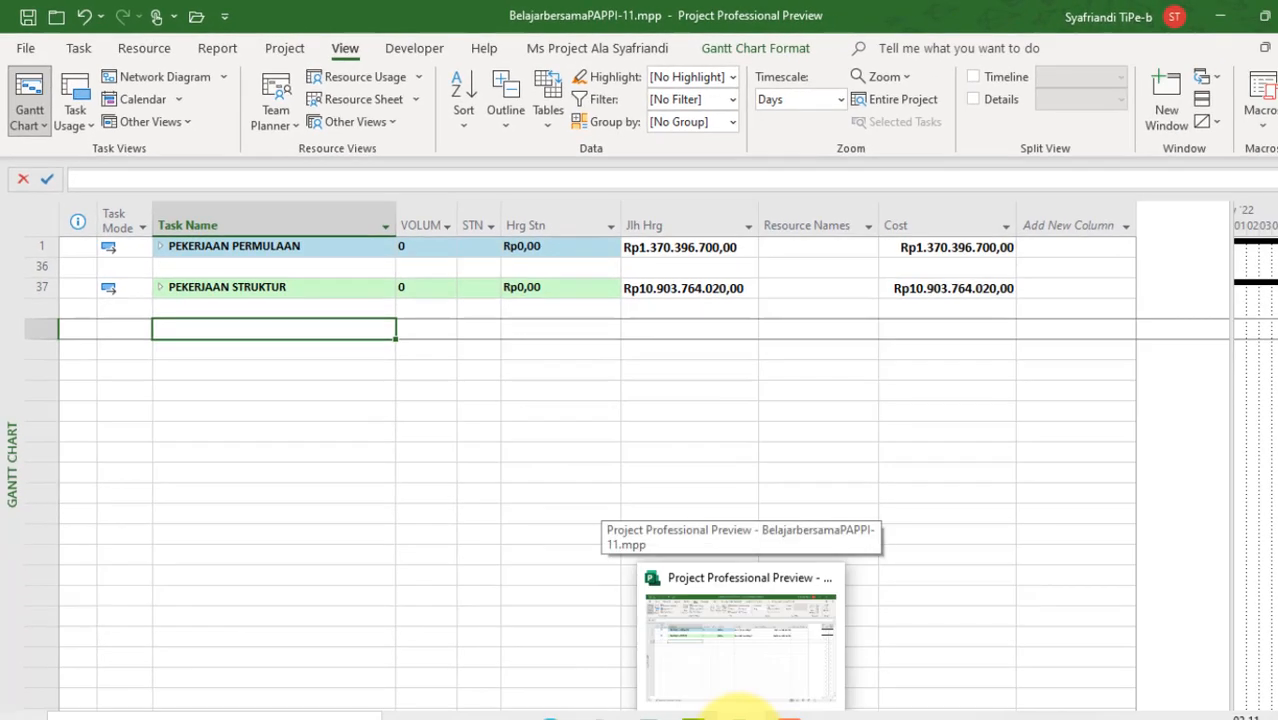
{"action": "mouse_move", "coordinate": [648, 716]}
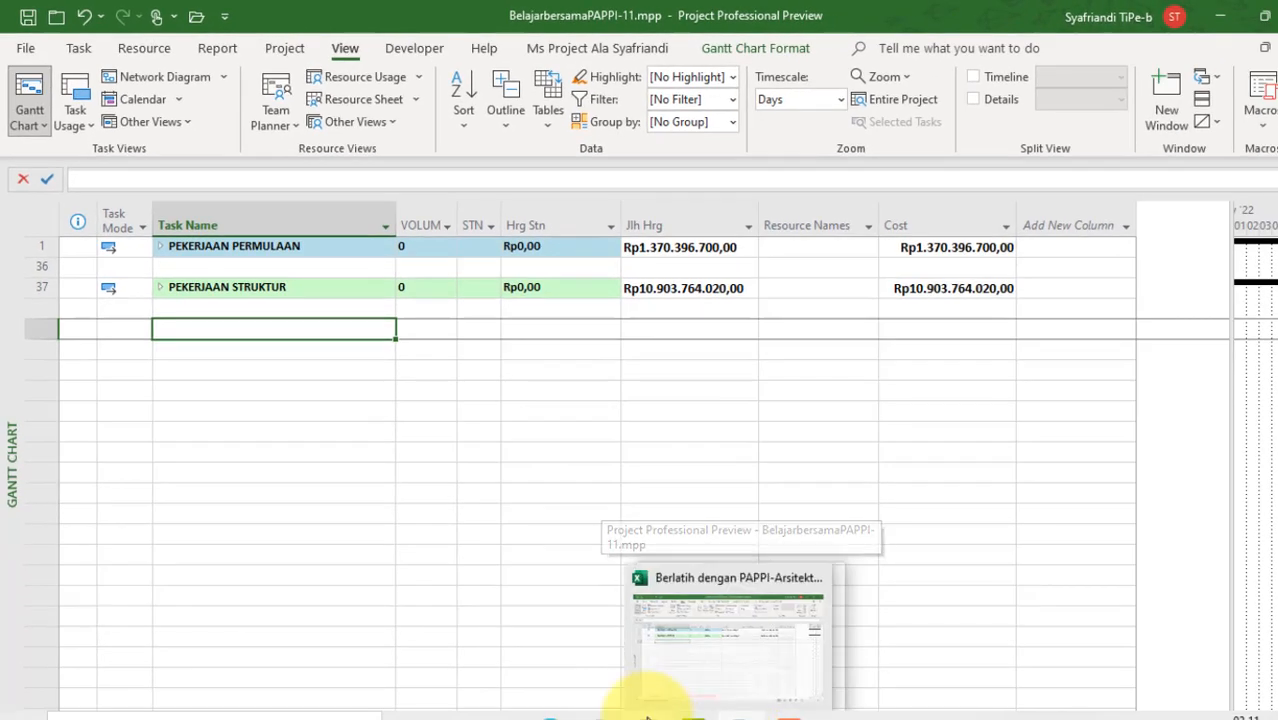
{"action": "left_click", "coordinate": [652, 712]}
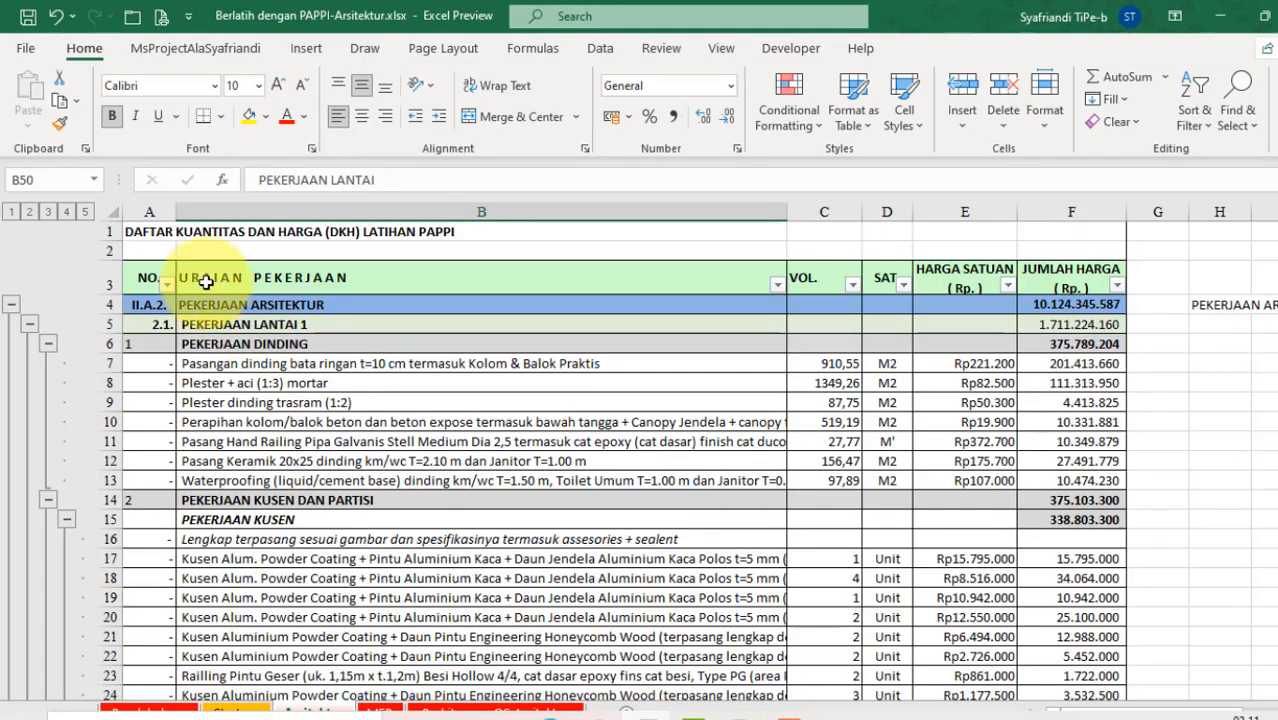
{"action": "left_click", "coordinate": [207, 305]}
{"action": "scroll", "coordinate": [228, 330], "scroll_direction": "down", "scroll_amount": 20}
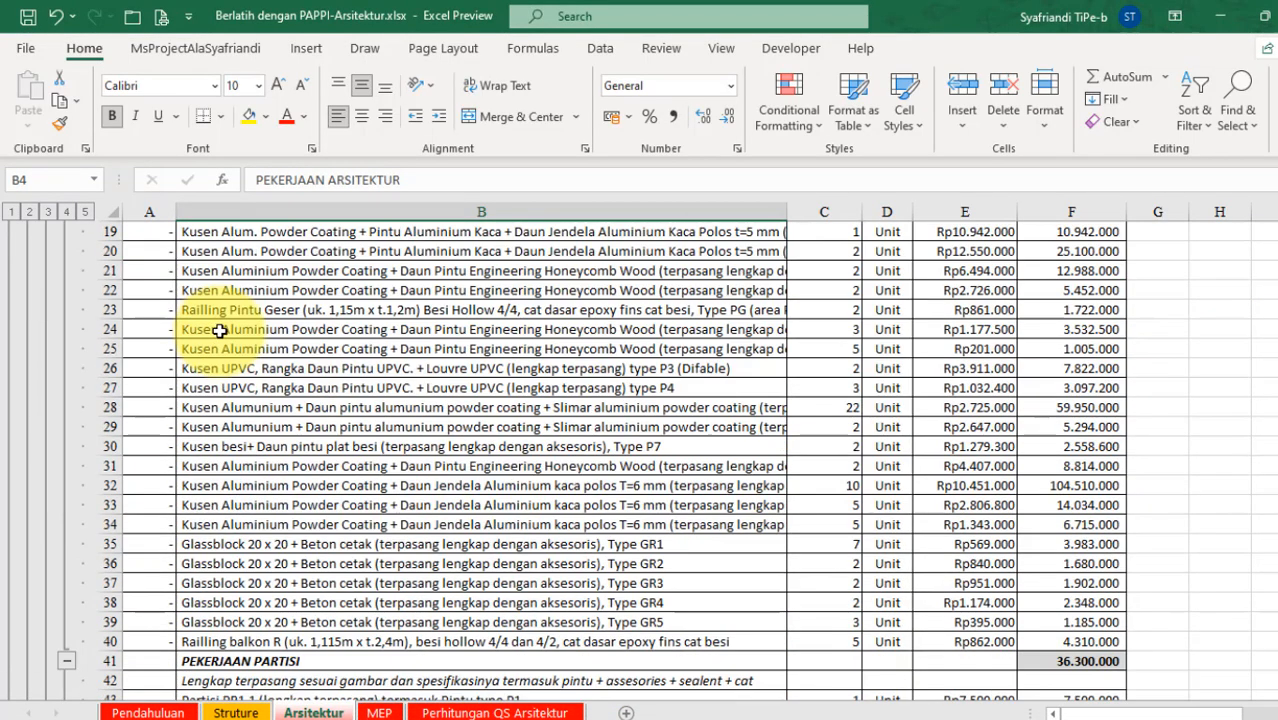
{"action": "scroll", "coordinate": [260, 366], "scroll_direction": "down", "scroll_amount": 20}
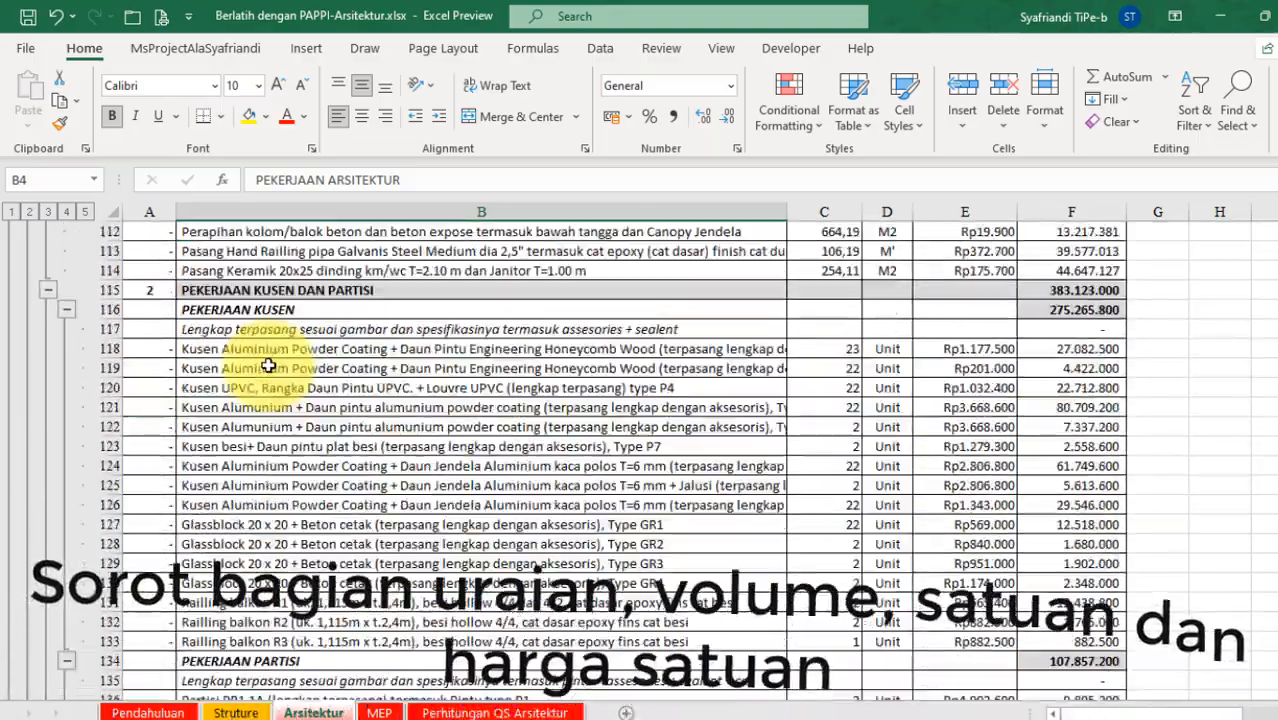
{"action": "scroll", "coordinate": [285, 365], "scroll_direction": "down", "scroll_amount": 20}
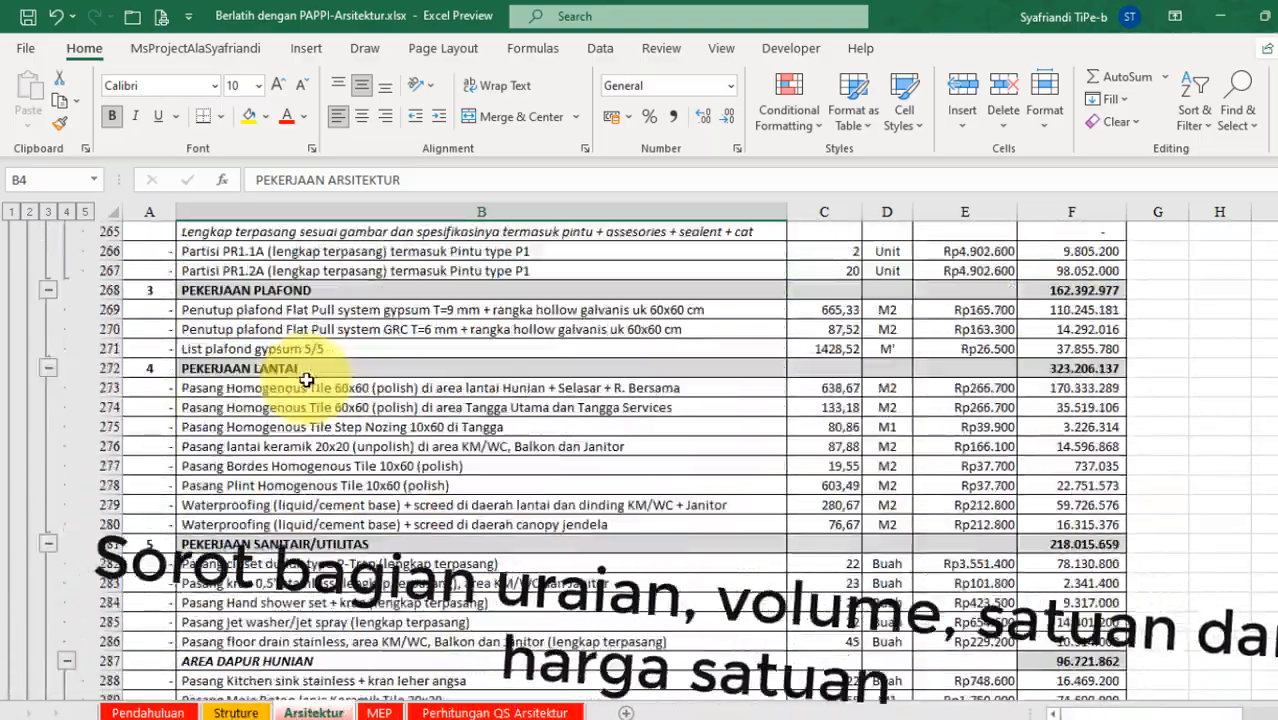
{"action": "left_click", "coordinate": [988, 393], "text": "shift"}
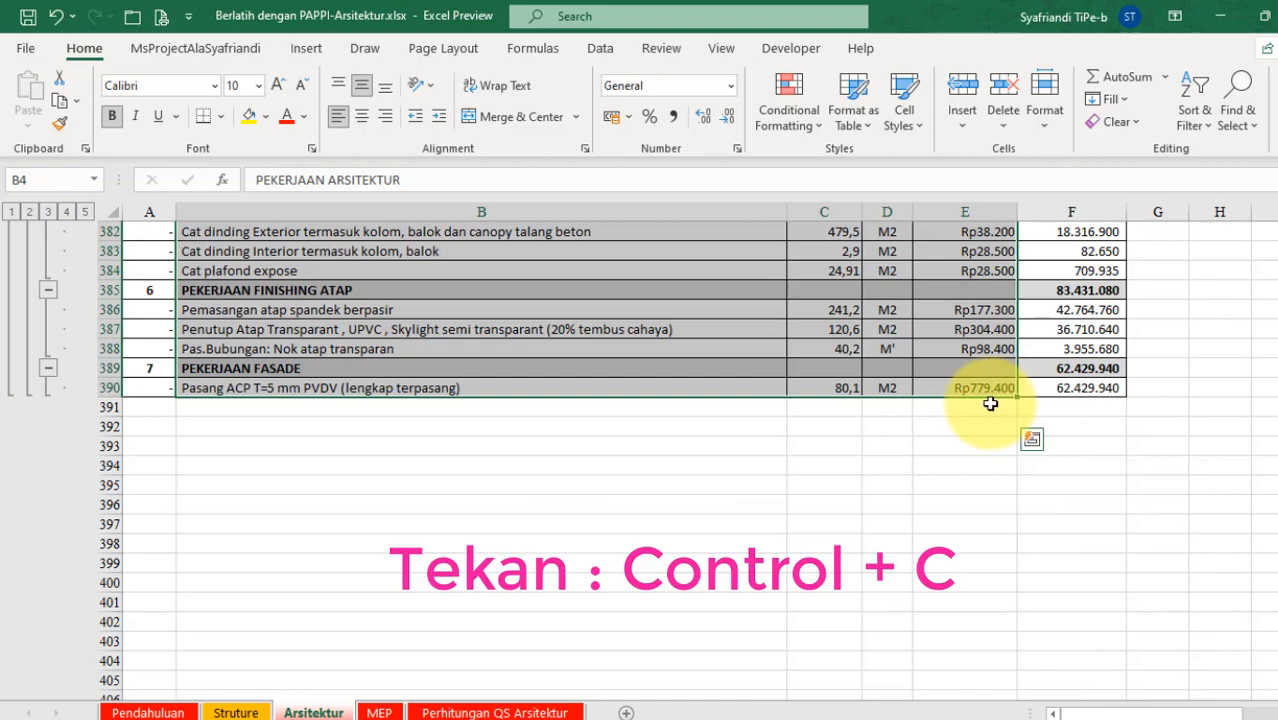
{"action": "key", "text": "ctrl+c"}
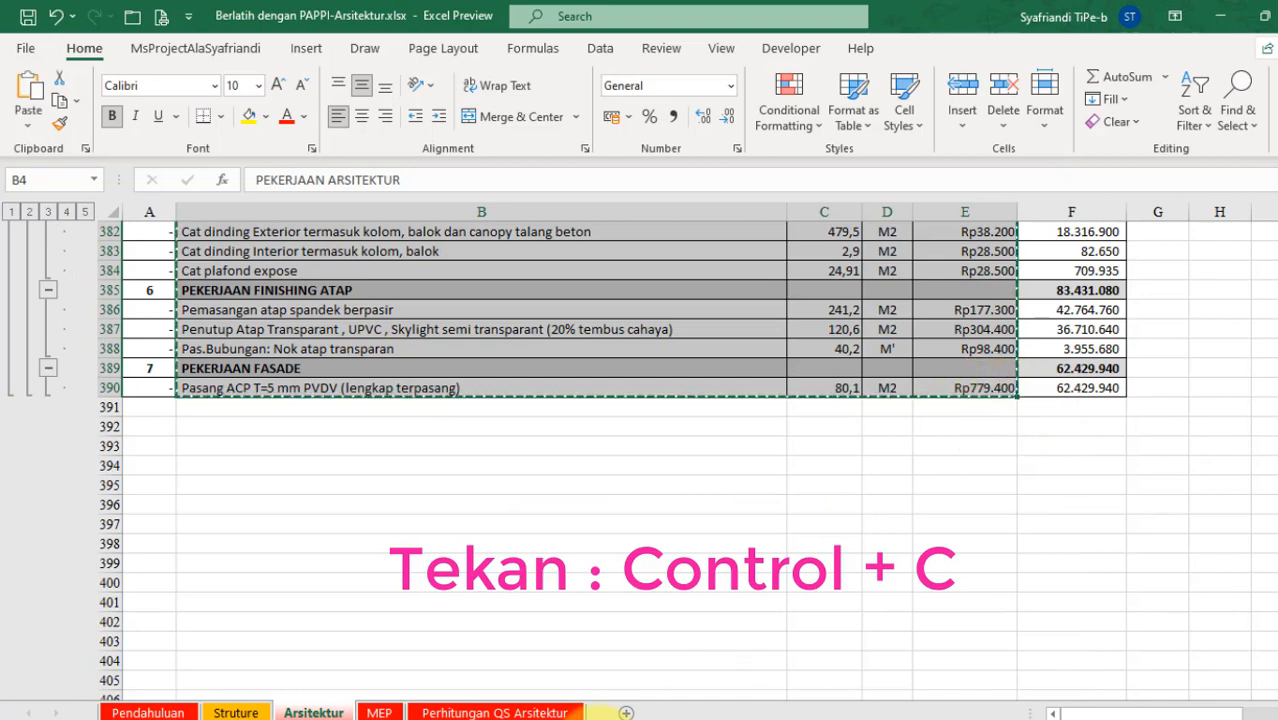
{"action": "left_click", "coordinate": [745, 712]}
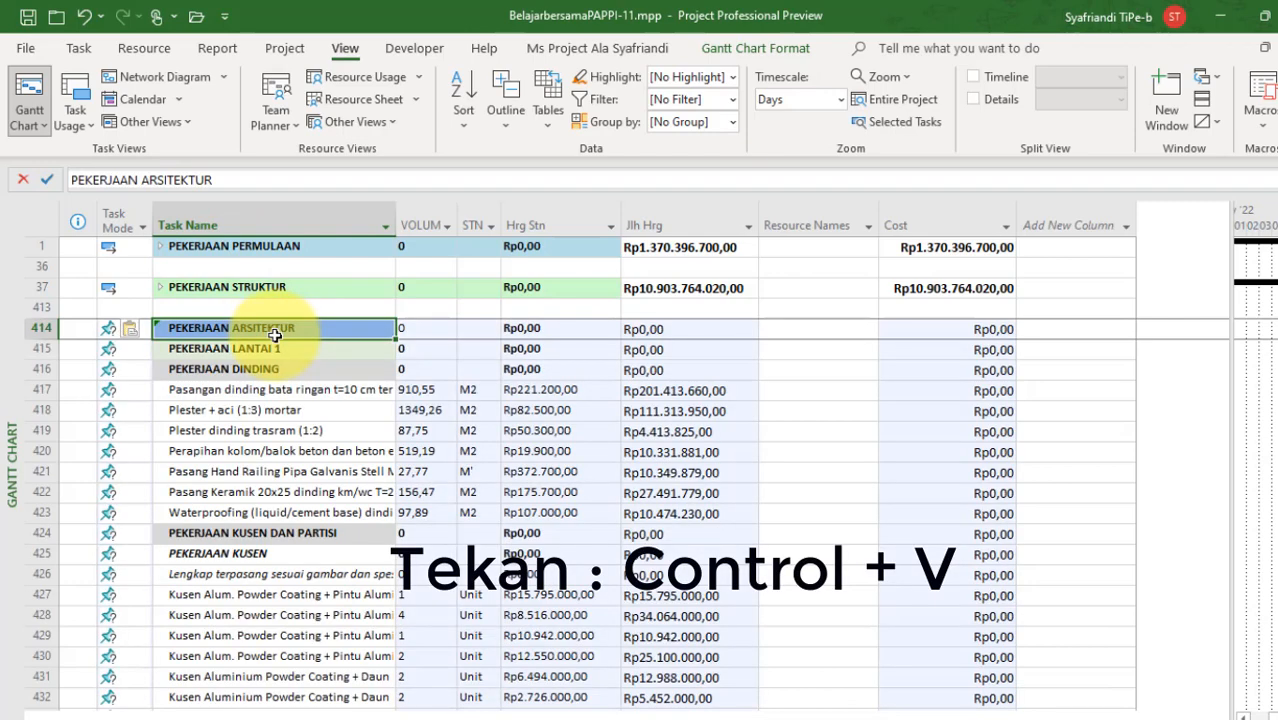
Indent all tasks from PEKERJAAN LANTAI 1 to the last row one level under PEKERJAAN ARSITEKTUR
{"action": "left_click", "coordinate": [357, 350]}
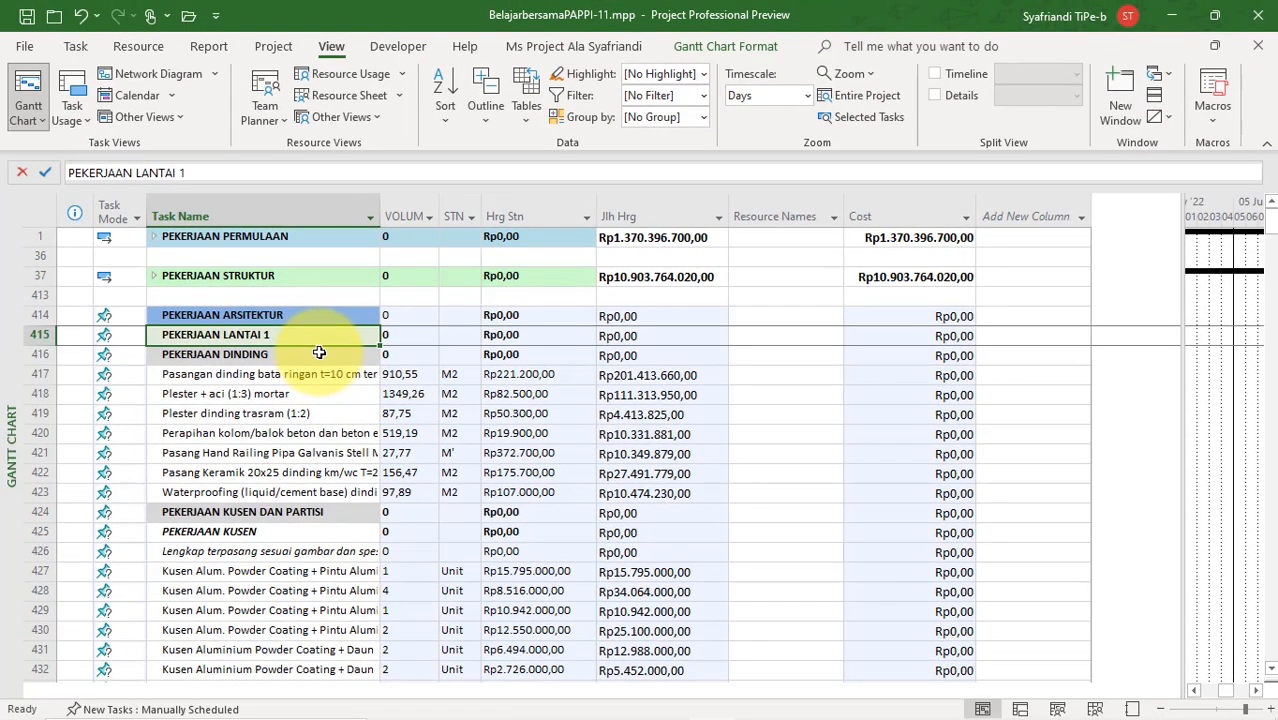
{"action": "key", "text": "ctrl+shift+Down"}
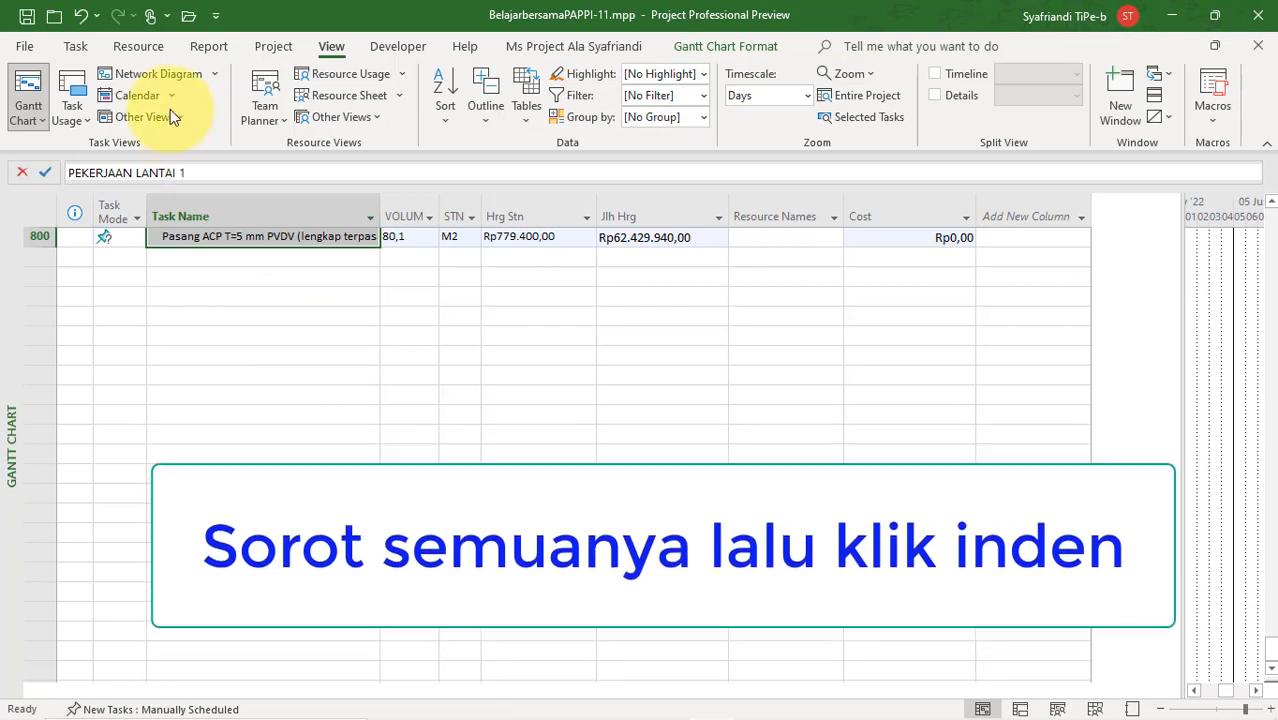
{"action": "left_click", "coordinate": [80, 46]}
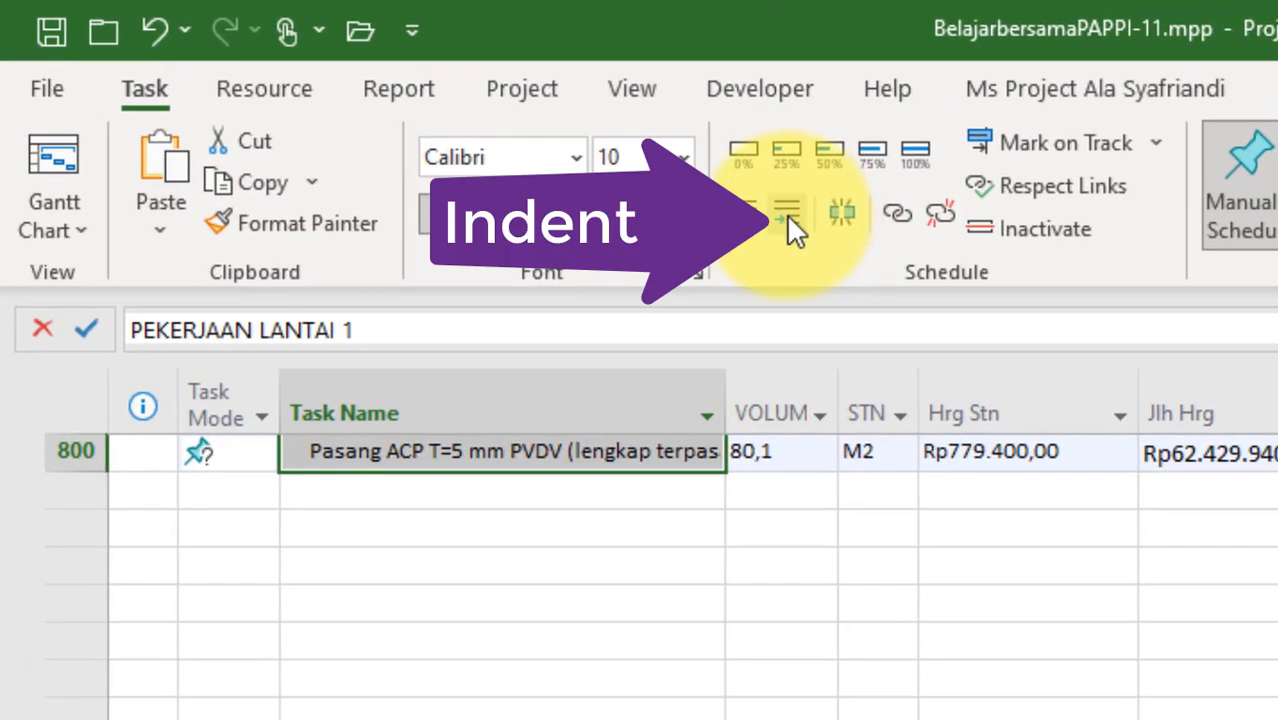
{"action": "scroll", "coordinate": [943, 715], "scroll_direction": "up", "scroll_amount": 2}
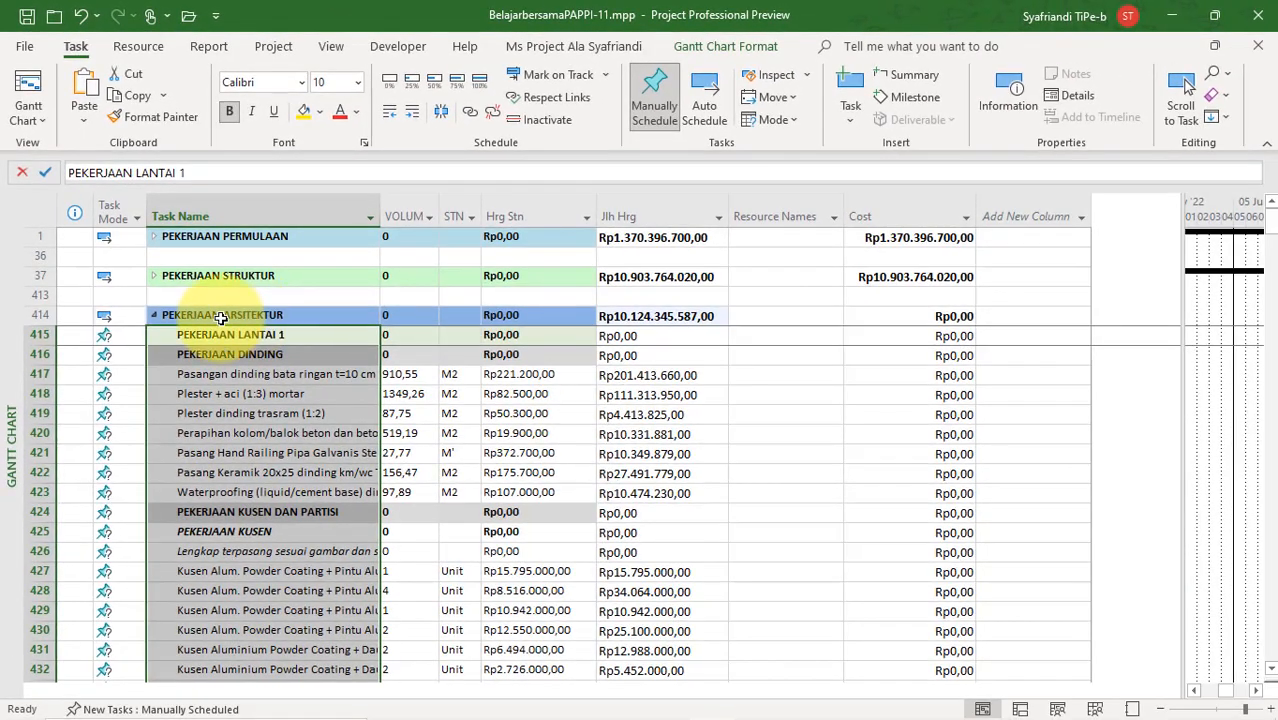
Collapse PEKERJAAN ARSITEKTUR and switch to Excel to examine the architecture total in cell F4 of the Arsitektur sheet
{"action": "left_click", "coordinate": [152, 316]}
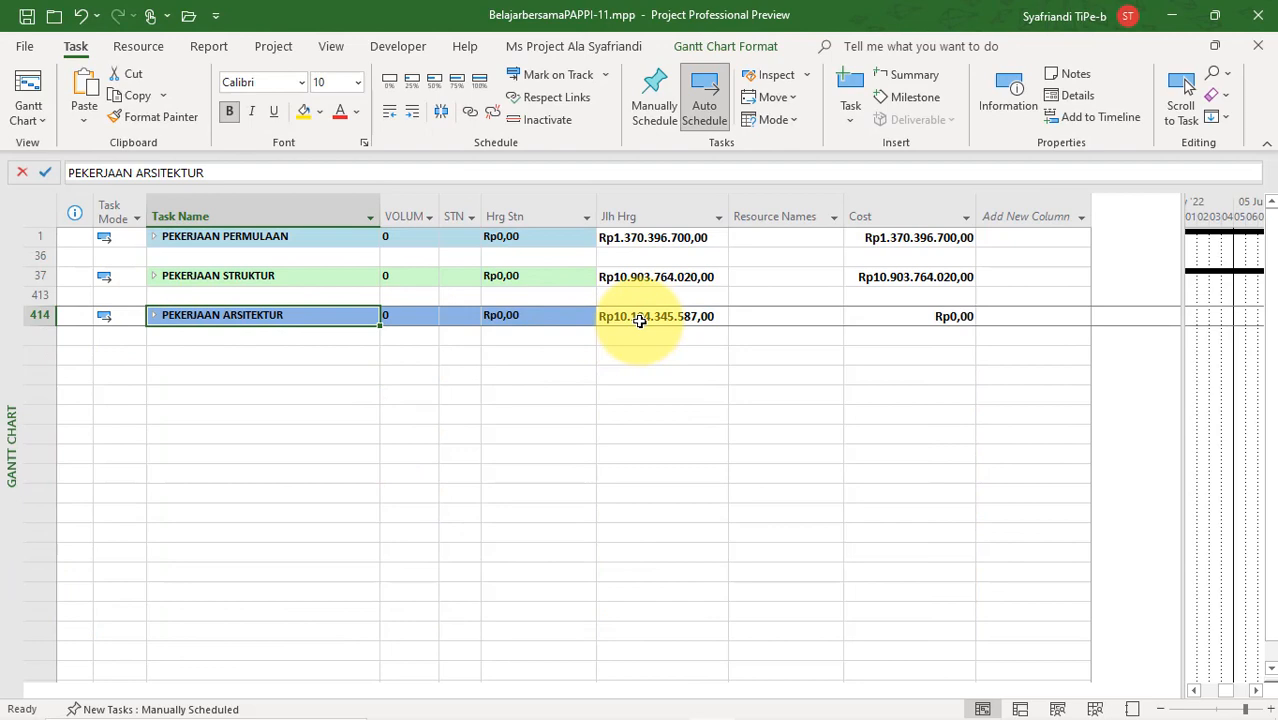
{"action": "mouse_move", "coordinate": [511, 712]}
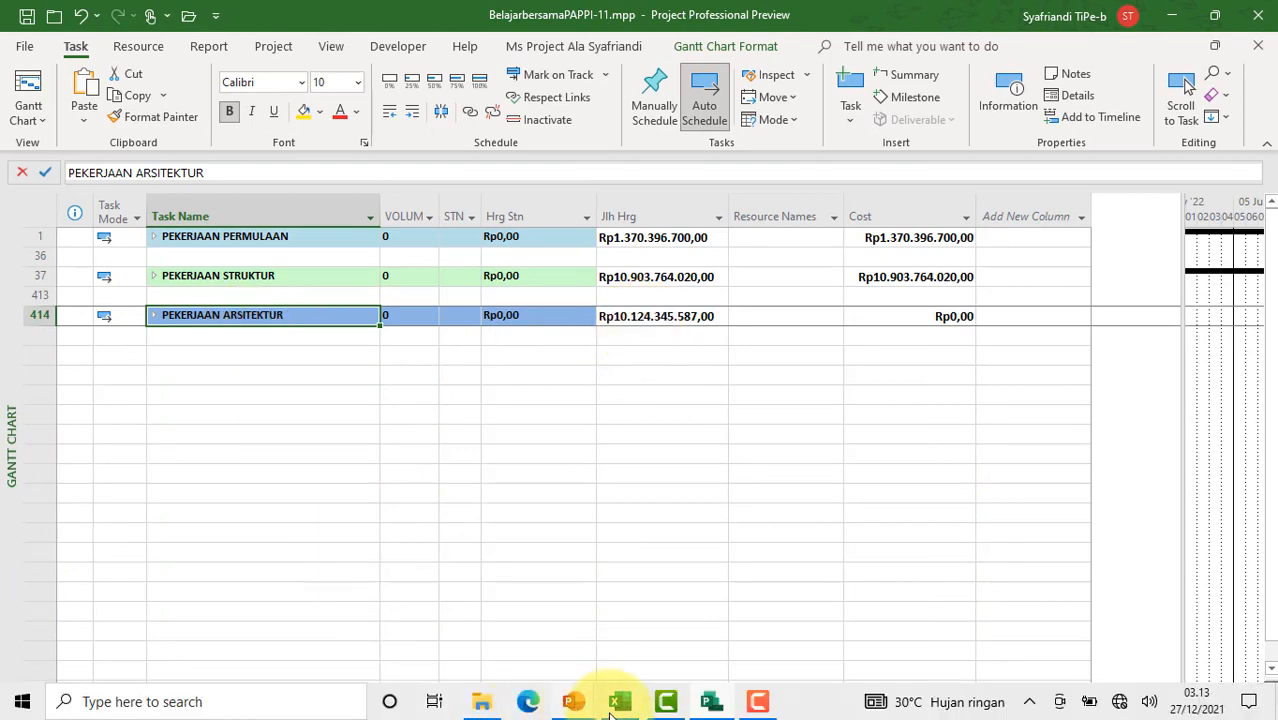
{"action": "left_click", "coordinate": [620, 701]}
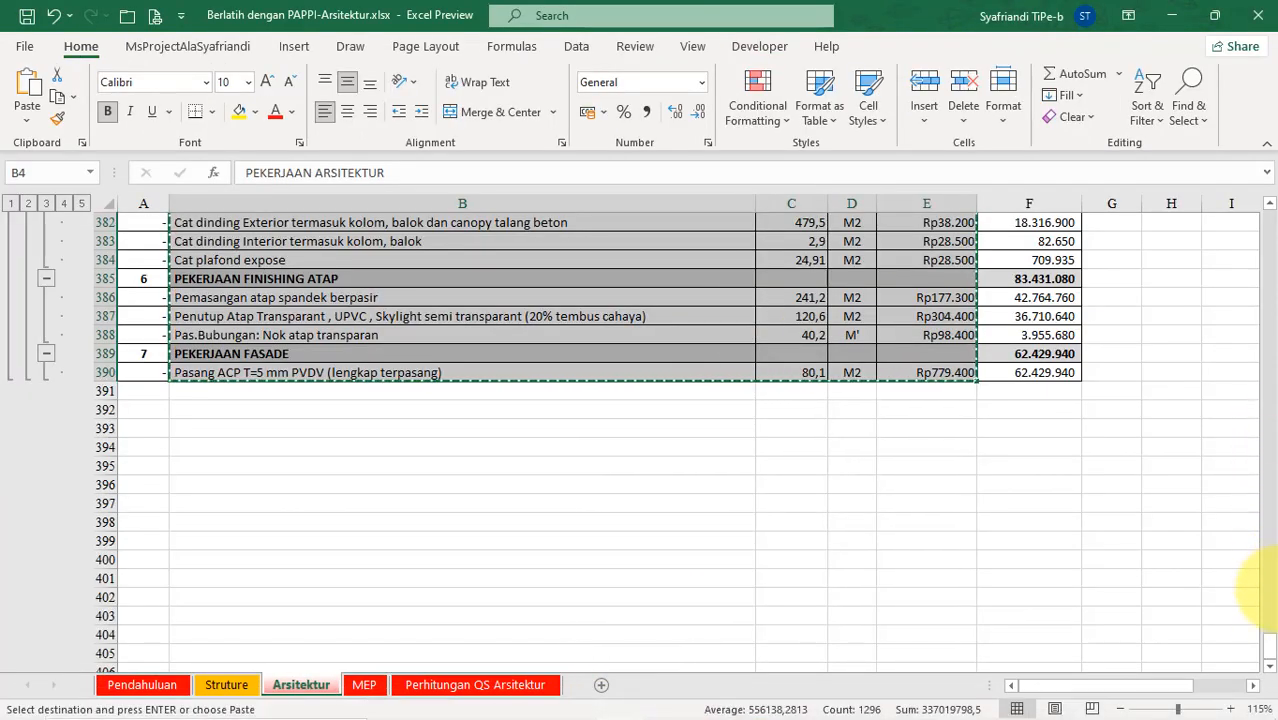
{"action": "left_click_drag", "start_coordinate": [1270, 650], "coordinate": [1257, 220]}
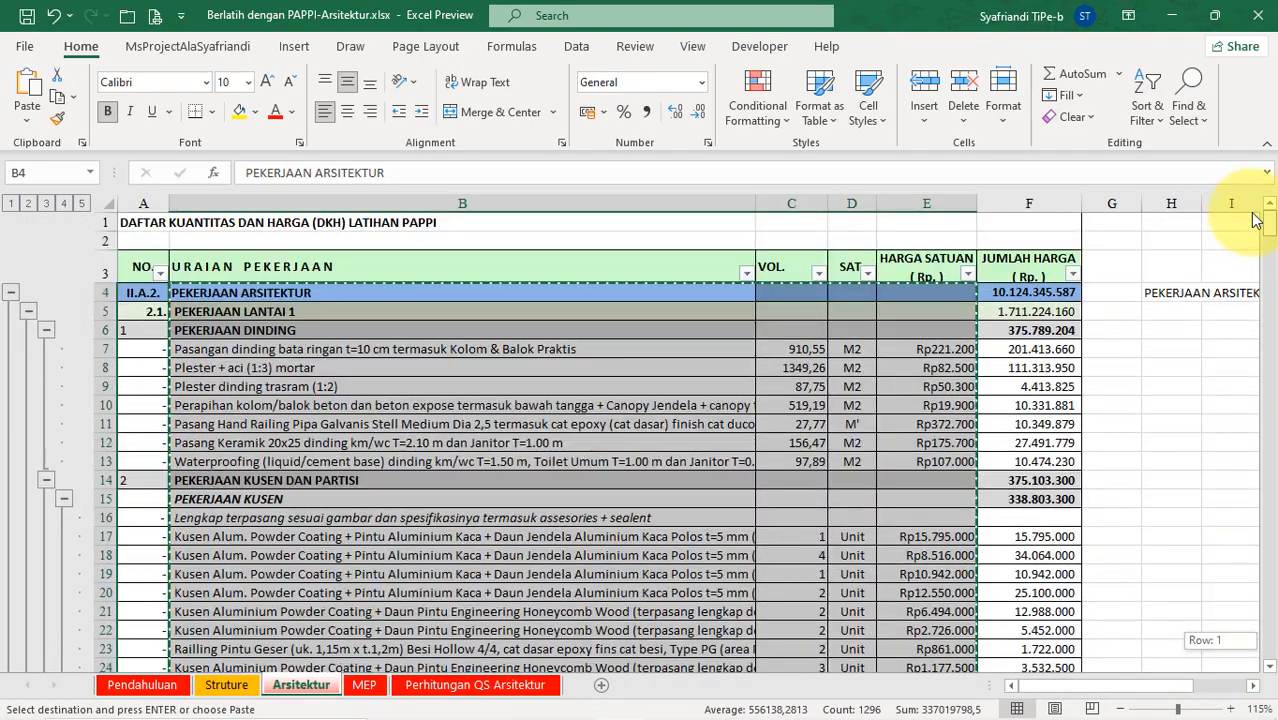
{"action": "left_click", "coordinate": [1025, 292]}
{"action": "scroll", "coordinate": [1025, 292], "scroll_direction": "up", "scroll_amount": 4, "text": "ctrl"}
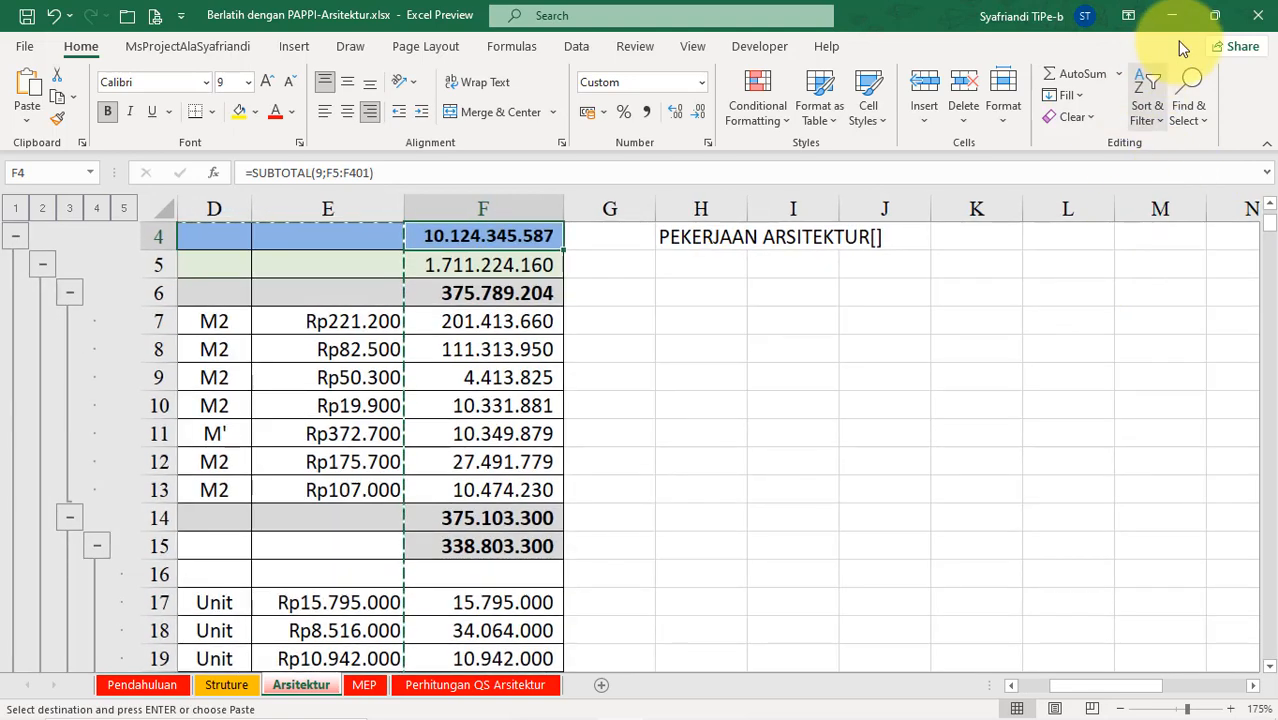
Place the Excel window beside Project to compare the PEKERJAAN ARSITEKTUR totals, and return to the full Project window
{"action": "left_click", "coordinate": [1216, 20]}
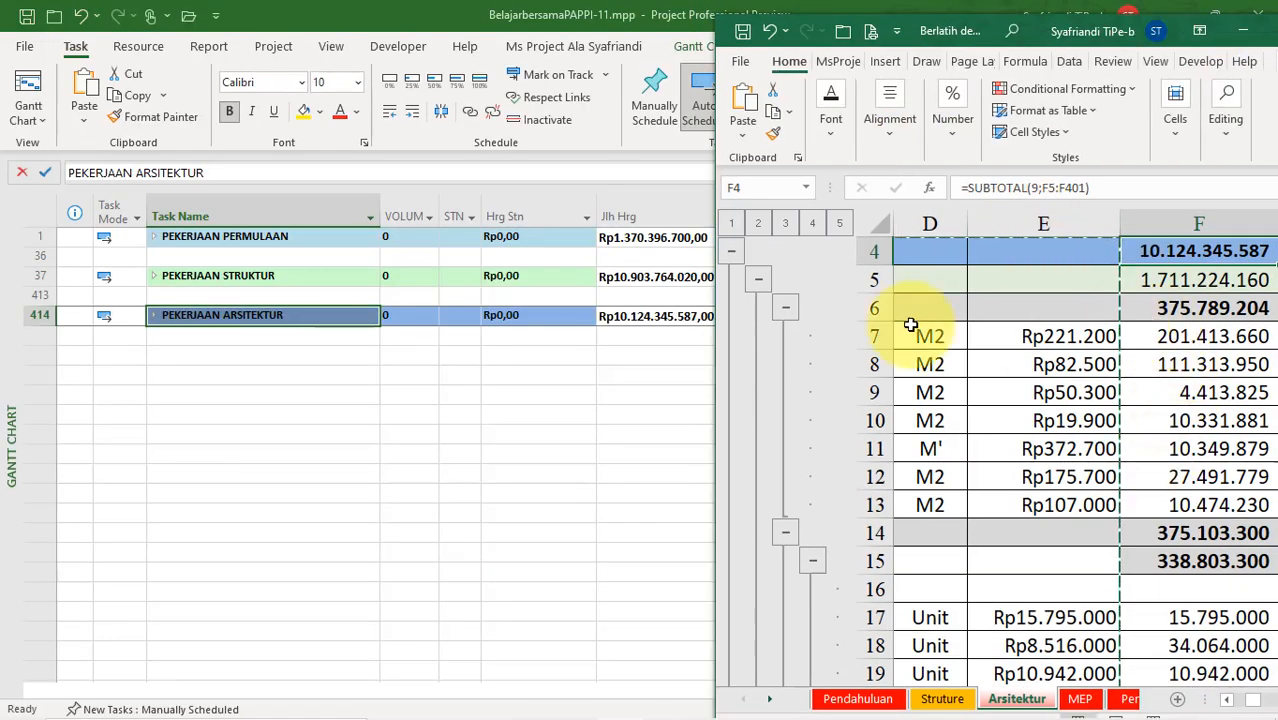
{"action": "left_click", "coordinate": [889, 32]}
{"action": "left_click_drag", "start_coordinate": [999, 27], "coordinate": [124, 16]}
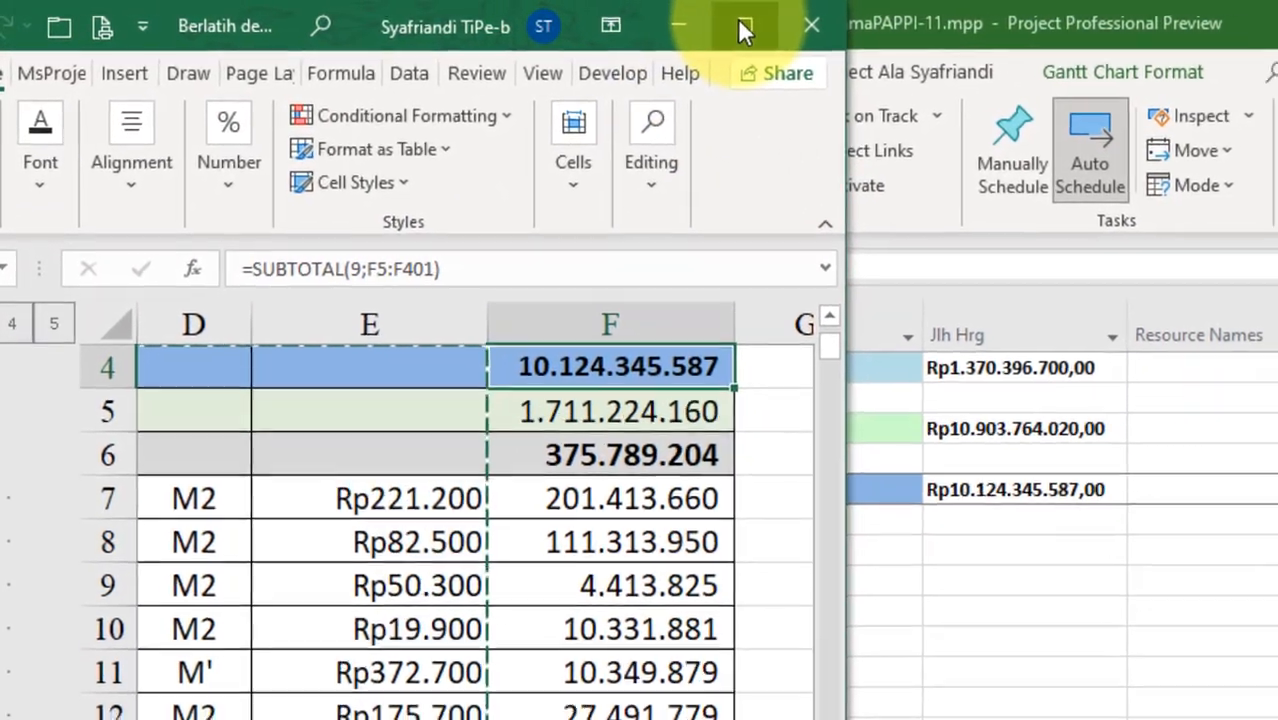
{"action": "left_click", "coordinate": [737, 23]}
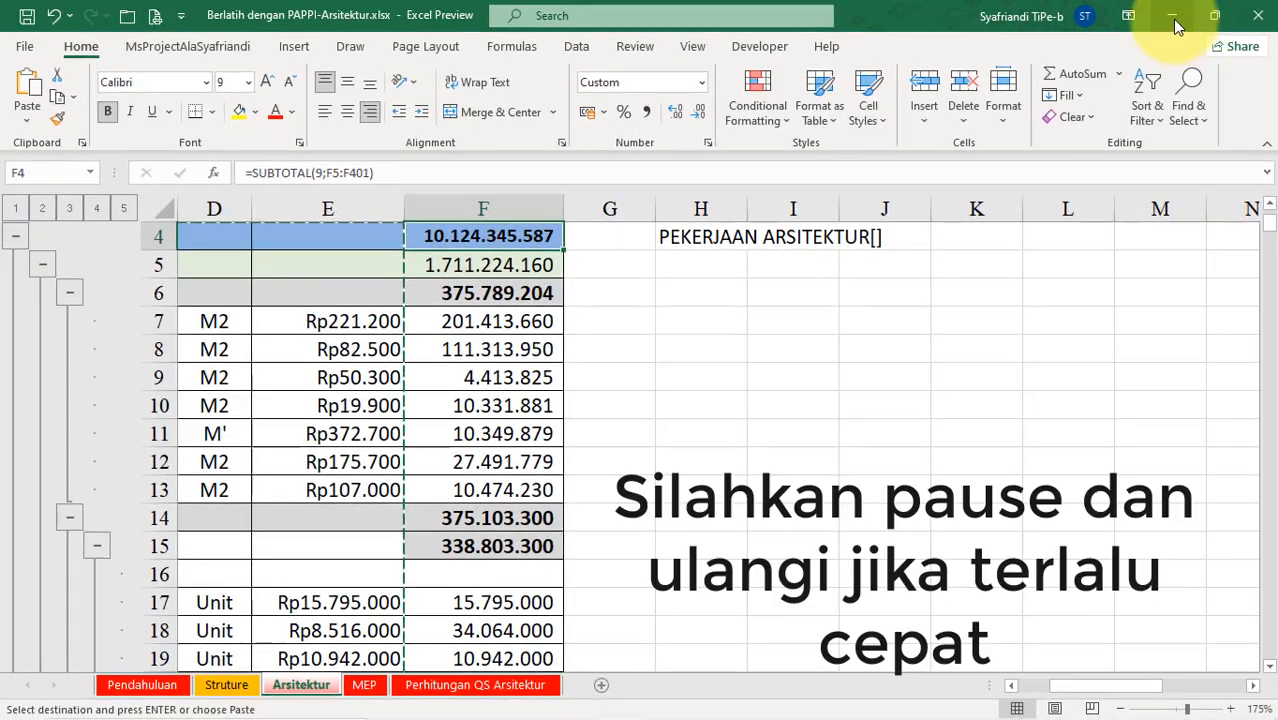
{"action": "left_click", "coordinate": [1173, 18]}
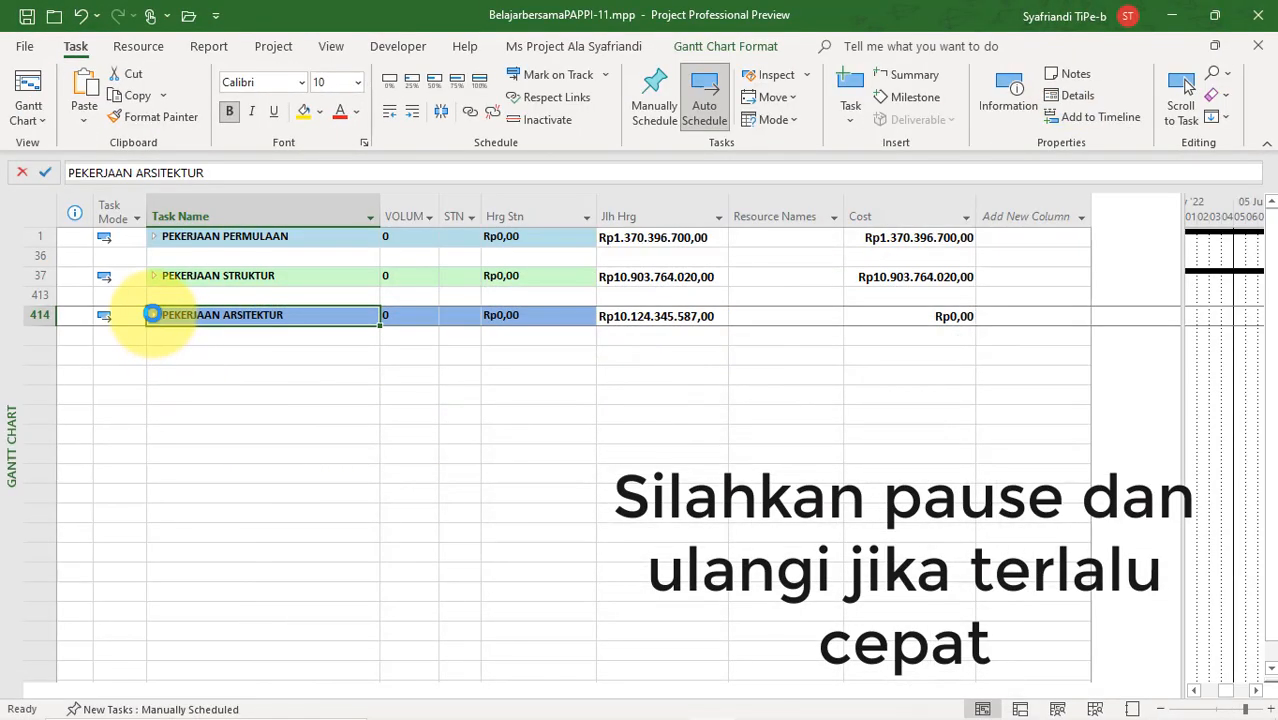
Expand PEKERJAAN ARSITEKTUR and indent all tasks from the first PEKERJAAN DINDING to the last row one level under PEKERJAAN LANTAI 1
{"action": "left_click", "coordinate": [153, 315]}
{"action": "left_click", "coordinate": [232, 356]}
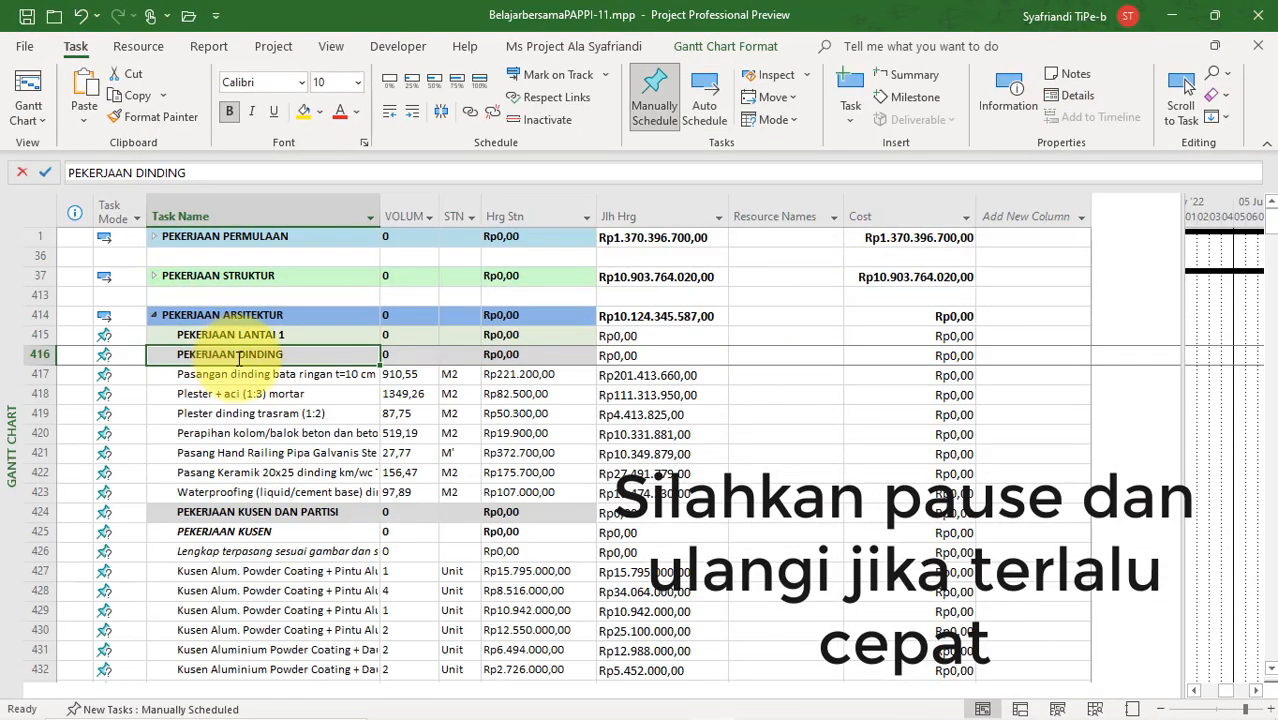
{"action": "key", "text": "ctrl+shift+Down"}
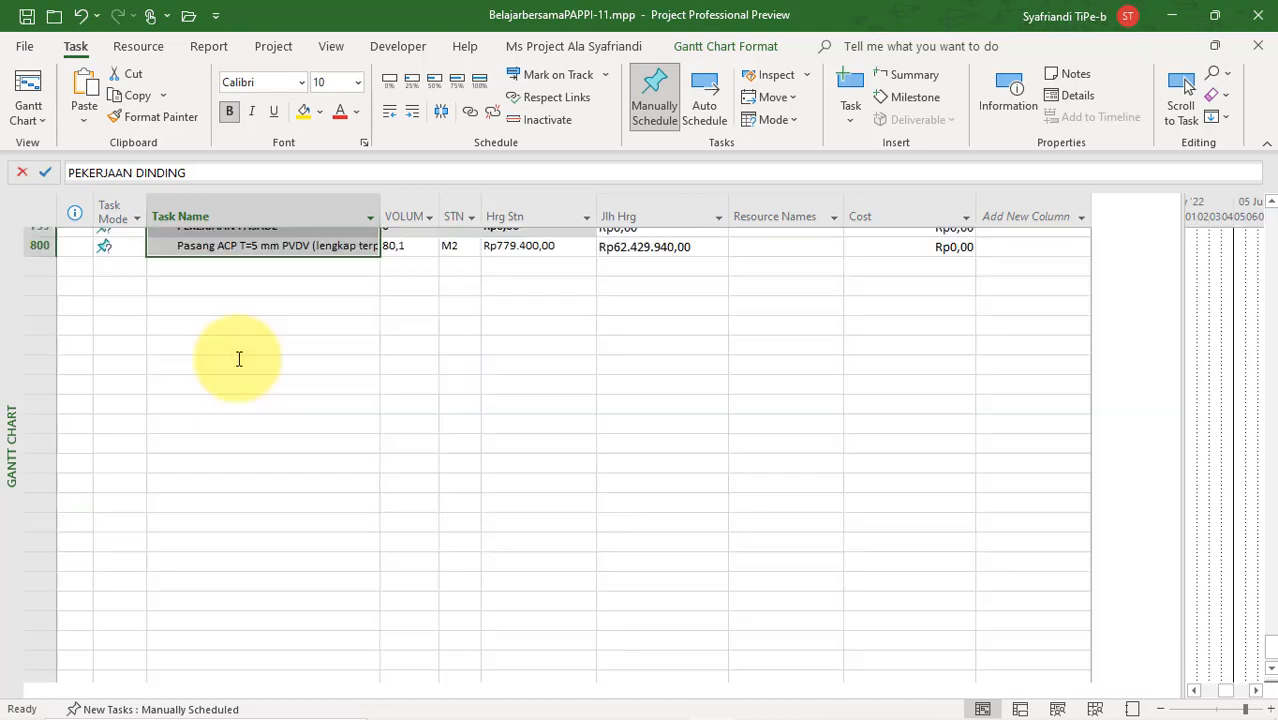
{"action": "key", "text": "alt+shift+Right"}
Outdent the PEKERJAAN LANTAI 2 task one level, to the same level as PEKERJAAN LANTAI 1
{"action": "scroll", "coordinate": [329, 459], "scroll_direction": "down", "scroll_amount": 20}
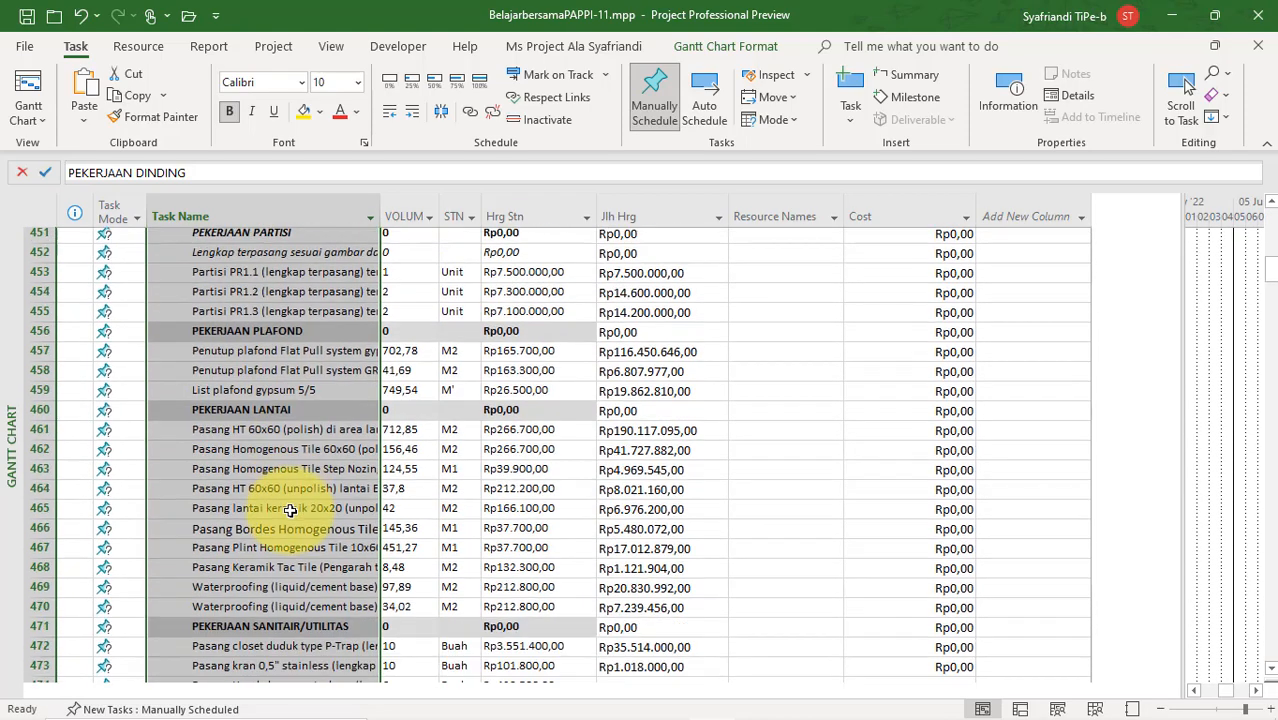
{"action": "scroll", "coordinate": [300, 507], "scroll_direction": "down", "scroll_amount": 11}
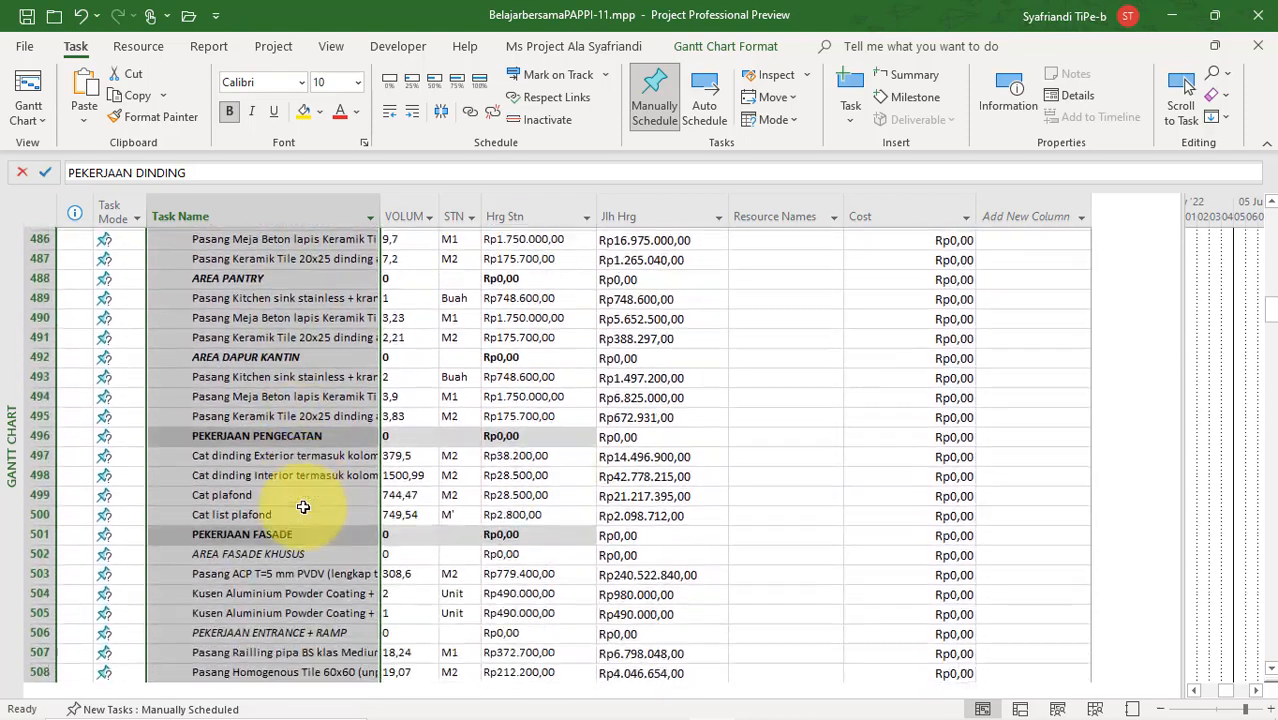
{"action": "left_click", "coordinate": [297, 393]}
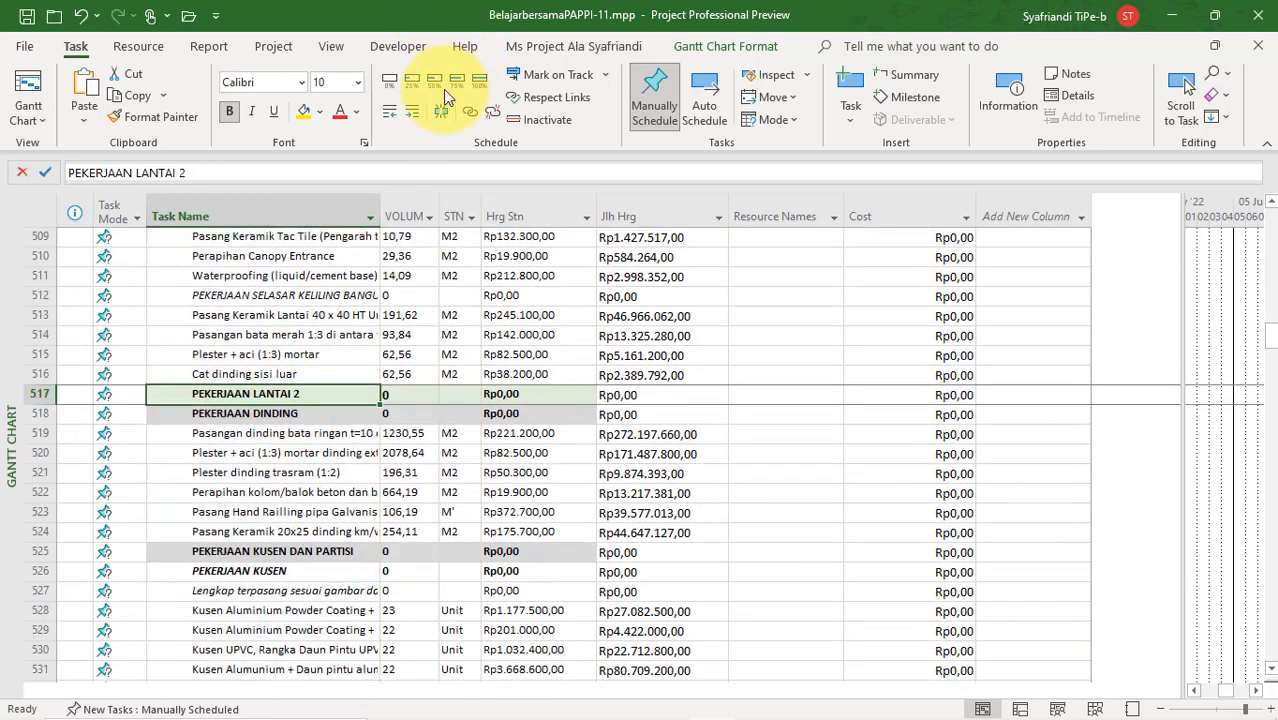
{"action": "left_click", "coordinate": [389, 114]}
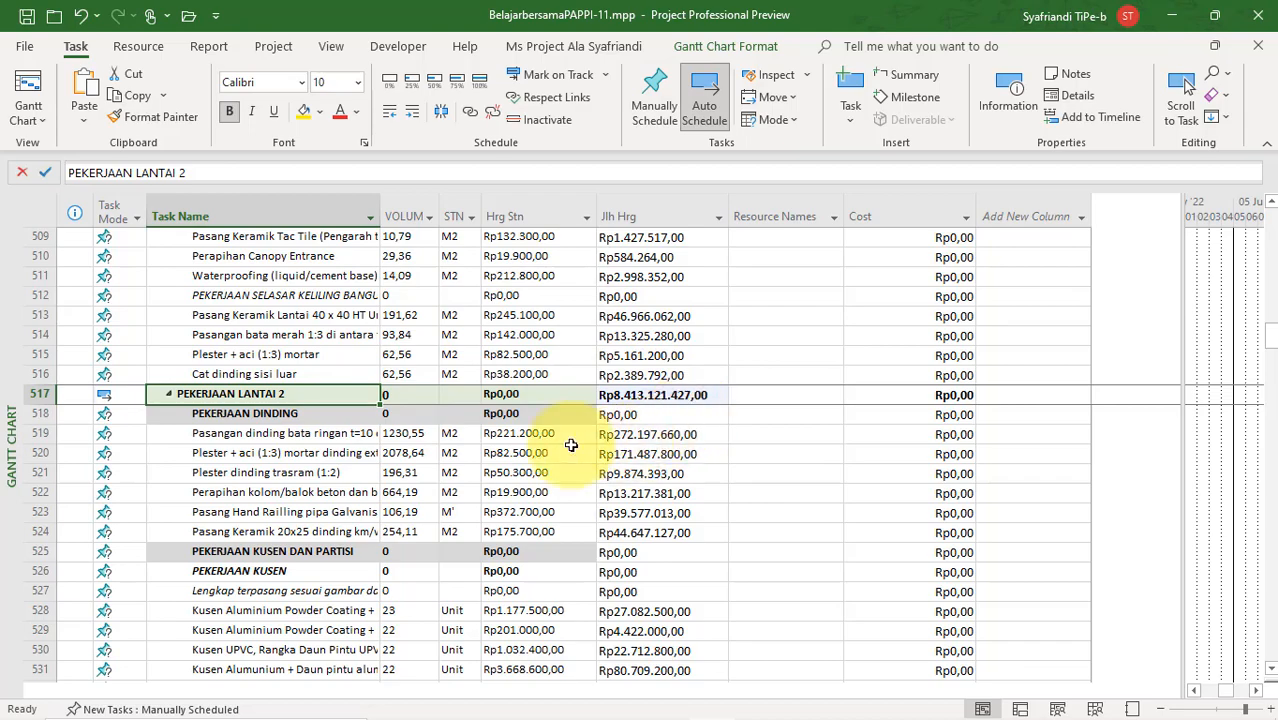
Outdent the PEKERJAAN LANTAI 3 and PEKERJAAN LANTAI 4 tasks one level, to the same level as PEKERJAAN LANTAI 2
{"action": "scroll", "coordinate": [335, 483], "scroll_direction": "down", "scroll_amount": 6}
{"action": "scroll", "coordinate": [331, 482], "scroll_direction": "down", "scroll_amount": 14}
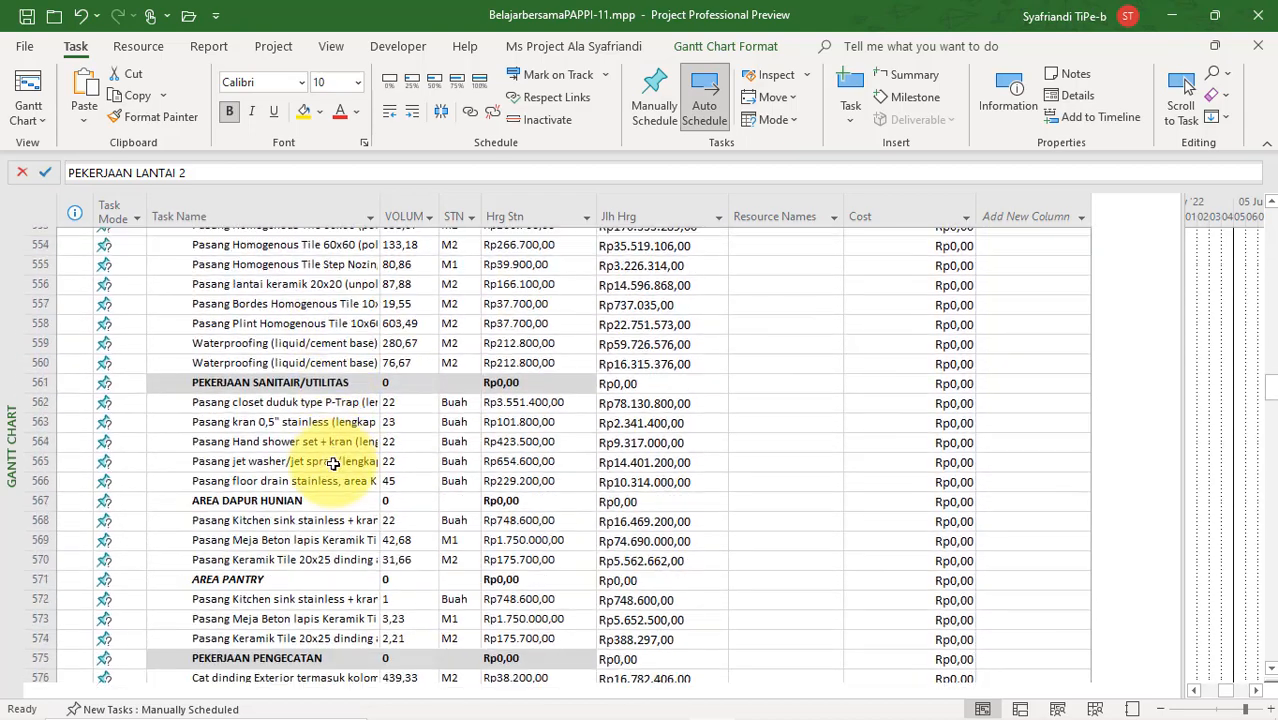
{"action": "left_click", "coordinate": [342, 491]}
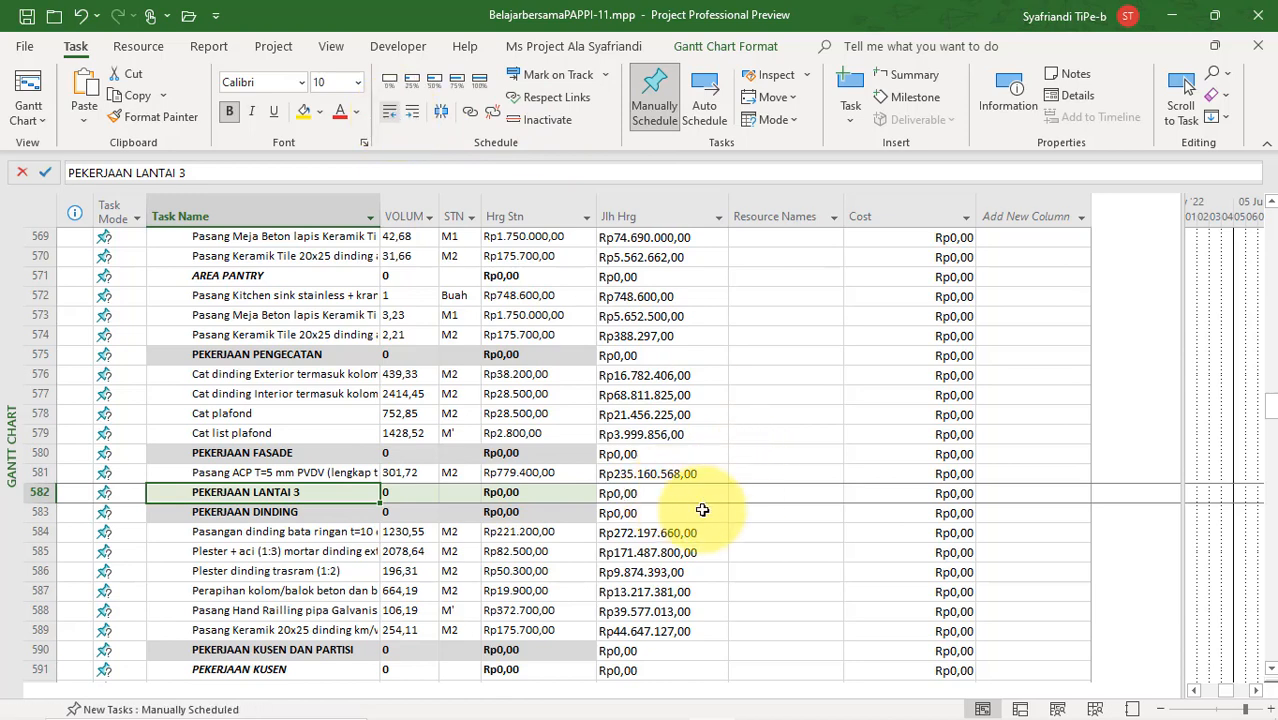
{"action": "key", "text": "alt+shift+Left"}
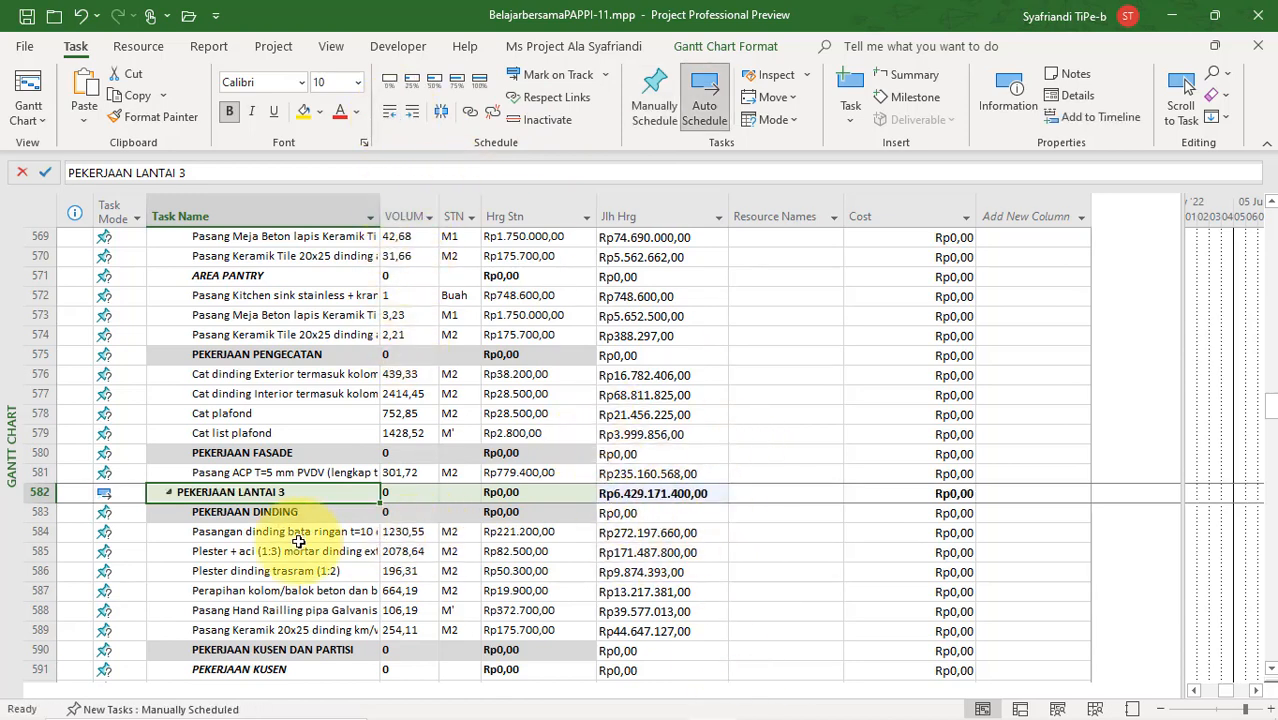
{"action": "scroll", "coordinate": [298, 541], "scroll_direction": "down", "scroll_amount": 11}
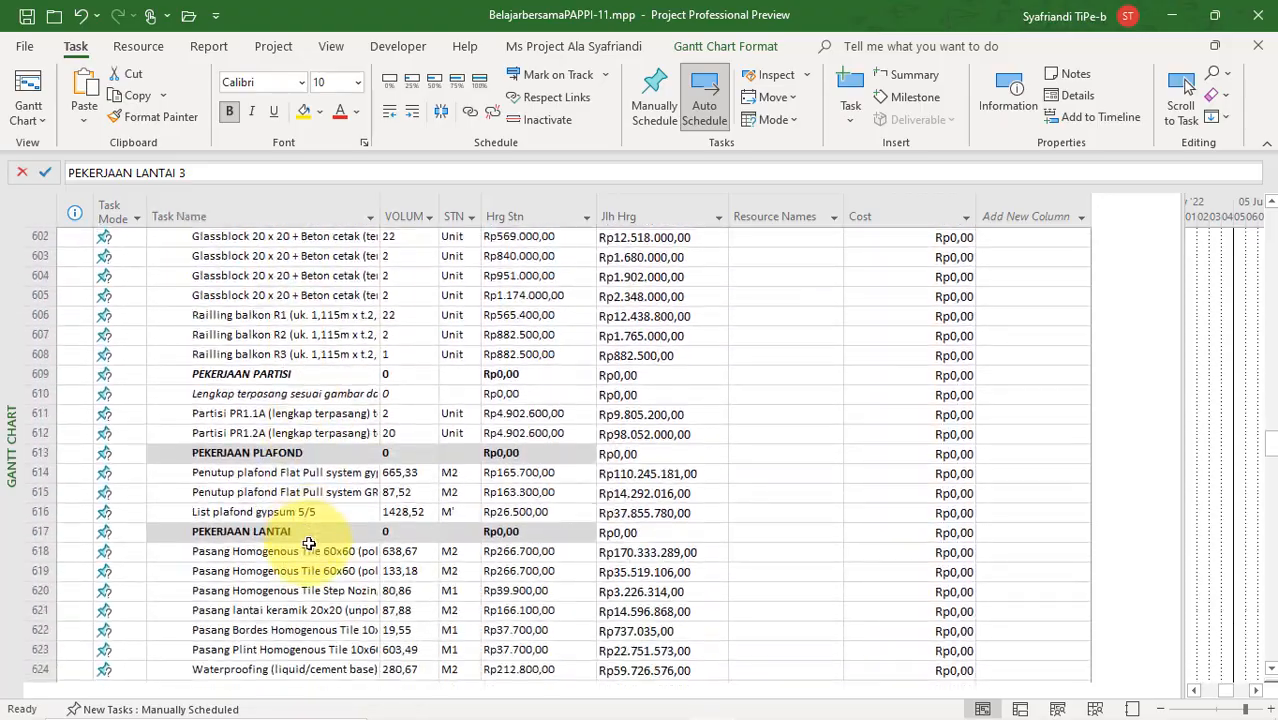
{"action": "scroll", "coordinate": [309, 543], "scroll_direction": "down", "scroll_amount": 11}
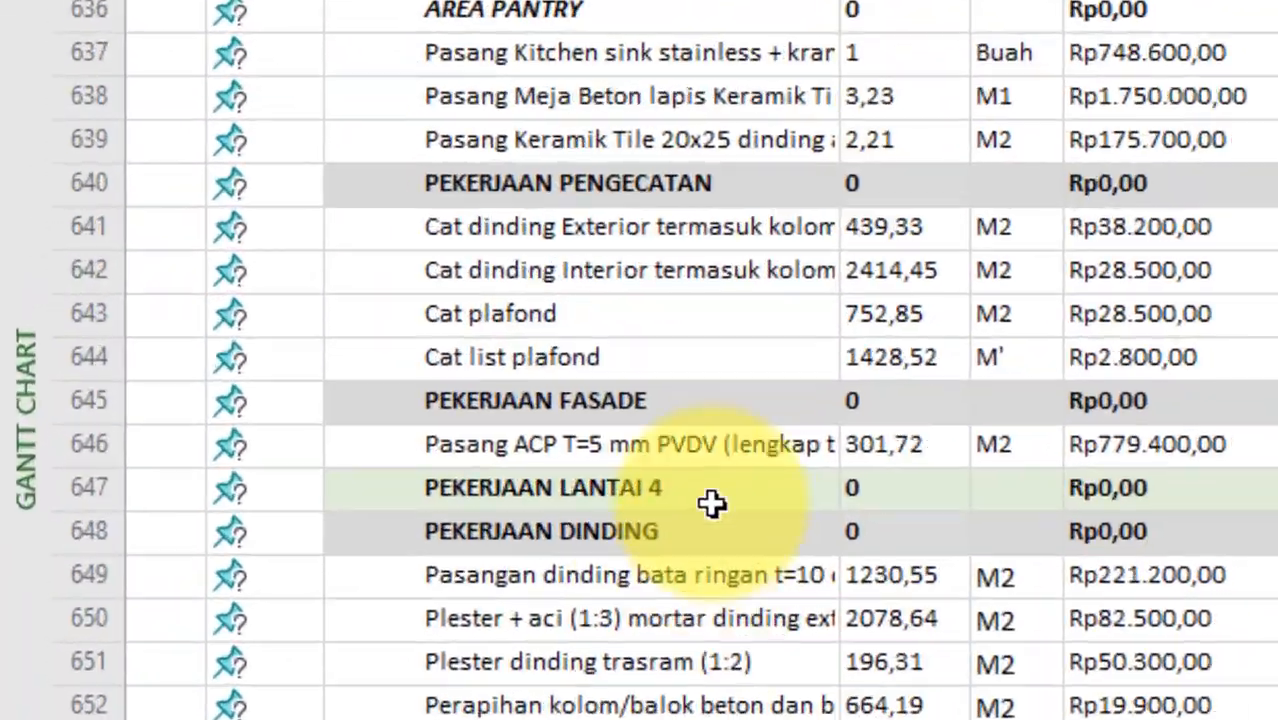
{"action": "left_click", "coordinate": [324, 472]}
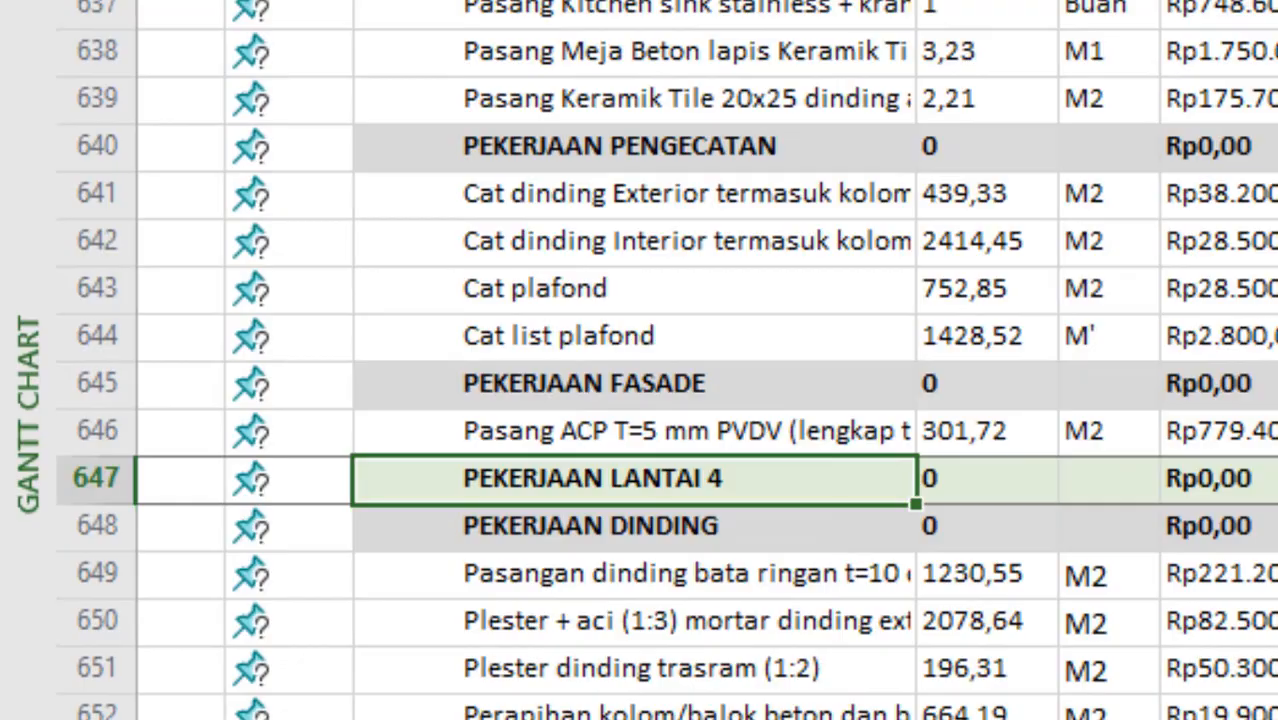
Outdent the PEKERJAAN LANTAI 5 and PEKERJAAN LANTAI DAK ATAP DAN ATAP tasks one level, to the level of the other floors
{"action": "scroll", "coordinate": [907, 553], "scroll_direction": "down", "scroll_amount": 12}
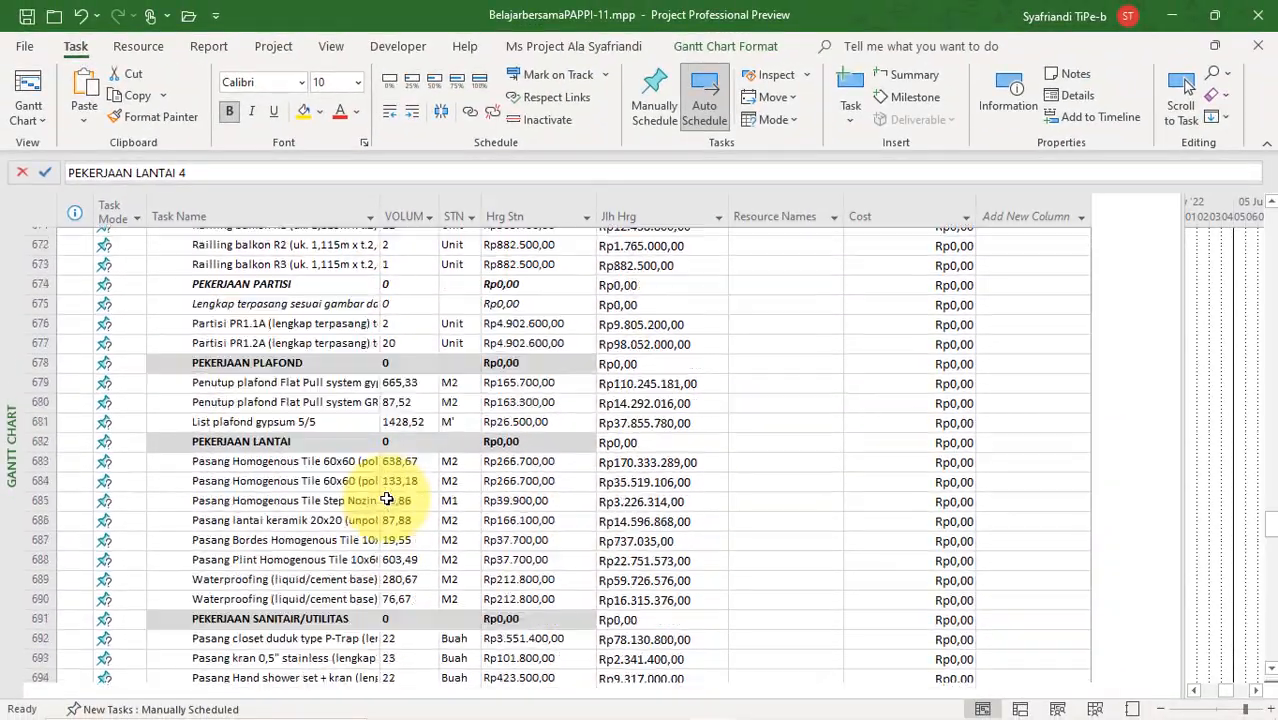
{"action": "scroll", "coordinate": [380, 510], "scroll_direction": "down", "scroll_amount": 10}
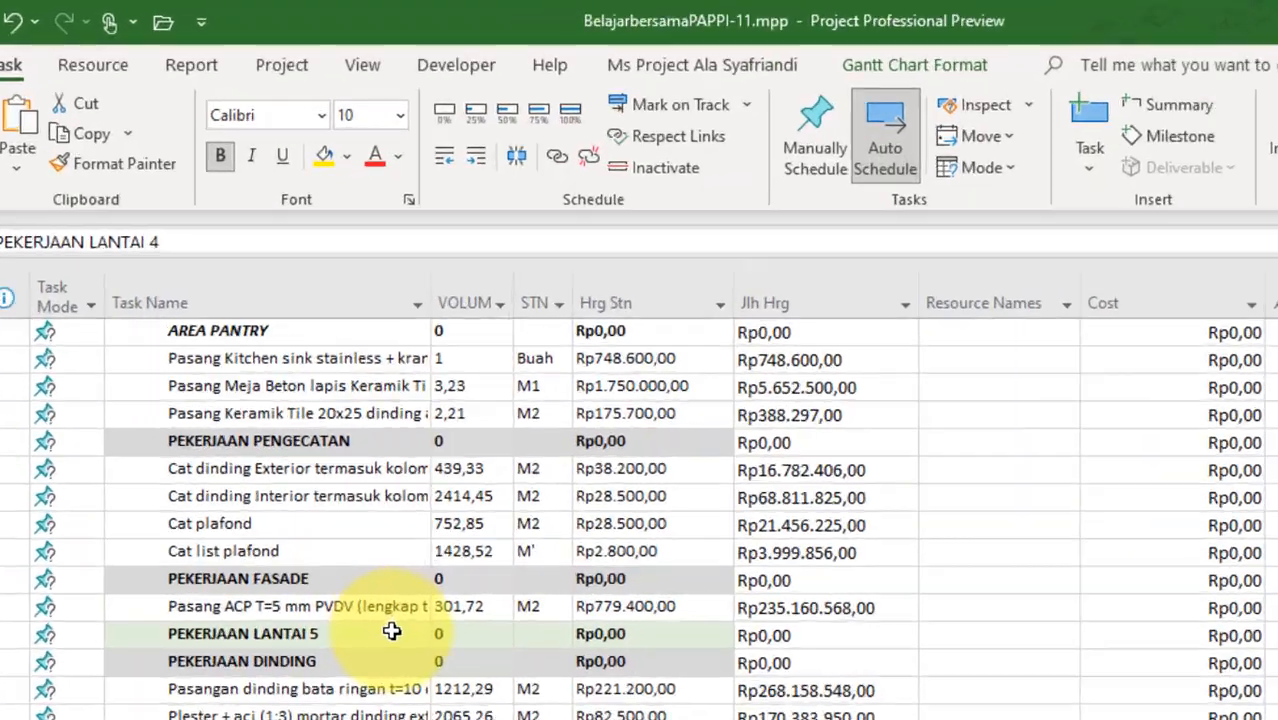
{"action": "left_click", "coordinate": [391, 631]}
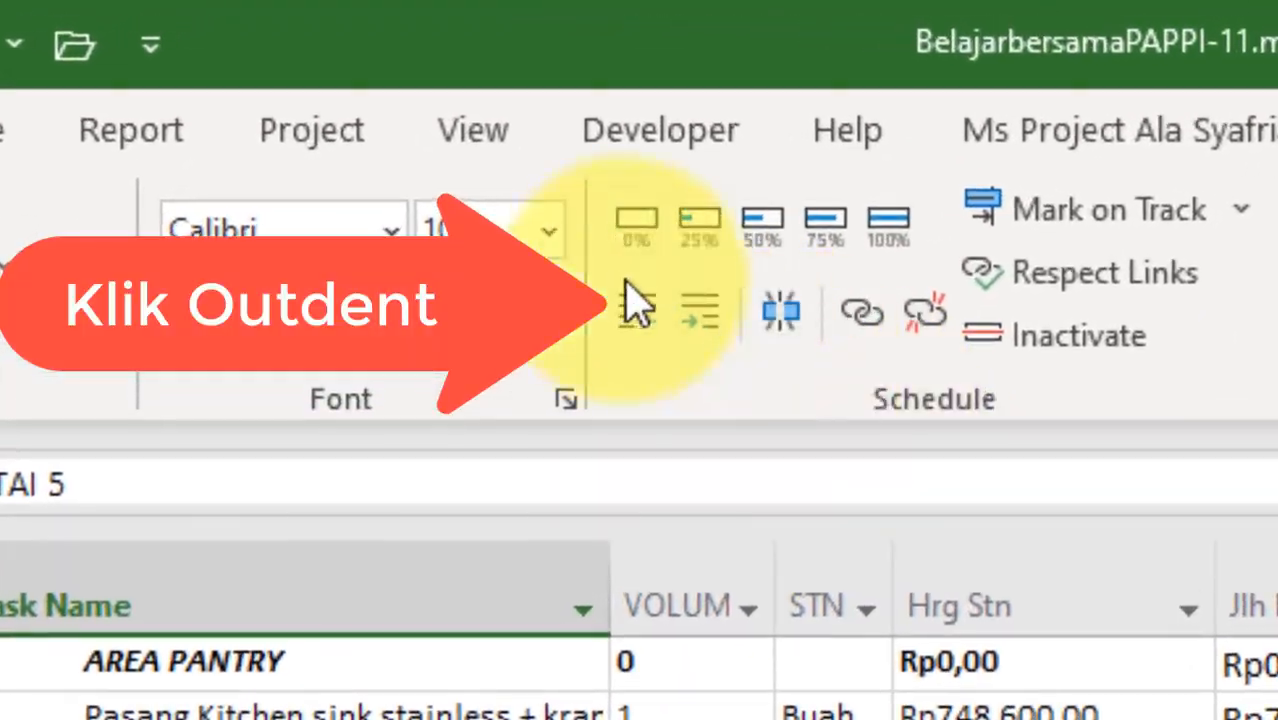
{"action": "left_click", "coordinate": [444, 155]}
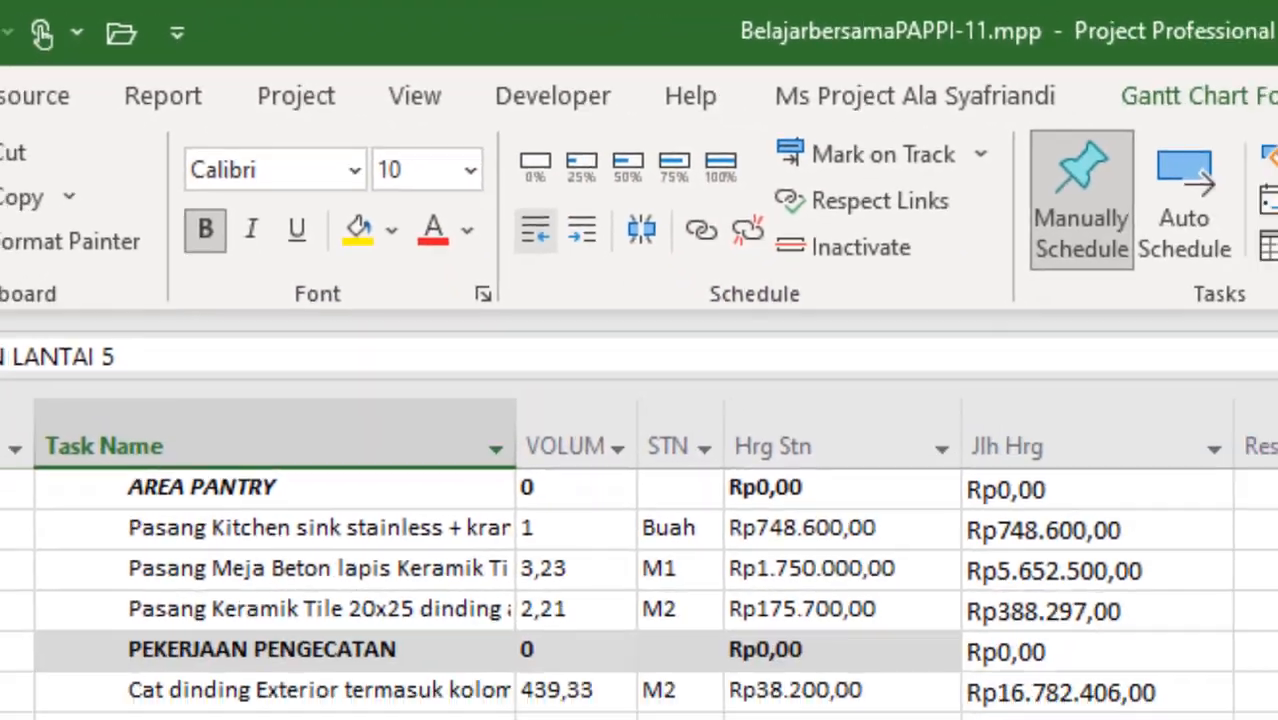
{"action": "scroll", "coordinate": [496, 708], "scroll_direction": "down", "scroll_amount": 19}
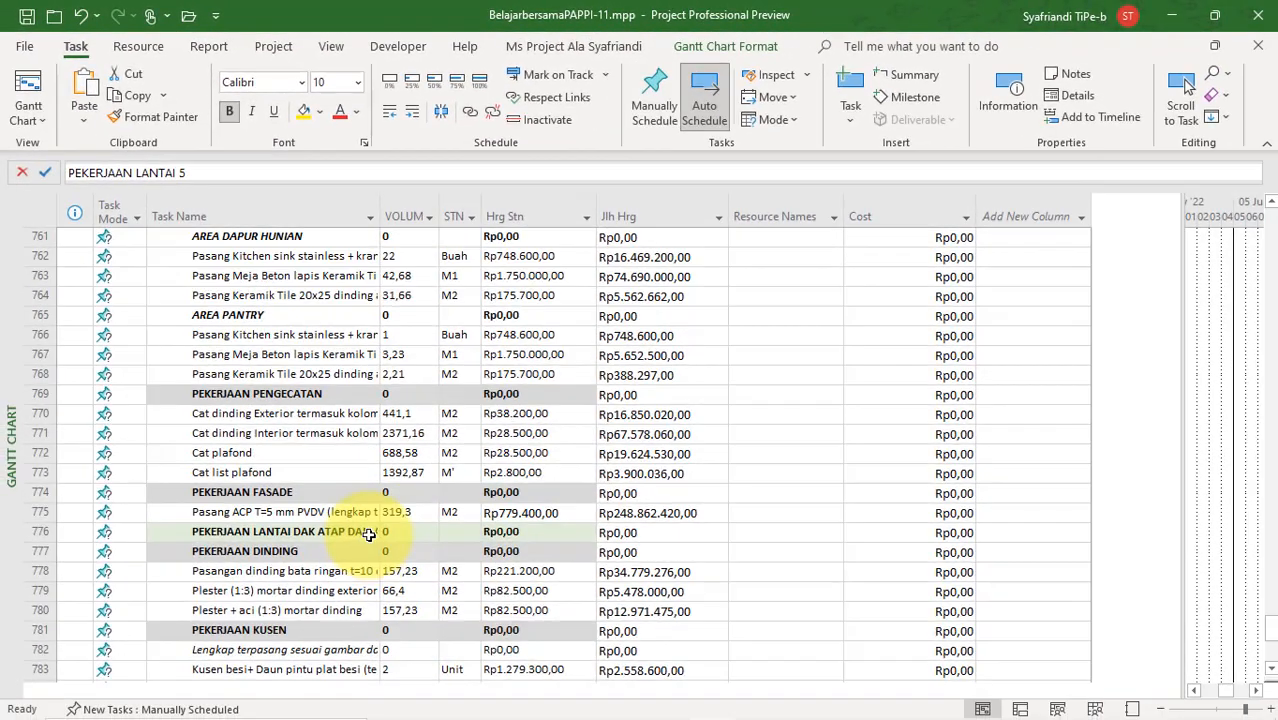
{"action": "left_click", "coordinate": [371, 533]}
{"action": "left_click", "coordinate": [389, 111]}
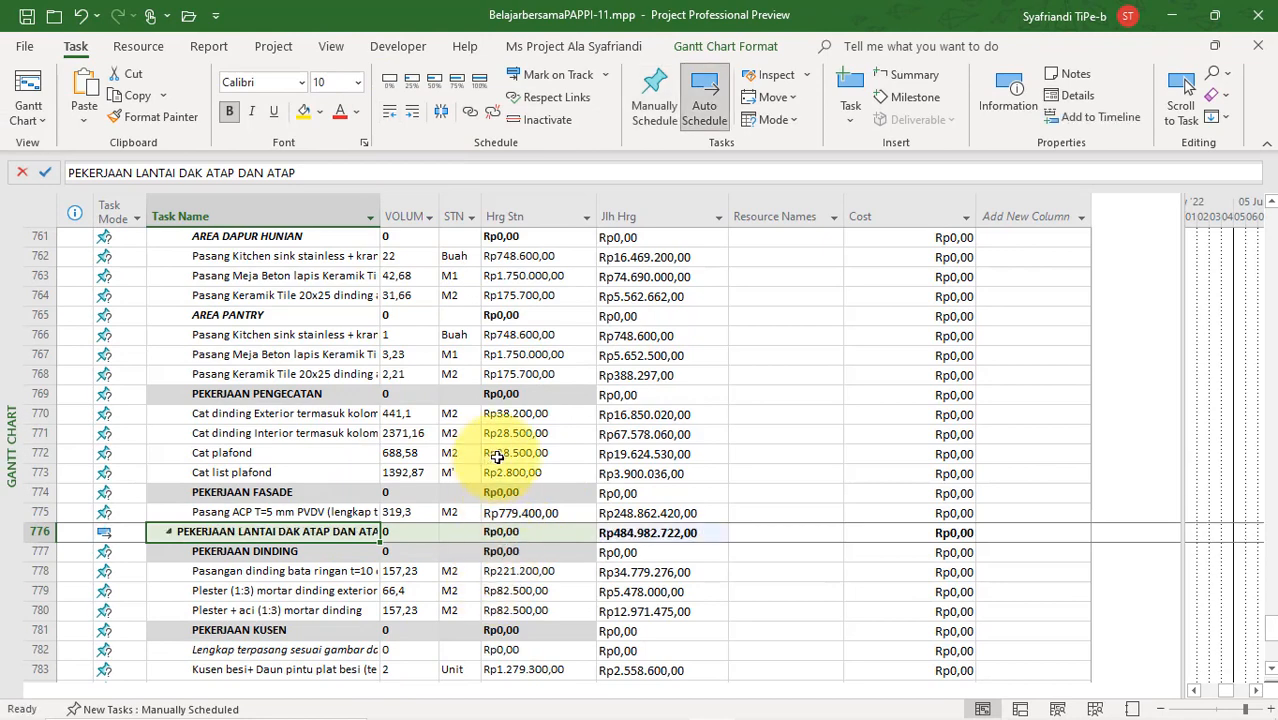
Collapse the PEKERJAAN LANTAI DAK ATAP DAN ATAP, PEKERJAAN LANTAI 5 and PEKERJAAN LANTAI 4 summary tasks
{"action": "left_click", "coordinate": [169, 532]}
{"action": "scroll", "coordinate": [167, 420], "scroll_direction": "up", "scroll_amount": 19}
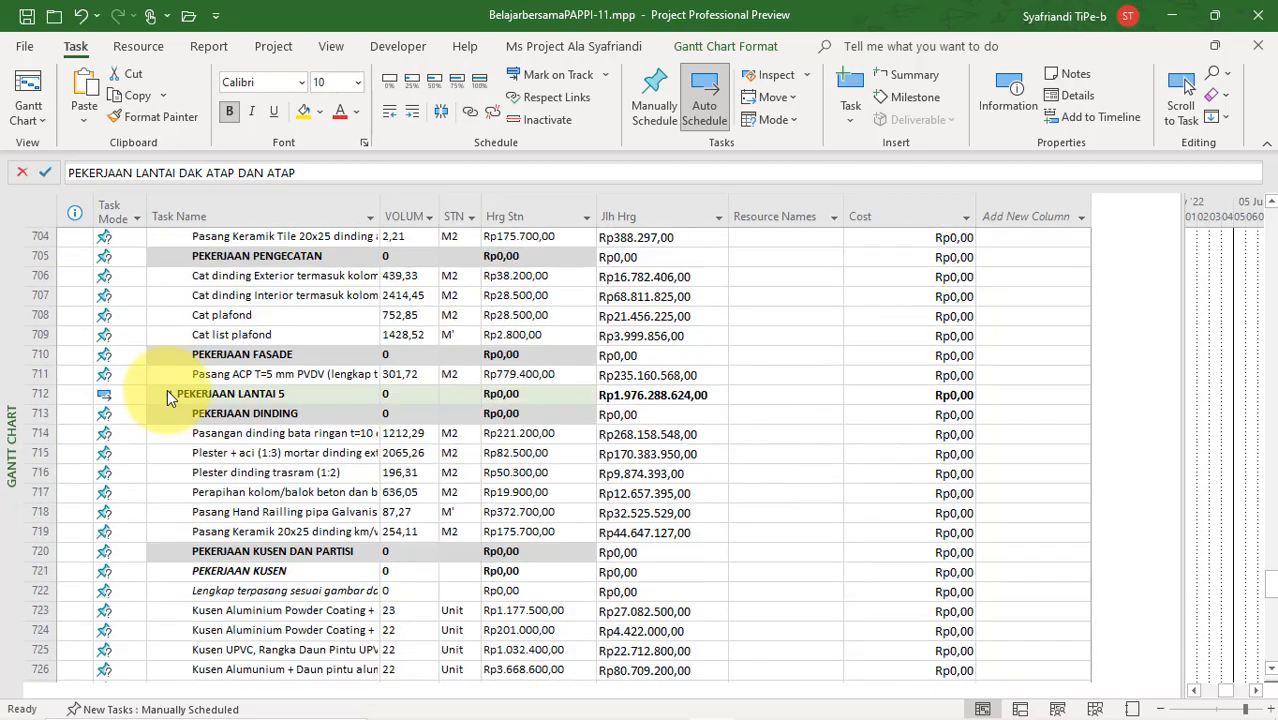
{"action": "left_click", "coordinate": [167, 393]}
{"action": "scroll", "coordinate": [257, 414], "scroll_direction": "up", "scroll_amount": 12}
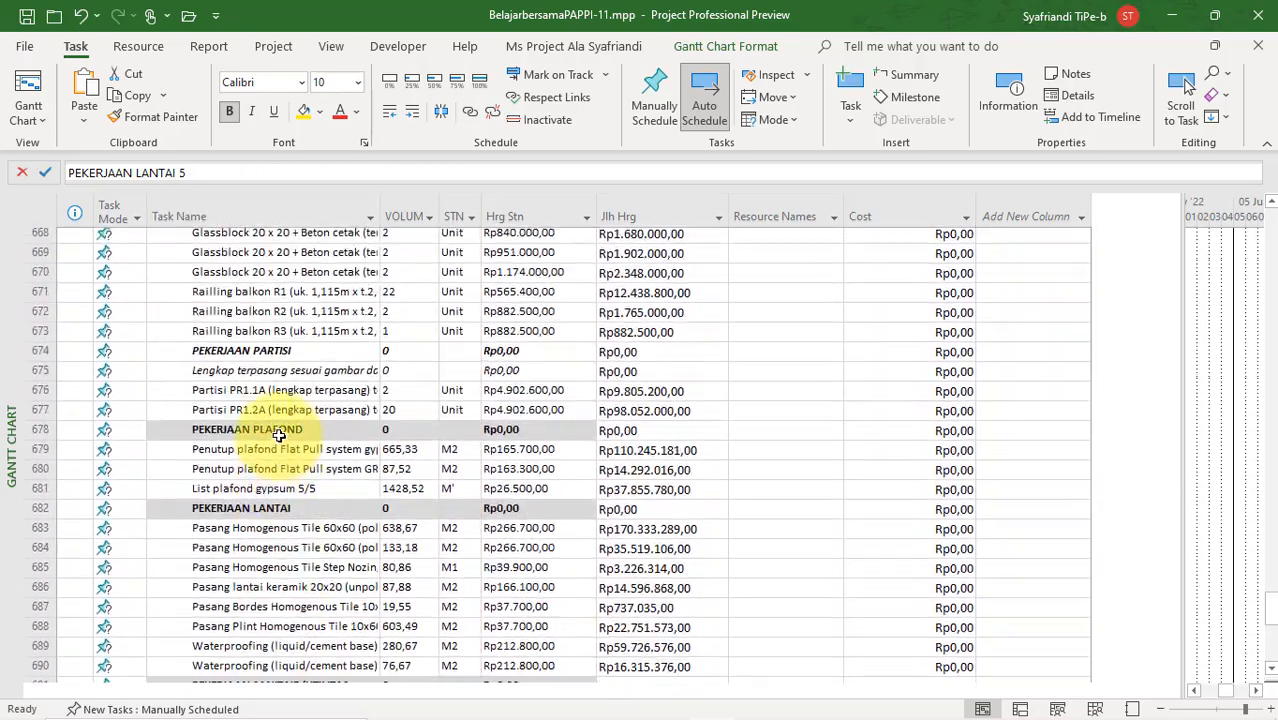
{"action": "scroll", "coordinate": [279, 435], "scroll_direction": "up", "scroll_amount": 8}
{"action": "left_click", "coordinate": [169, 292]}
Collapse the PEKERJAAN LANTAI 3, PEKERJAAN LANTAI 2 and PEKERJAAN LANTAI 1 summary tasks
{"action": "scroll", "coordinate": [309, 405], "scroll_direction": "up", "scroll_amount": 2}
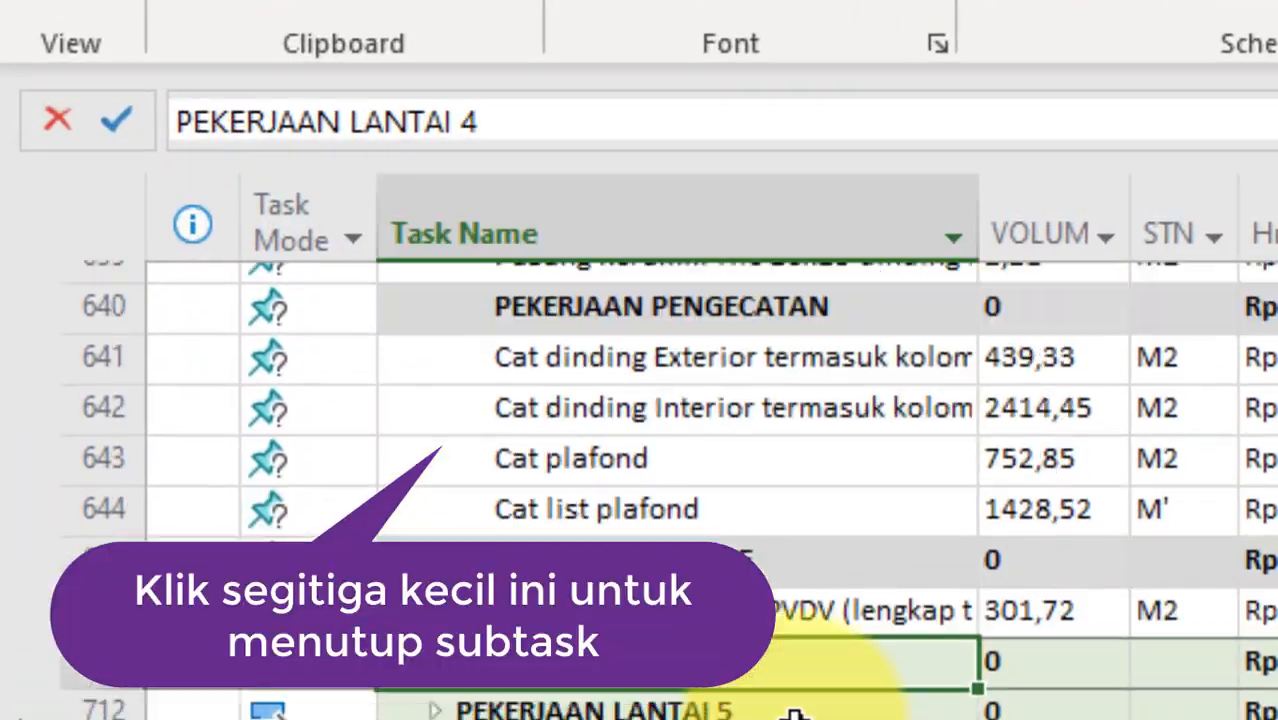
{"action": "scroll", "coordinate": [795, 714], "scroll_direction": "up", "scroll_amount": 20}
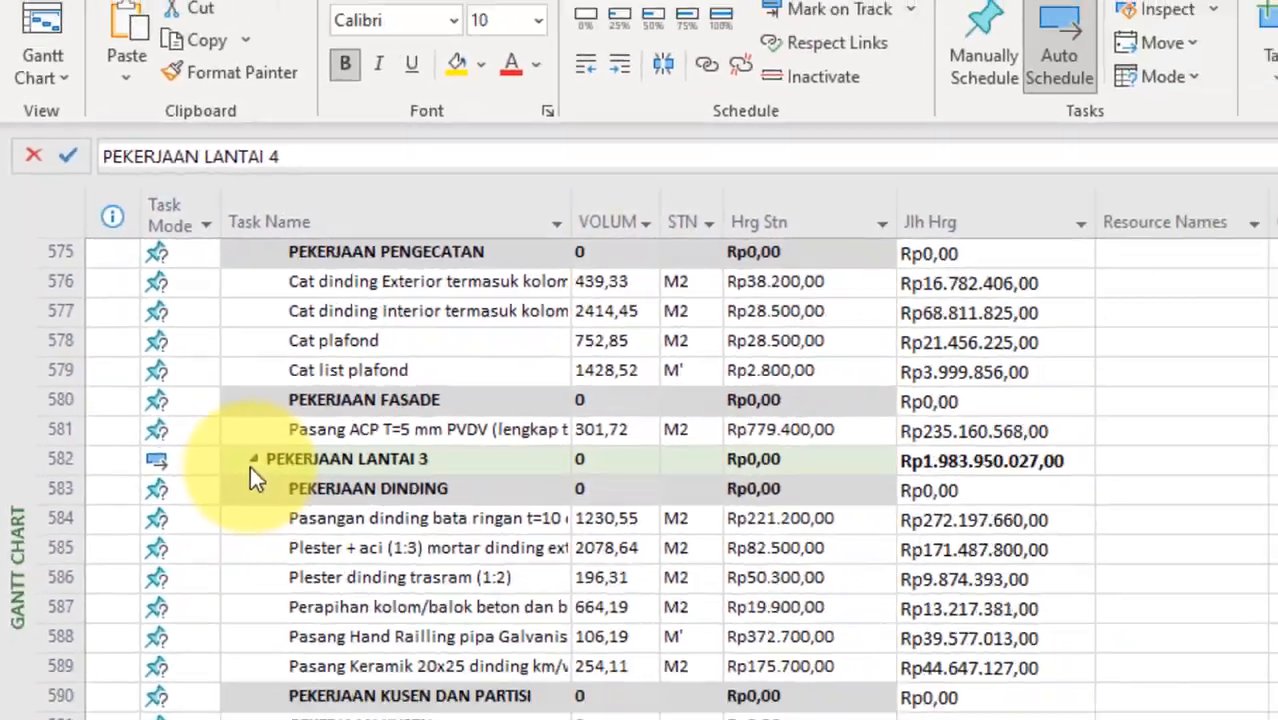
{"action": "left_click", "coordinate": [253, 459]}
{"action": "left_click", "coordinate": [169, 396]}
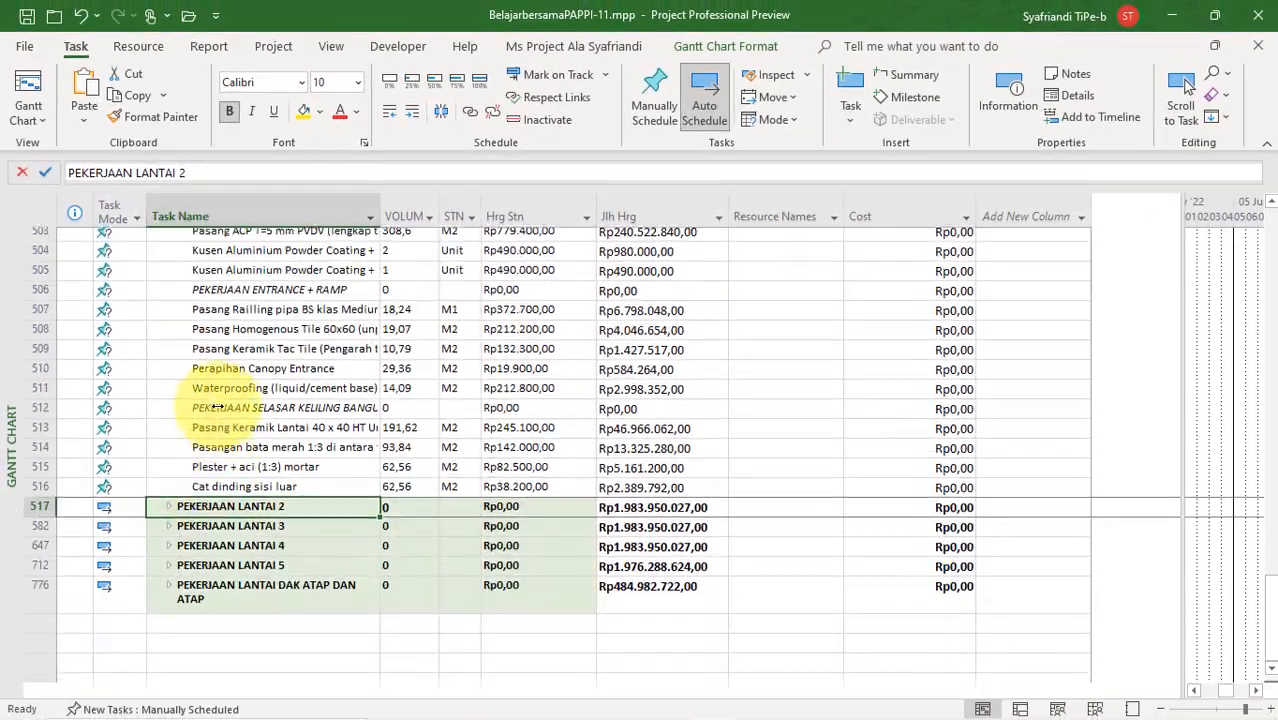
{"action": "scroll", "coordinate": [216, 407], "scroll_direction": "up", "scroll_amount": 20}
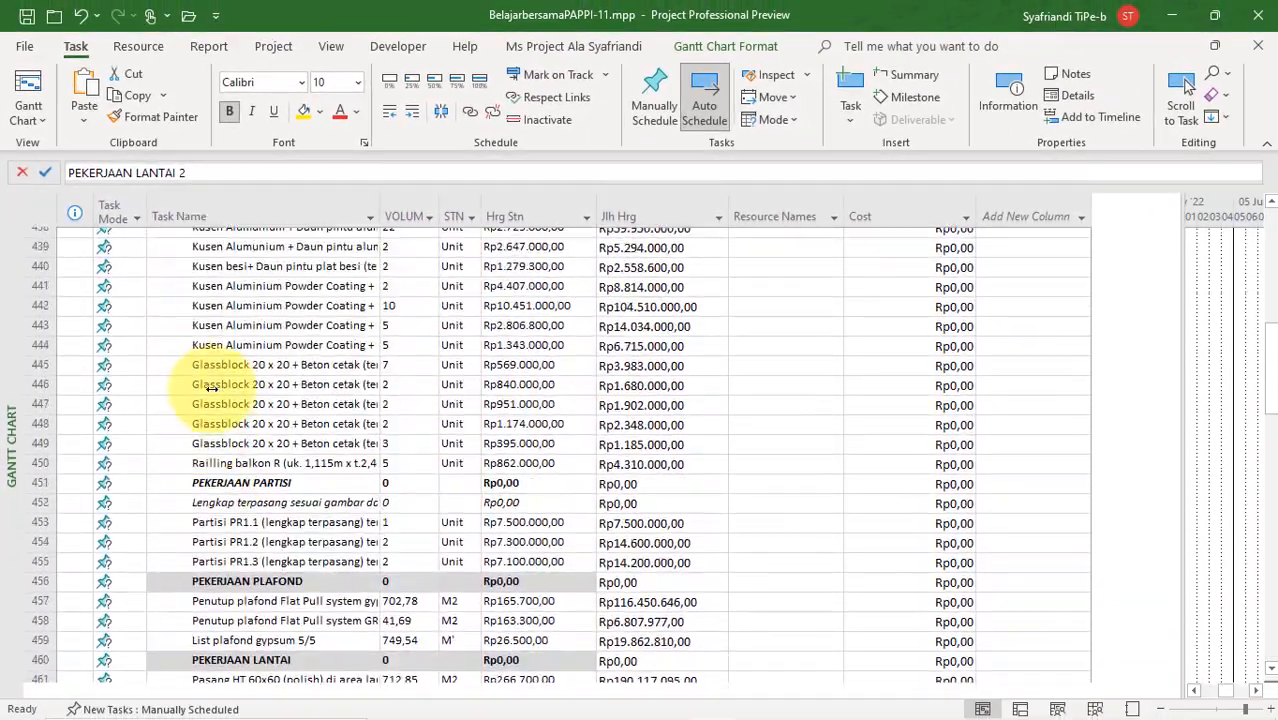
{"action": "scroll", "coordinate": [212, 388], "scroll_direction": "up", "scroll_amount": 10}
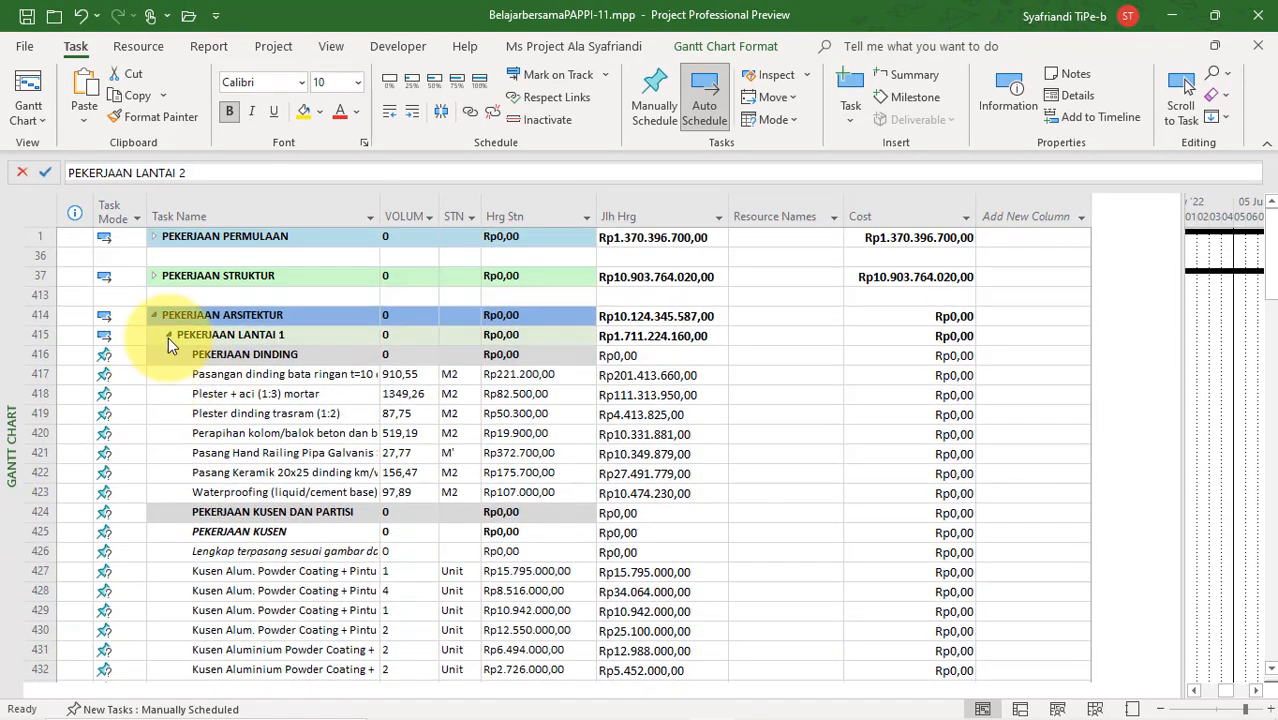
{"action": "left_click", "coordinate": [169, 336]}
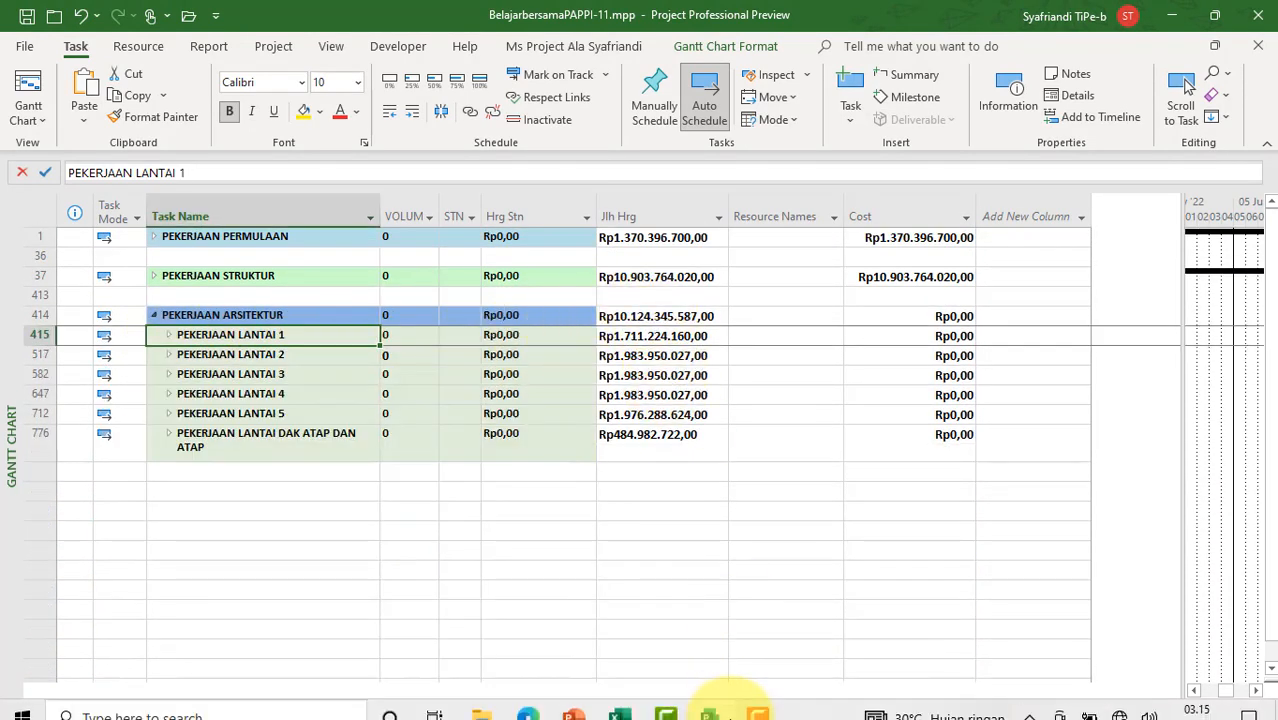
Switch to Excel and collapse the Arsitektur sheet's row outline to level 2 so only the floor totals show
{"action": "left_click", "coordinate": [622, 702]}
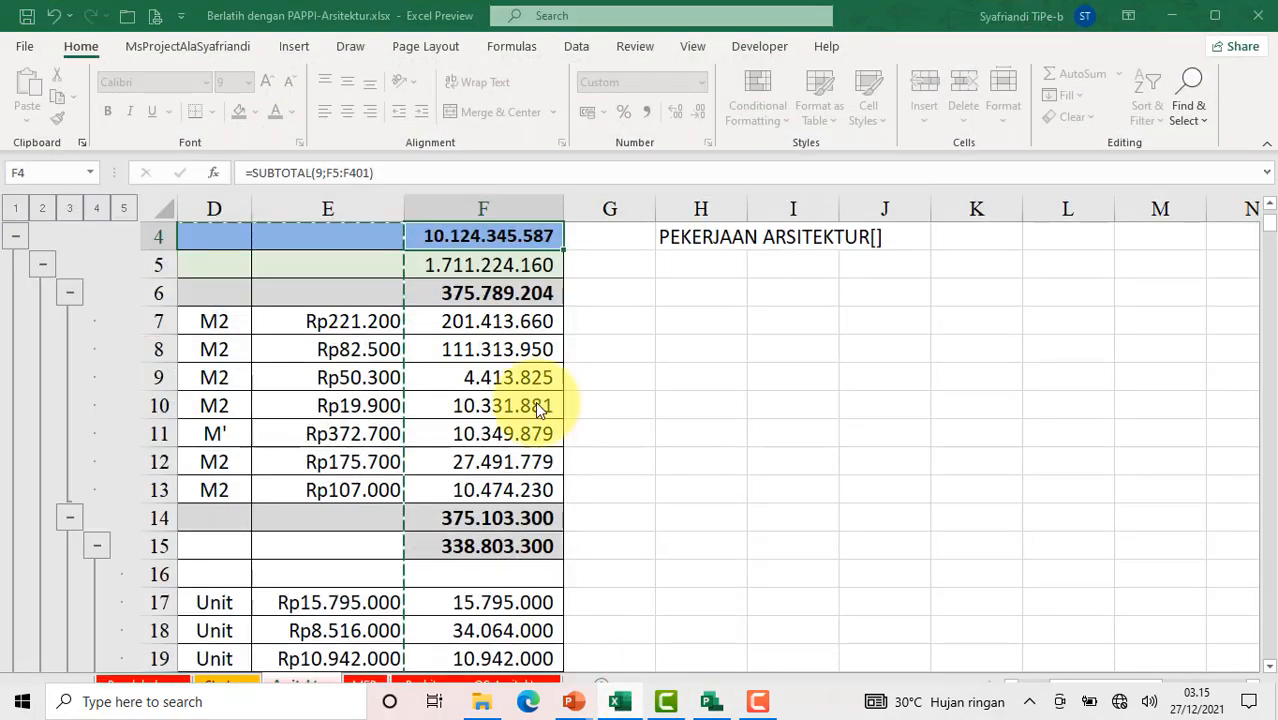
{"action": "left_click", "coordinate": [44, 263]}
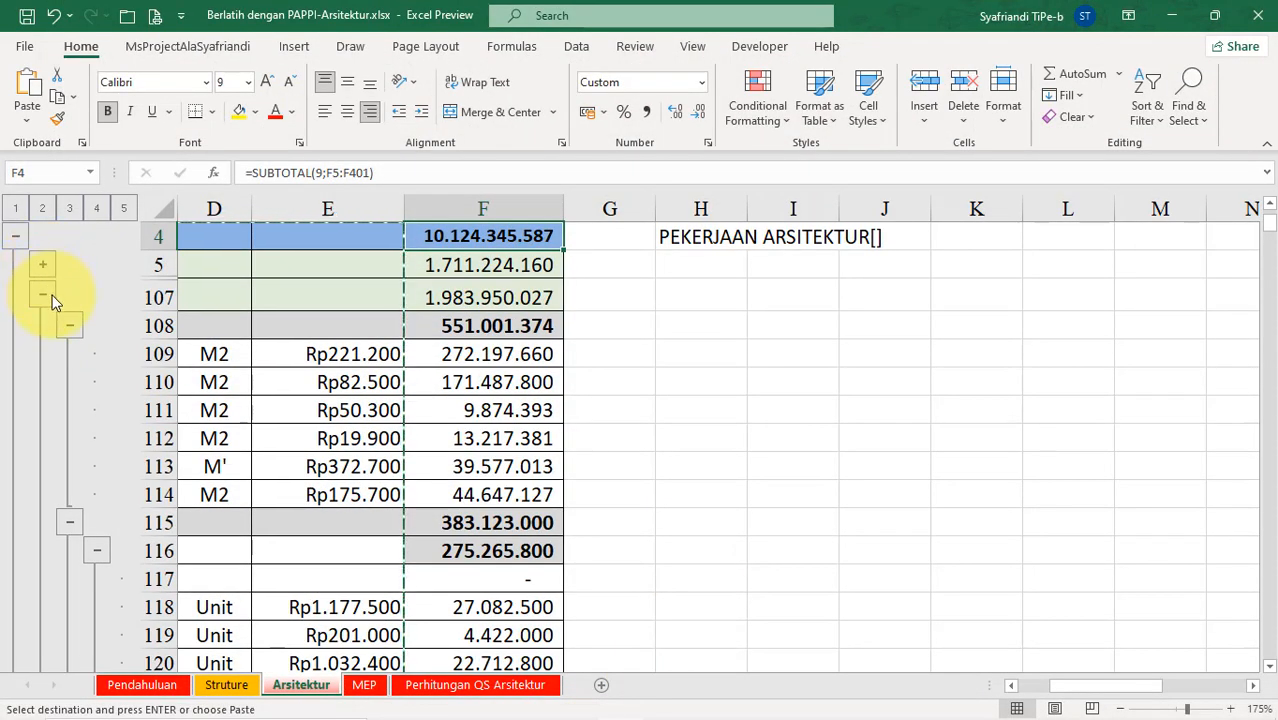
{"action": "left_click", "coordinate": [42, 208]}
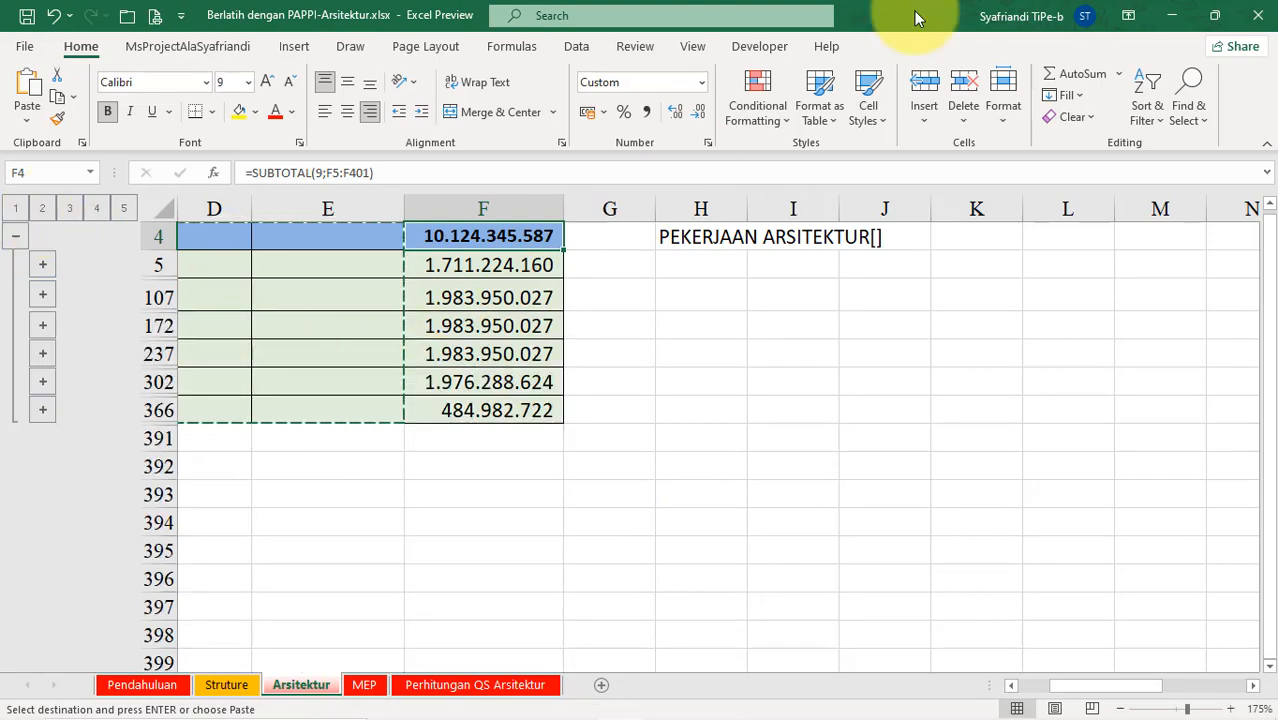
Compare the floor totals with Excel beside Project, and show outline level 3 of the Arsitektur sheet in the full Excel window
{"action": "left_click", "coordinate": [1213, 14]}
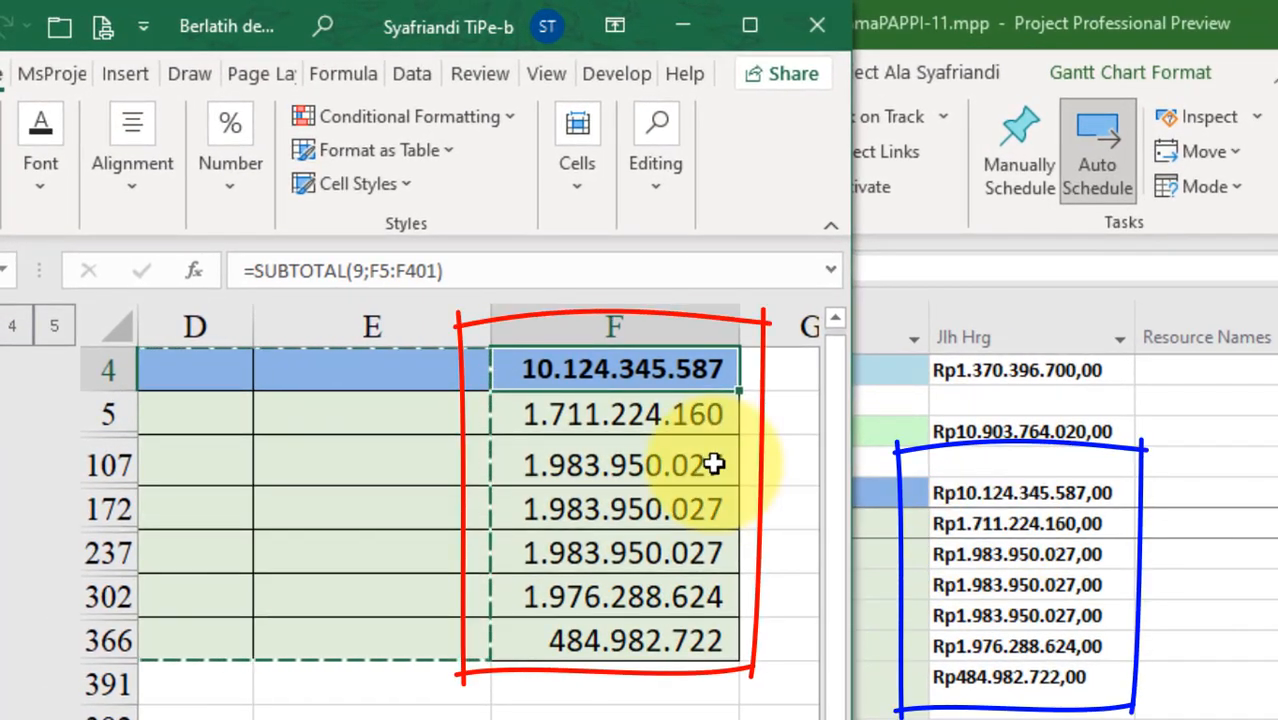
{"action": "left_click", "coordinate": [688, 418]}
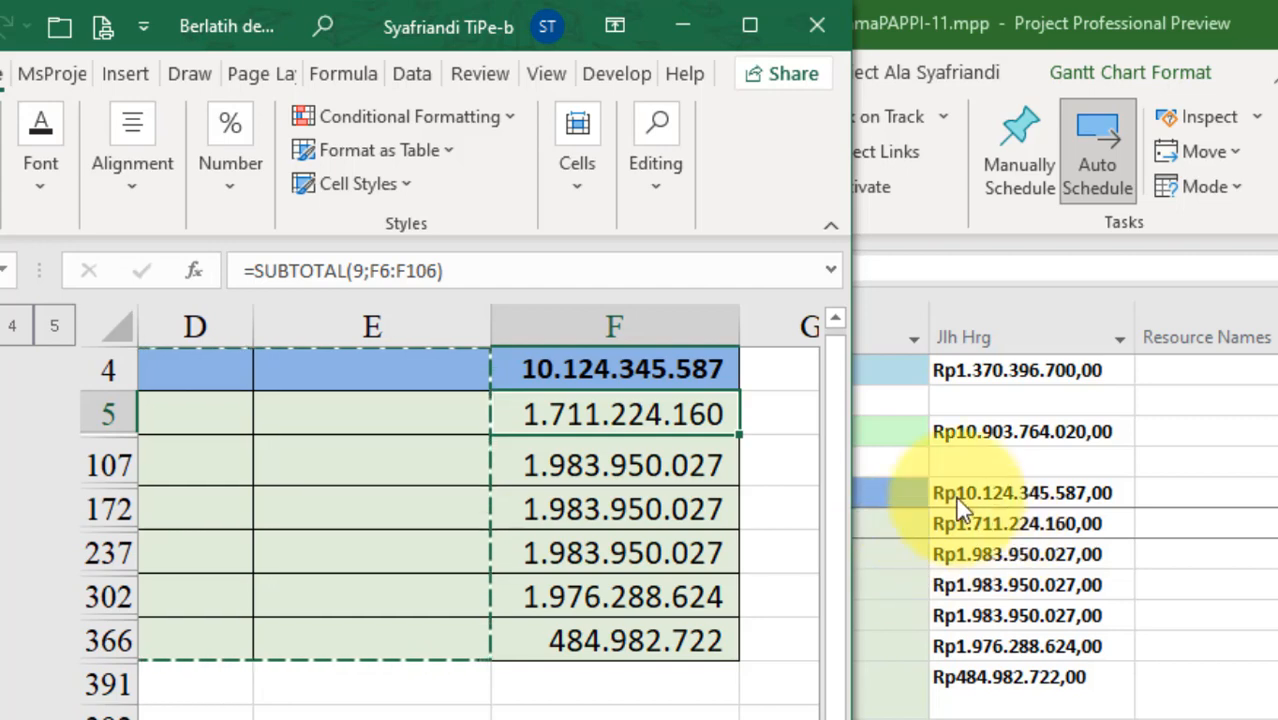
{"action": "double_click", "coordinate": [520, 25]}
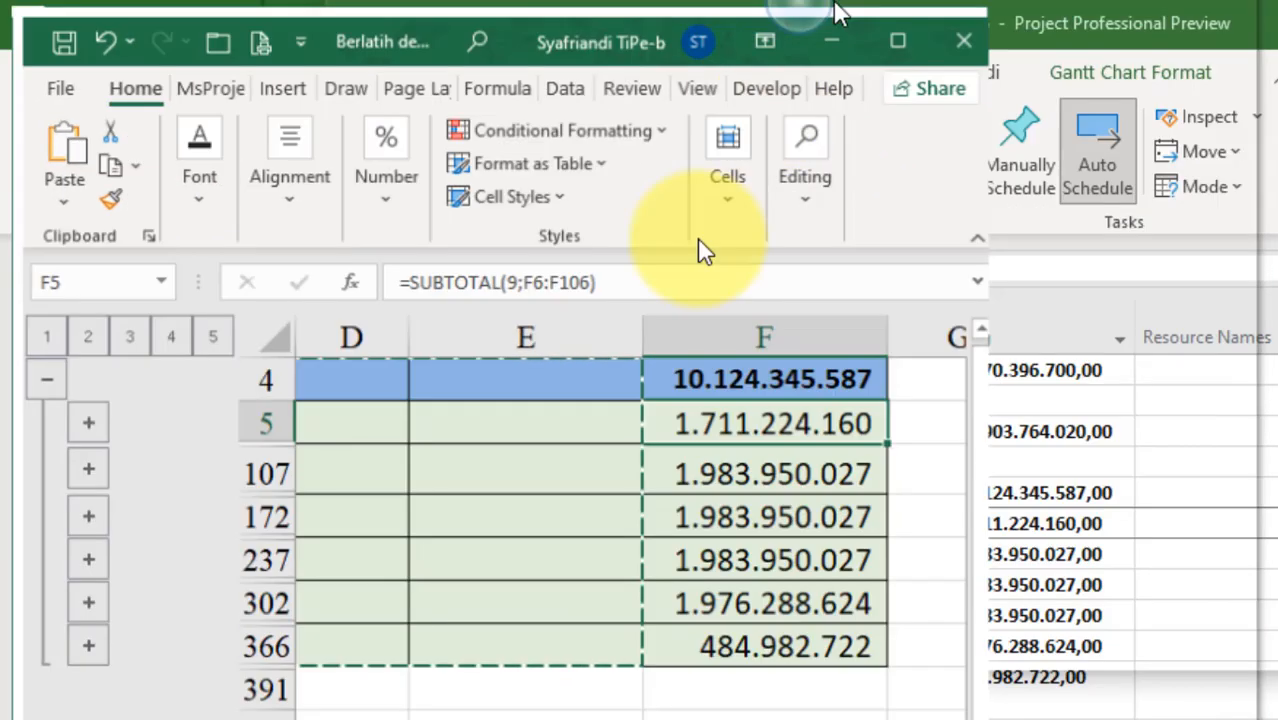
{"action": "left_click", "coordinate": [112, 322]}
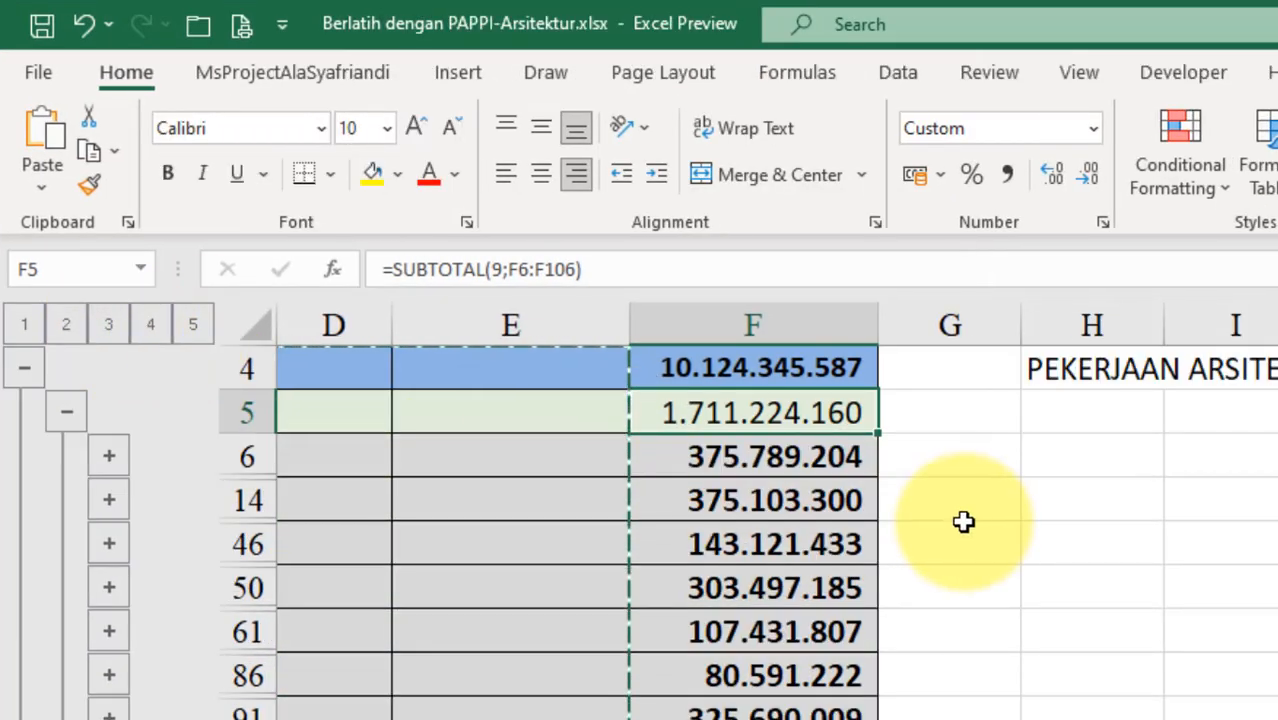
Switch to Project, expand PEKERJAAN LANTAI 1 and indent the wall work items one level under its PEKERJAAN DINDING task
{"action": "key", "text": "alt+Tab"}
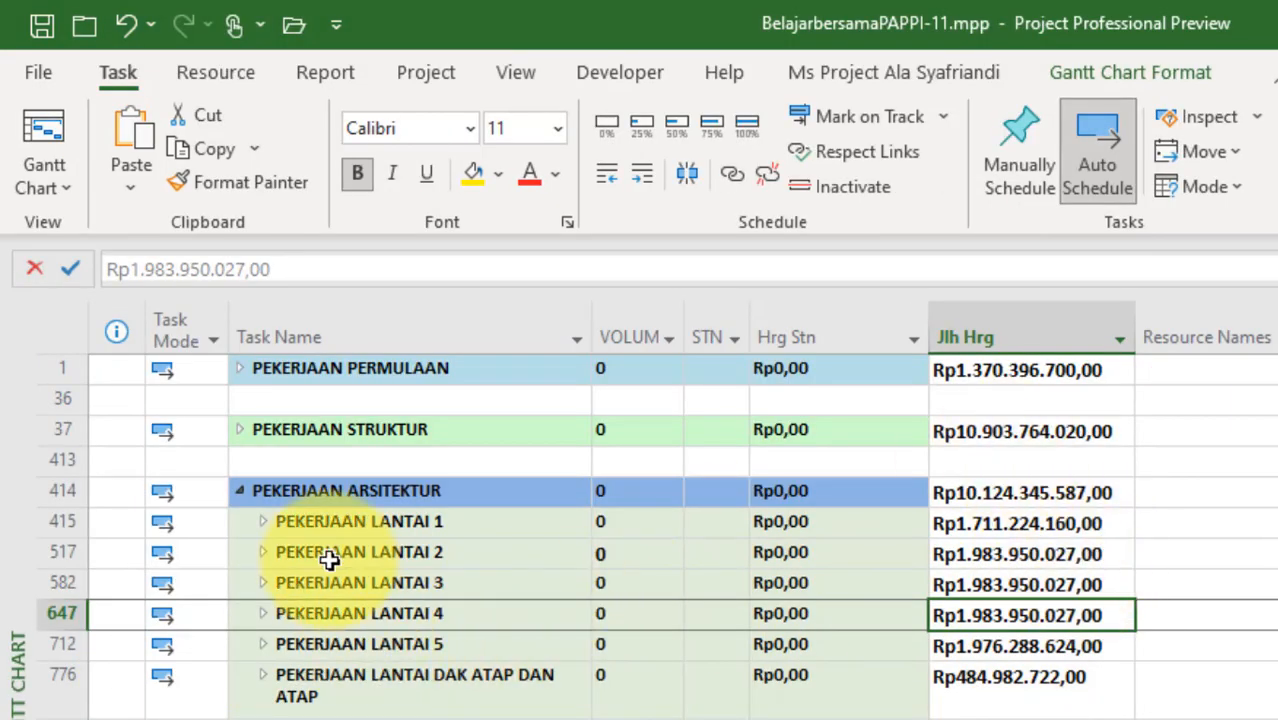
{"action": "left_click", "coordinate": [265, 522]}
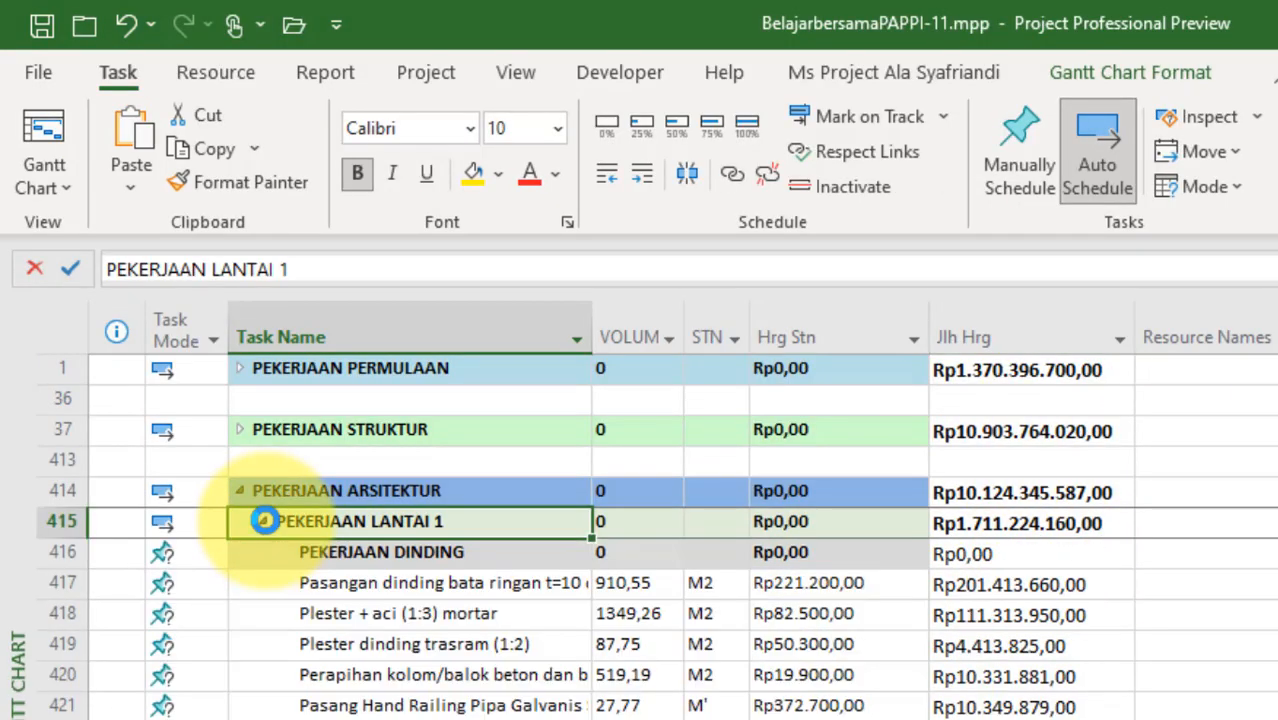
{"action": "left_click_drag", "start_coordinate": [488, 572], "coordinate": [545, 716]}
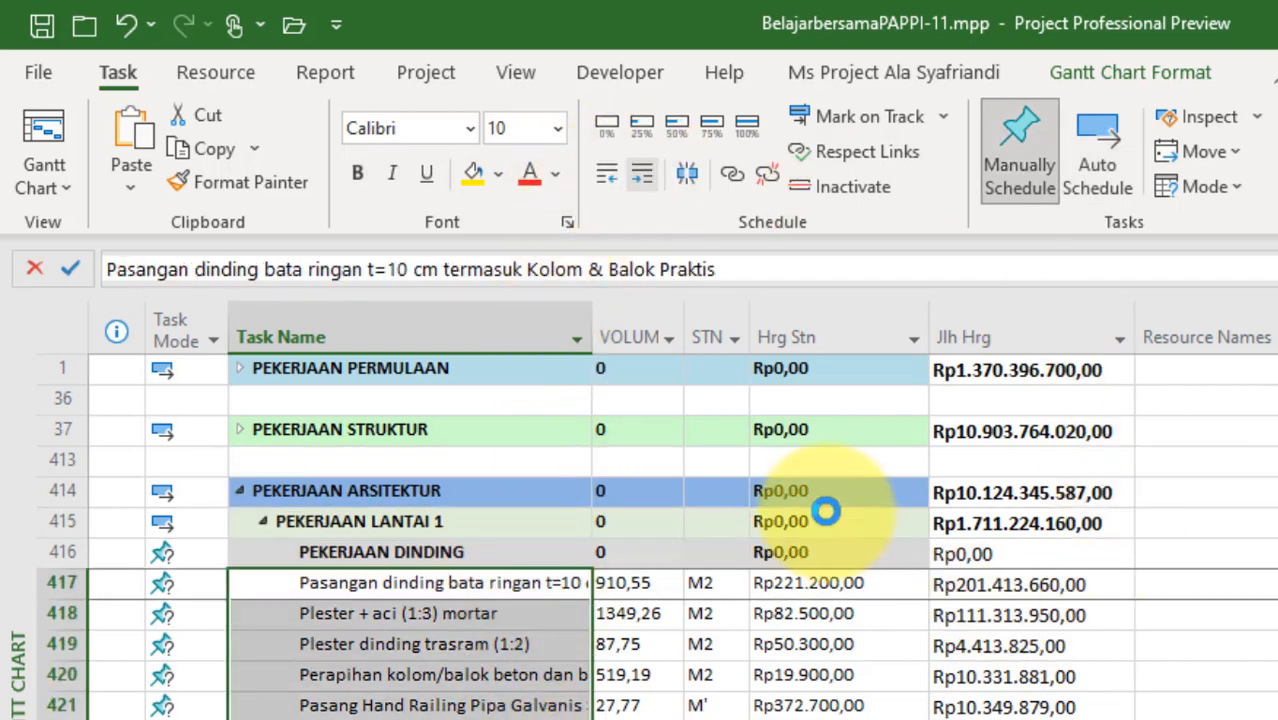
{"action": "key", "text": "alt+shift+Right"}
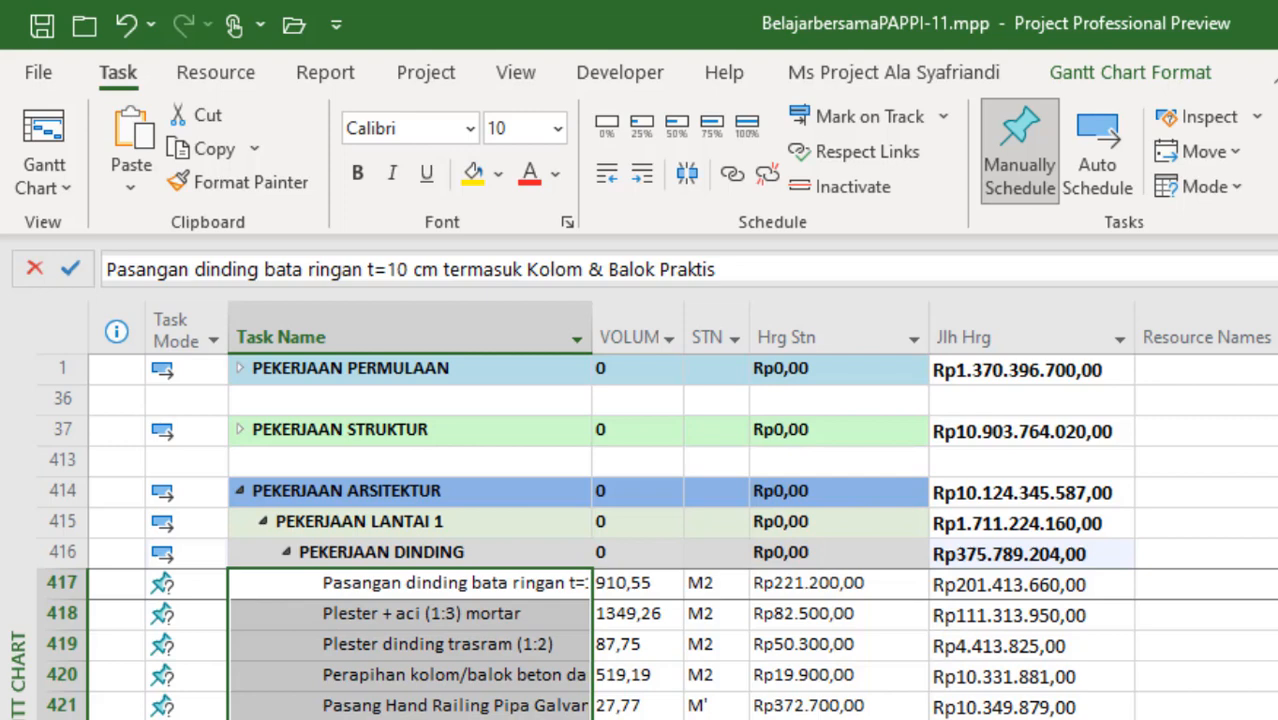
Switch to File Explorer and open BelajarbersamaPAPPI-11A.mpp from the Video No48 folder in Project
{"action": "key", "text": "alt+Tab"}
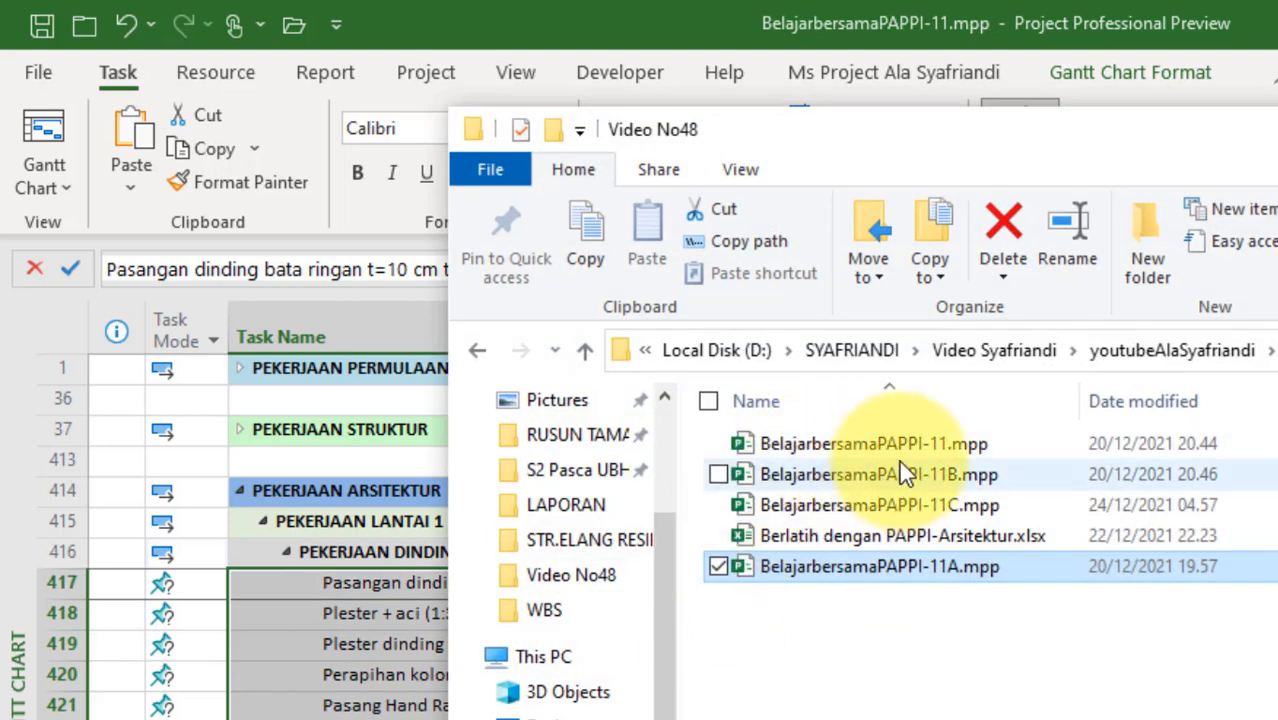
{"action": "left_click", "coordinate": [919, 569]}
{"action": "left_click", "coordinate": [925, 606]}
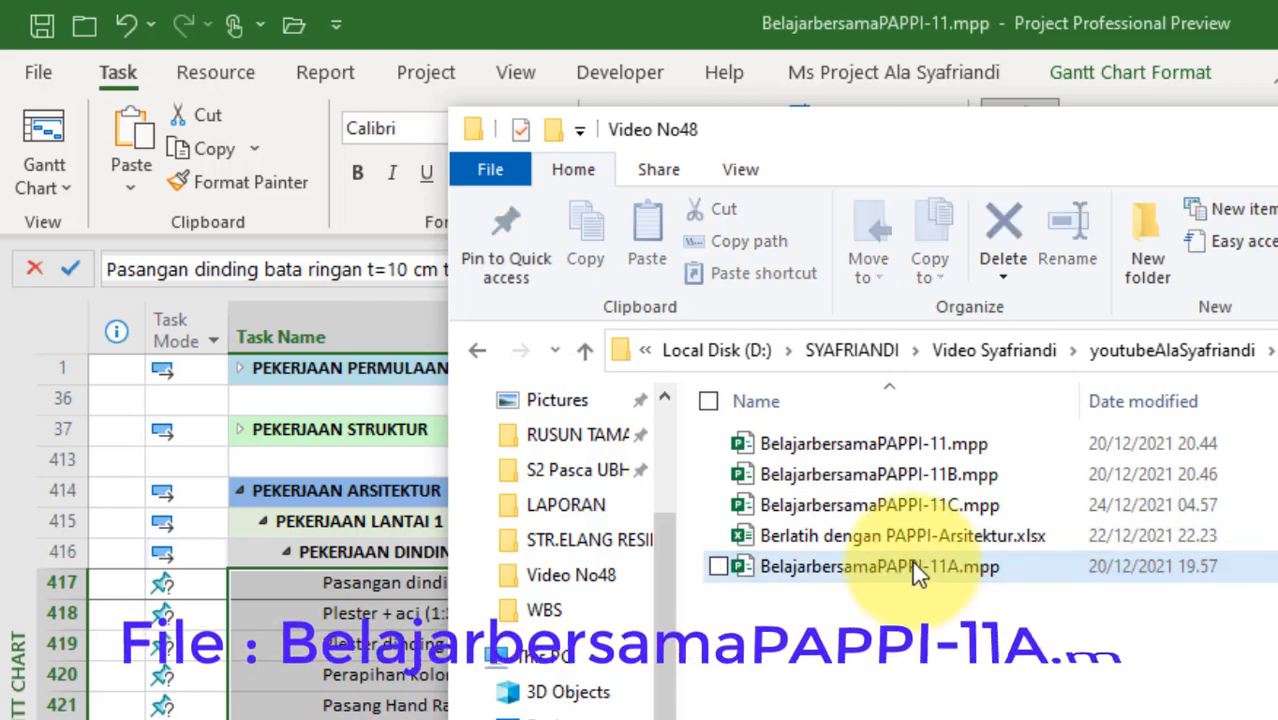
{"action": "key", "text": "alt+Tab"}
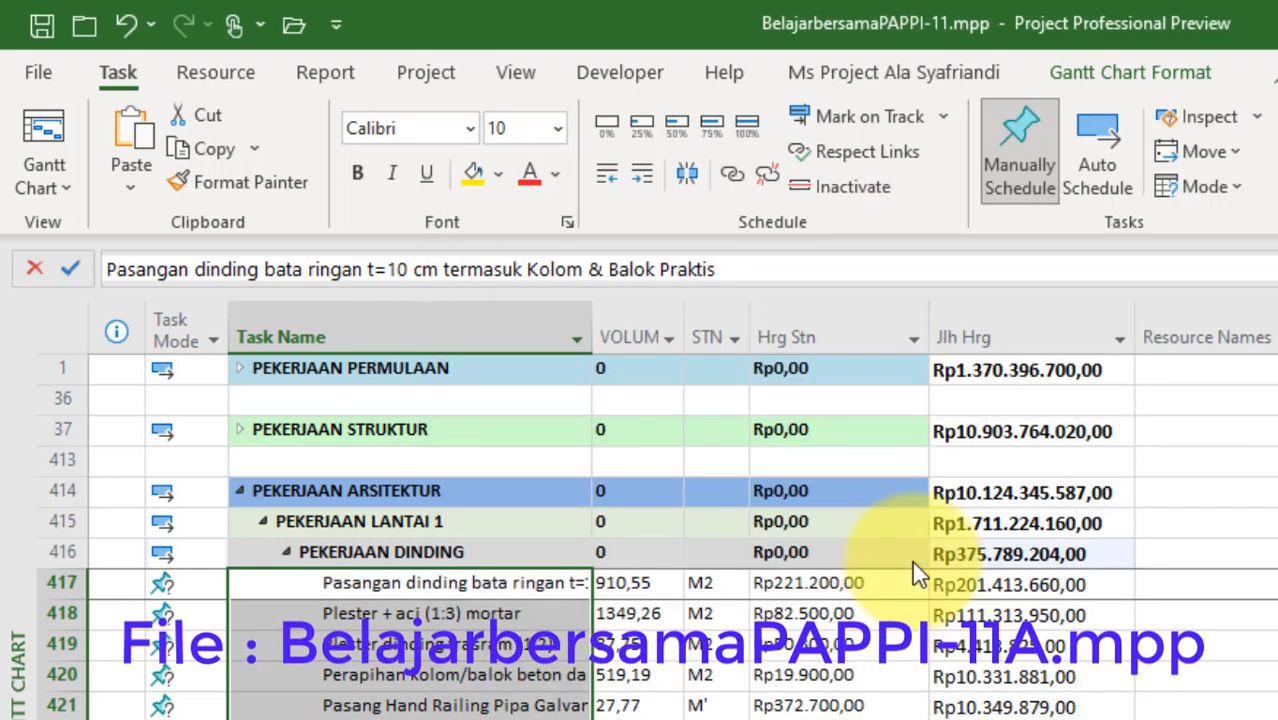
{"action": "left_click", "coordinate": [913, 557]}
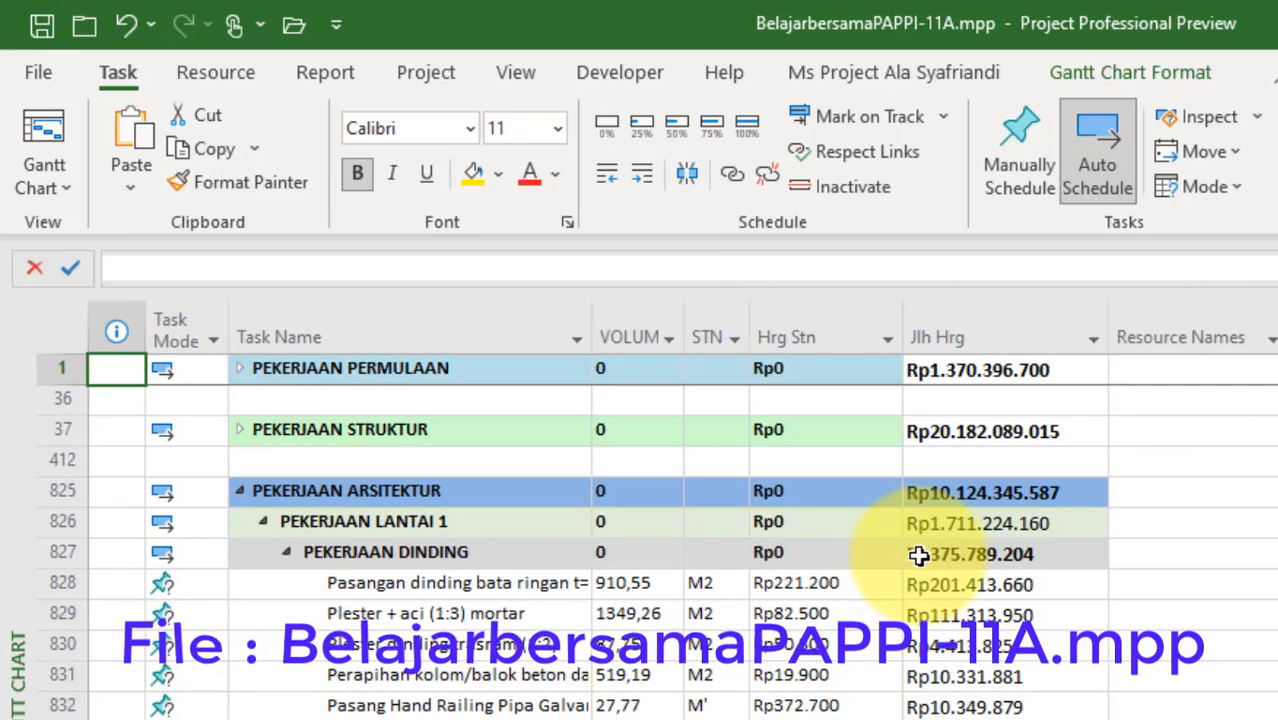
Collapse the PEKERJAAN DINDING, KUSEN DAN PARTISI, PLAFOND and LANTAI summary tasks under PEKERJAAN LANTAI 1
{"action": "left_click", "coordinate": [299, 644]}
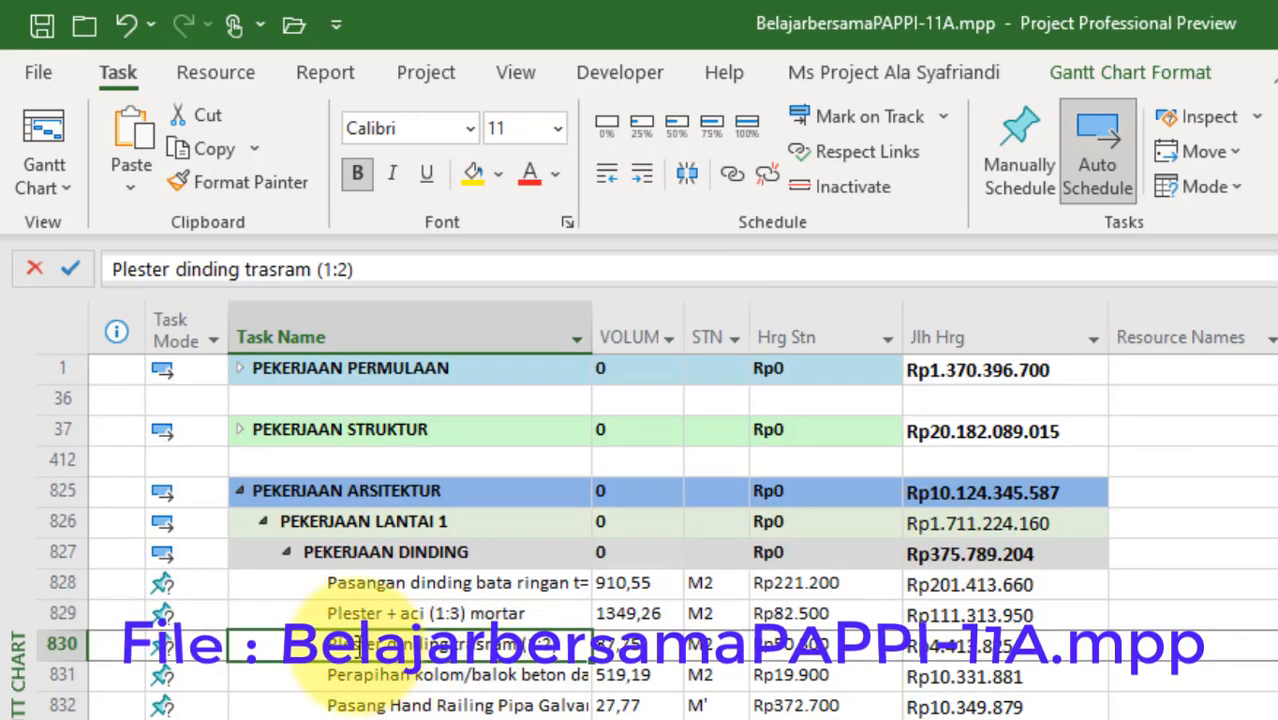
{"action": "left_click", "coordinate": [287, 552]}
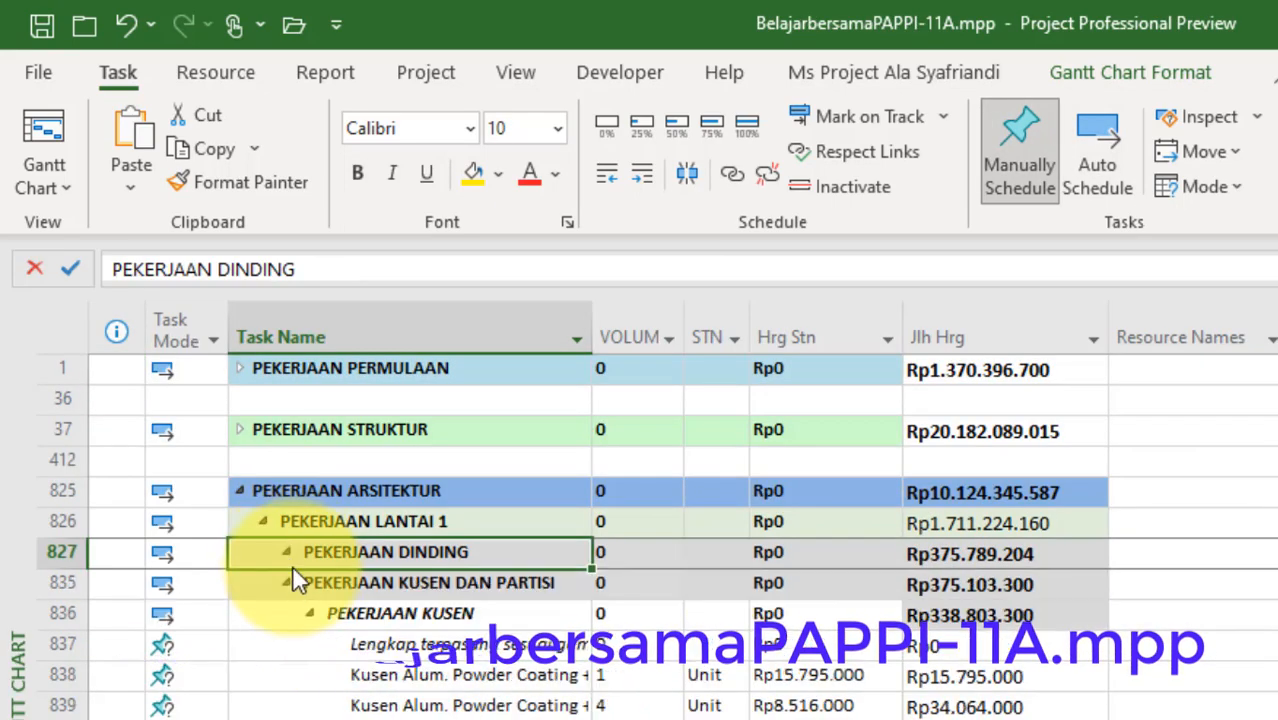
{"action": "left_click", "coordinate": [287, 583]}
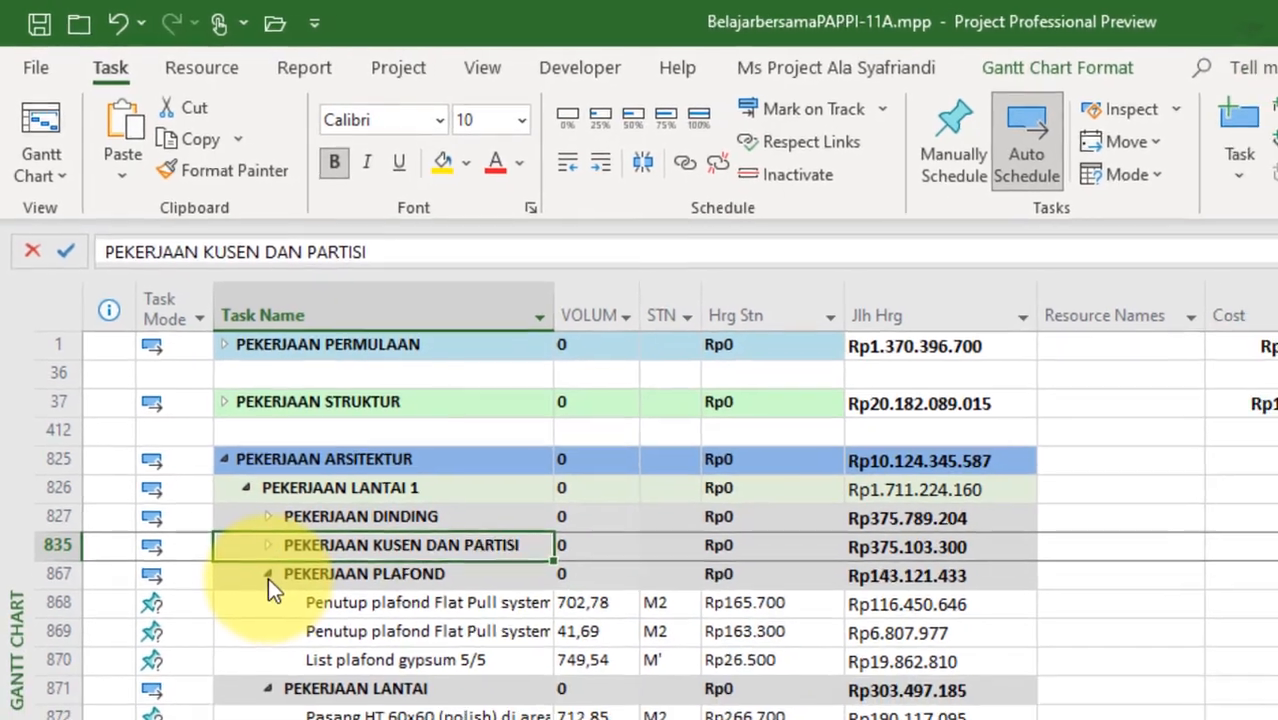
{"action": "left_click", "coordinate": [282, 604]}
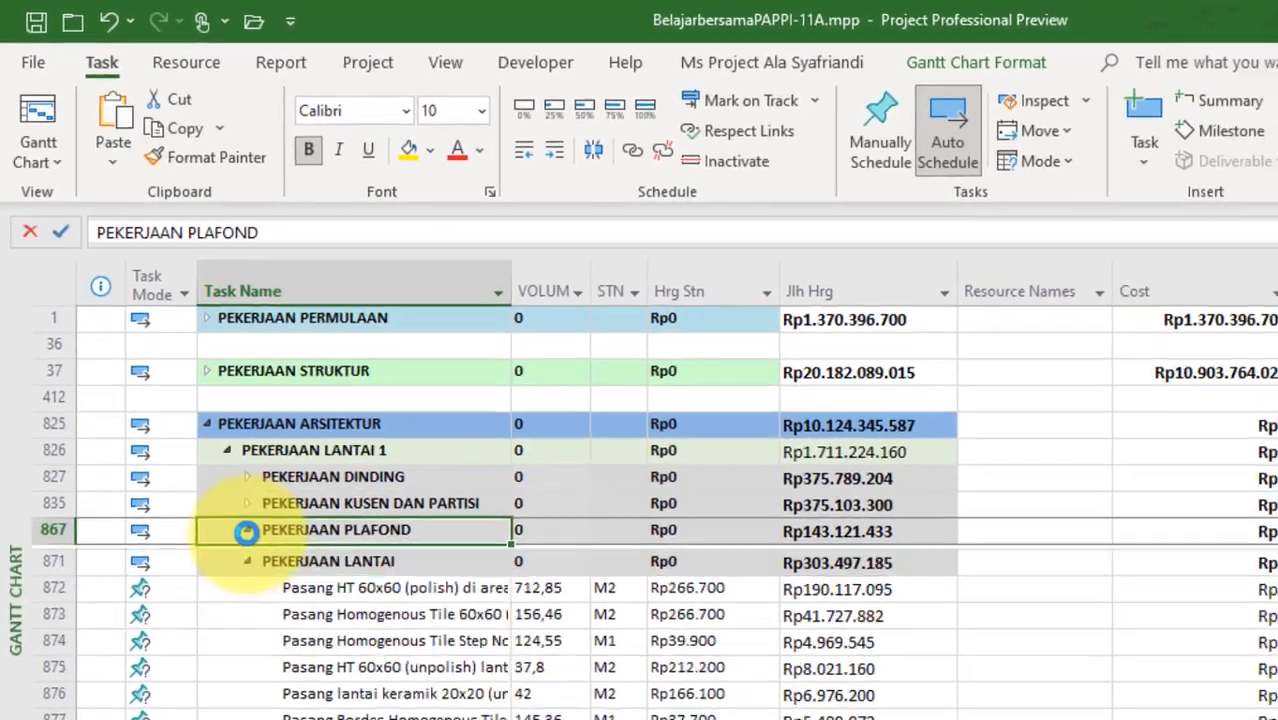
{"action": "left_click", "coordinate": [203, 457]}
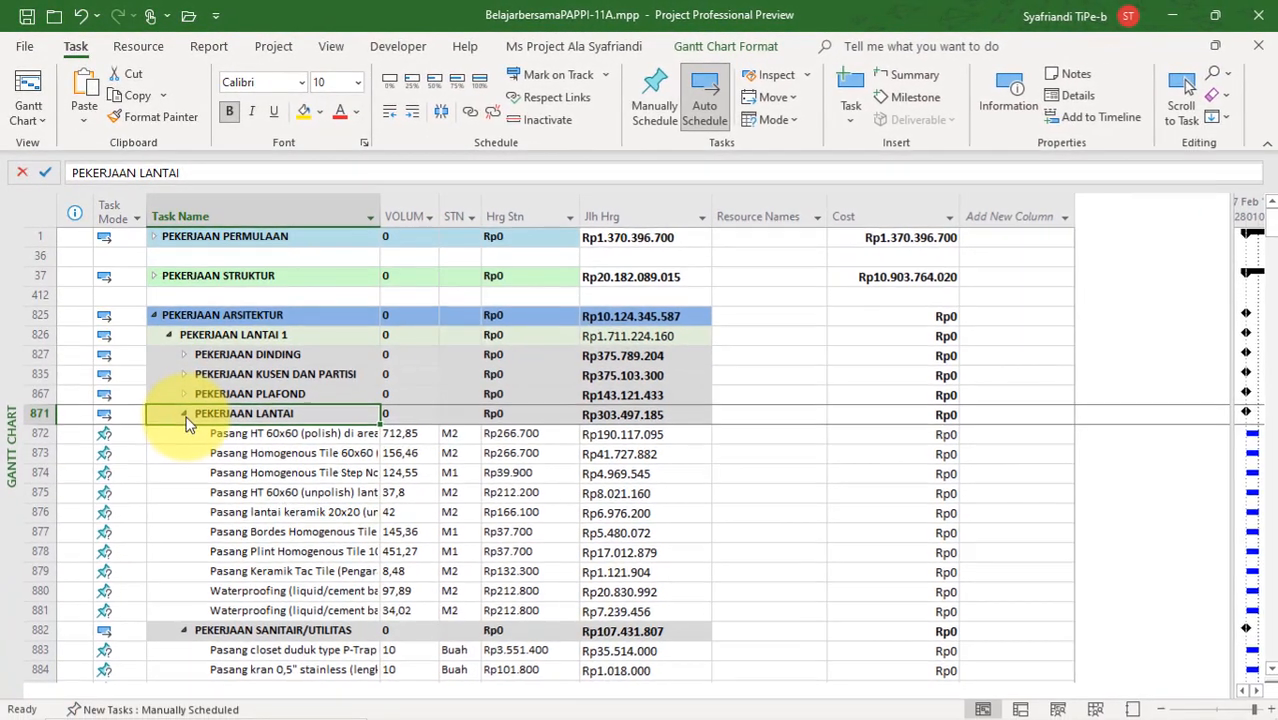
{"action": "left_click", "coordinate": [201, 453]}
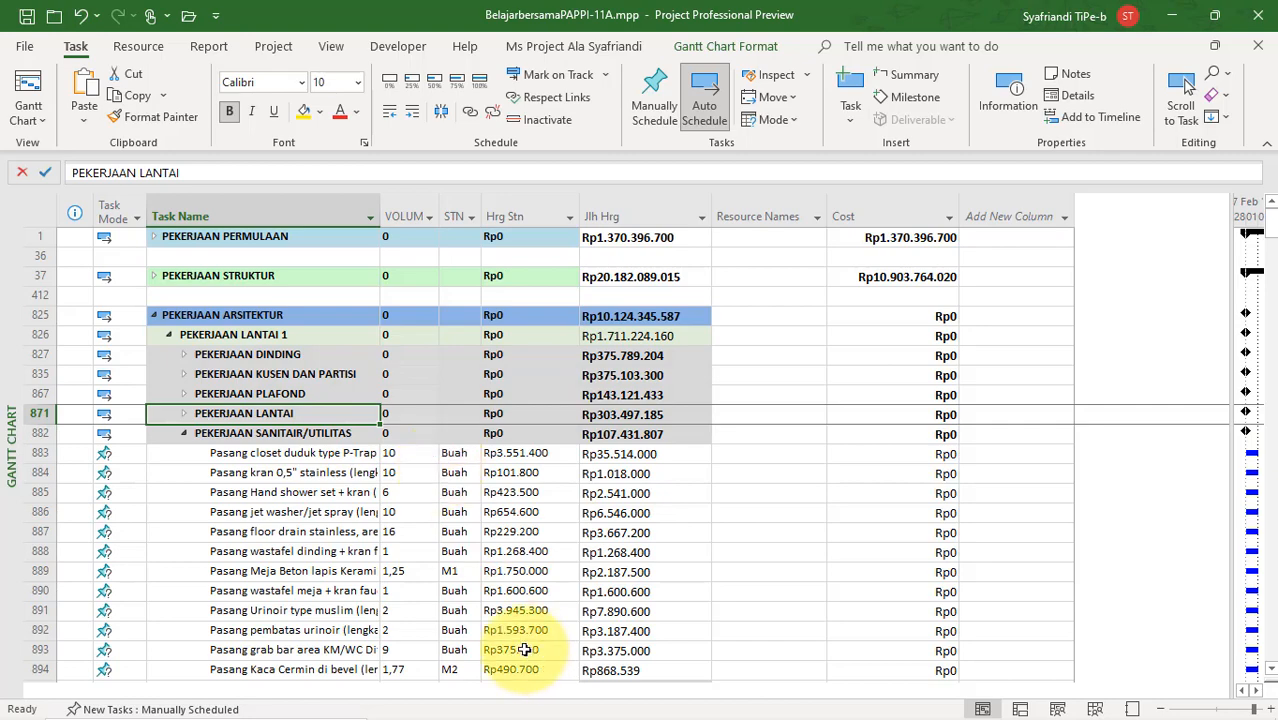
Review the sanitary, painting and facade work items and their amounts under PEKERJAAN LANTAI 1
{"action": "scroll", "coordinate": [401, 570], "scroll_direction": "down", "scroll_amount": 8}
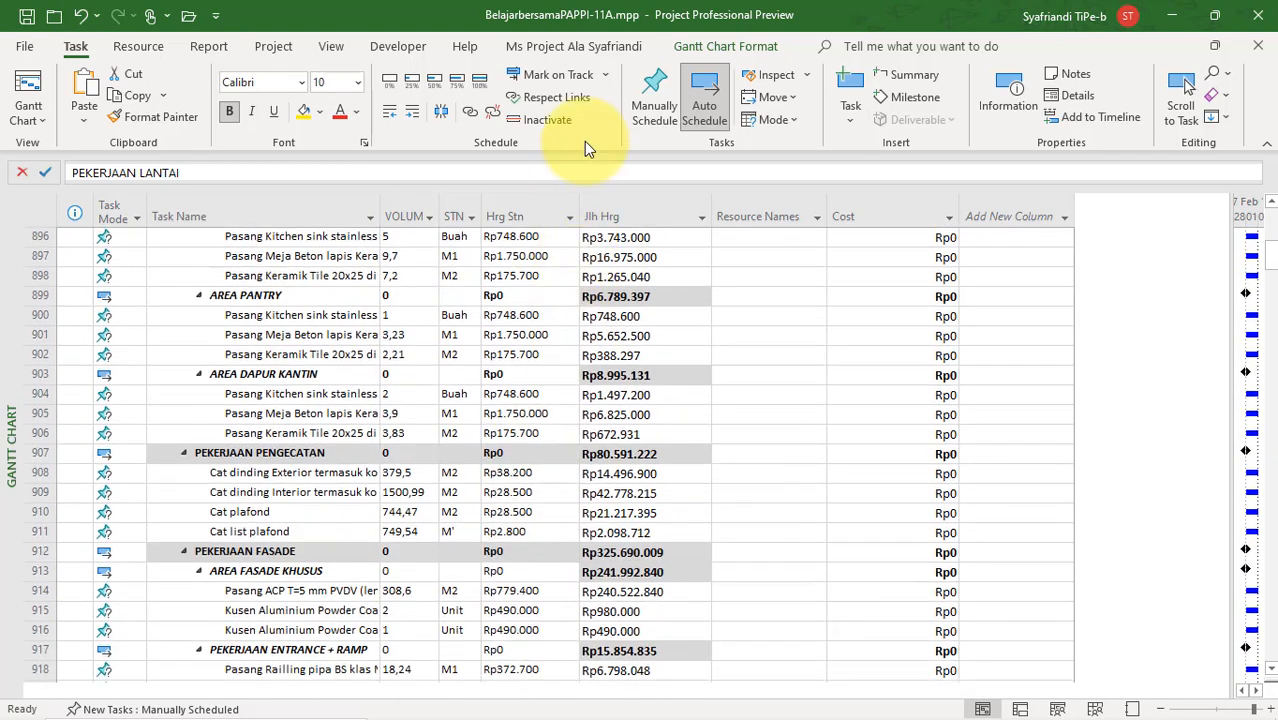
{"action": "scroll", "coordinate": [566, 525], "scroll_direction": "down", "scroll_amount": 3}
{"action": "mouse_move", "coordinate": [549, 703]}
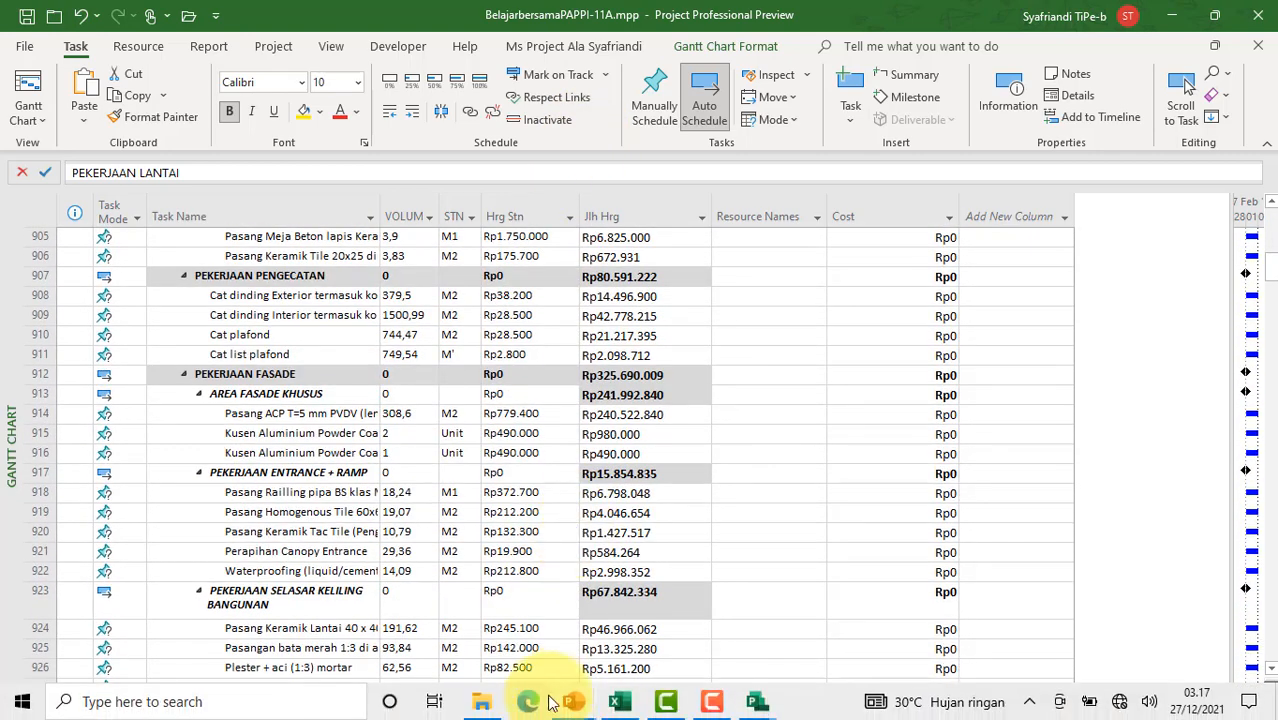
{"action": "left_click", "coordinate": [643, 631]}
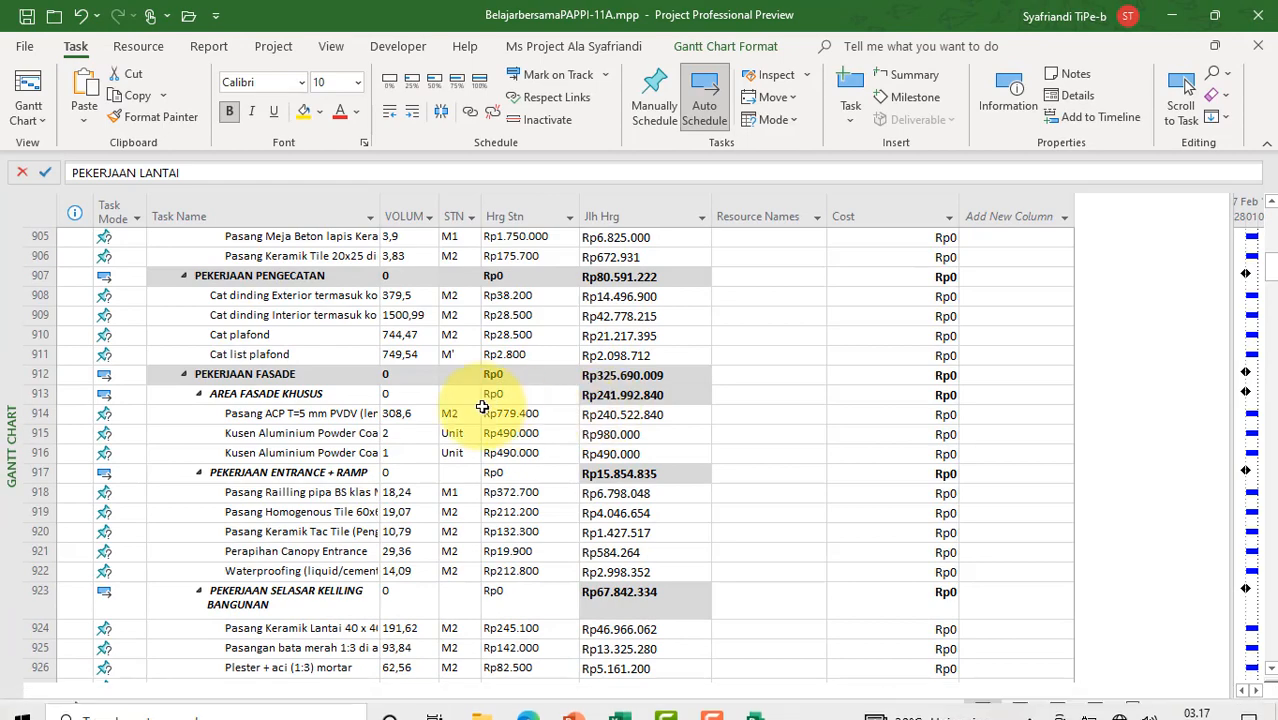
{"action": "left_click", "coordinate": [482, 407]}
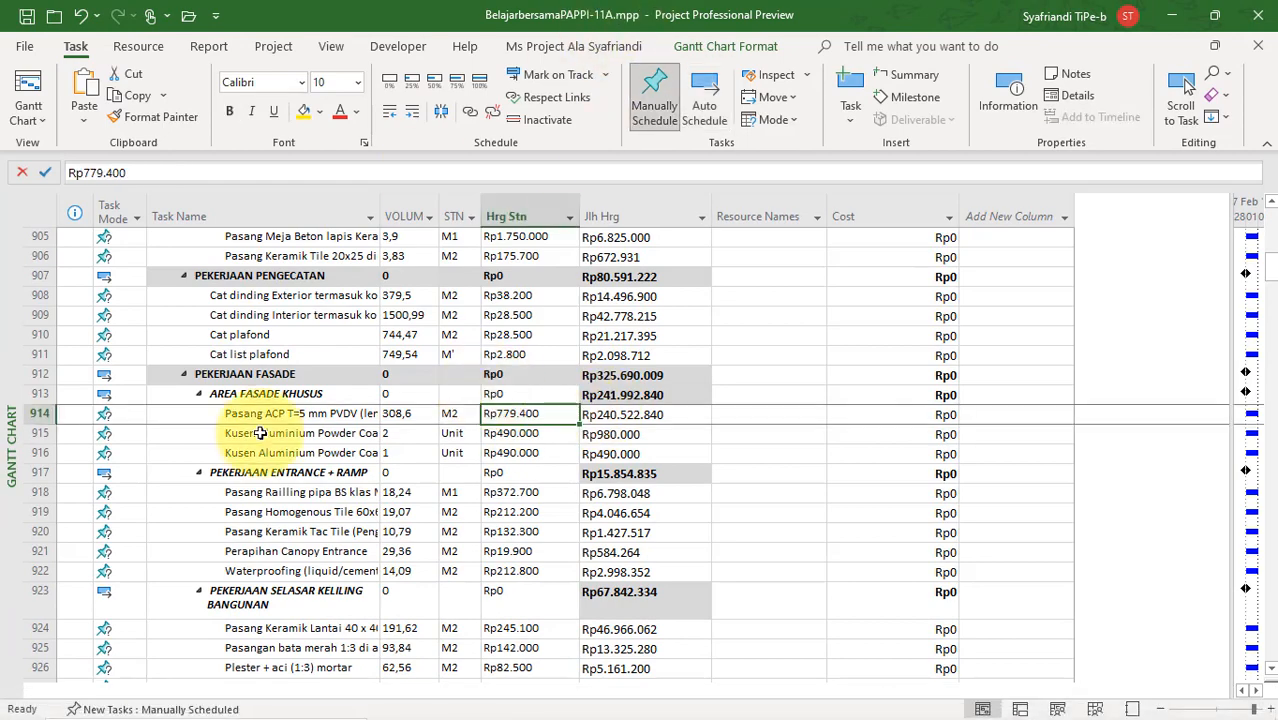
{"action": "scroll", "coordinate": [295, 455], "scroll_direction": "up", "scroll_amount": 7}
{"action": "scroll", "coordinate": [301, 453], "scroll_direction": "up", "scroll_amount": 4}
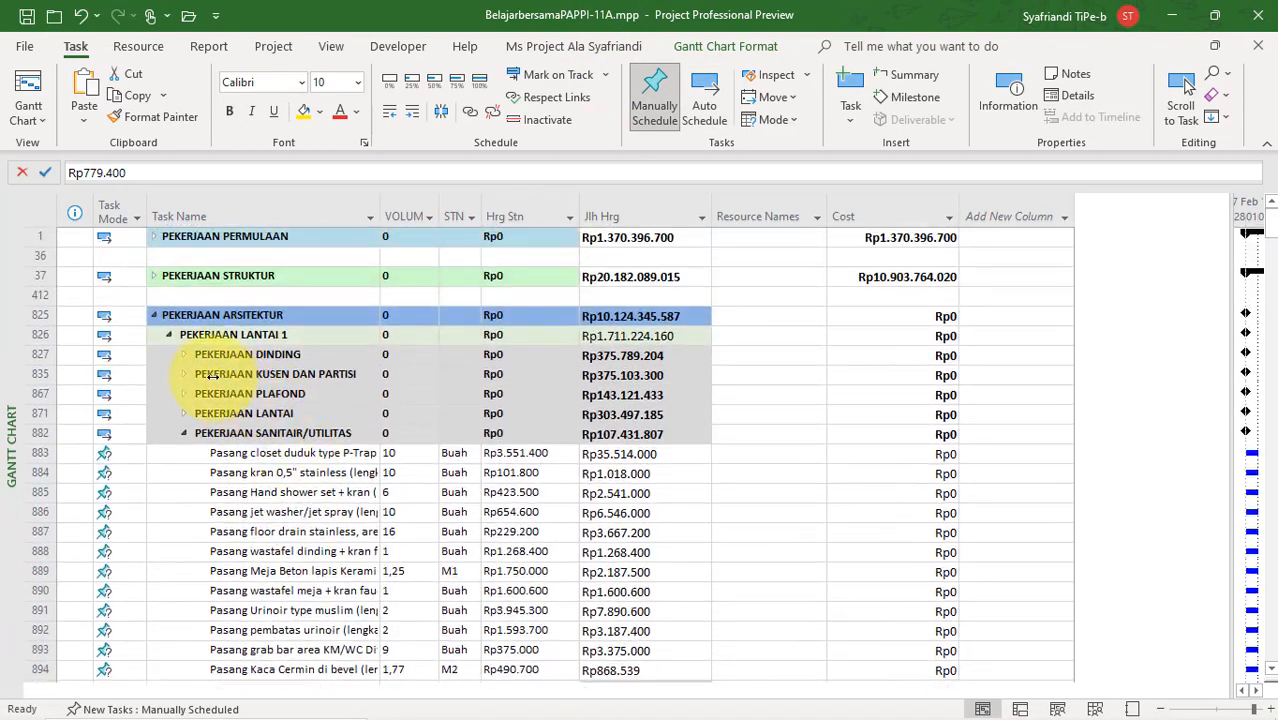
Expand the PEKERJAAN LANTAI, PLAFOND, KUSEN DAN PARTISI and DINDING summary tasks under PEKERJAAN LANTAI 1
{"action": "left_click", "coordinate": [184, 413]}
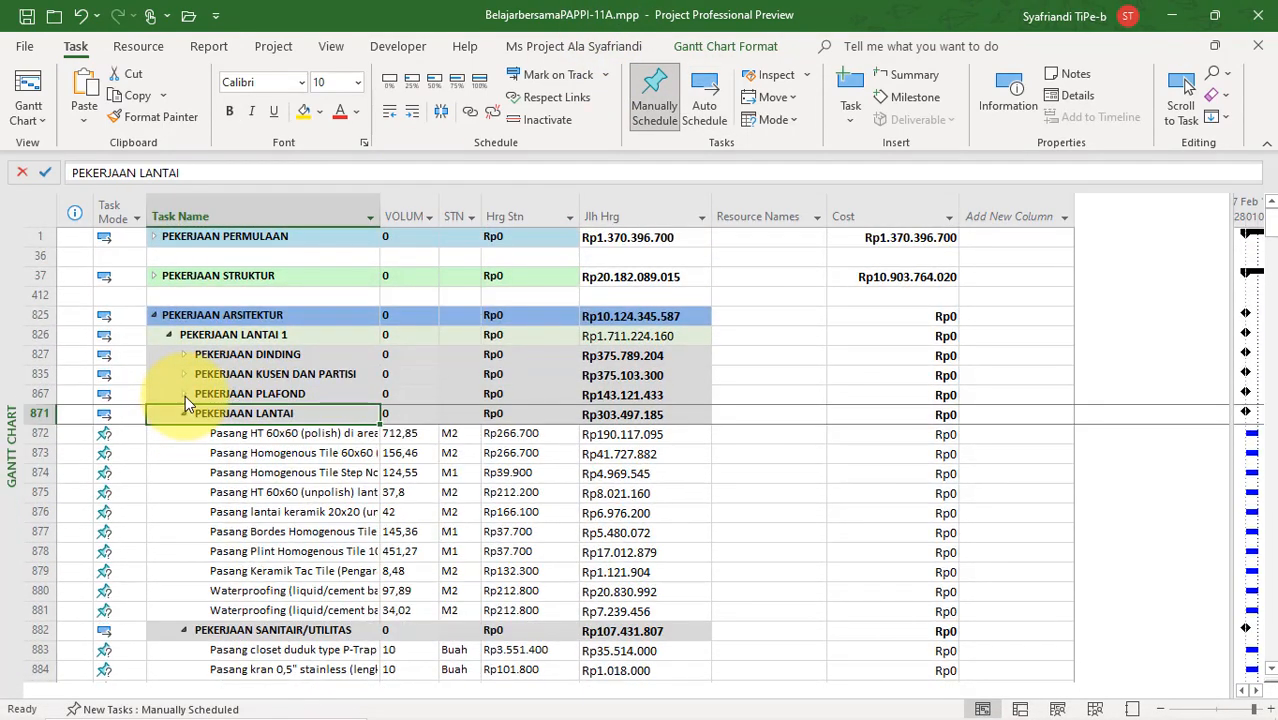
{"action": "left_click", "coordinate": [184, 395]}
{"action": "left_click", "coordinate": [185, 376]}
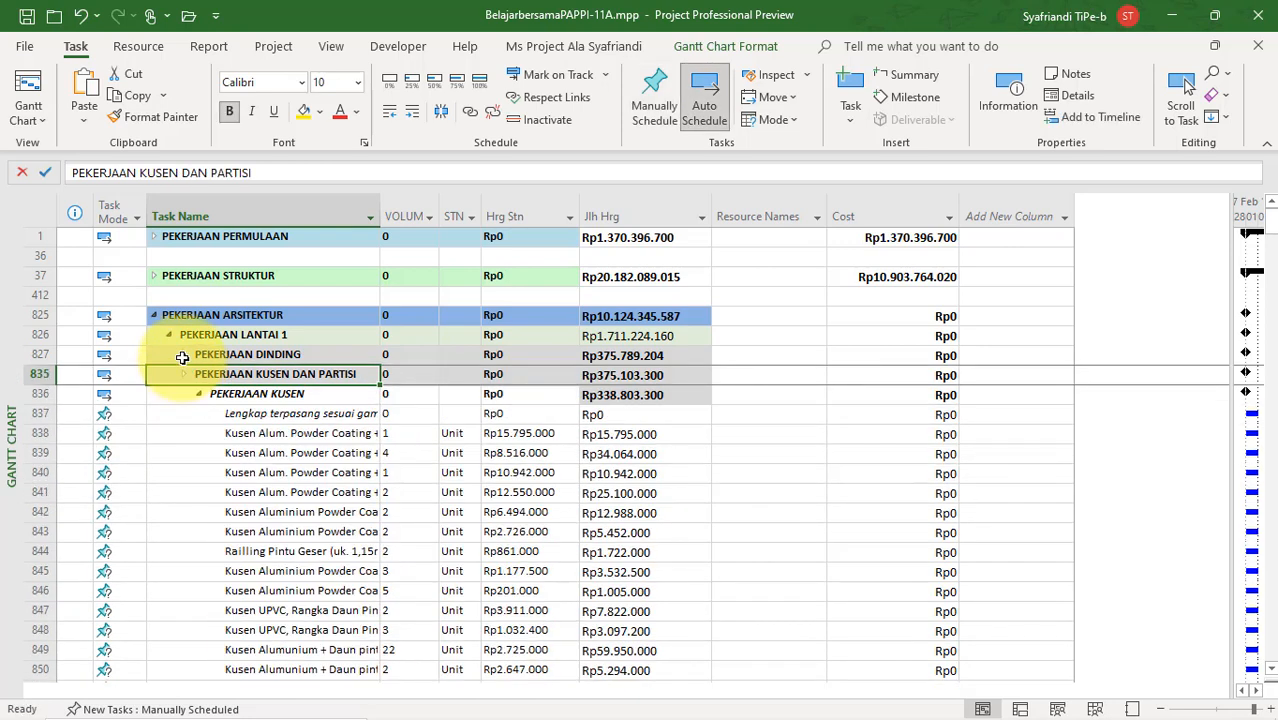
{"action": "left_click", "coordinate": [183, 354]}
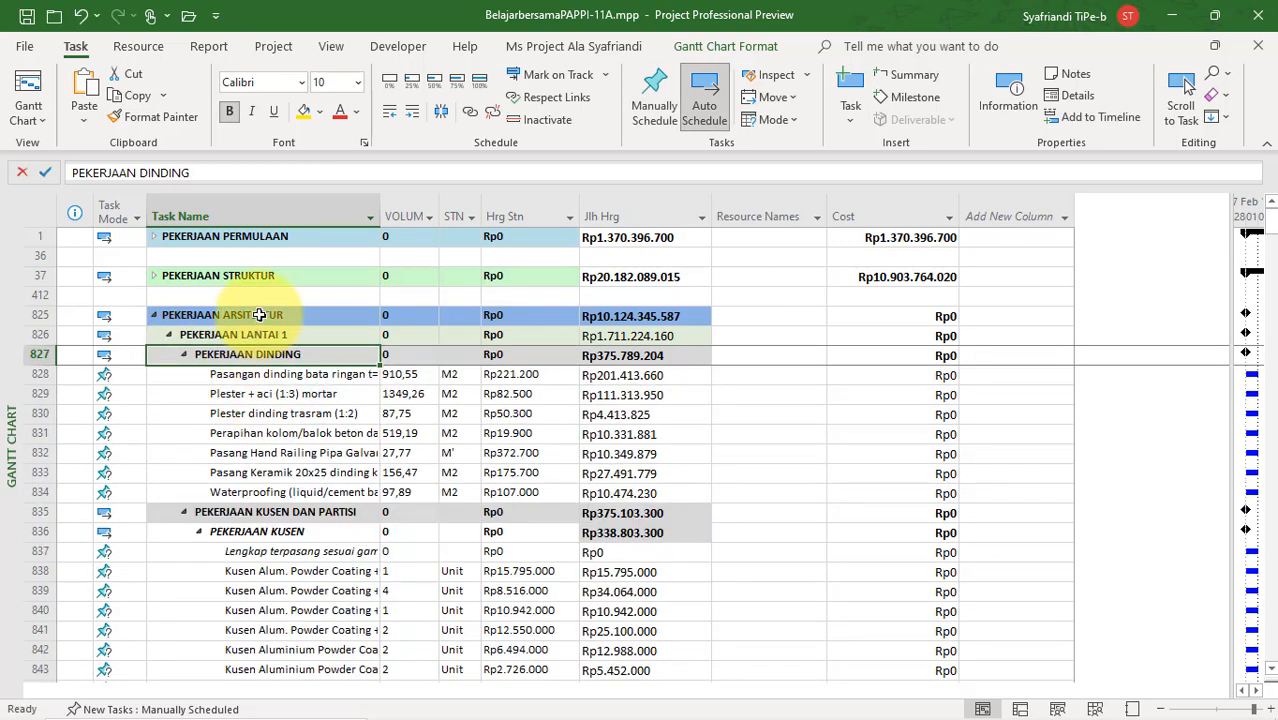
Open the Resource Sheet and examine the Grup Summary entries down to the empty rows after the last resource
{"action": "right_click", "coordinate": [20, 437]}
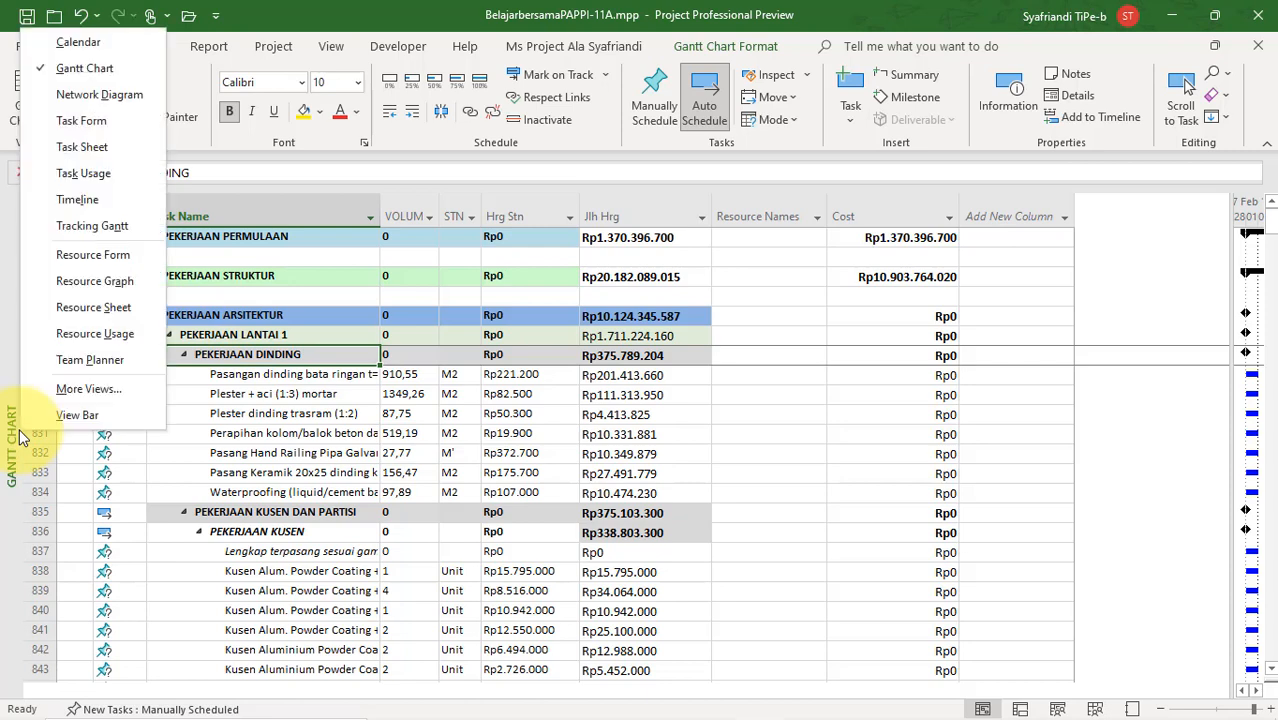
{"action": "left_click", "coordinate": [125, 314]}
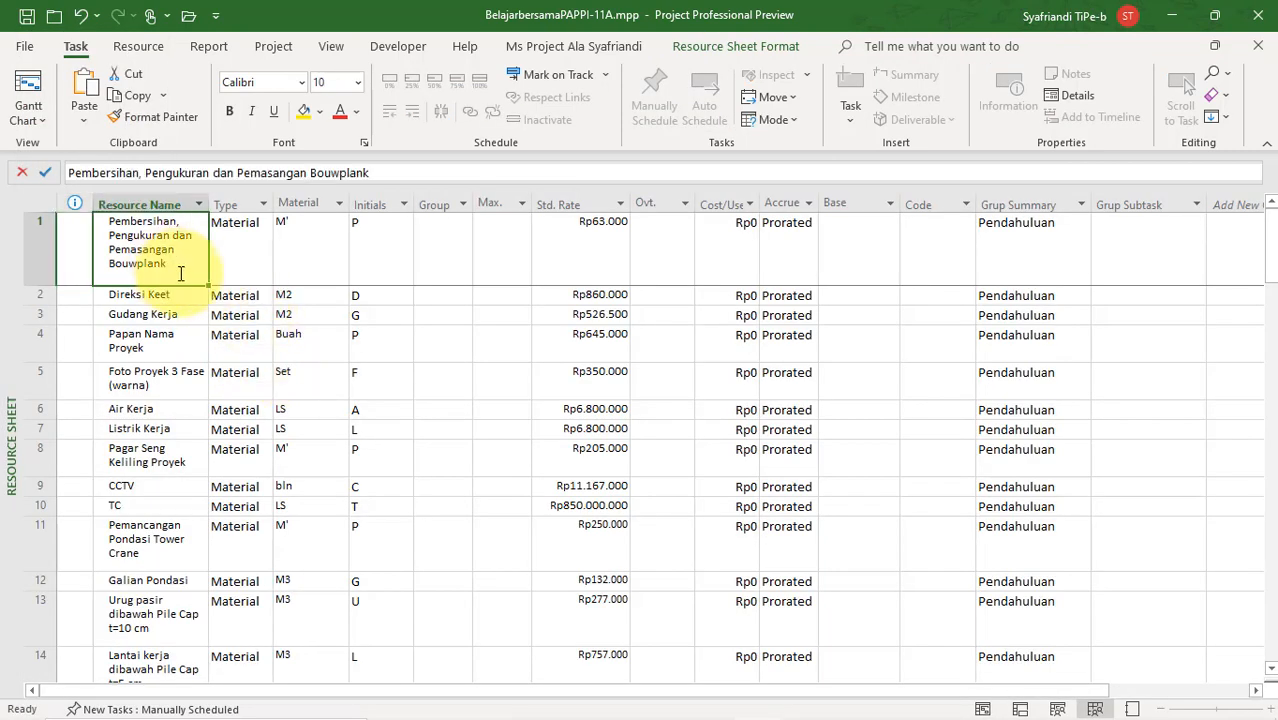
{"action": "left_click", "coordinate": [1018, 264]}
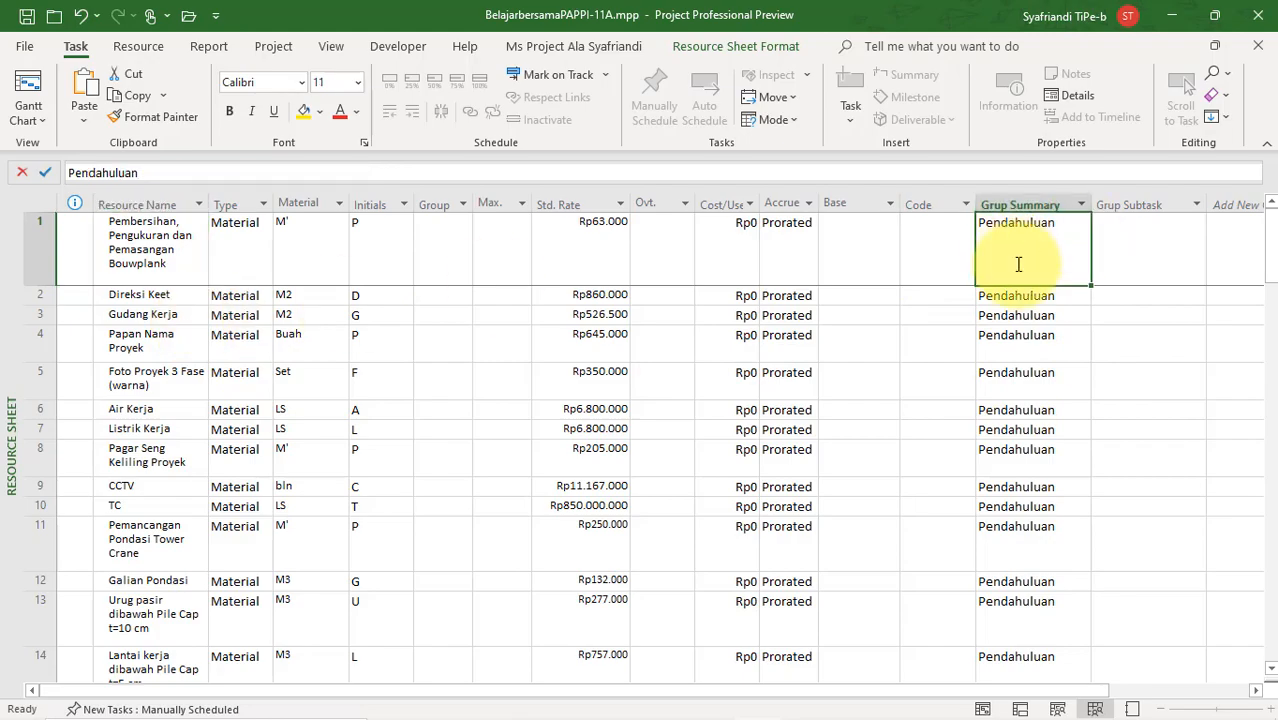
{"action": "scroll", "coordinate": [1018, 264], "scroll_direction": "down", "scroll_amount": 15}
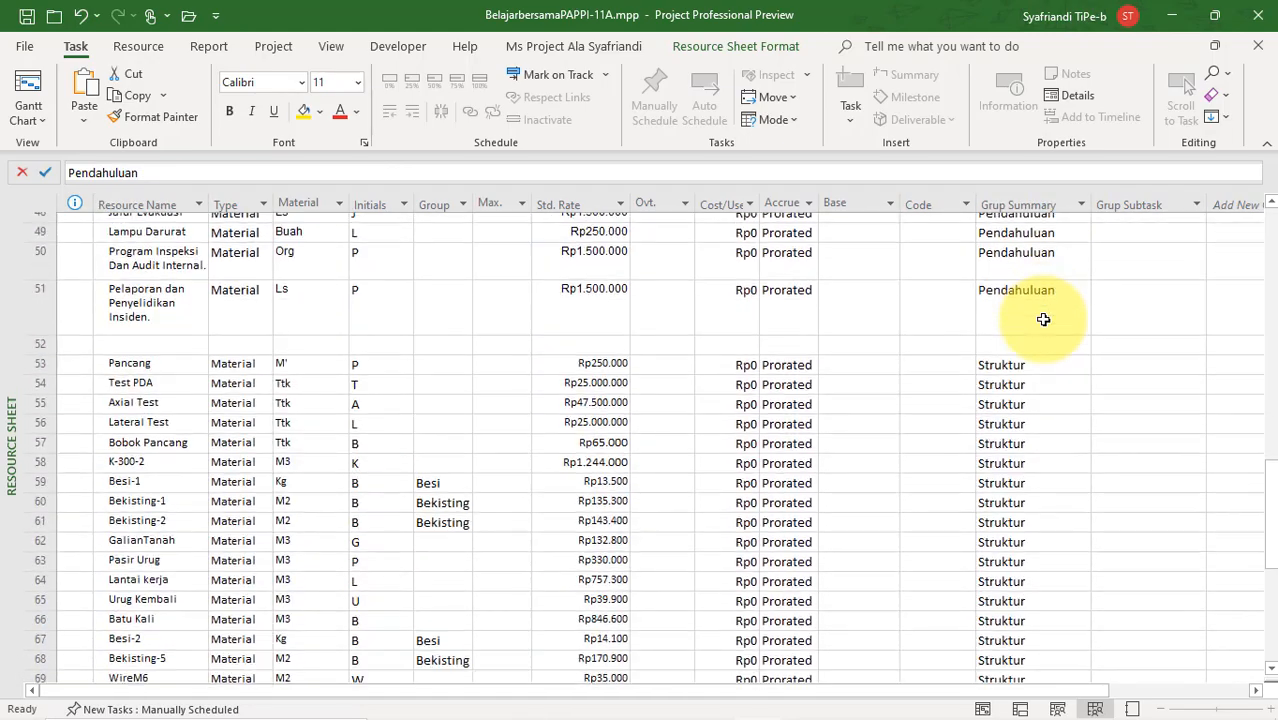
{"action": "scroll", "coordinate": [1043, 319], "scroll_direction": "down", "scroll_amount": 1}
{"action": "scroll", "coordinate": [1005, 364], "scroll_direction": "down", "scroll_amount": 13}
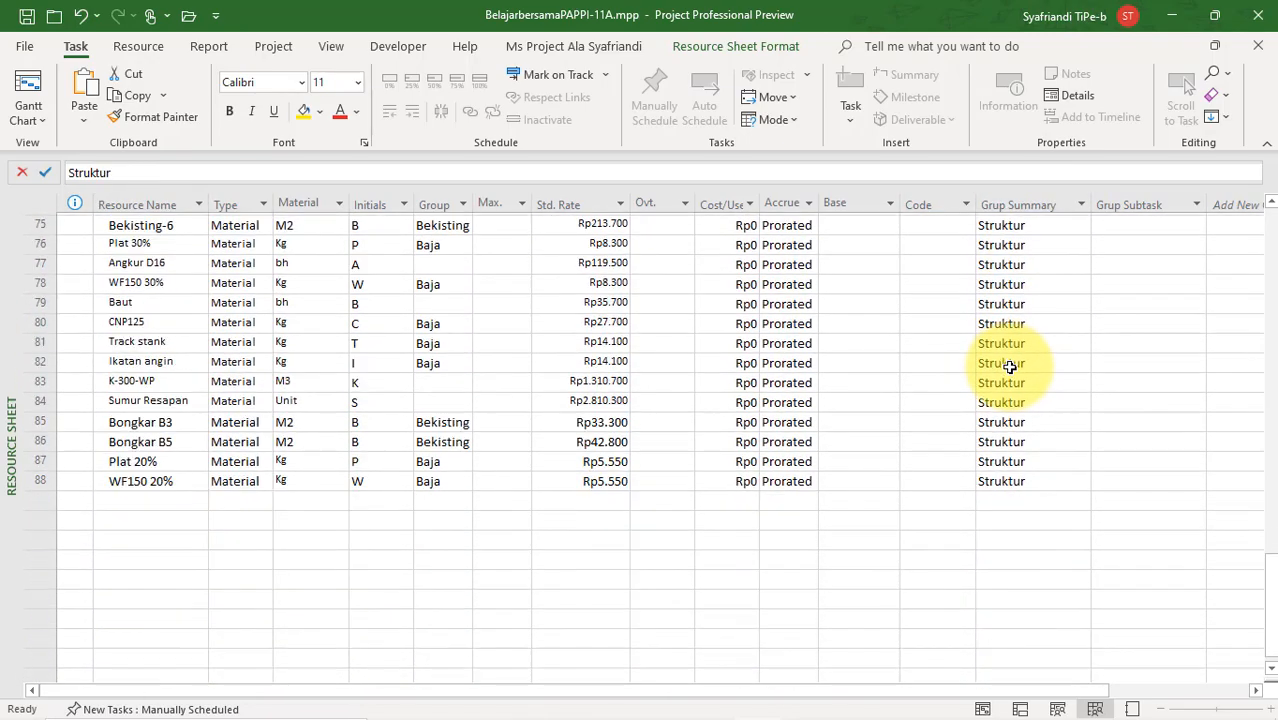
{"action": "scroll", "coordinate": [733, 445], "scroll_direction": "up", "scroll_amount": 1}
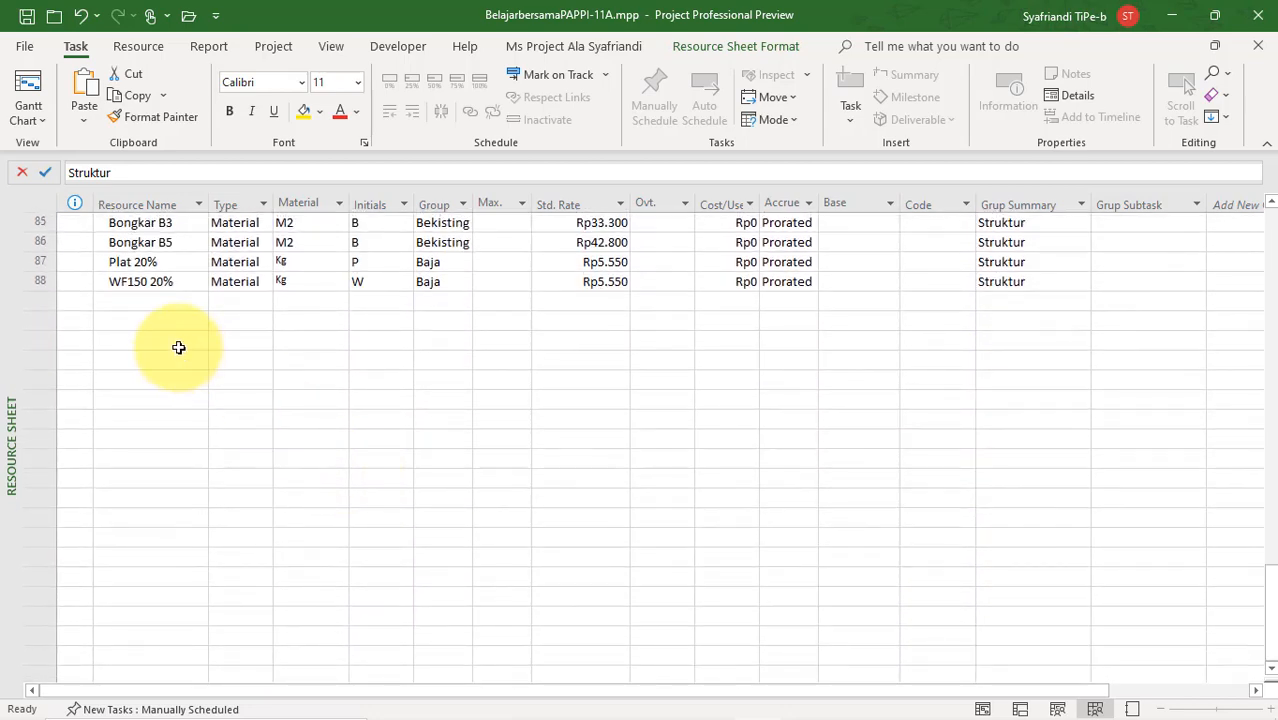
{"action": "left_click", "coordinate": [175, 340]}
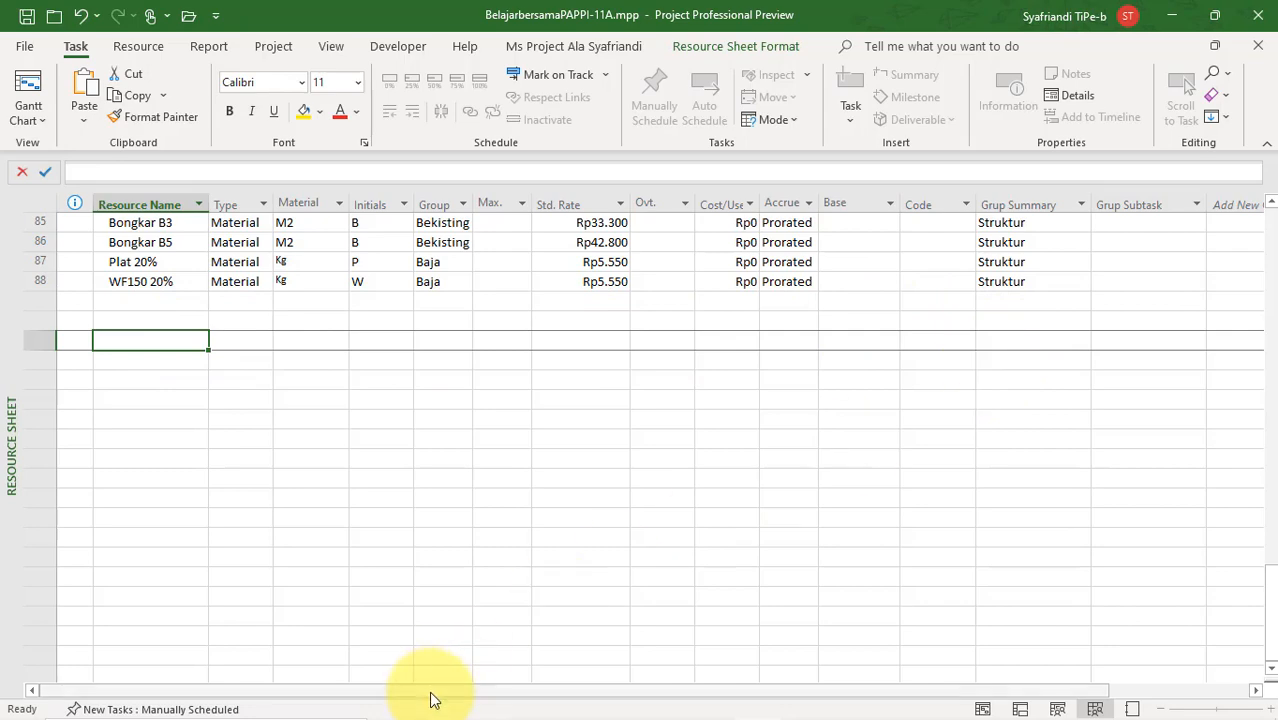
Return to the Gantt Chart and copy the task names from PEKERJAAN ARSITEKTUR down to the last task
{"action": "left_click", "coordinate": [28, 85]}
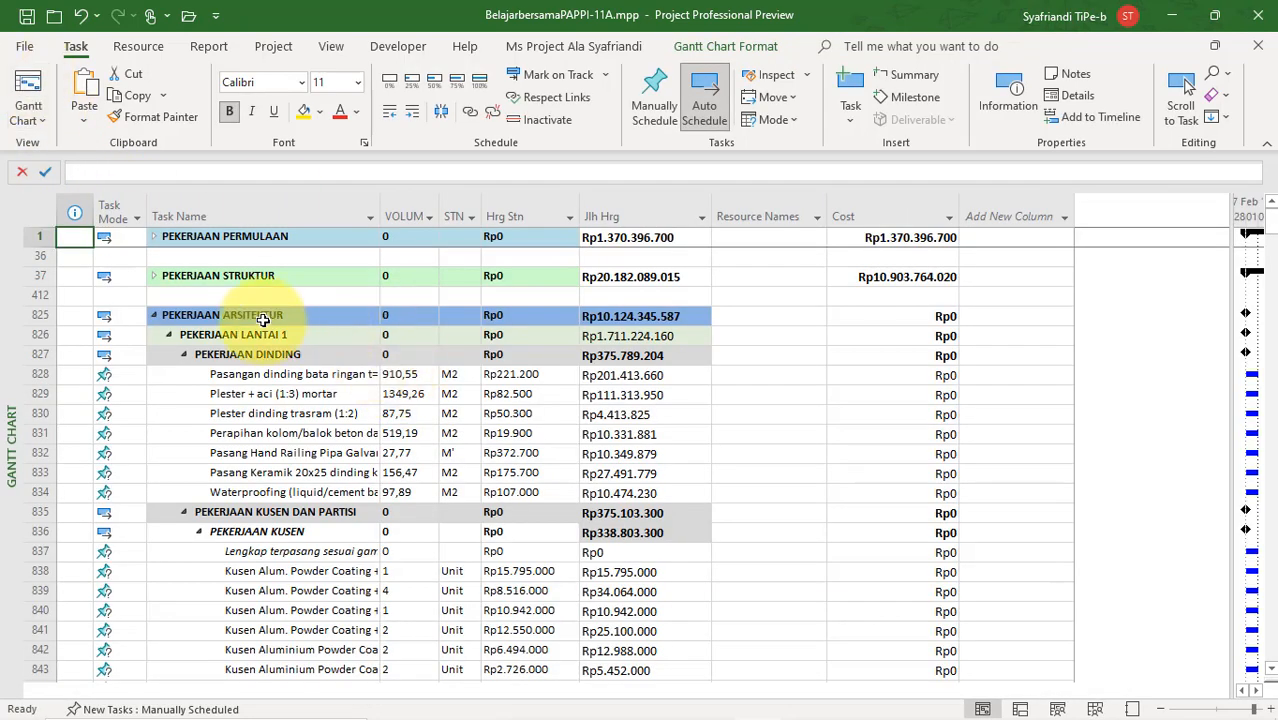
{"action": "left_click", "coordinate": [263, 318]}
{"action": "scroll", "coordinate": [314, 465], "scroll_direction": "down", "scroll_amount": 11}
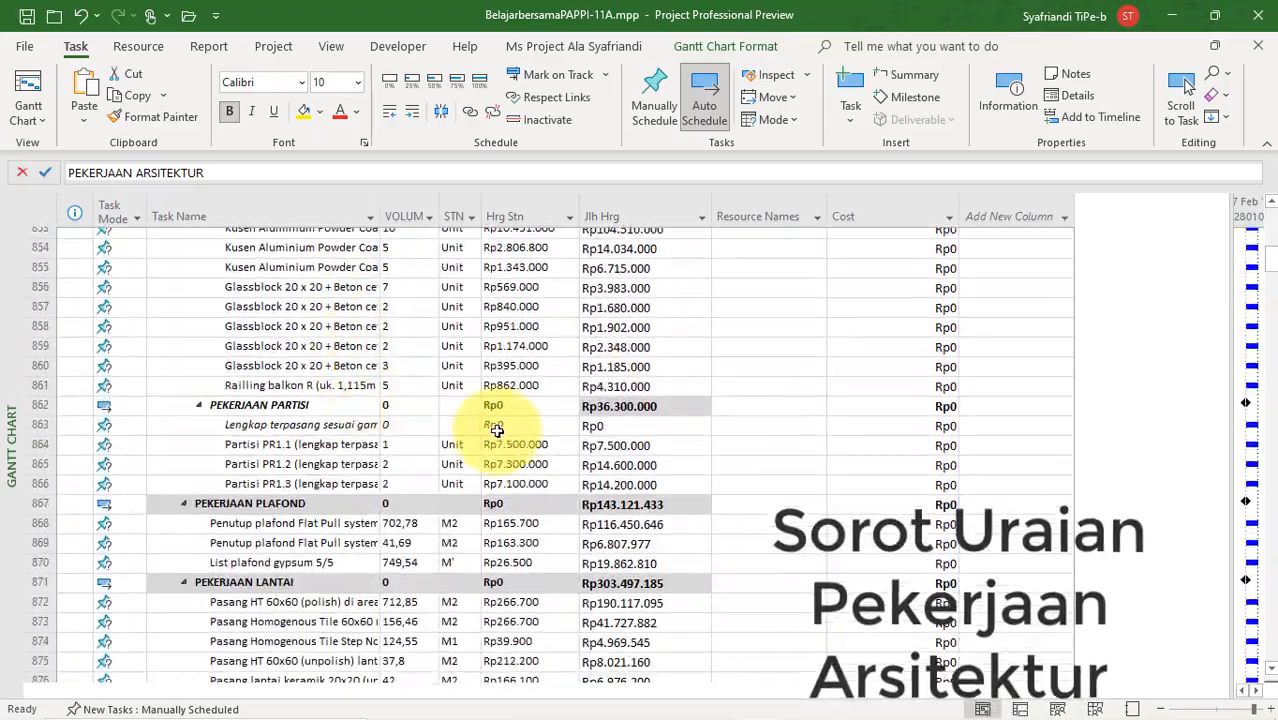
{"action": "scroll", "coordinate": [496, 430], "scroll_direction": "down", "scroll_amount": 14}
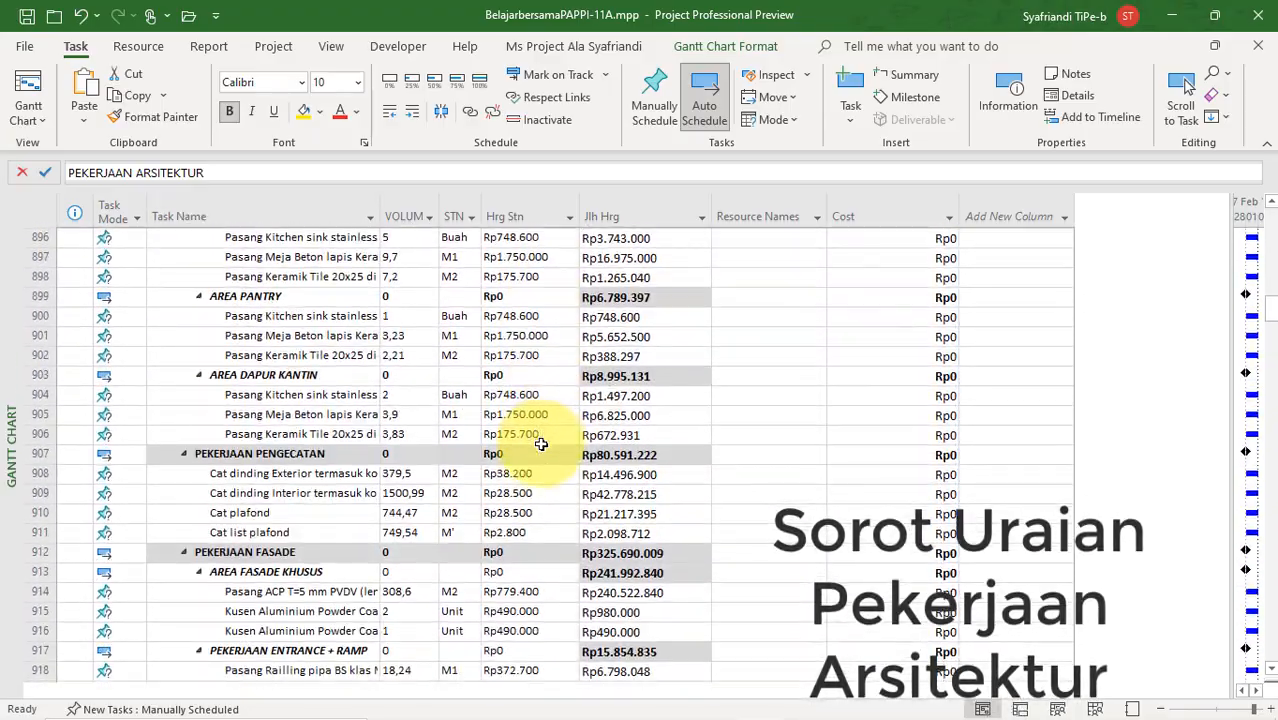
{"action": "scroll", "coordinate": [540, 444], "scroll_direction": "down", "scroll_amount": 15}
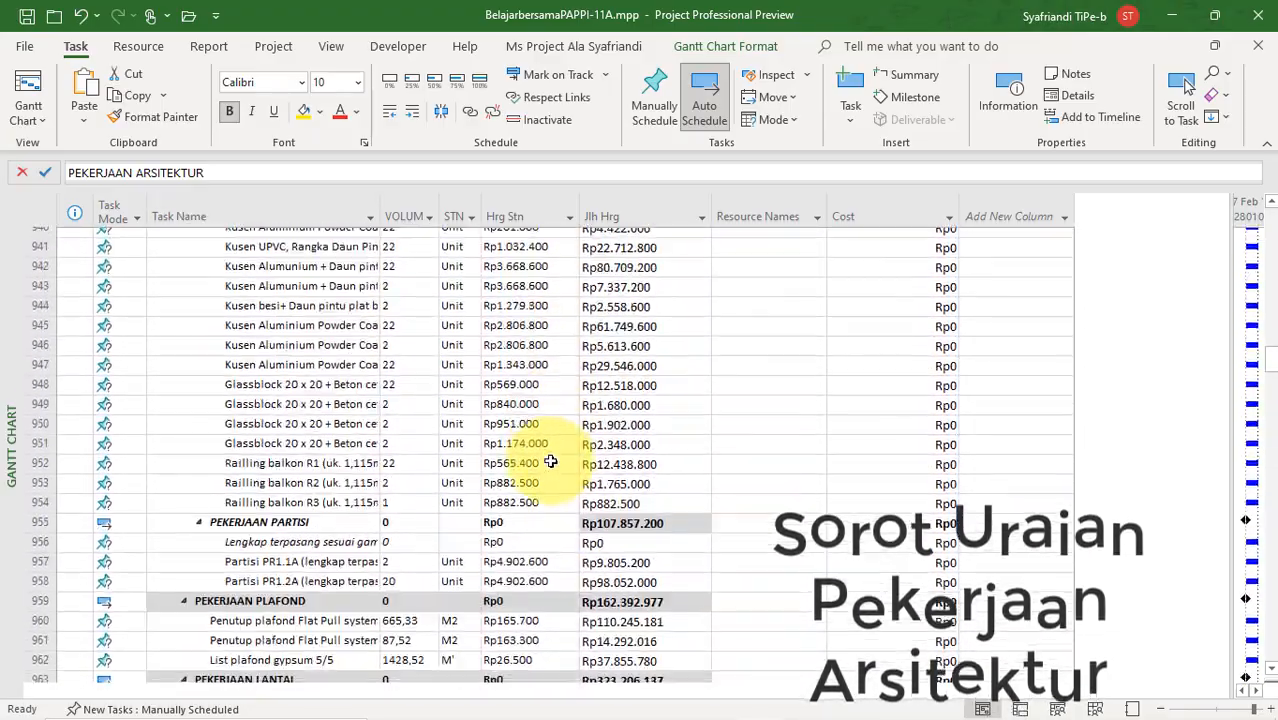
{"action": "scroll", "coordinate": [550, 462], "scroll_direction": "down", "scroll_amount": 14}
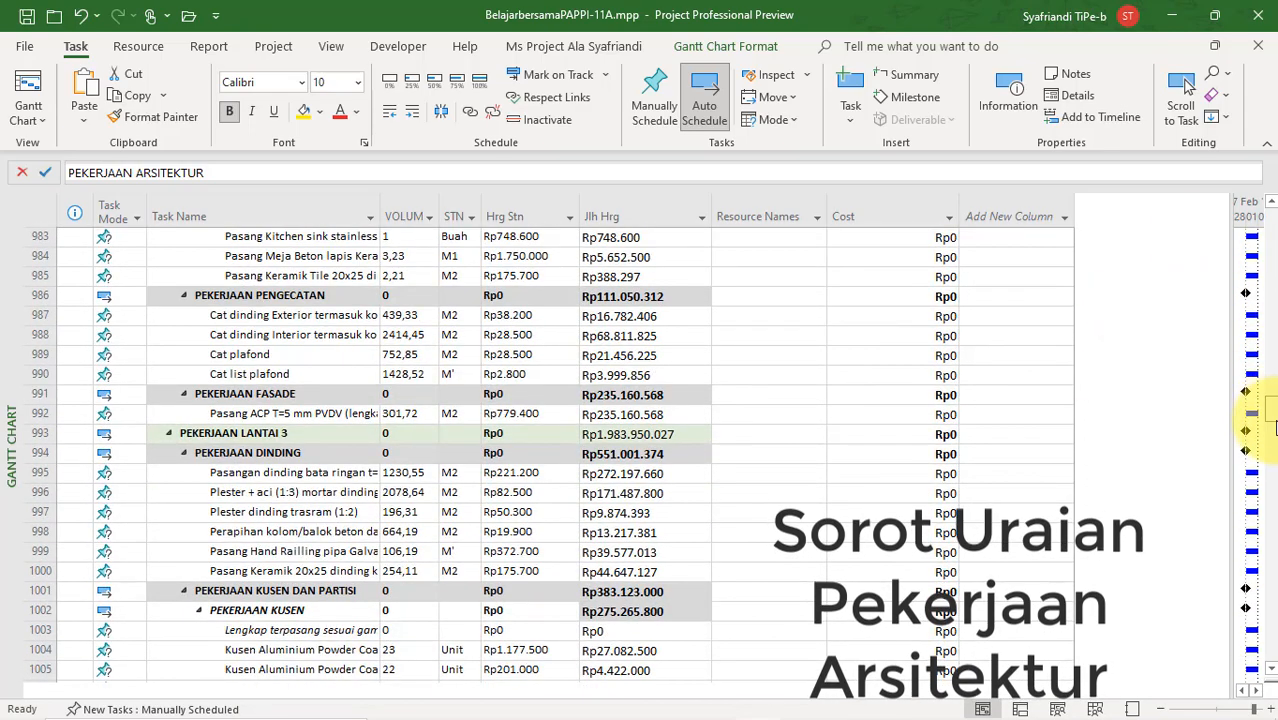
{"action": "left_click_drag", "start_coordinate": [1272, 420], "coordinate": [1268, 650]}
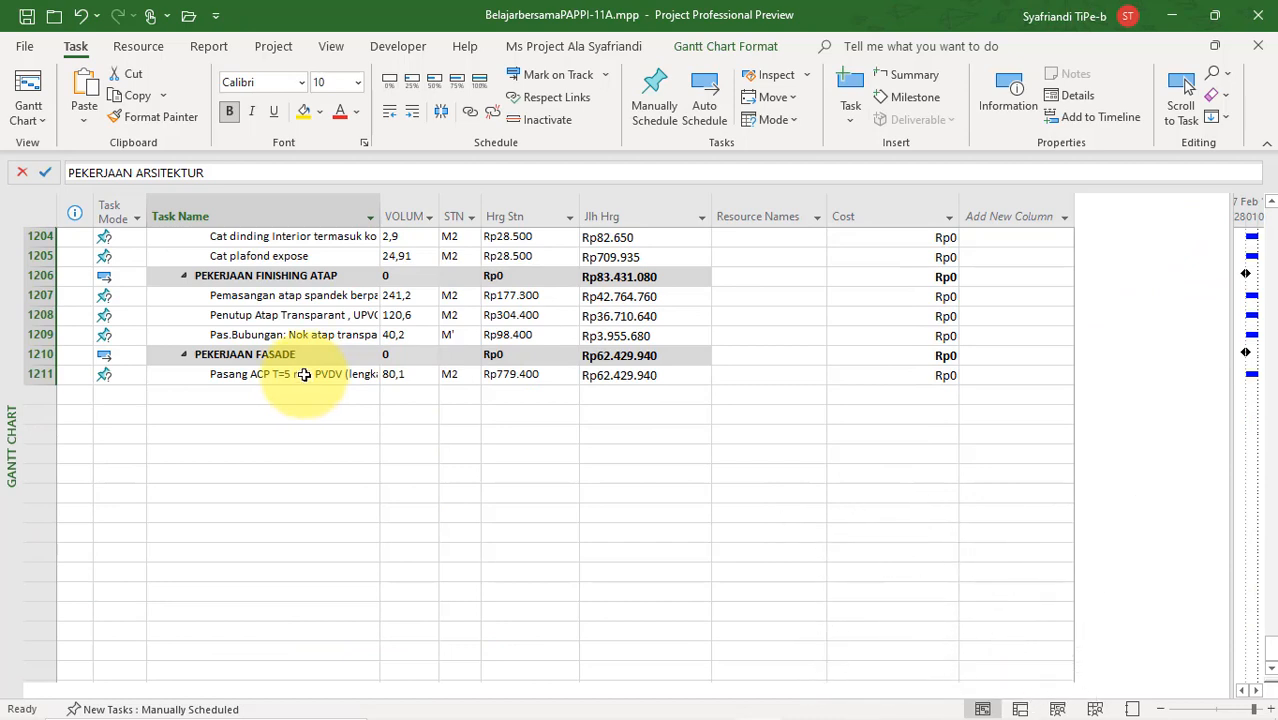
Paste the copied task names into the Resource Sheet's Resource Name column, leaving one blank row below WF150 20%
{"action": "left_click", "coordinate": [28, 85]}
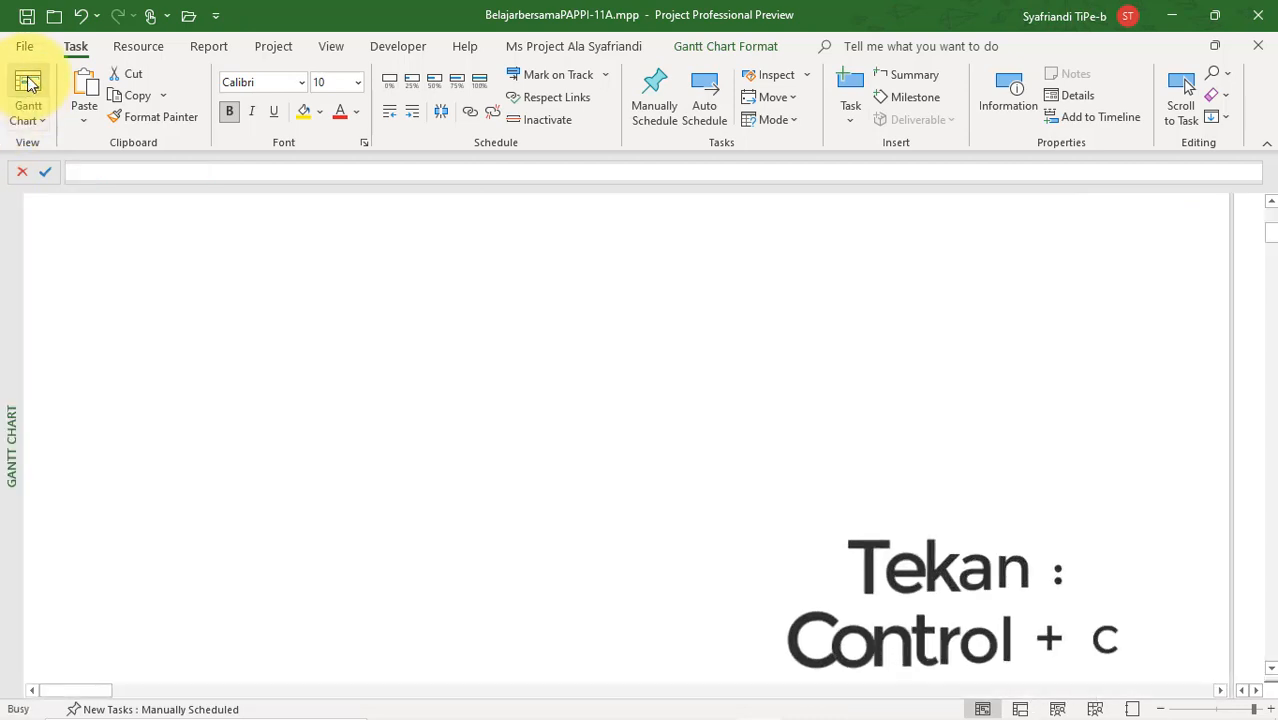
{"action": "right_click", "coordinate": [14, 424]}
{"action": "left_click", "coordinate": [73, 294]}
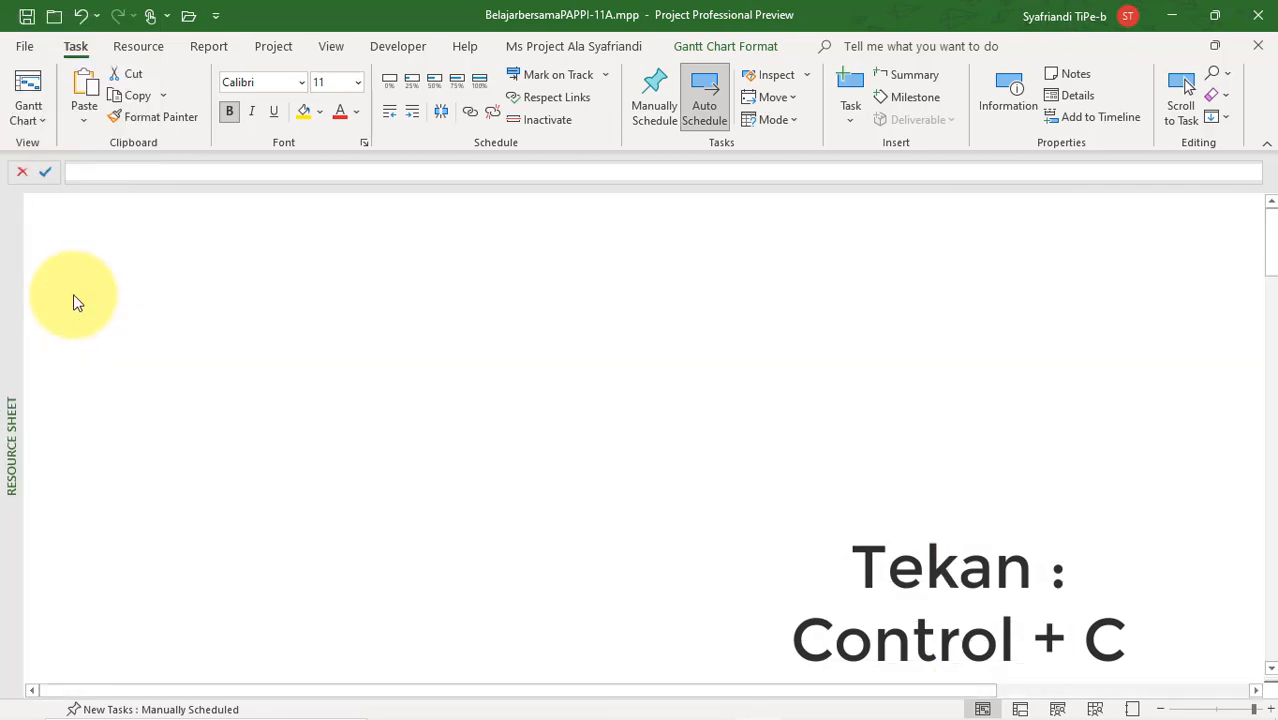
{"action": "scroll", "coordinate": [294, 463], "scroll_direction": "down", "scroll_amount": 20}
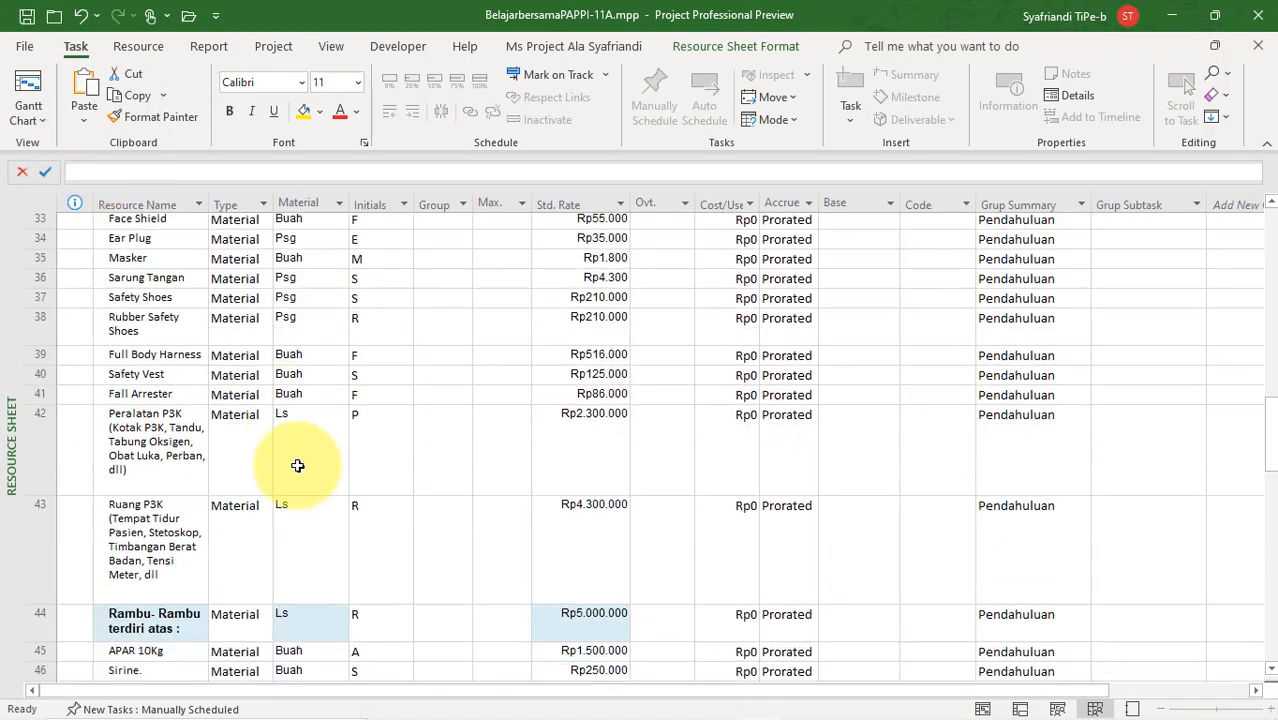
{"action": "scroll", "coordinate": [308, 474], "scroll_direction": "down", "scroll_amount": 5}
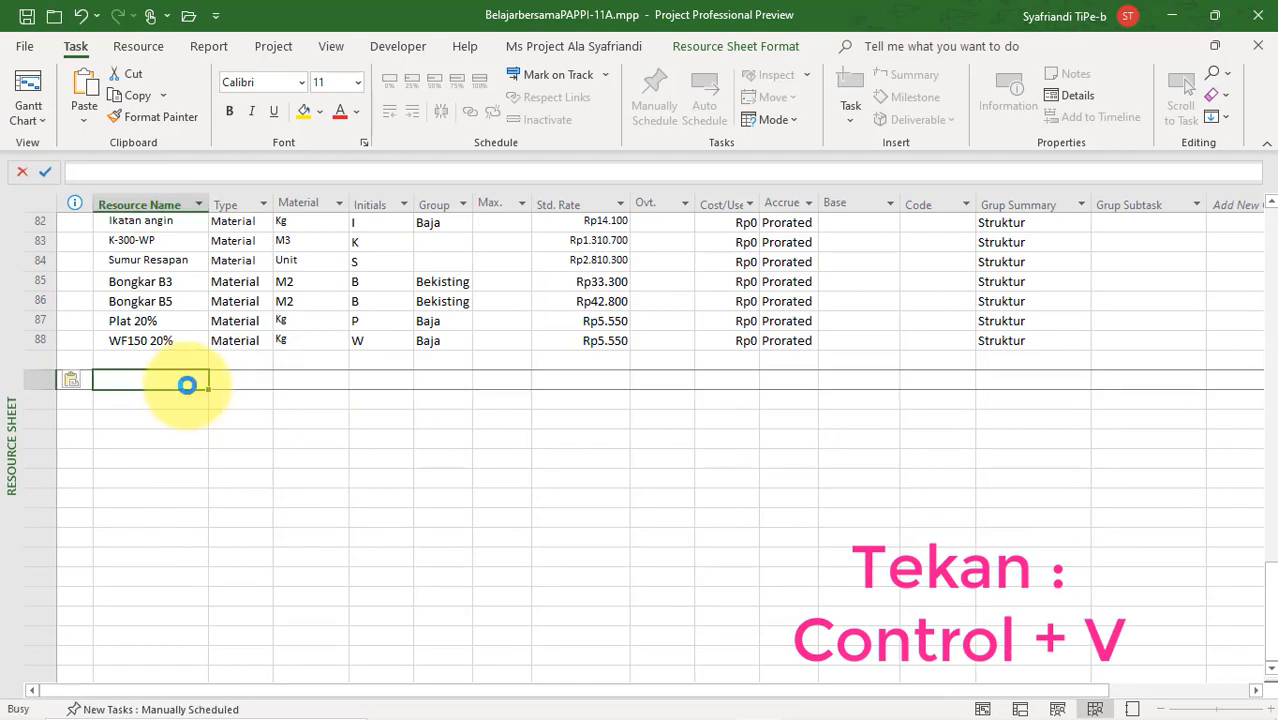
{"action": "key", "text": "ctrl+v"}
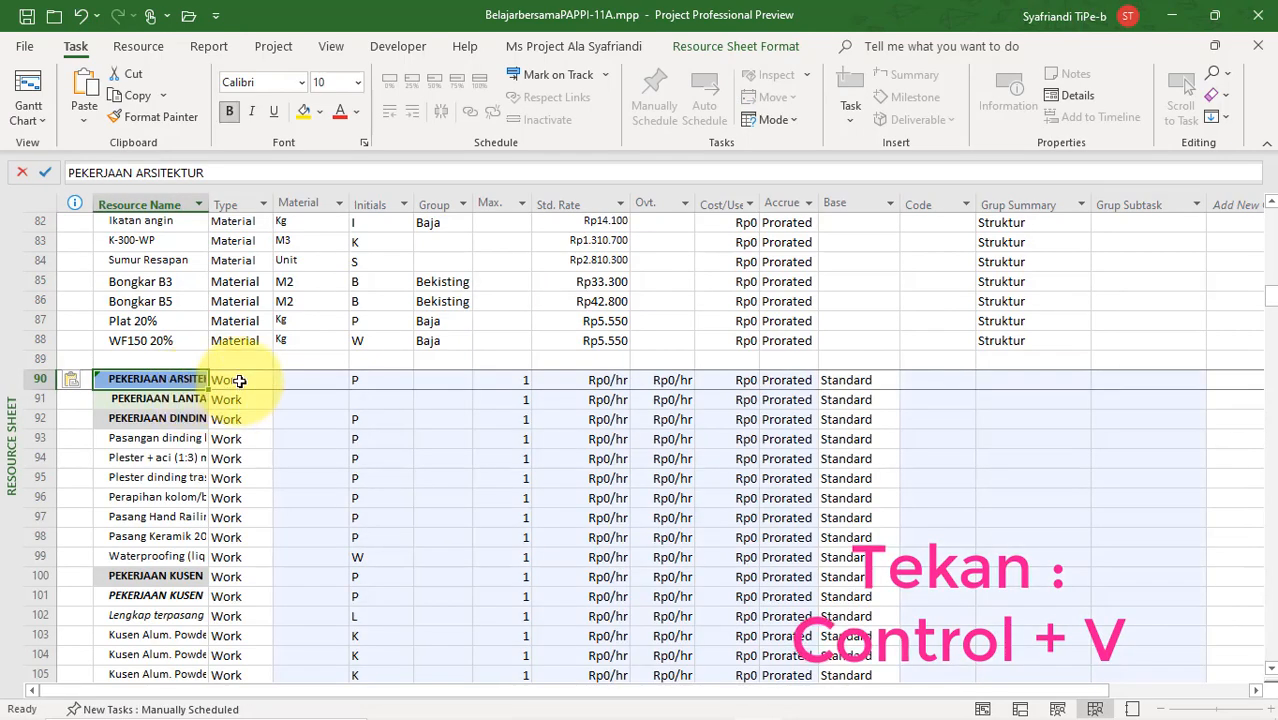
Set the Type of the PEKERJAAN ARSITEKTUR resource to Material and fill it down through all the pasted resources
{"action": "left_click", "coordinate": [240, 380]}
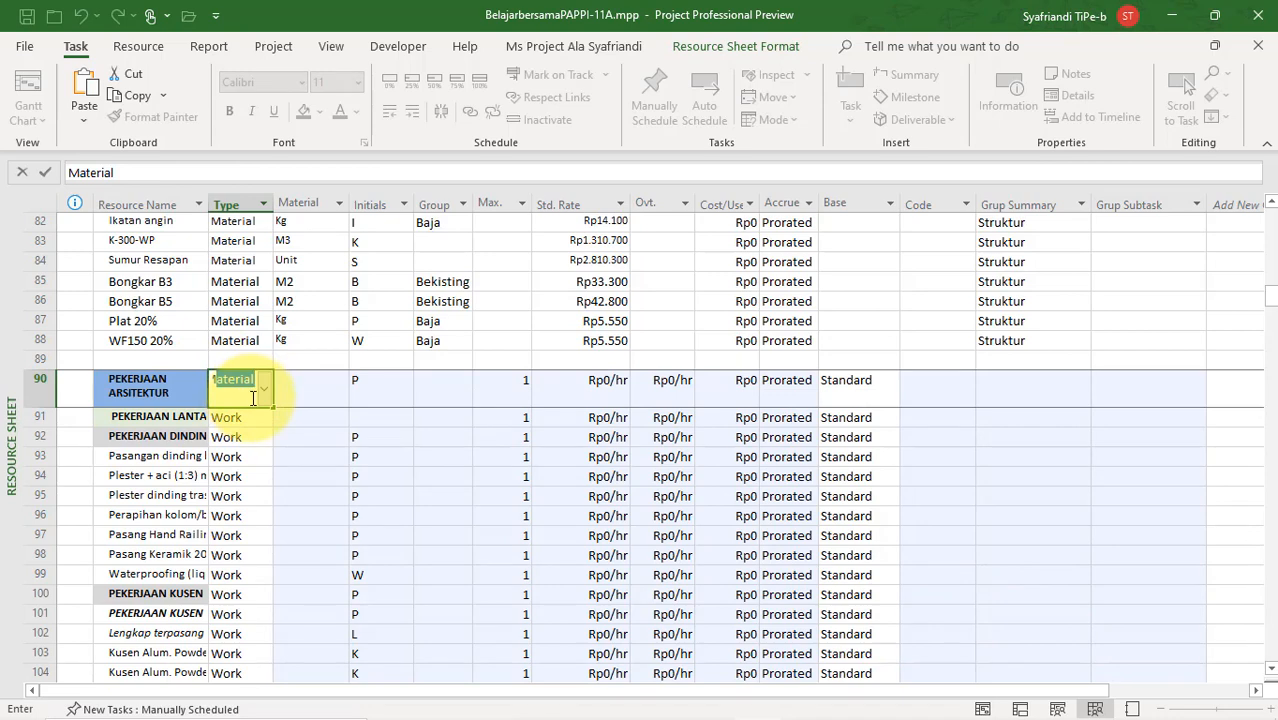
{"action": "key", "text": "Return"}
{"action": "left_click", "coordinate": [250, 390]}
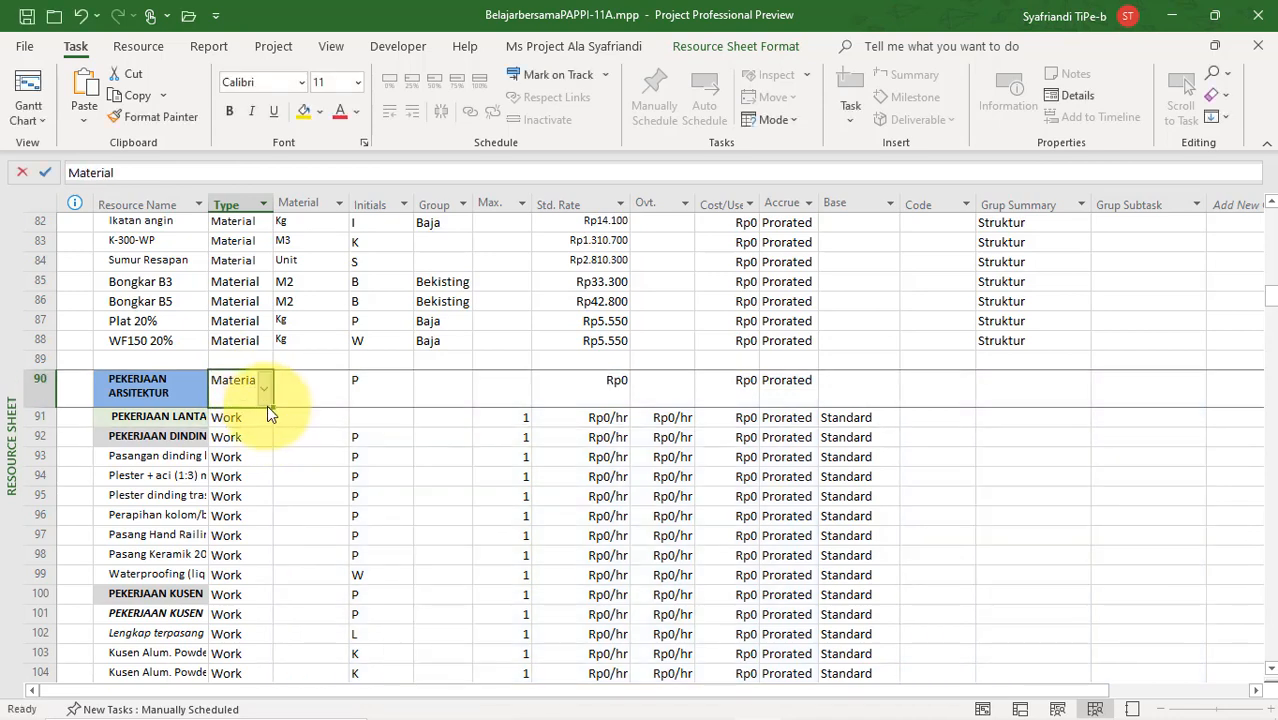
{"action": "left_click_drag", "start_coordinate": [273, 403], "coordinate": [186, 222]}
{"action": "left_click_drag", "start_coordinate": [215, 265], "coordinate": [216, 265]}
{"action": "scroll", "coordinate": [337, 329], "scroll_direction": "up", "scroll_amount": 16}
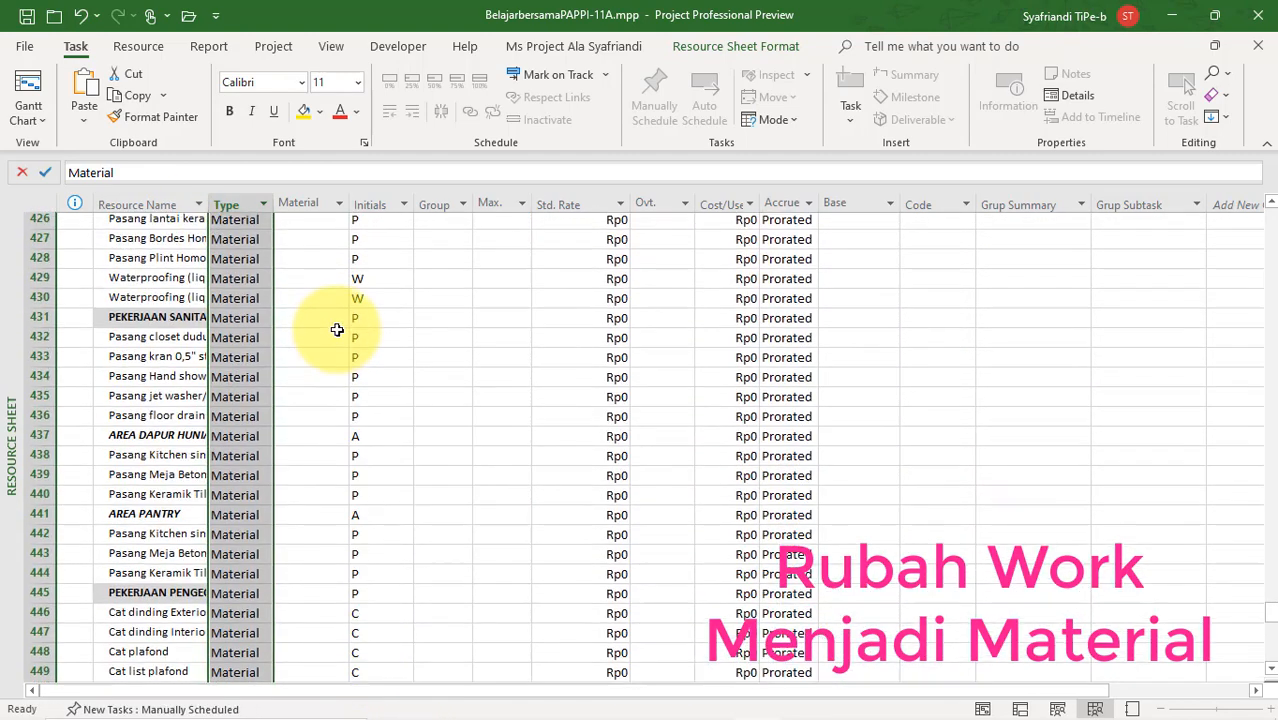
Return to the Gantt Chart and copy the STN units from PEKERJAAN ARSITEKTUR down to the last task
{"action": "left_click", "coordinate": [337, 327]}
{"action": "scroll", "coordinate": [342, 337], "scroll_direction": "up", "scroll_amount": 2}
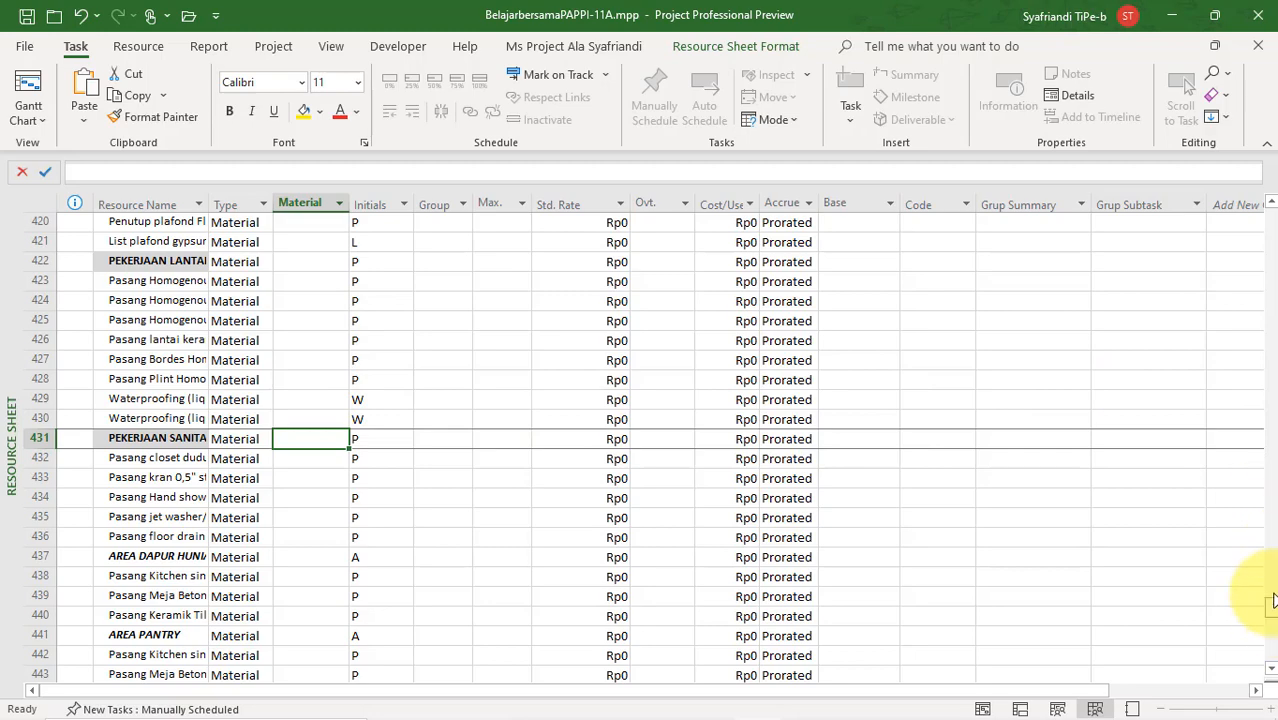
{"action": "left_click_drag", "start_coordinate": [1272, 600], "coordinate": [1268, 160]}
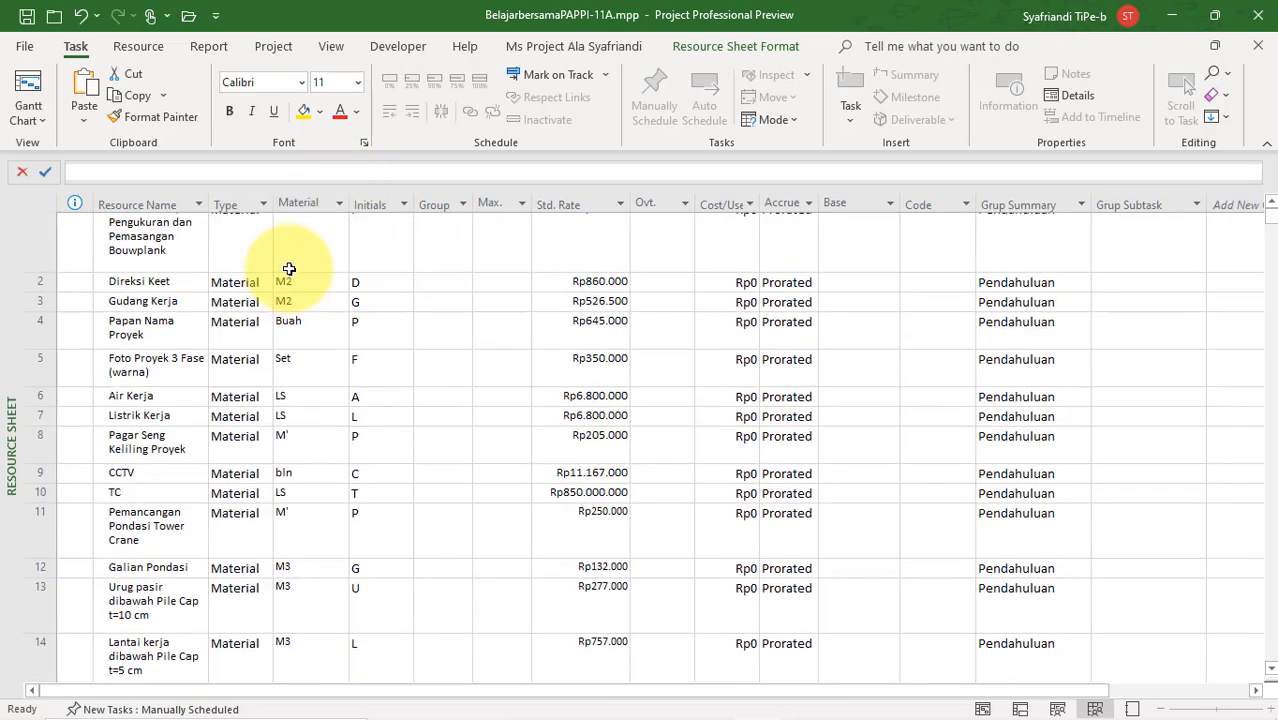
{"action": "scroll", "coordinate": [305, 290], "scroll_direction": "down", "scroll_amount": 15}
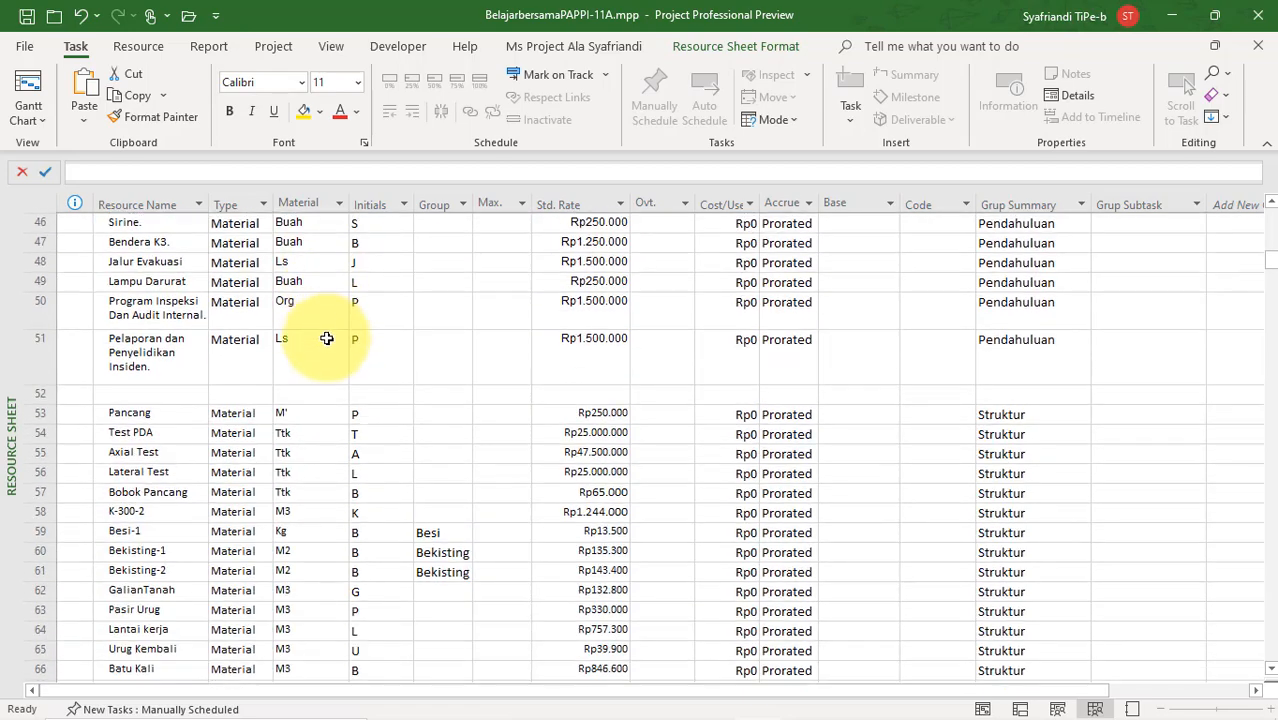
{"action": "scroll", "coordinate": [328, 342], "scroll_direction": "down", "scroll_amount": 10}
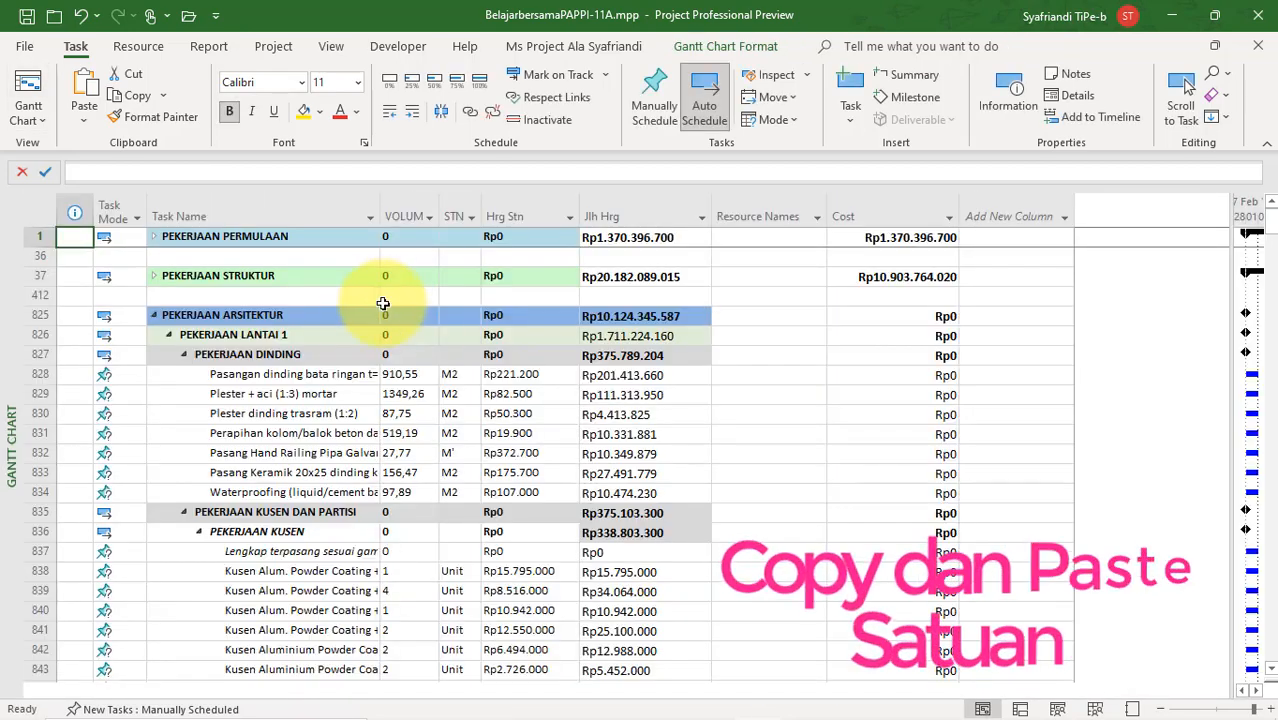
{"action": "left_click", "coordinate": [470, 323]}
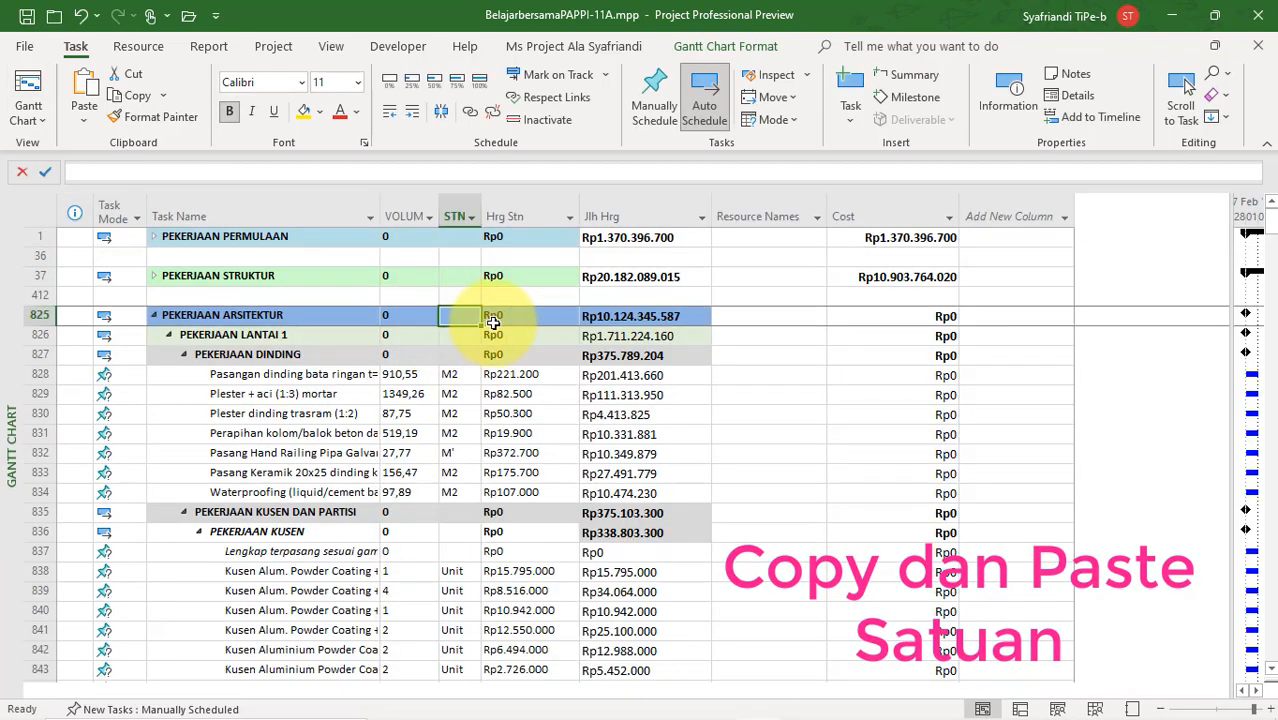
{"action": "key", "text": "ctrl+Down"}
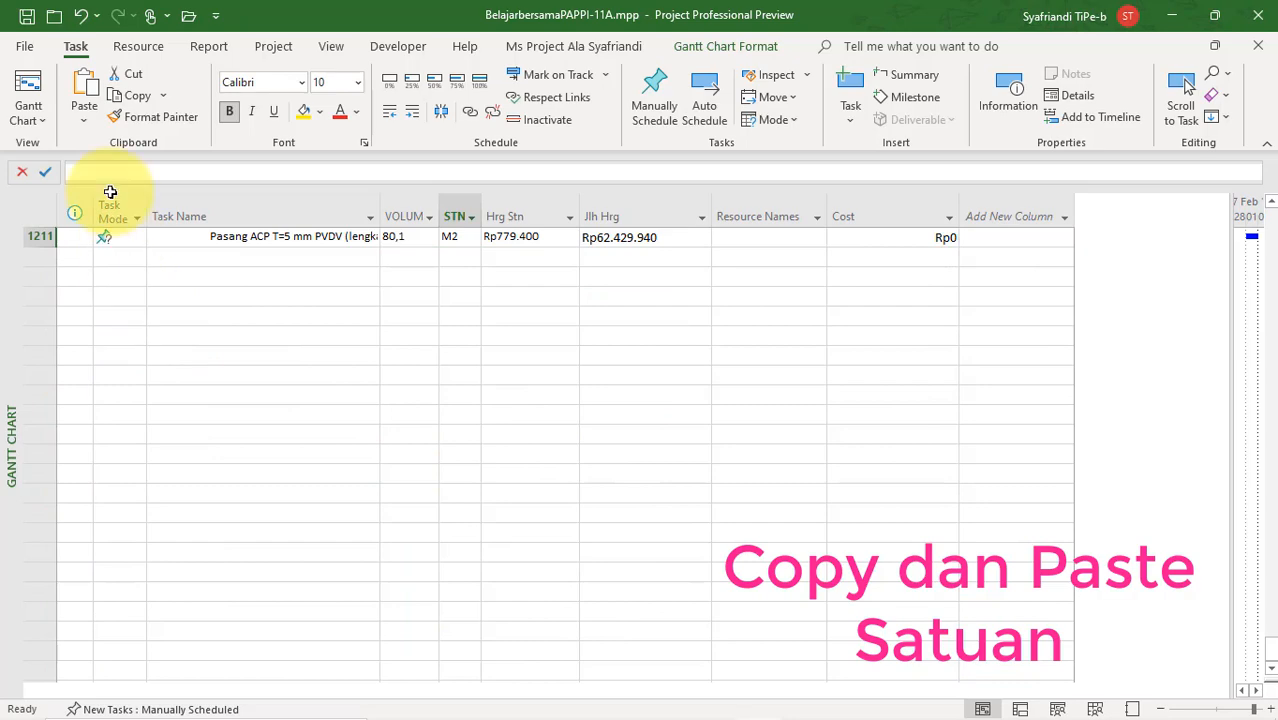
Open the Resource Sheet and paste the copied units into the Material Label column, starting at PEKERJAAN ARSITEKTUR
{"action": "right_click", "coordinate": [12, 436]}
{"action": "left_click", "coordinate": [105, 313]}
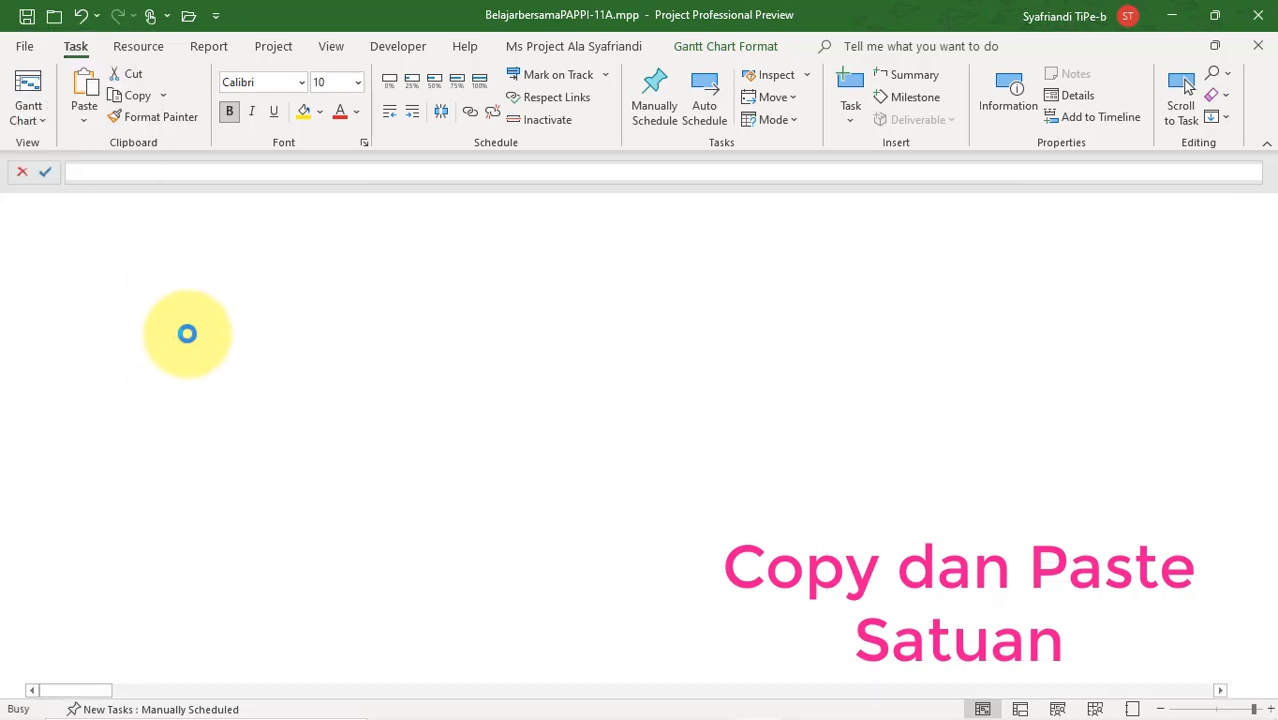
{"action": "scroll", "coordinate": [243, 375], "scroll_direction": "down", "scroll_amount": 20}
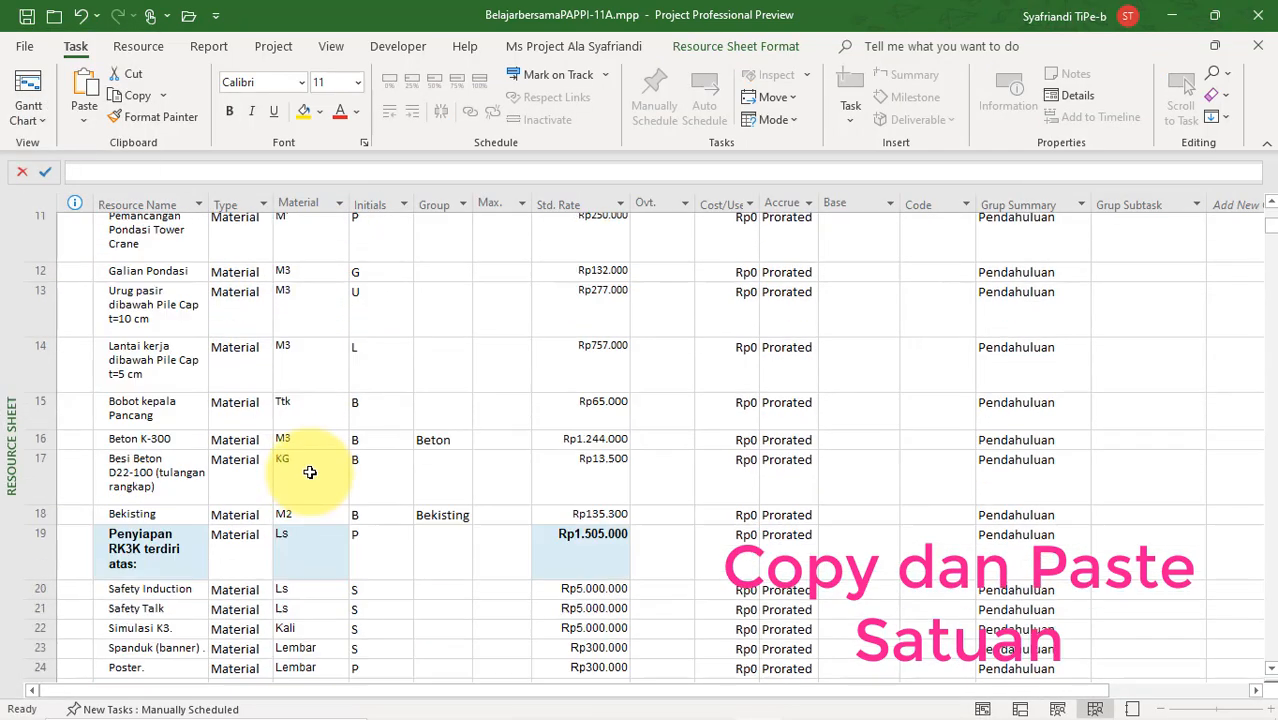
{"action": "left_click", "coordinate": [330, 452]}
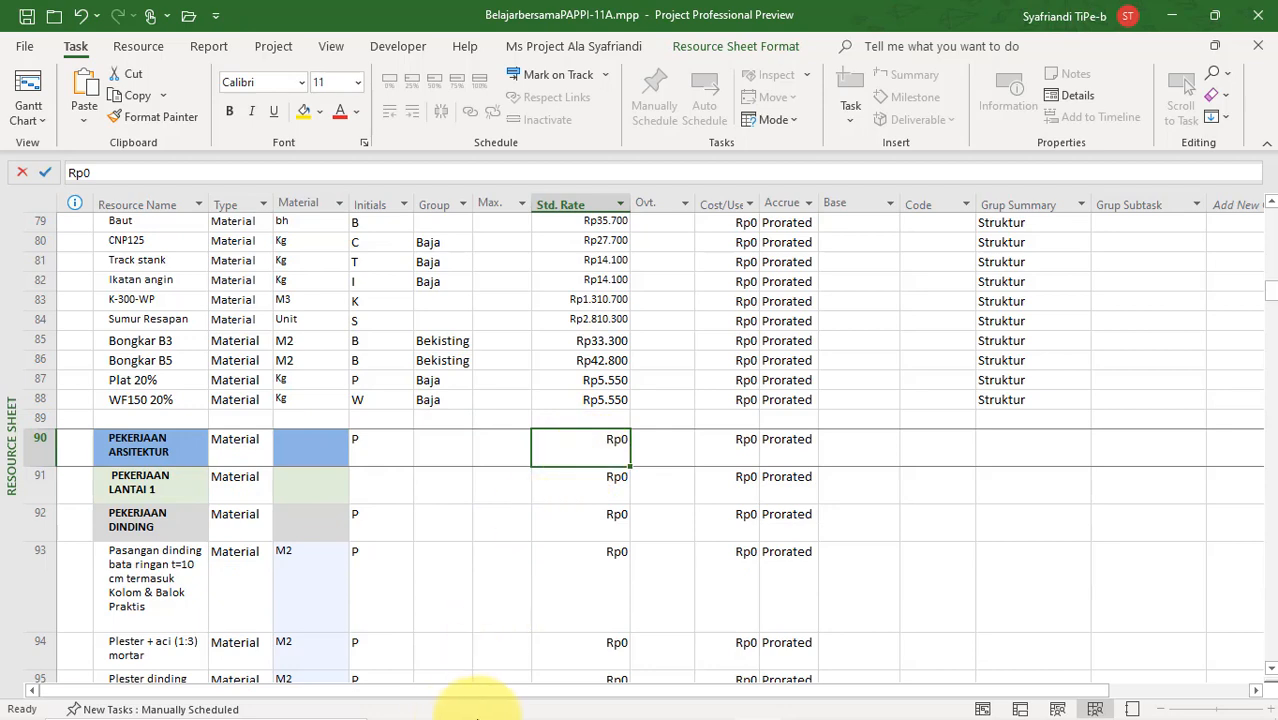
Return to the Gantt Chart and copy the Hrg Stn unit prices from PEKERJAAN ARSITEKTUR down to the last task
{"action": "mouse_move", "coordinate": [481, 710]}
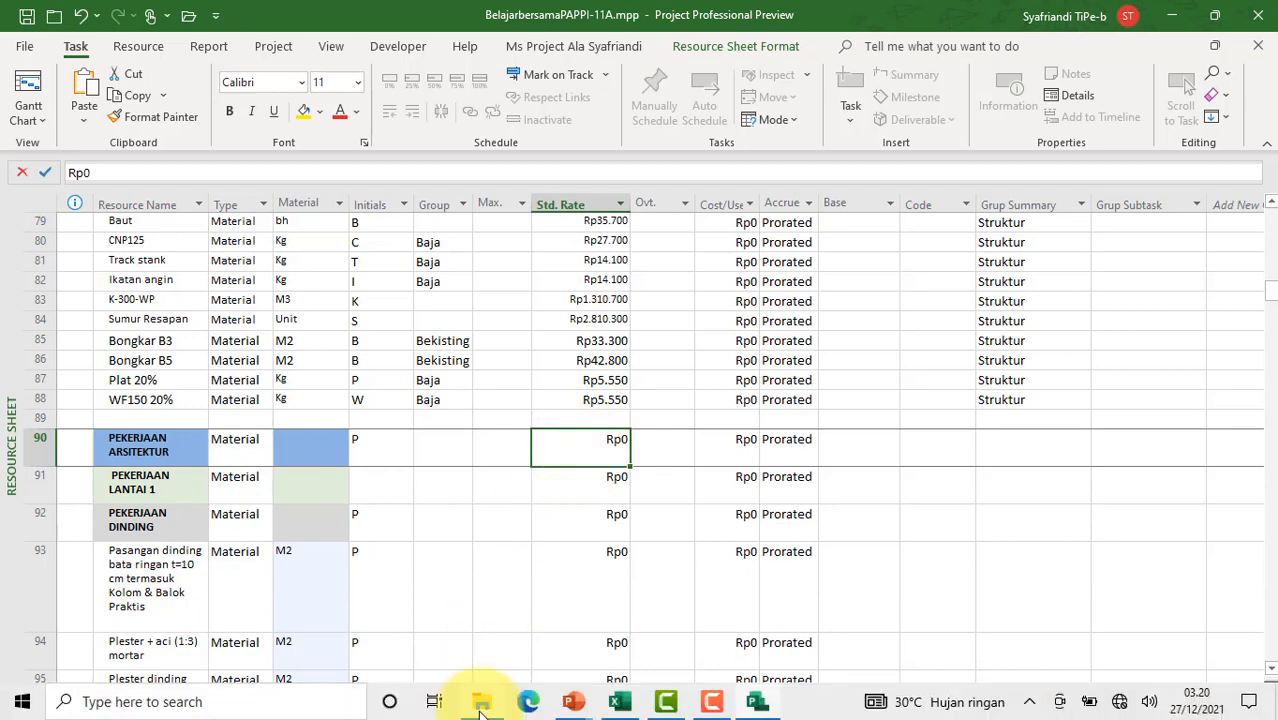
{"action": "left_click", "coordinate": [28, 92]}
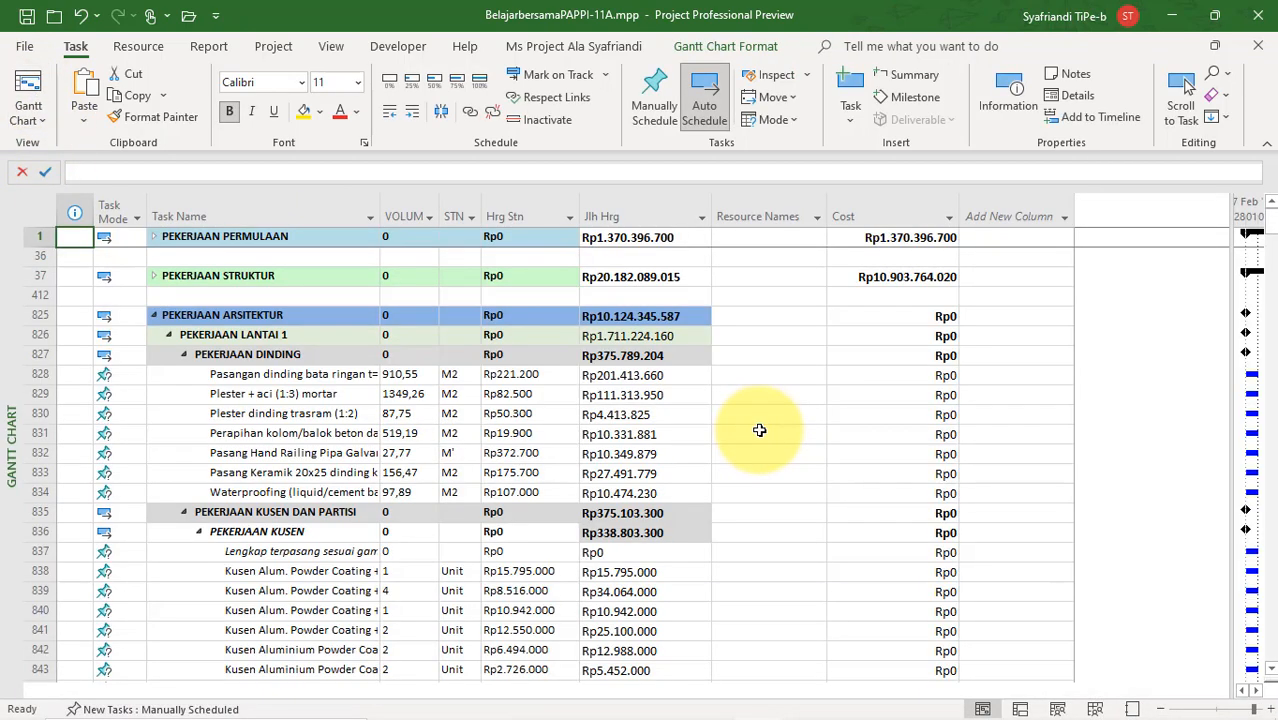
{"action": "left_click", "coordinate": [505, 315]}
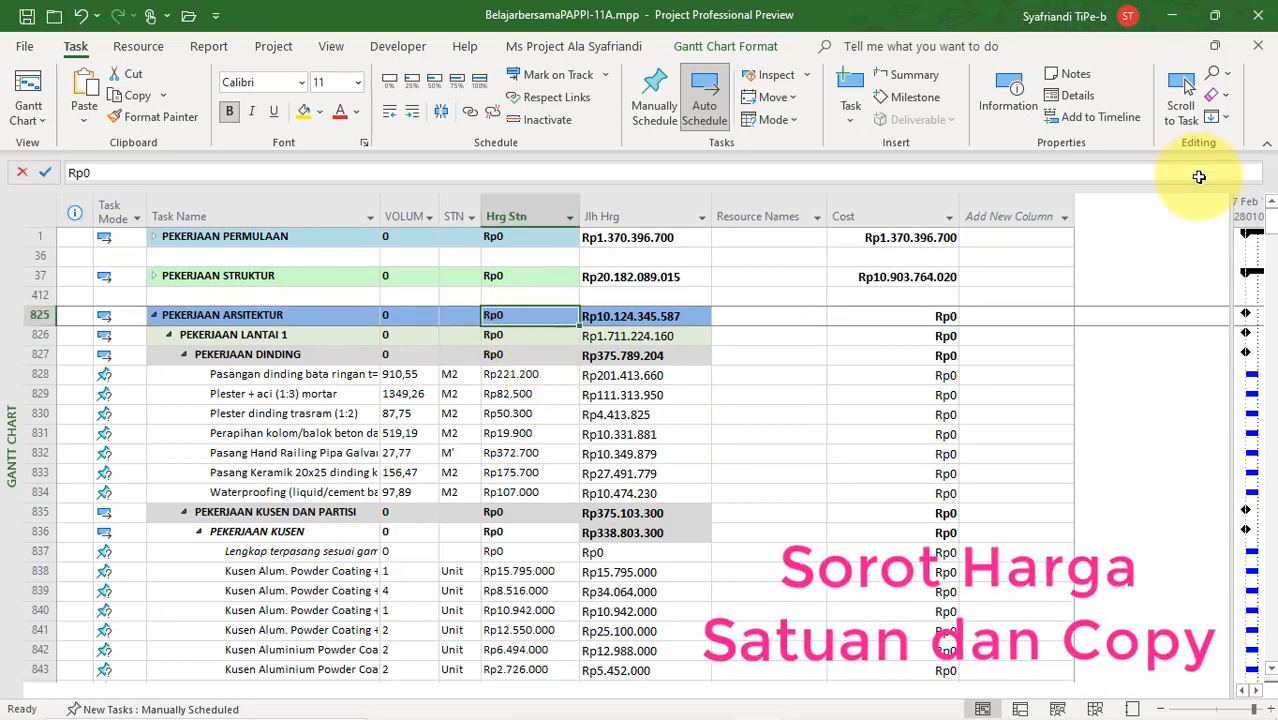
{"action": "left_click_drag", "start_coordinate": [1273, 225], "coordinate": [1273, 667]}
{"action": "scroll", "coordinate": [650, 565], "scroll_direction": "down", "scroll_amount": 4}
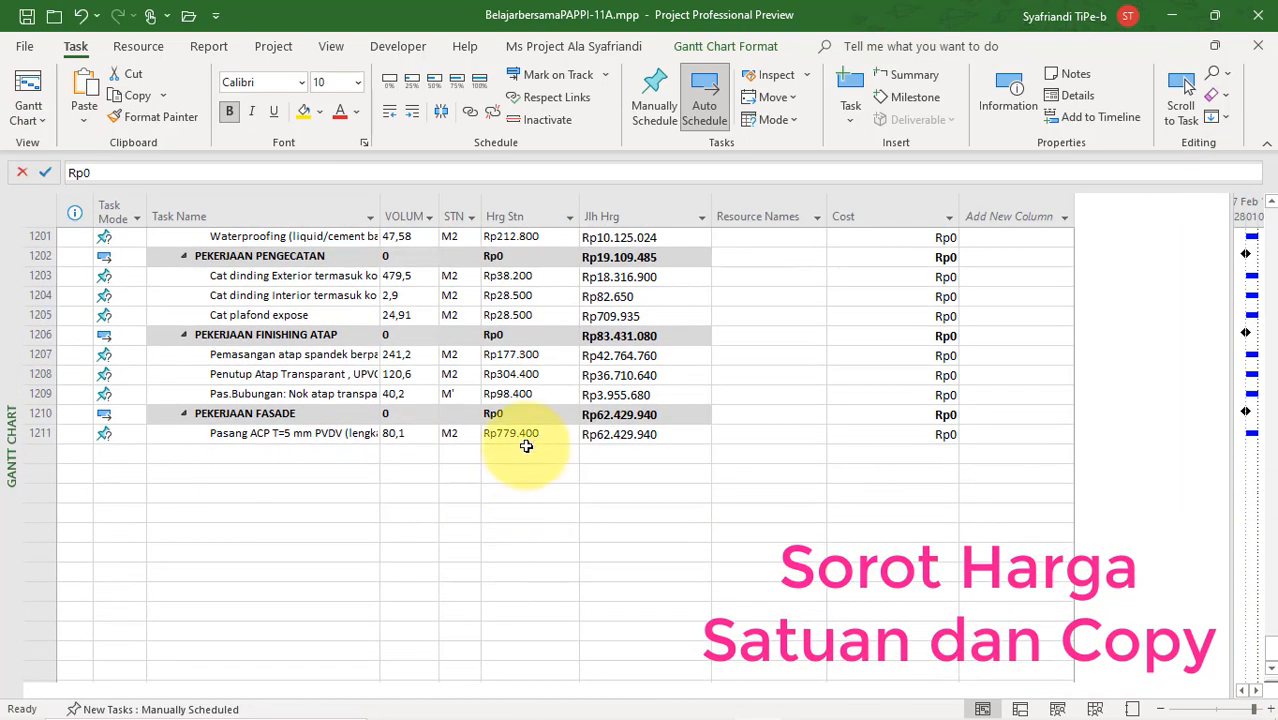
{"action": "left_click", "coordinate": [528, 431], "text": "shift"}
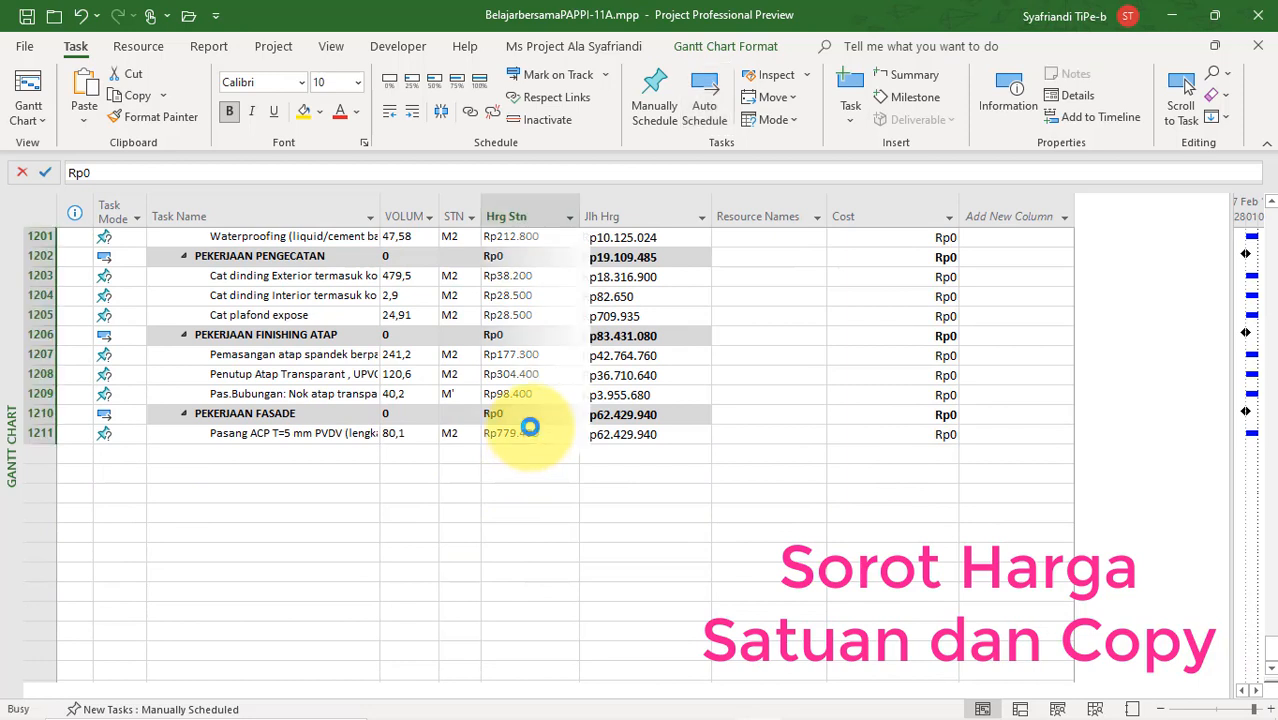
{"action": "mouse_move", "coordinate": [533, 716]}
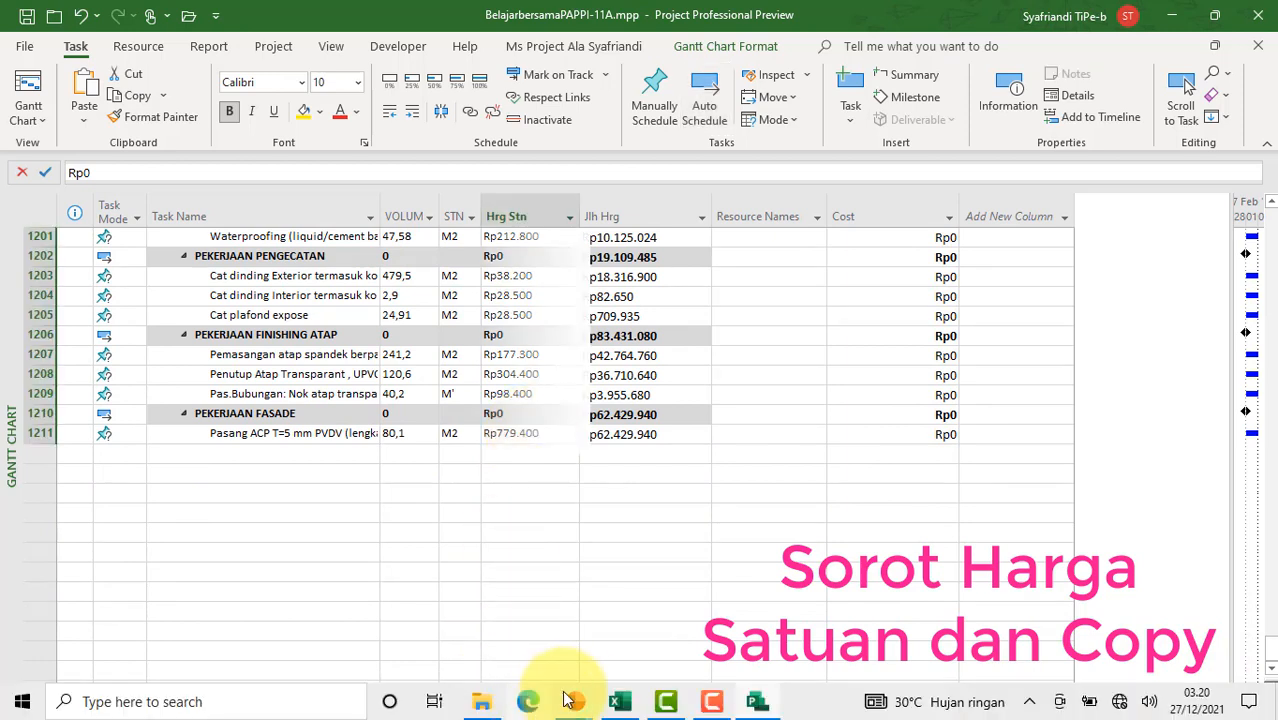
Open the Resource Sheet and paste the copied unit prices into the Std. Rate column, starting at PEKERJAAN ARSITEKTUR
{"action": "right_click", "coordinate": [13, 455]}
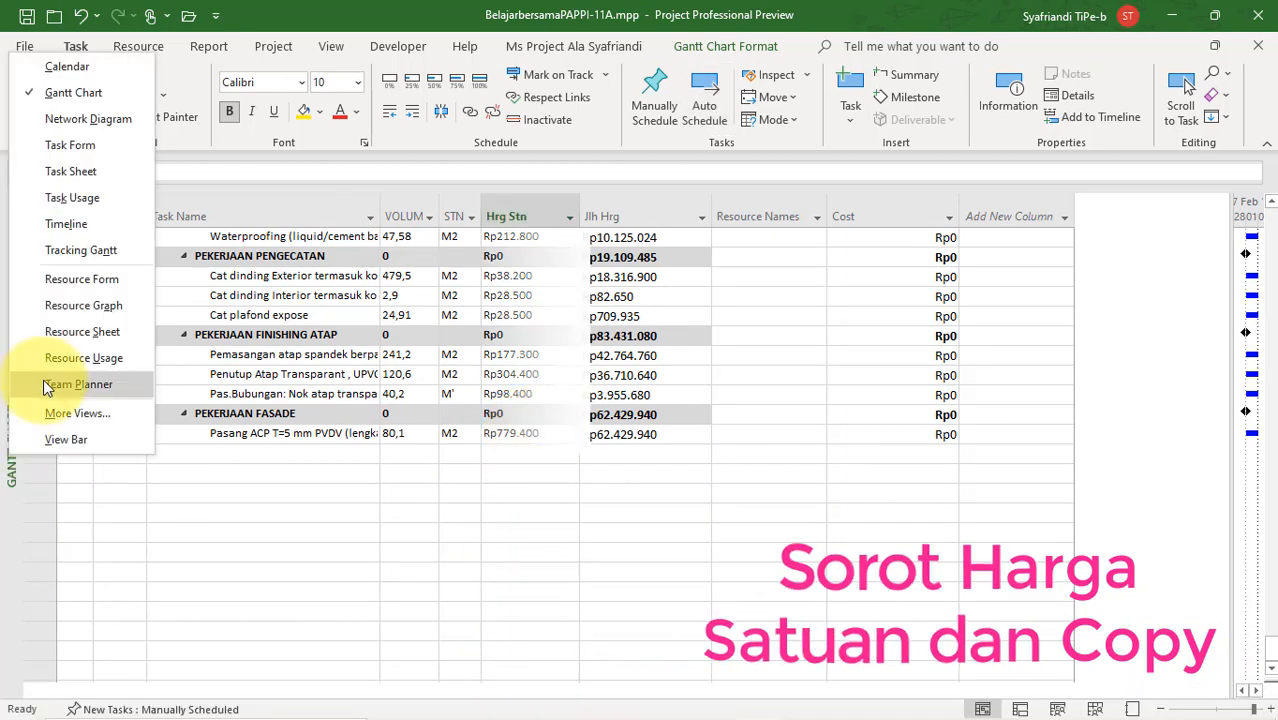
{"action": "left_click", "coordinate": [72, 332]}
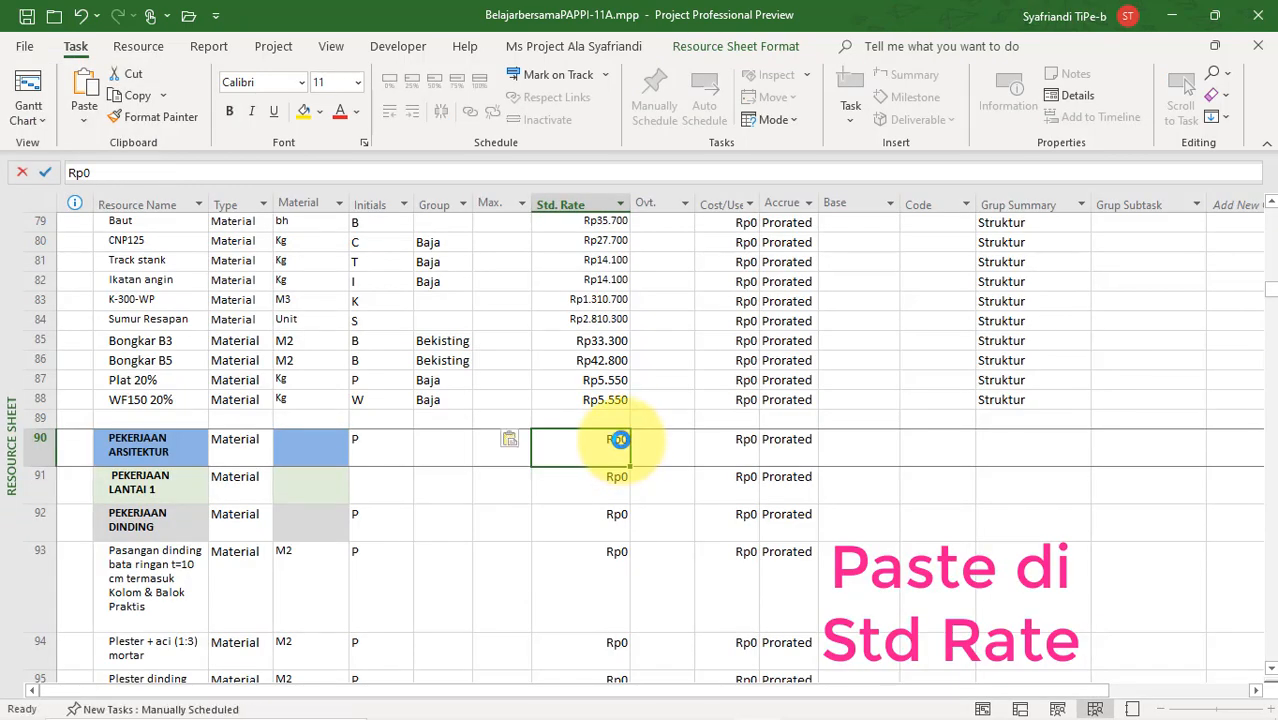
{"action": "key", "text": "ctrl+v"}
{"action": "scroll", "coordinate": [629, 444], "scroll_direction": "down", "scroll_amount": 5}
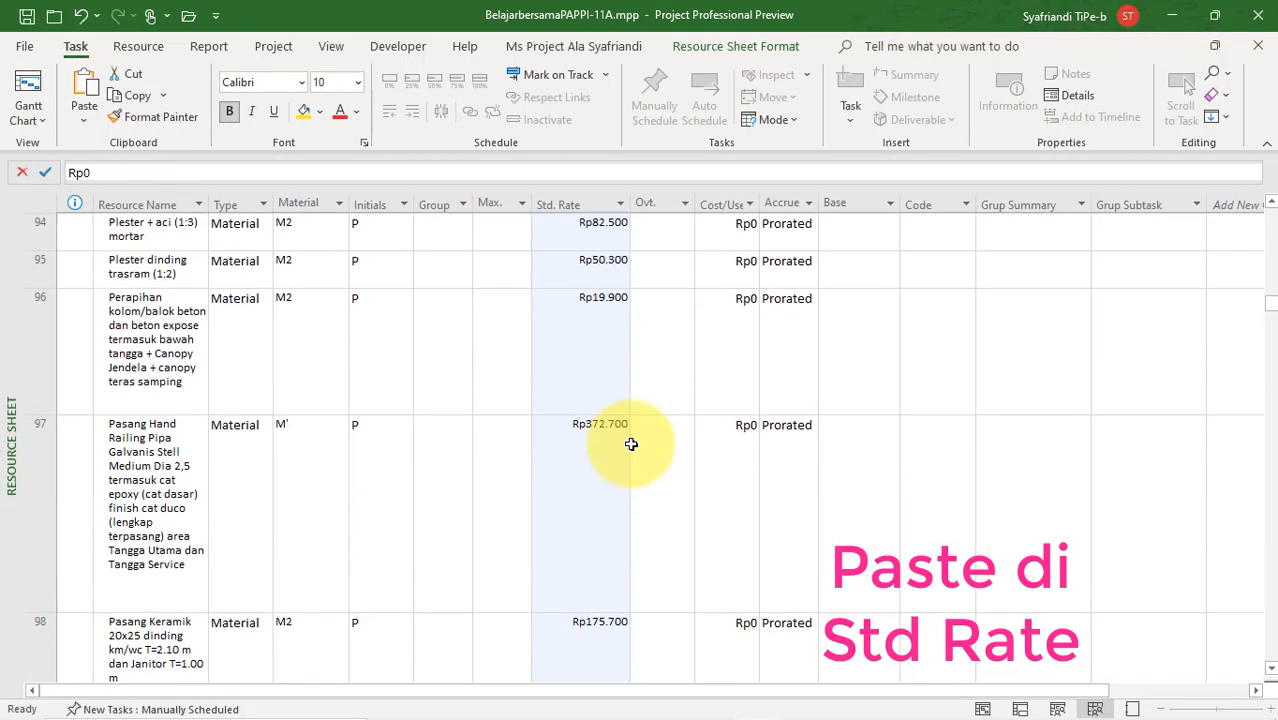
{"action": "left_click", "coordinate": [639, 395]}
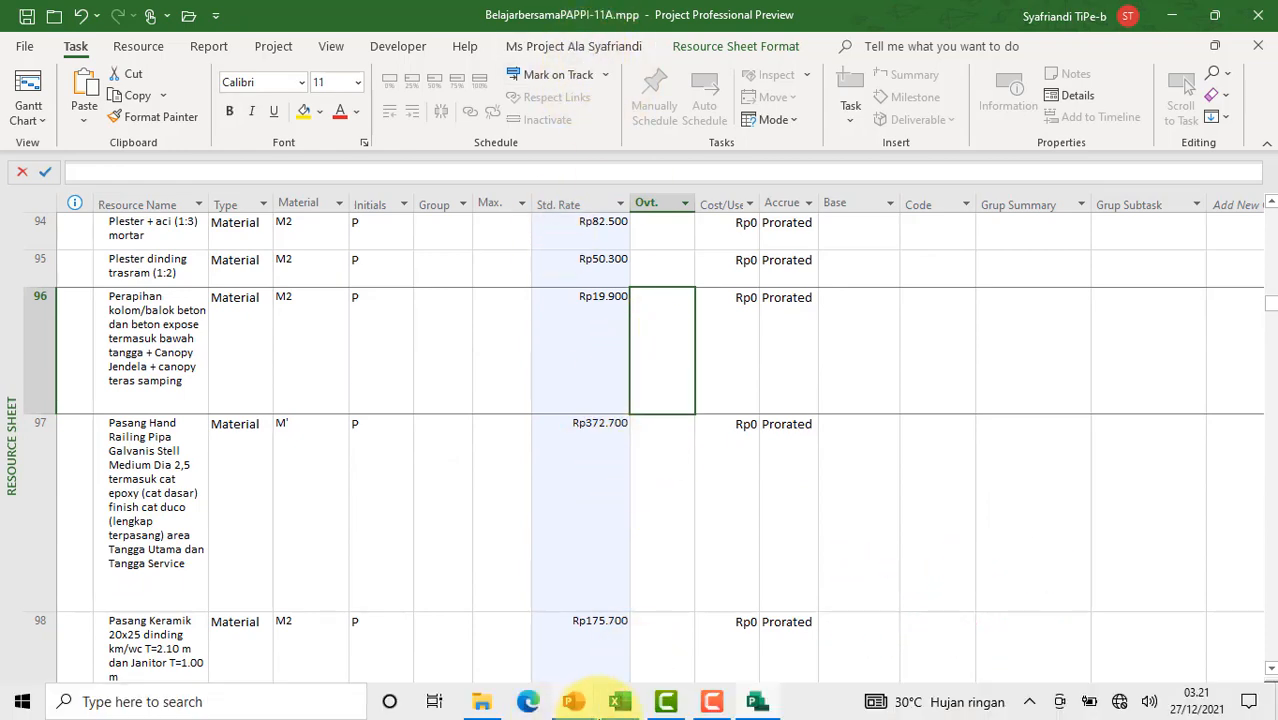
Switch to File Explorer and open BelajarbersamaPAPPI-11B.mpp from the Video No48 folder
{"action": "left_click", "coordinate": [572, 701]}
{"action": "left_click", "coordinate": [607, 310]}
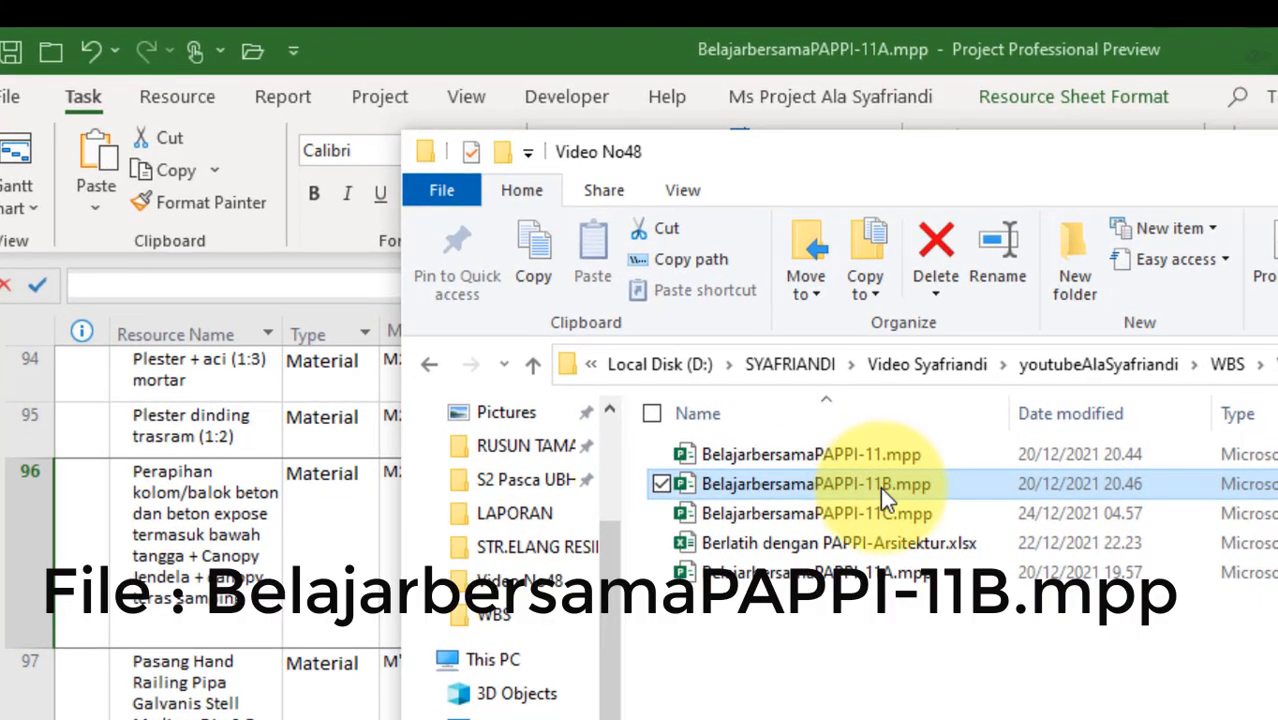
{"action": "double_click", "coordinate": [894, 491]}
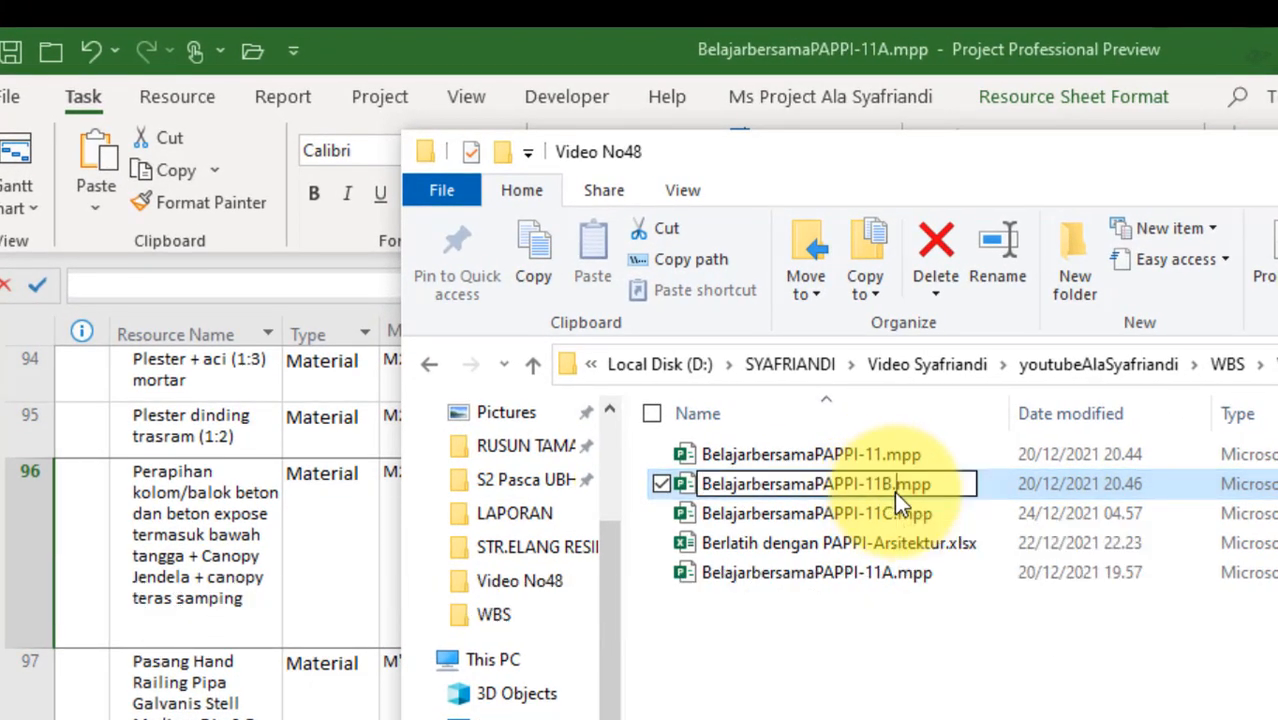
Filter the Resource Sheet by Grup Kelompok to Arsitektur only, excluding Pendahuluan and Struktur
{"action": "scroll", "coordinate": [890, 625], "scroll_direction": "down", "scroll_amount": 10}
{"action": "scroll", "coordinate": [940, 669], "scroll_direction": "down", "scroll_amount": 15}
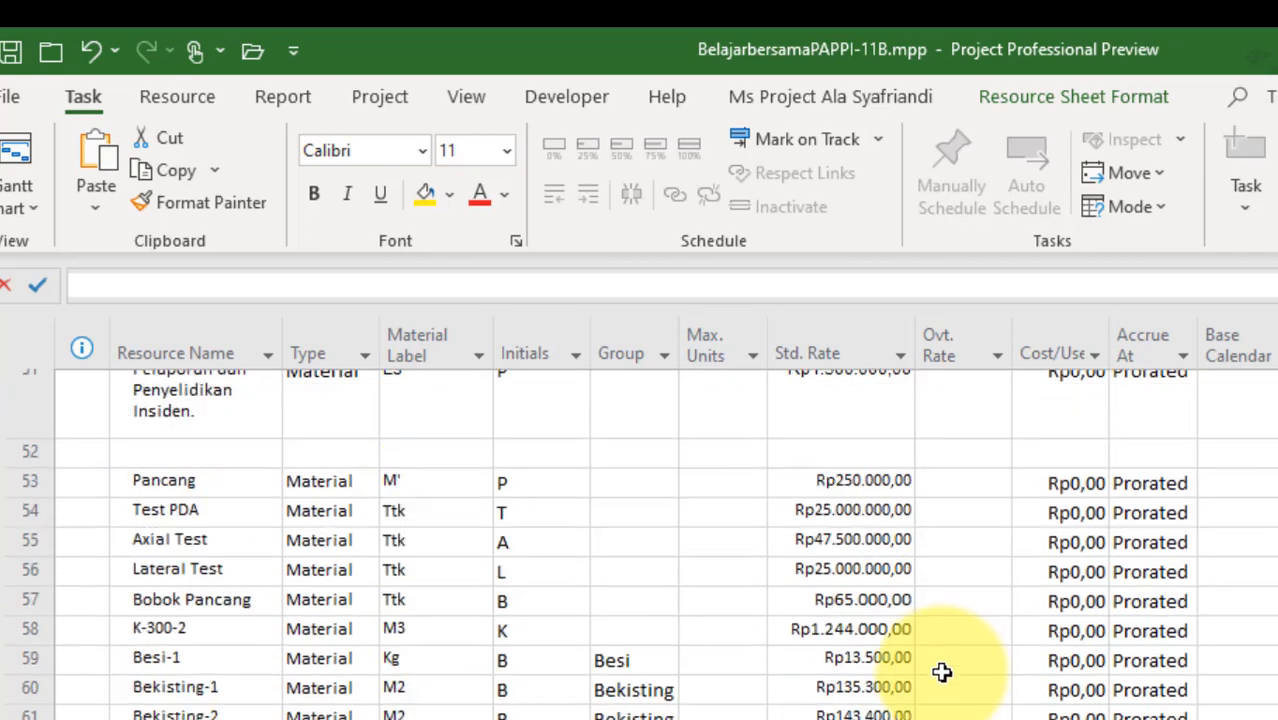
{"action": "scroll", "coordinate": [959, 668], "scroll_direction": "down", "scroll_amount": 2}
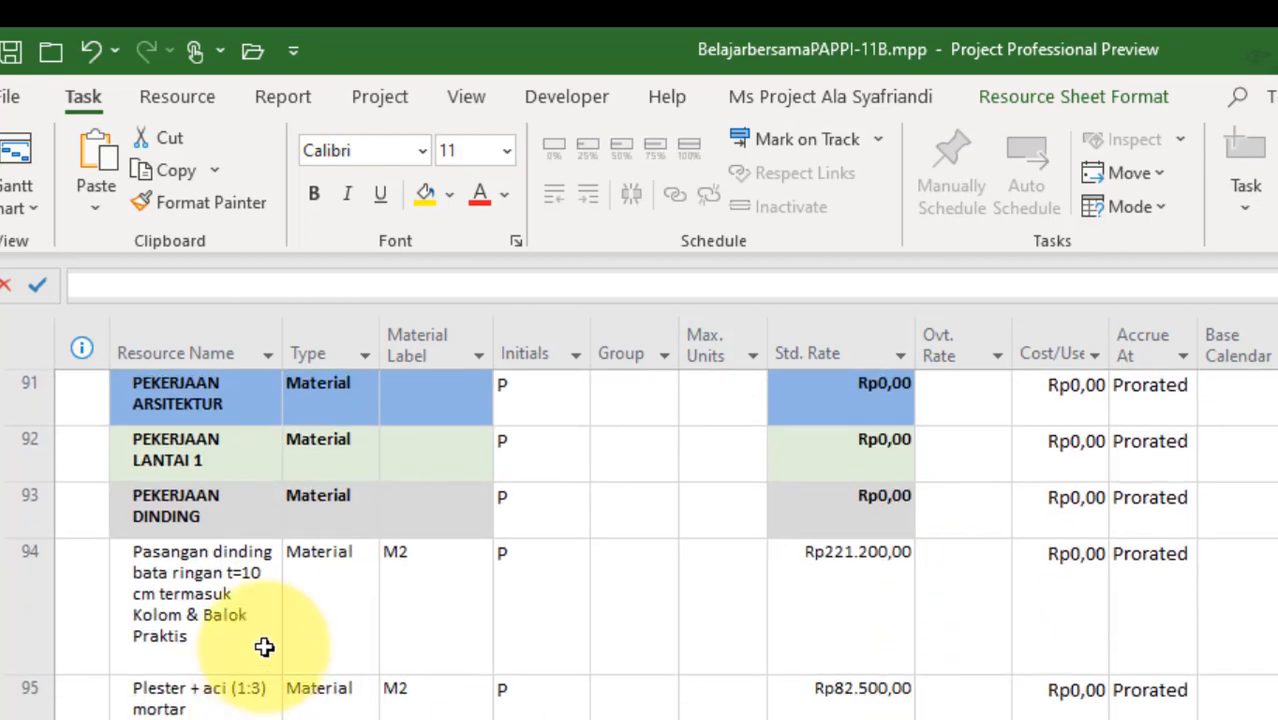
{"action": "left_click", "coordinate": [165, 388]}
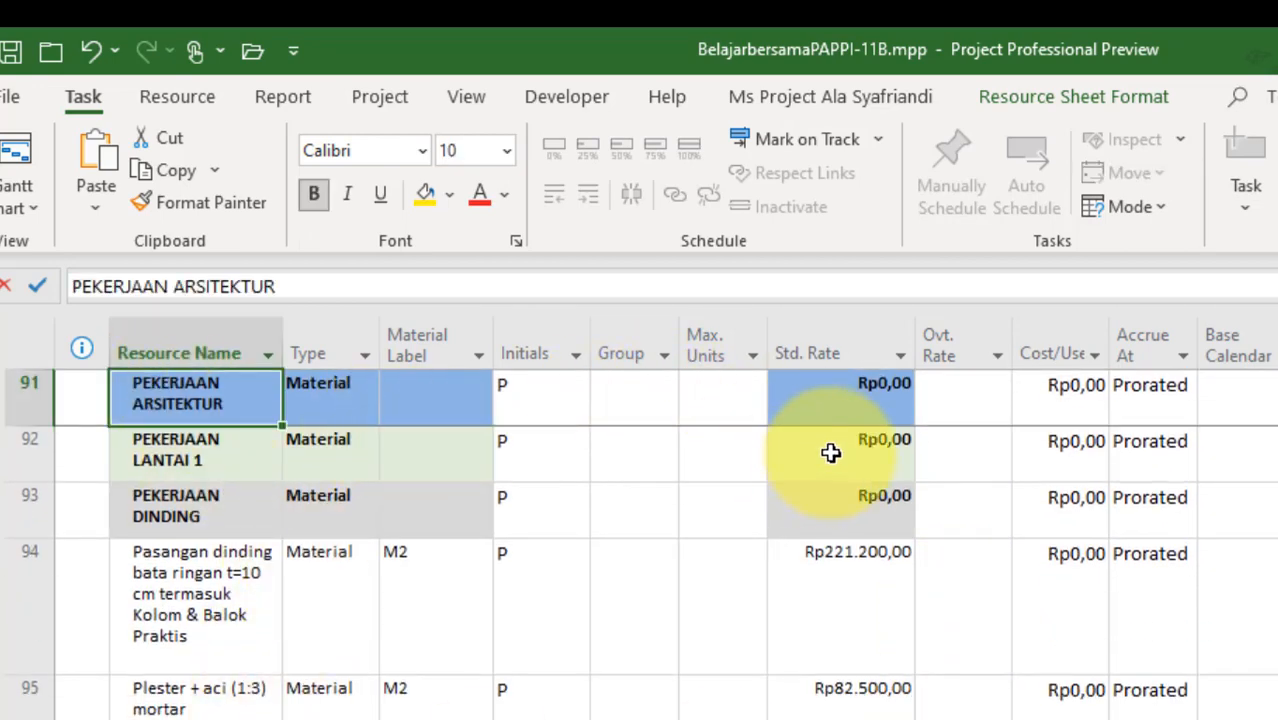
{"action": "left_click", "coordinate": [1227, 345]}
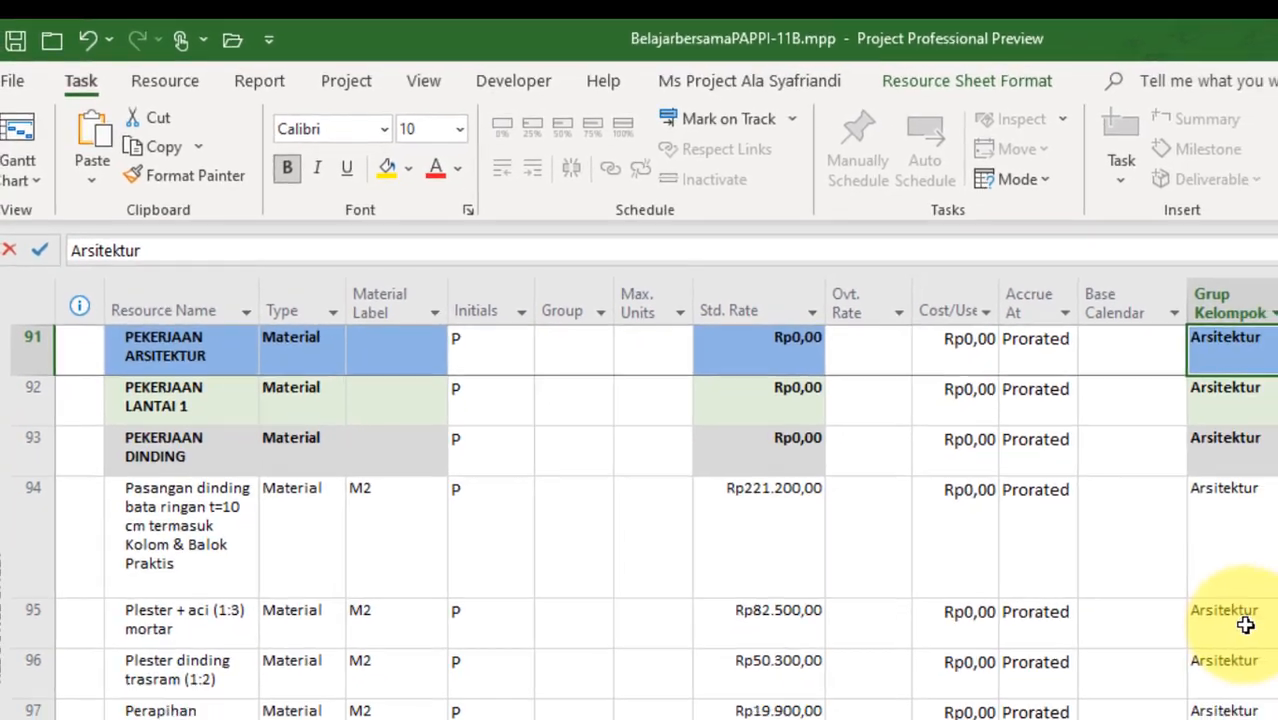
{"action": "scroll", "coordinate": [1073, 523], "scroll_direction": "up", "scroll_amount": 4}
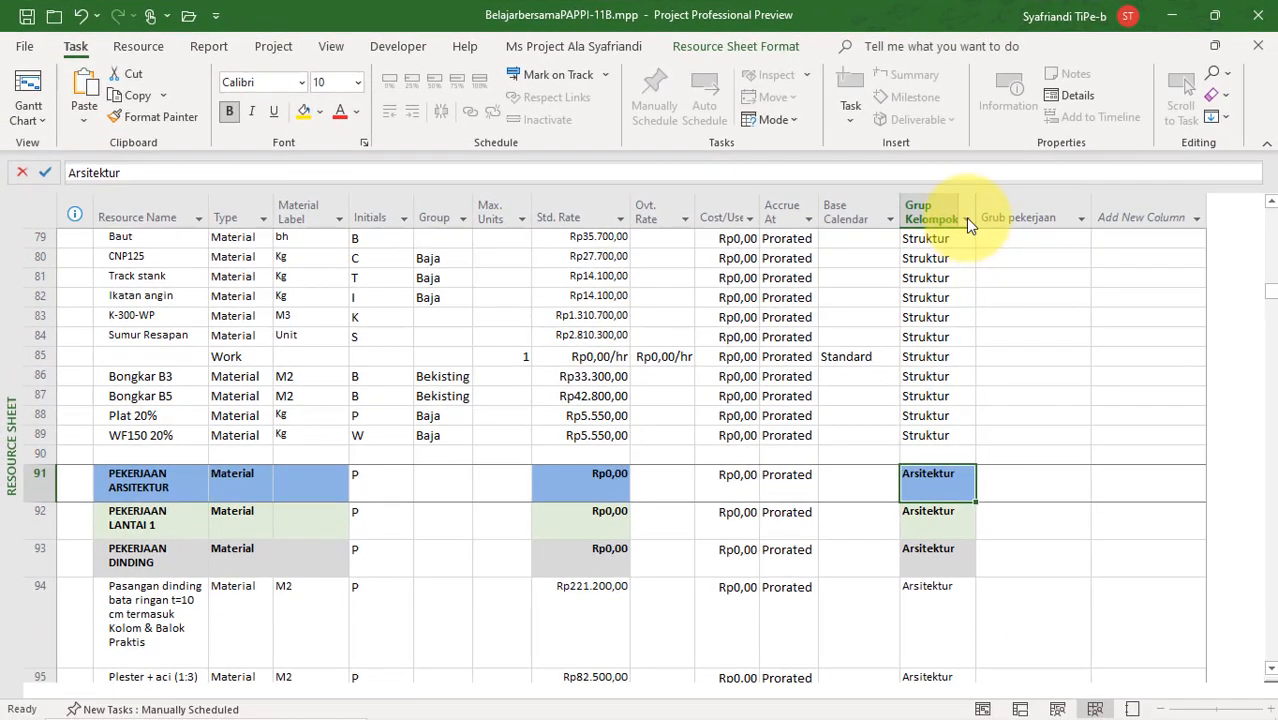
{"action": "left_click", "coordinate": [965, 217]}
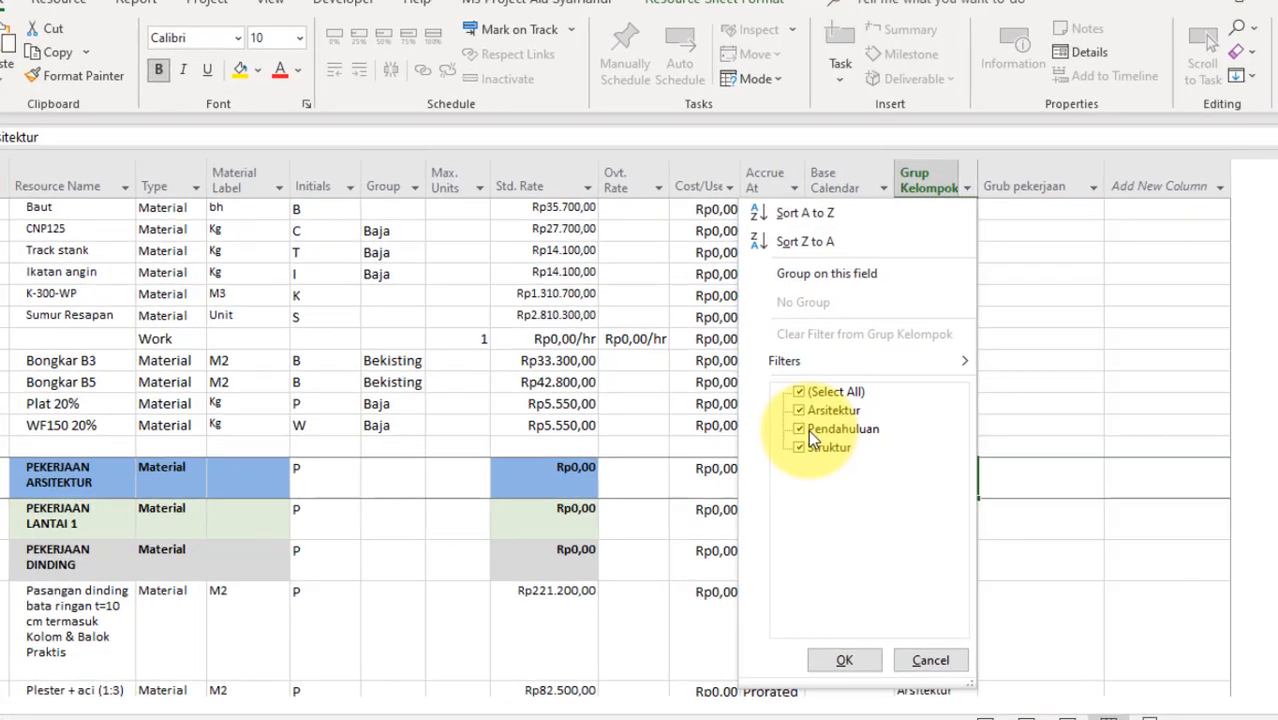
{"action": "left_click", "coordinate": [812, 438]}
{"action": "left_click", "coordinate": [812, 455]}
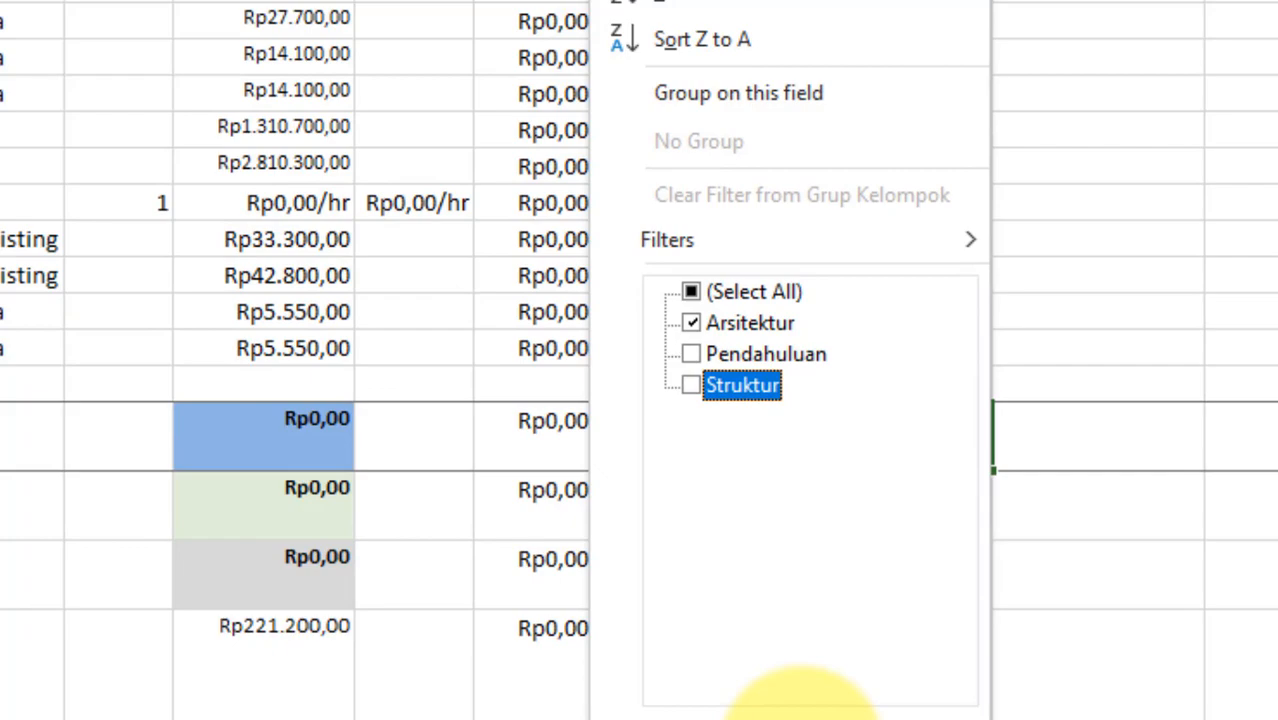
{"action": "left_click", "coordinate": [800, 712]}
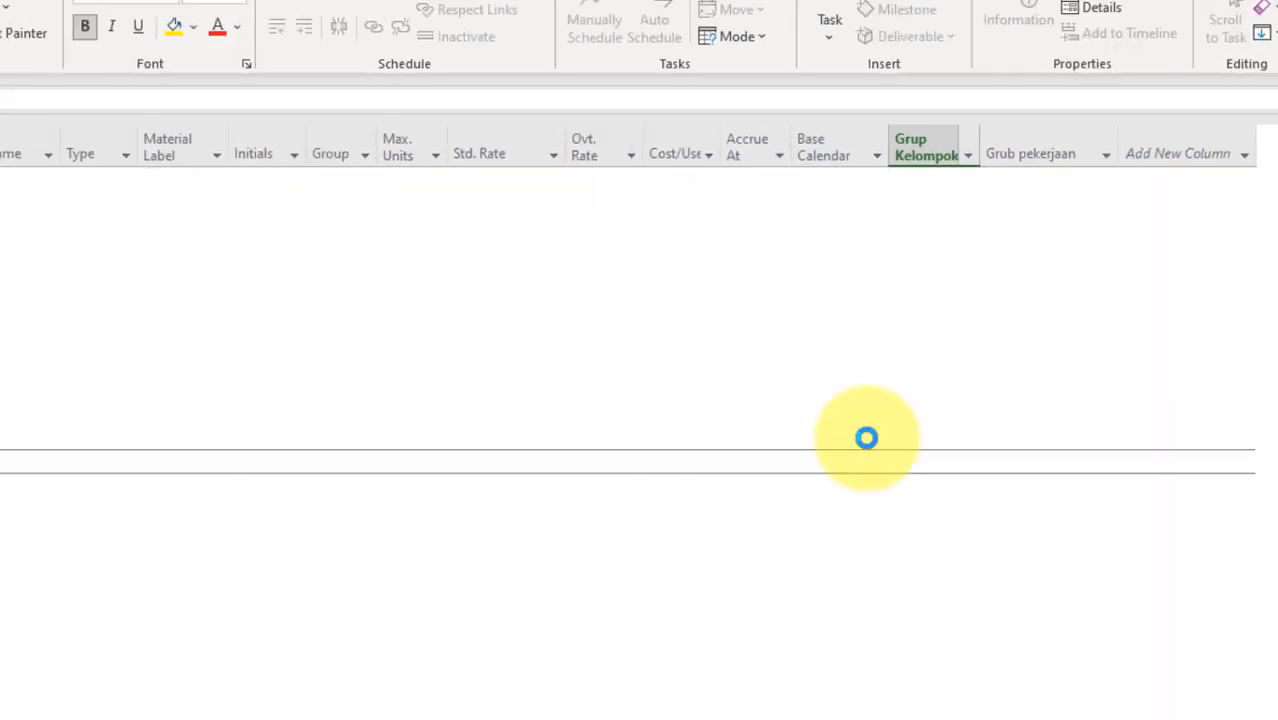
Examine the filtered Arsitektur resources from PEKERJAAN ARSITEKTUR down to the last row
{"action": "scroll", "coordinate": [895, 365], "scroll_direction": "down", "scroll_amount": 7}
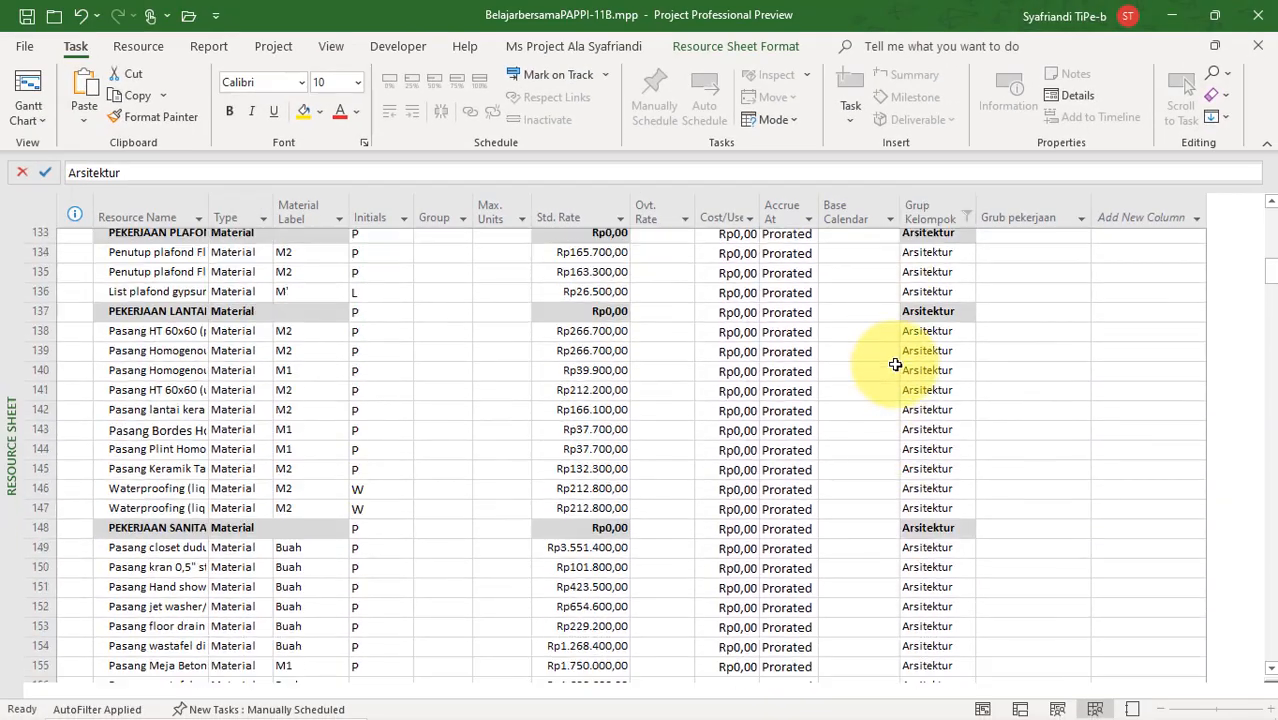
{"action": "scroll", "coordinate": [895, 365], "scroll_direction": "up", "scroll_amount": 3}
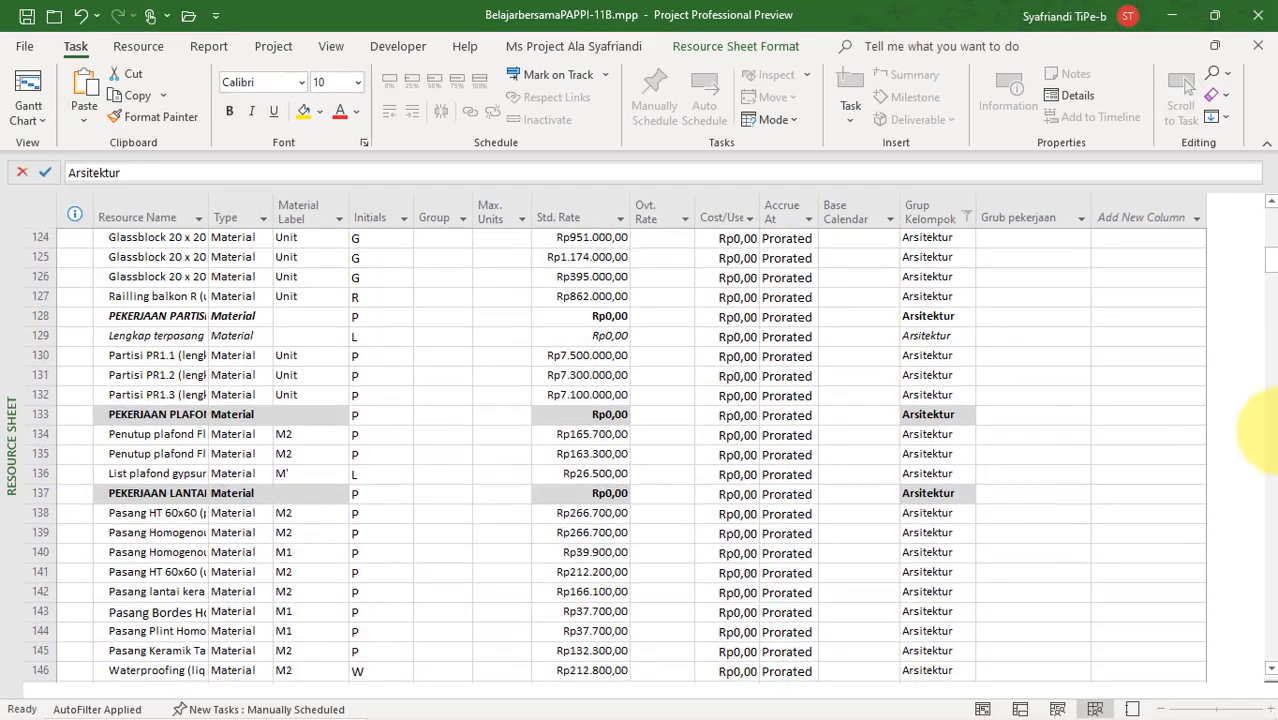
{"action": "left_click_drag", "start_coordinate": [1274, 270], "coordinate": [1231, 224]}
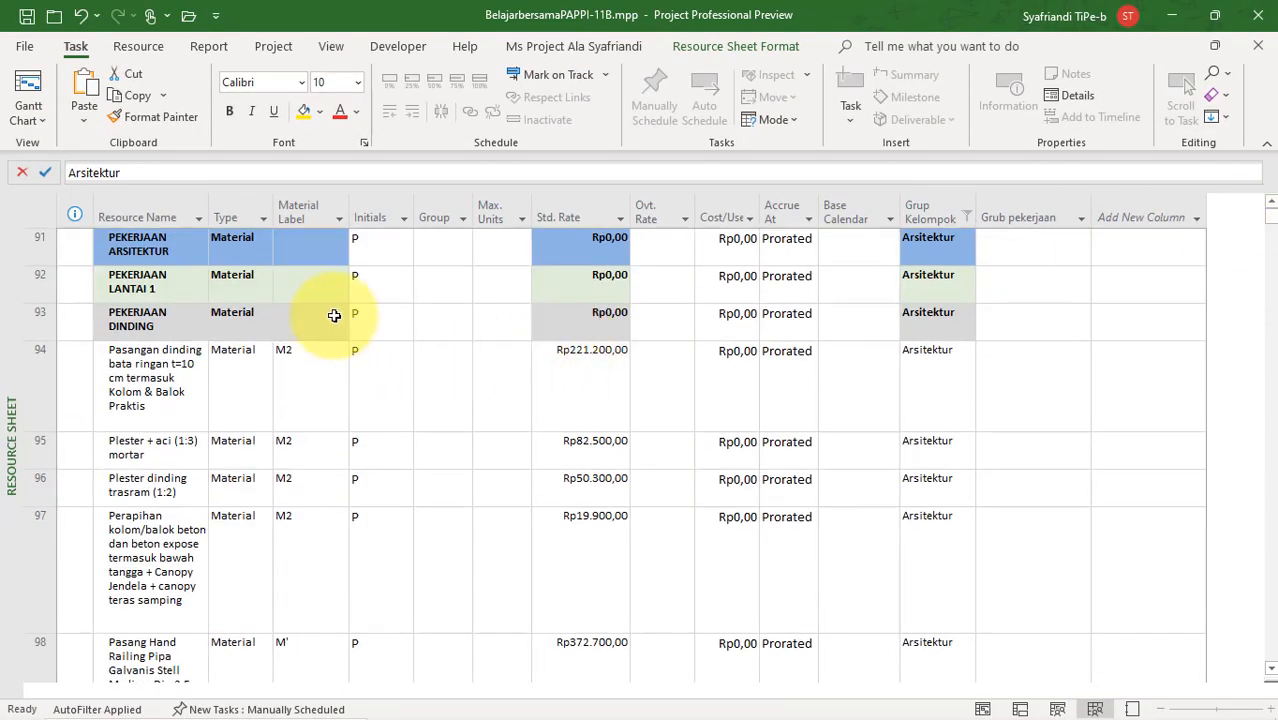
{"action": "left_click", "coordinate": [192, 276]}
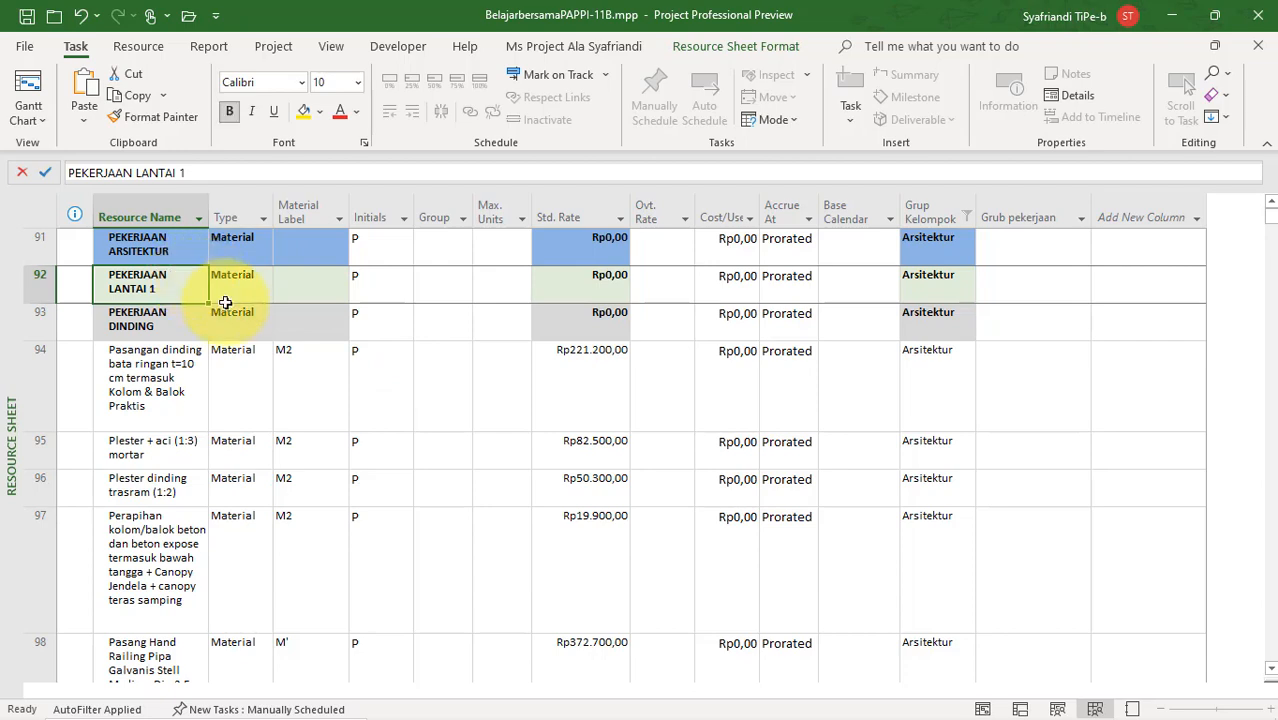
{"action": "scroll", "coordinate": [242, 332], "scroll_direction": "down", "scroll_amount": 4}
{"action": "left_click", "coordinate": [178, 300]}
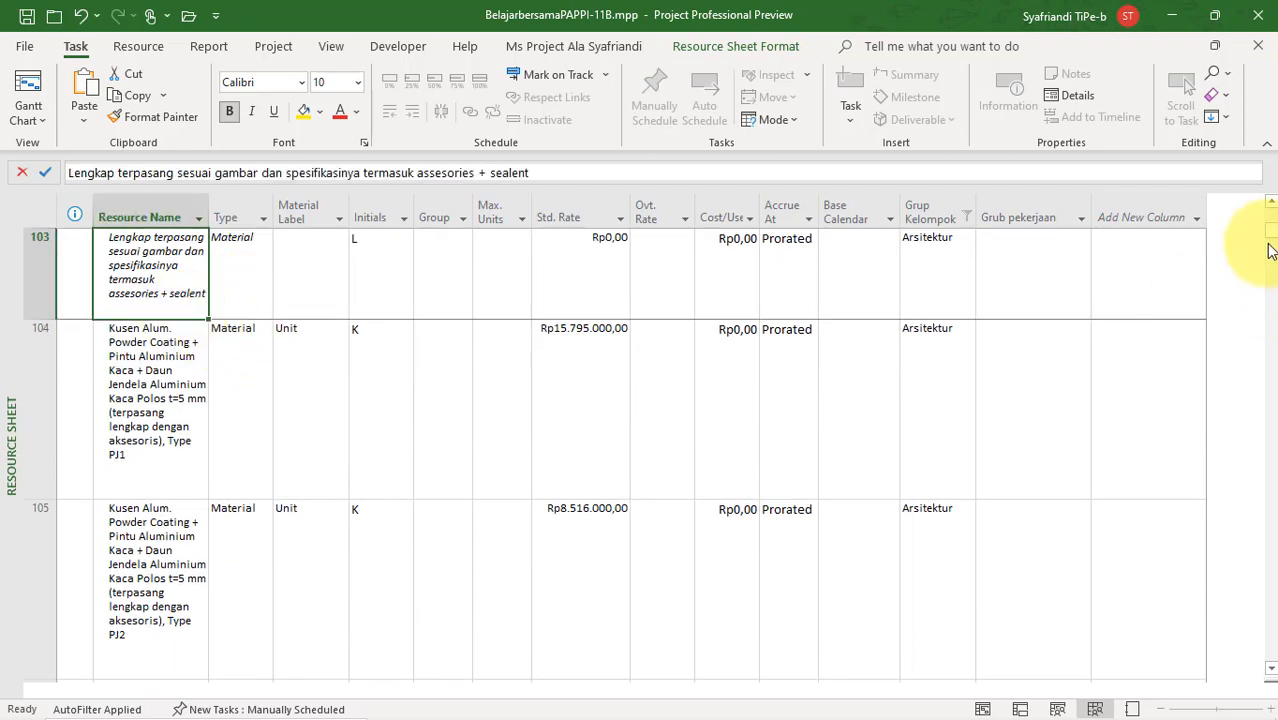
{"action": "left_click_drag", "start_coordinate": [1276, 236], "coordinate": [1276, 670]}
{"action": "scroll", "coordinate": [185, 434], "scroll_direction": "down", "scroll_amount": 5}
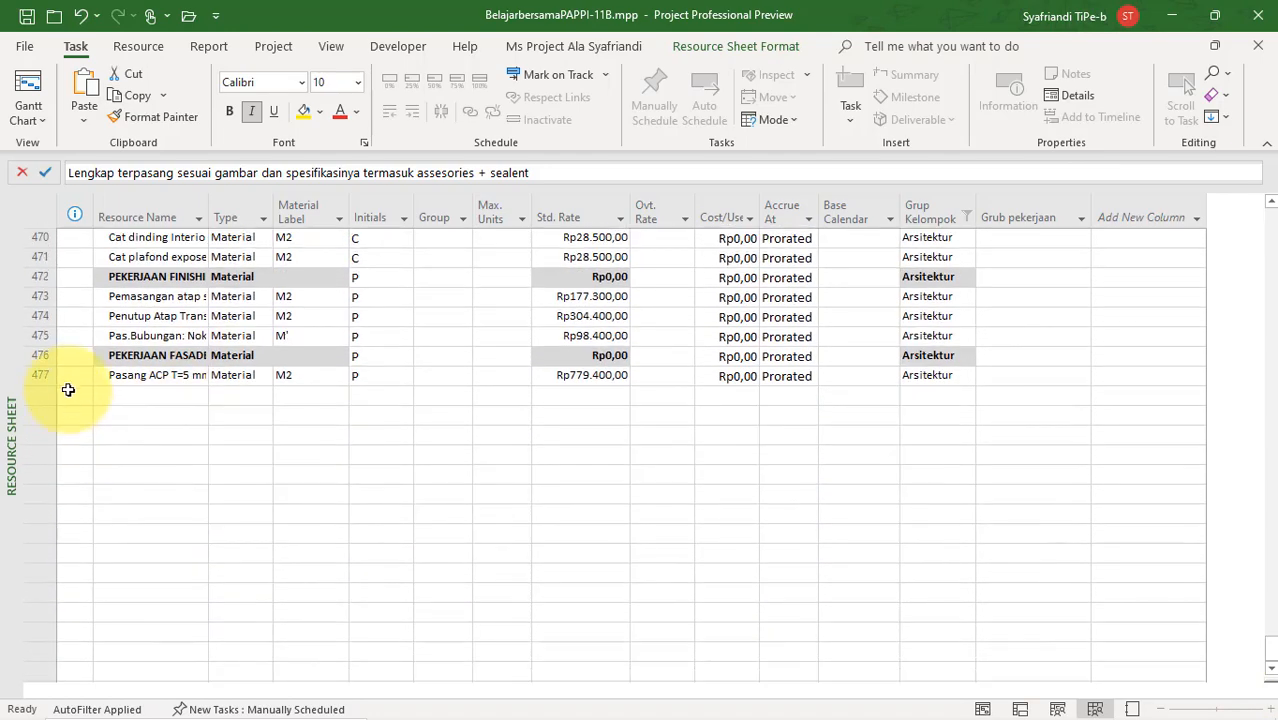
{"action": "left_click", "coordinate": [125, 376]}
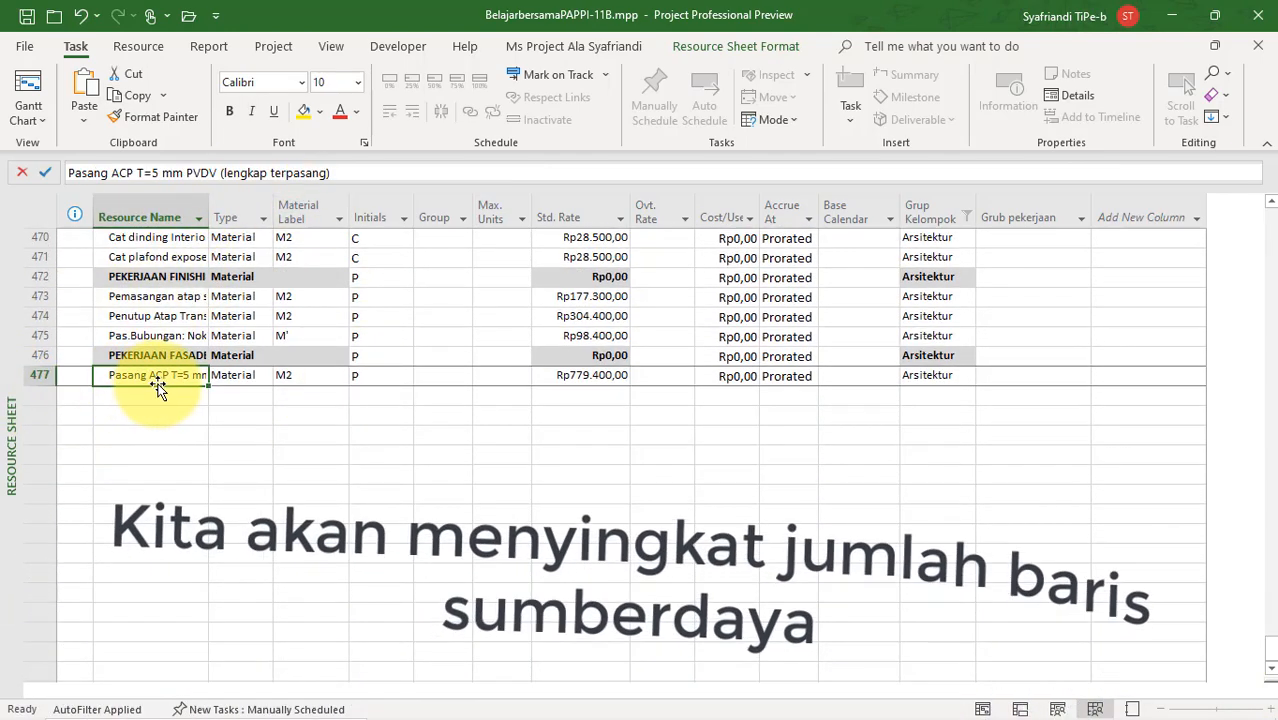
{"action": "left_click", "coordinate": [276, 382]}
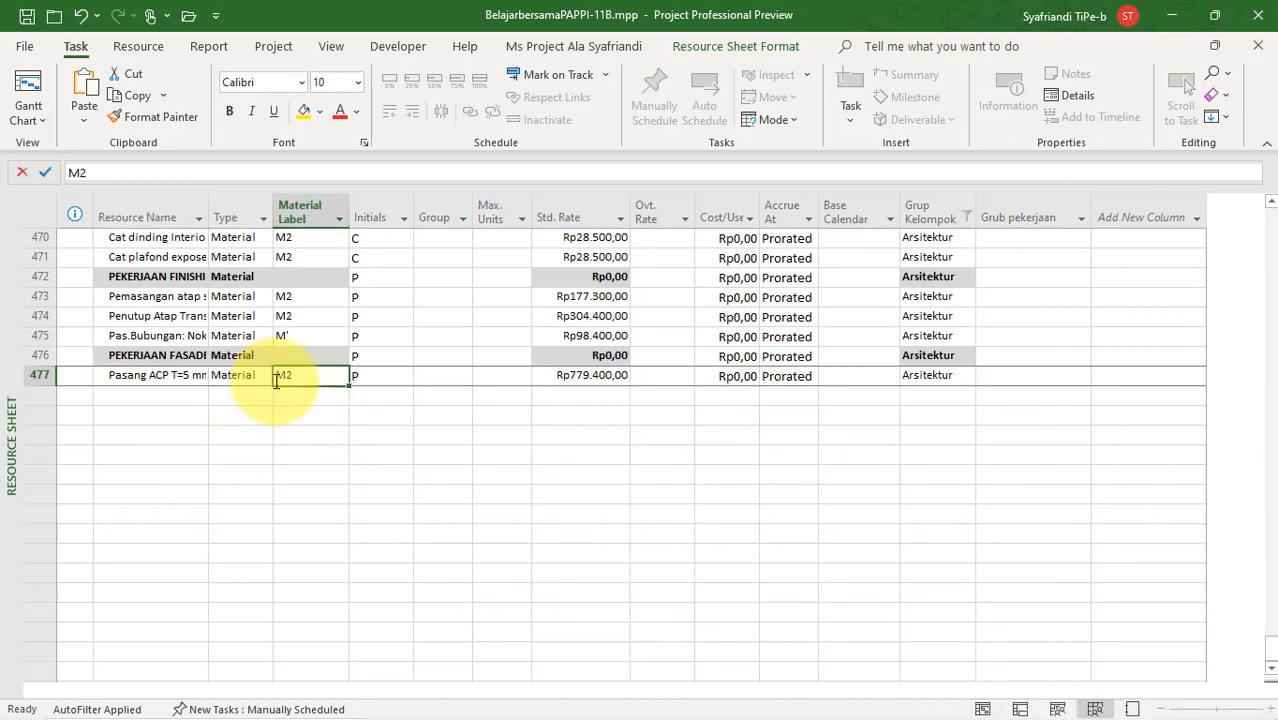
{"action": "left_click_drag", "start_coordinate": [594, 336], "coordinate": [594, 316]}
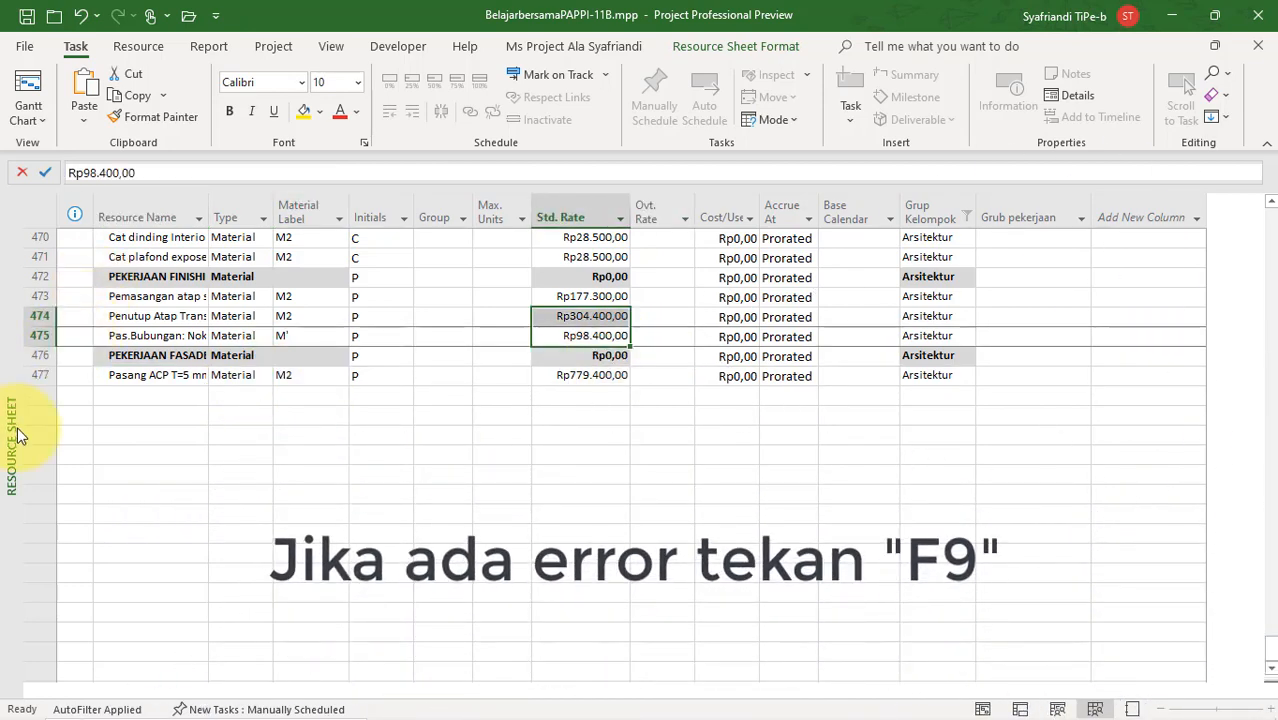
Switch to the Gantt Chart view and examine the Resource Names and Cost columns of PEKERJAAN ARSITEKTUR
{"action": "left_click", "coordinate": [33, 92]}
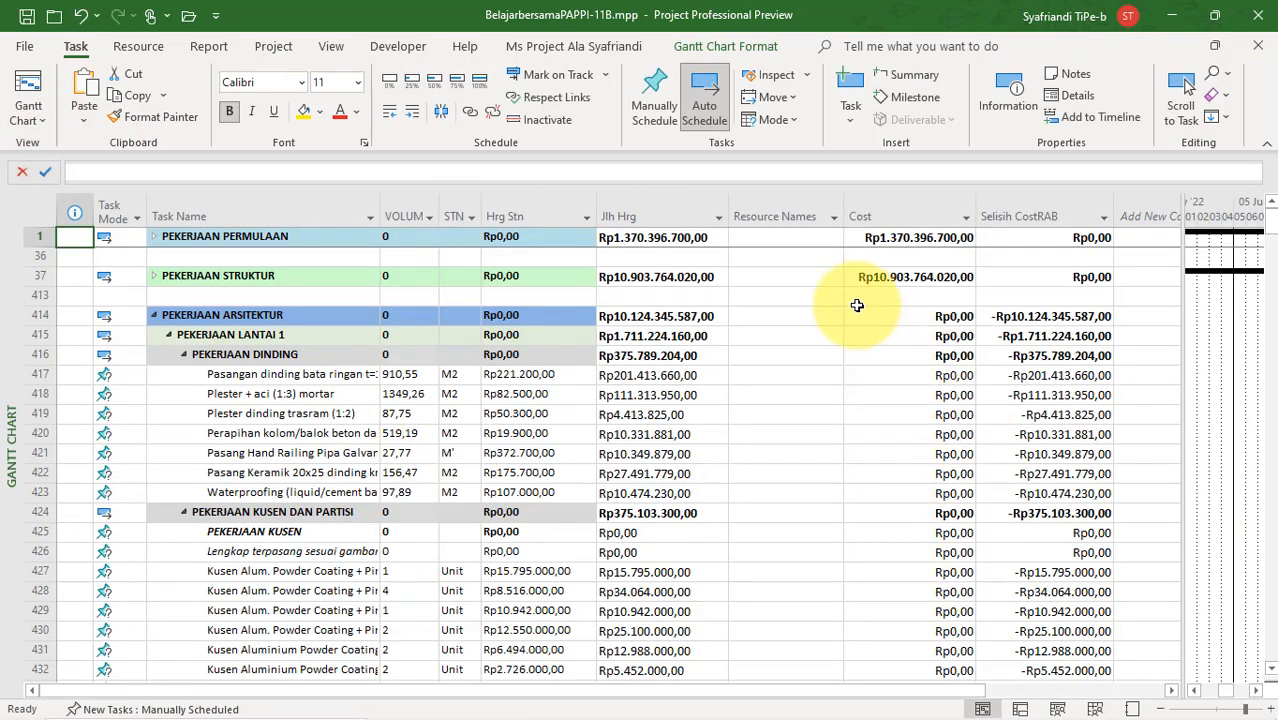
{"action": "left_click", "coordinate": [779, 322]}
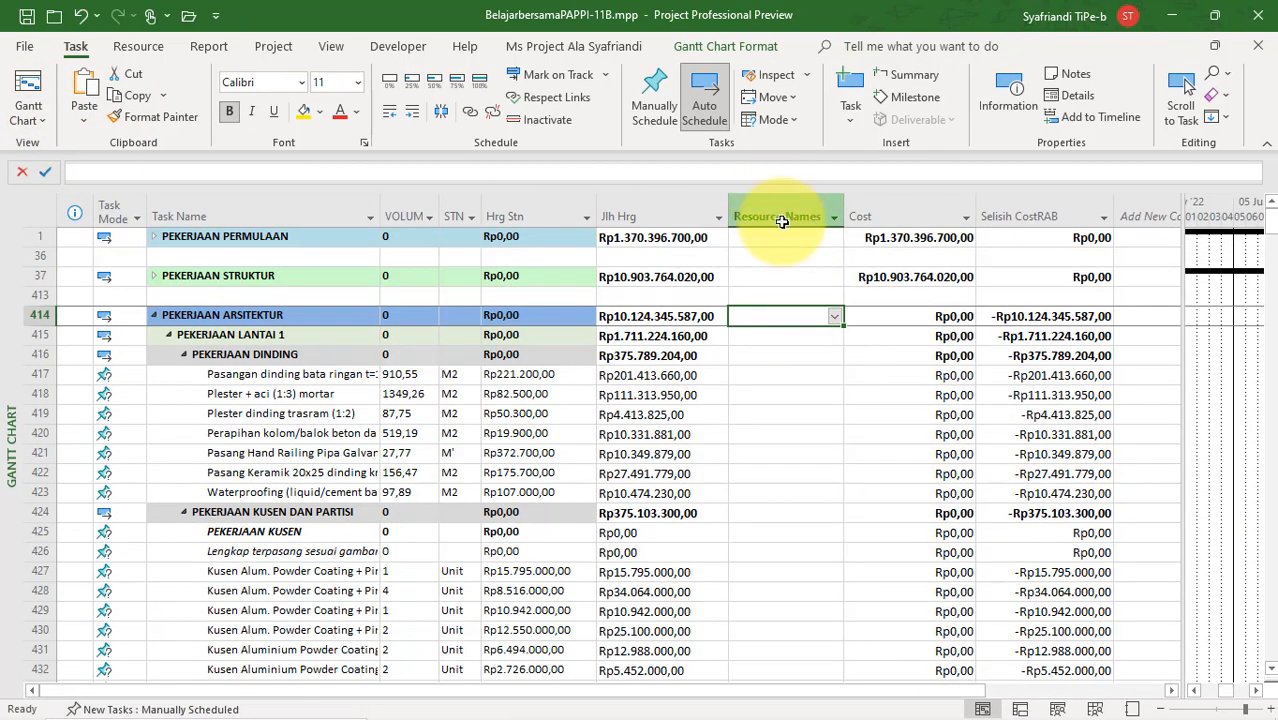
{"action": "scroll", "coordinate": [795, 410], "scroll_direction": "down", "scroll_amount": 7}
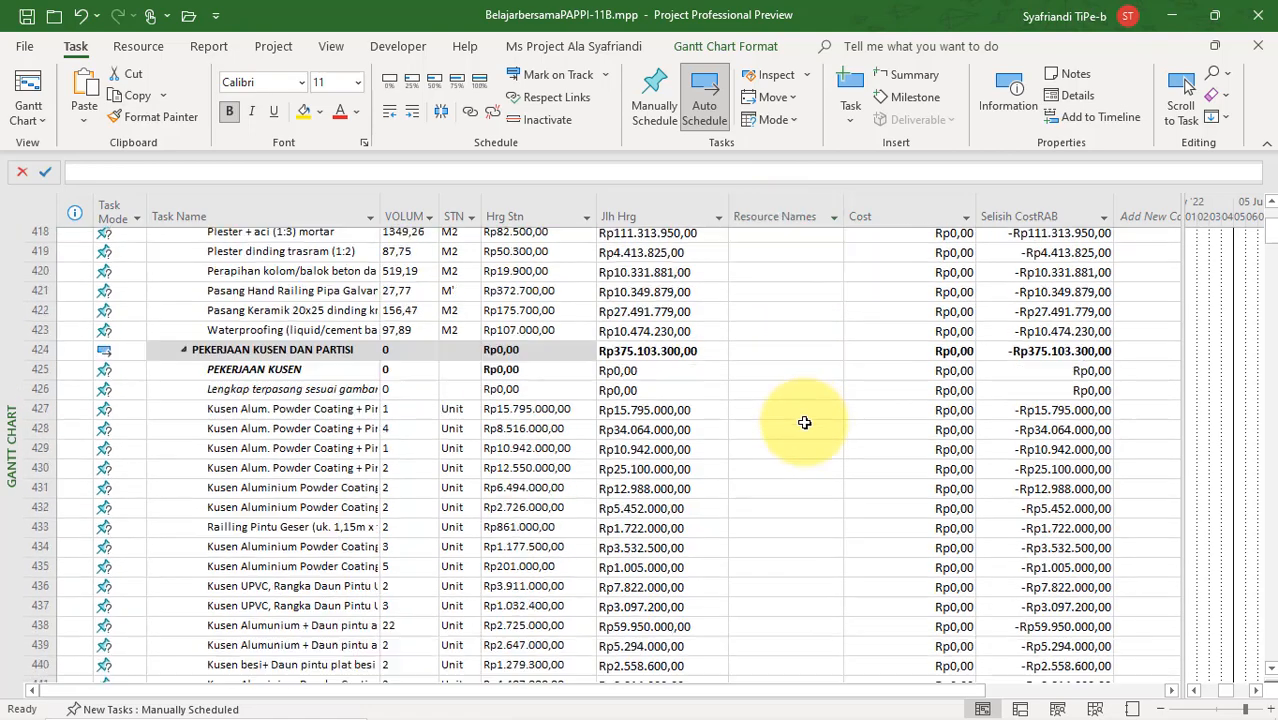
{"action": "scroll", "coordinate": [804, 422], "scroll_direction": "up", "scroll_amount": 7}
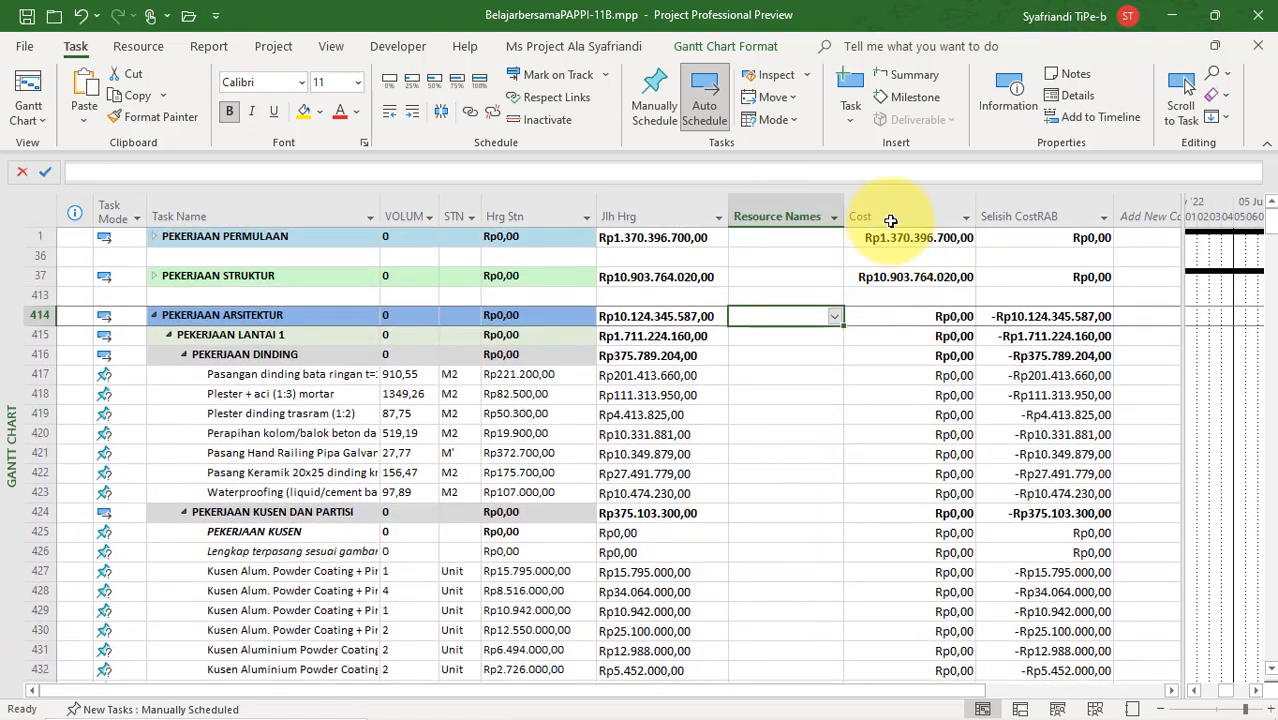
{"action": "left_click", "coordinate": [916, 319]}
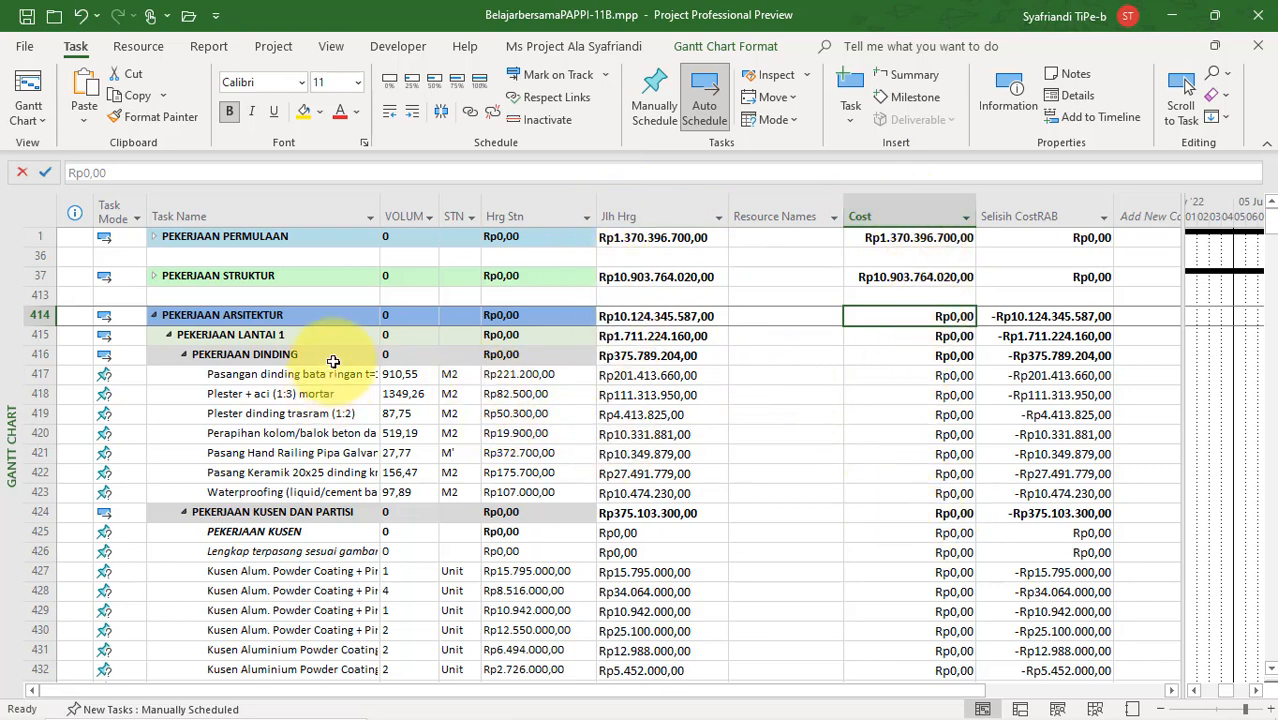
Switch to the Excel workbook Berlatih dengan PAPPI-Arsitektur.xlsx, maximize it and expand all outline levels on the Arsitektur sheet
{"action": "mouse_move", "coordinate": [620, 712]}
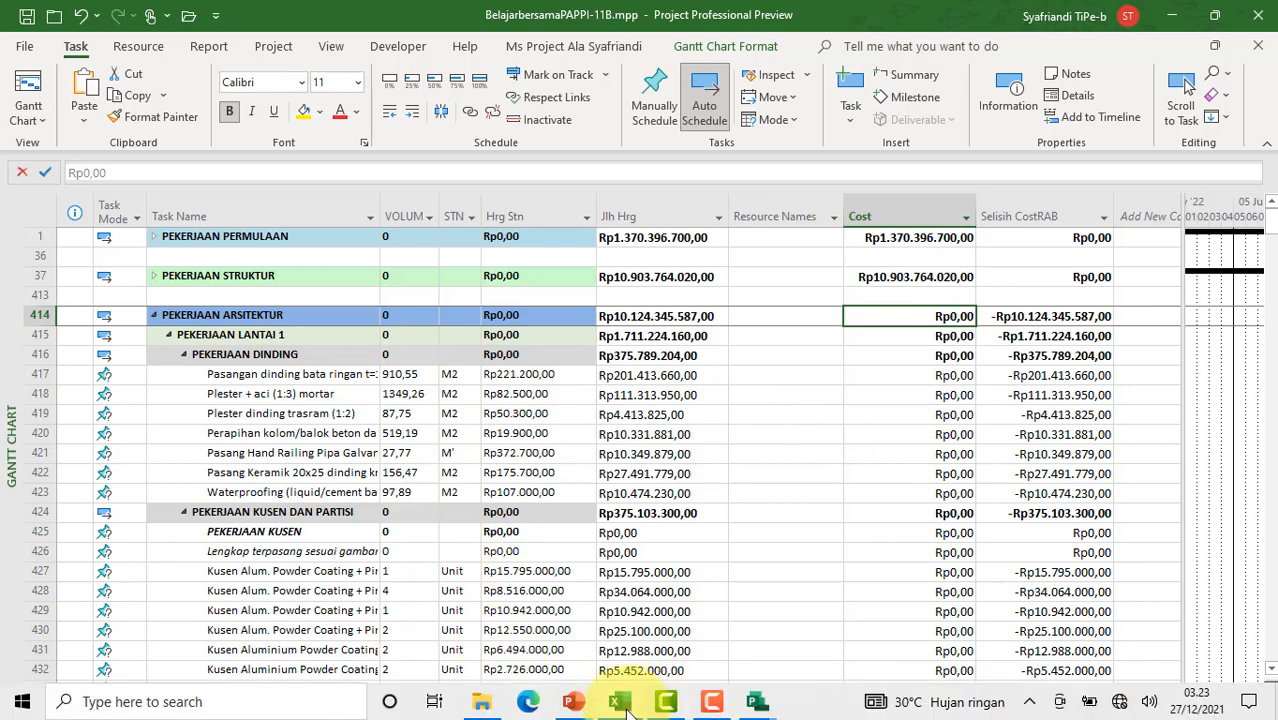
{"action": "left_click", "coordinate": [622, 704]}
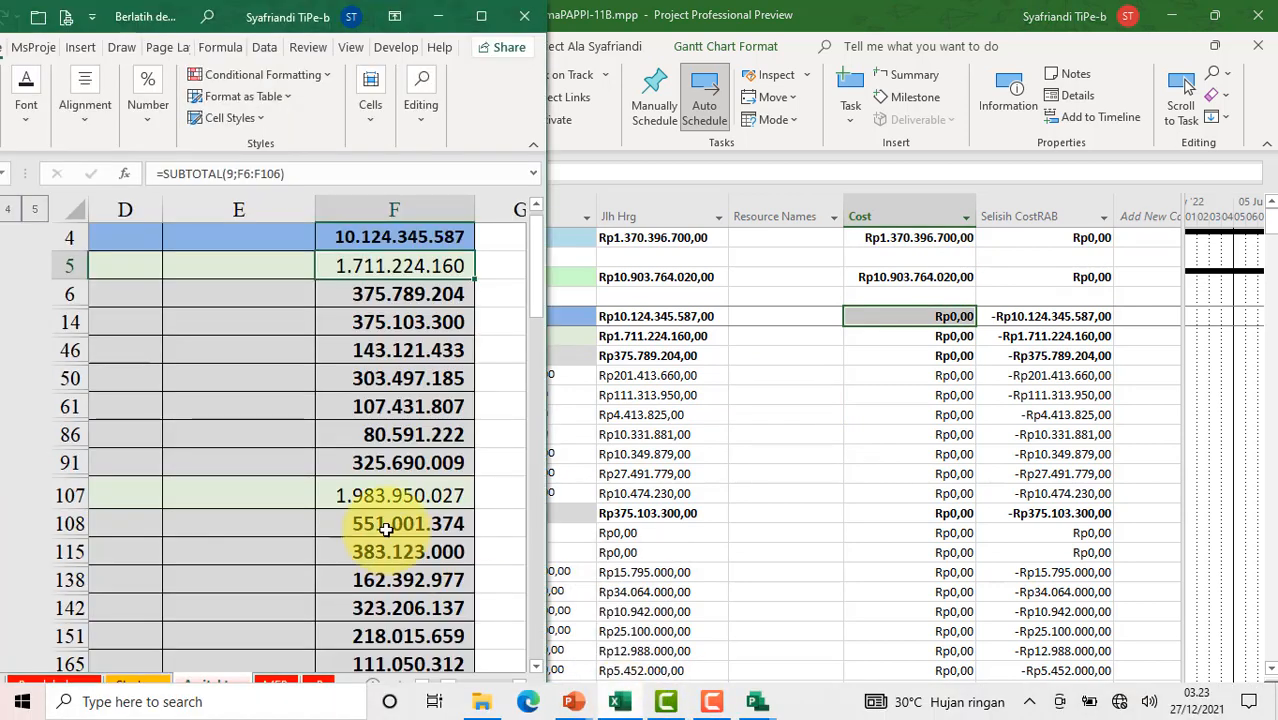
{"action": "left_click", "coordinate": [481, 16]}
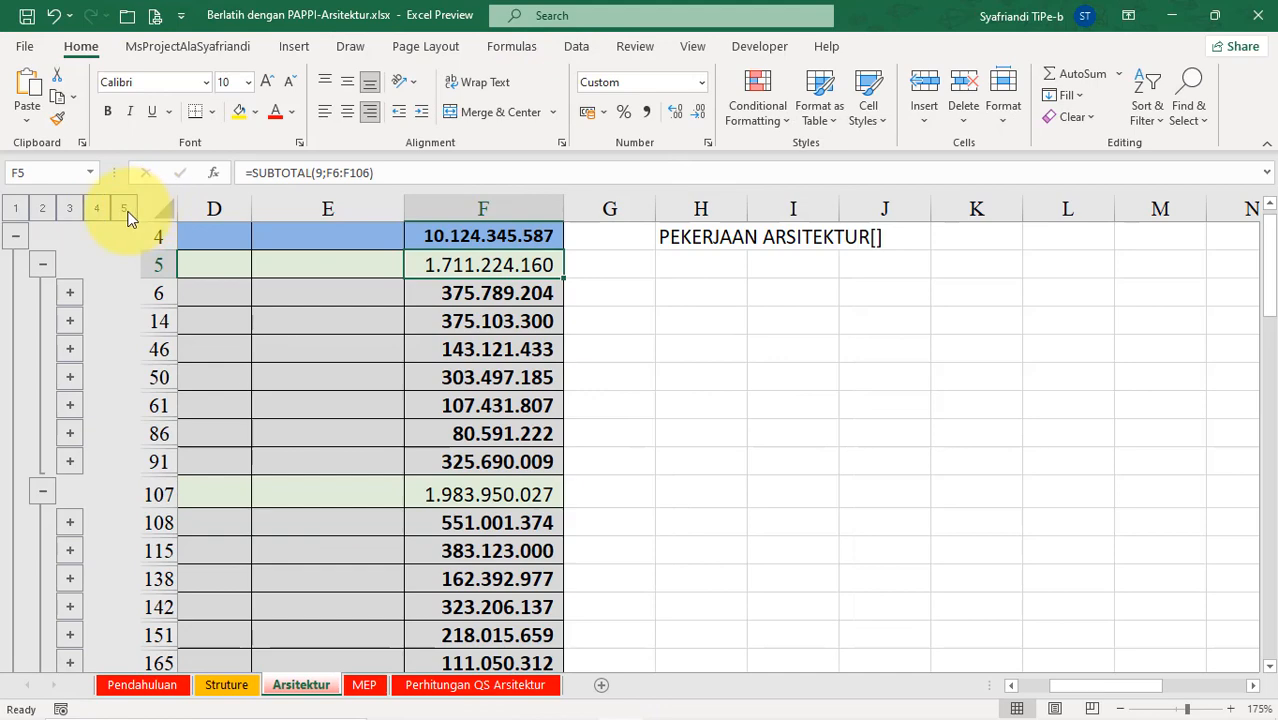
{"action": "left_click", "coordinate": [124, 209]}
{"action": "left_click", "coordinate": [680, 290]}
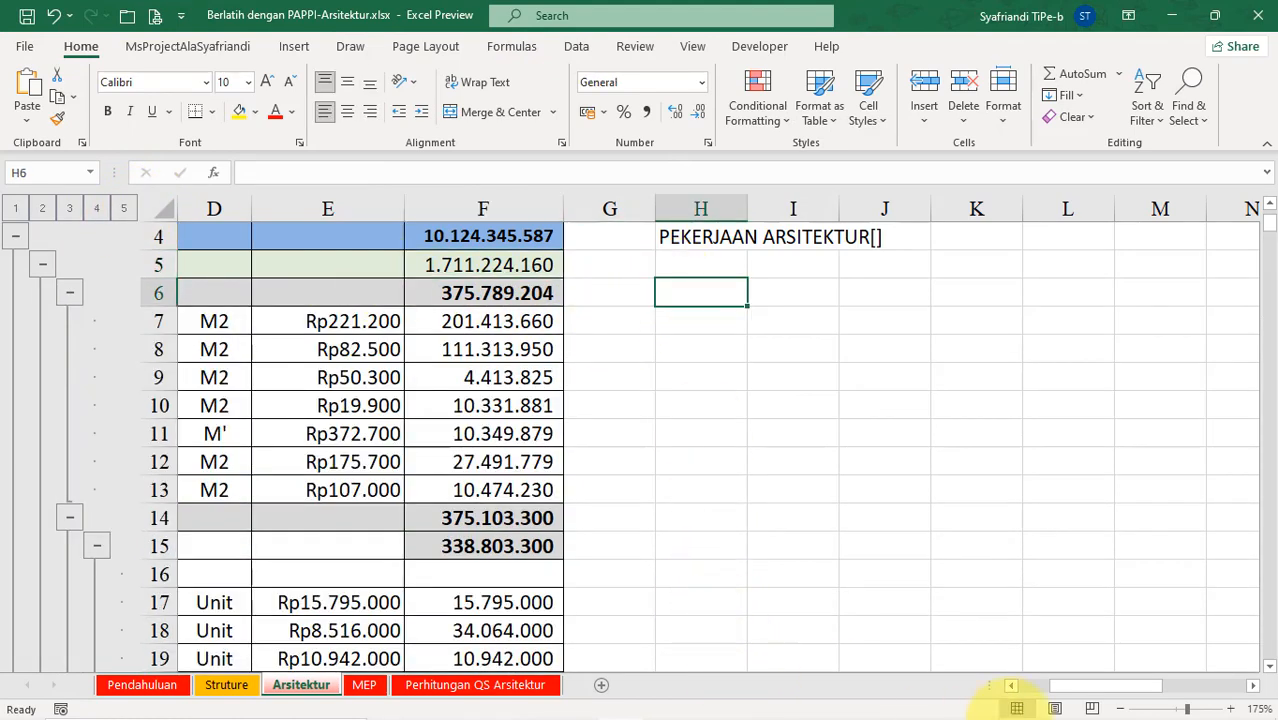
{"action": "mouse_move", "coordinate": [1084, 688]}
{"action": "left_mouse_down"}
{"action": "mouse_move", "coordinate": [1060, 700]}
{"action": "mouse_move", "coordinate": [1092, 686]}
{"action": "left_mouse_up"}
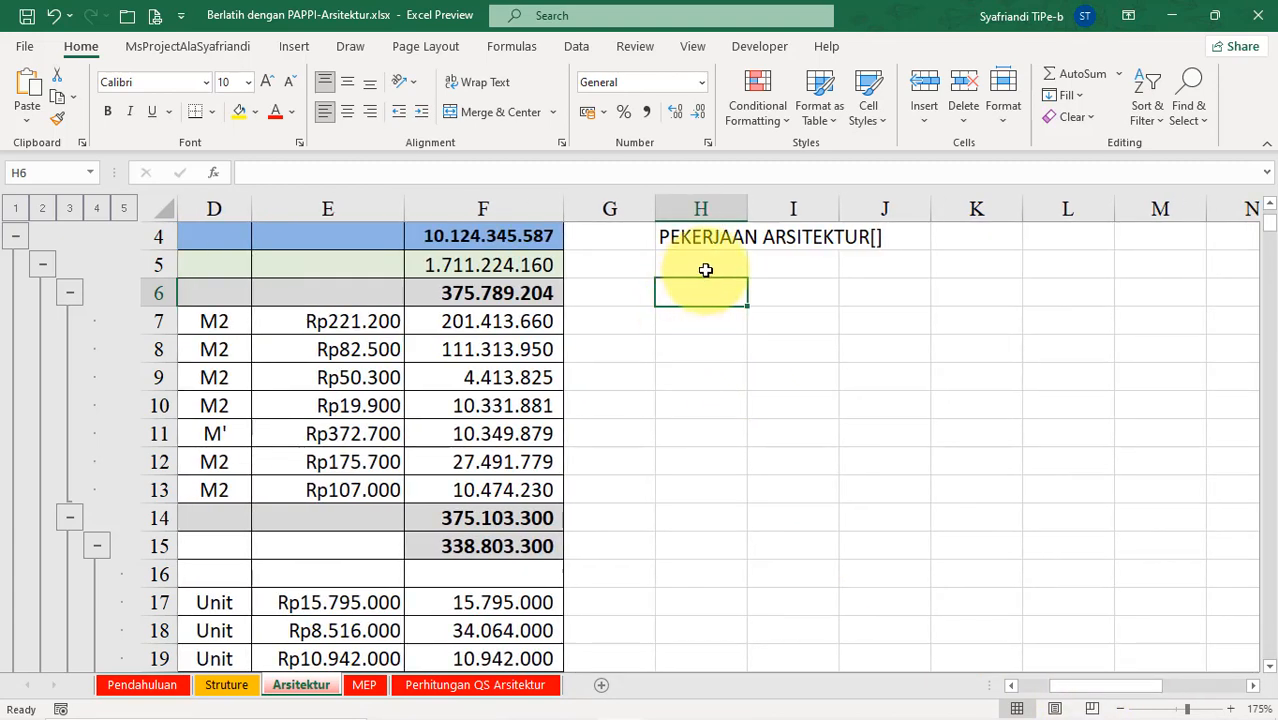
Inspect the formula in H4 that joins the work item name with its bracketed volume
{"action": "left_click", "coordinate": [697, 243]}
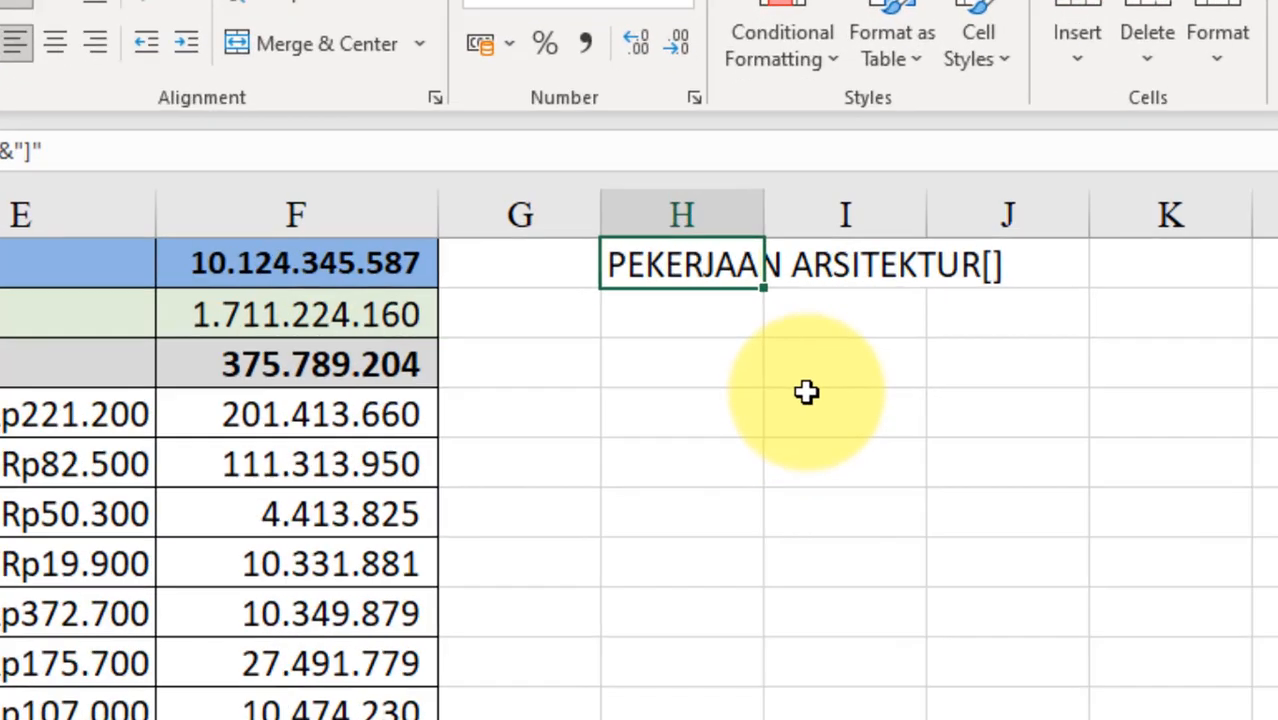
{"action": "key", "text": "F2"}
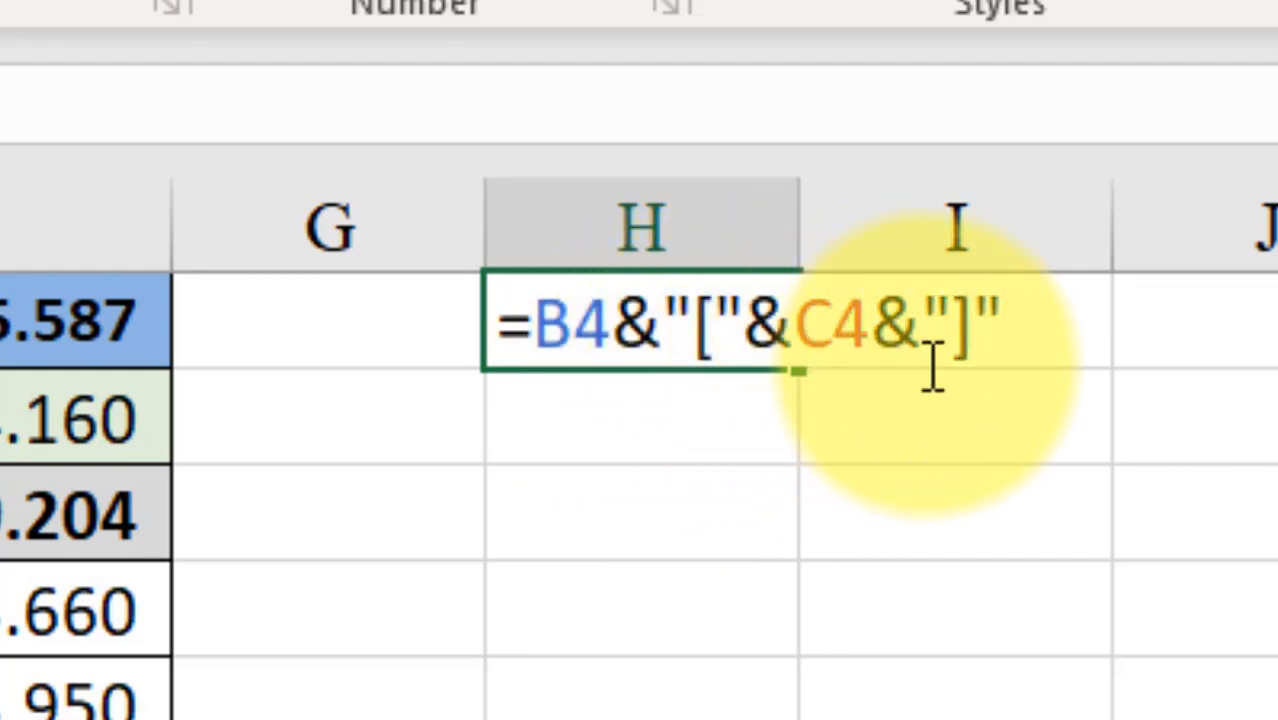
{"action": "left_click", "coordinate": [619, 513]}
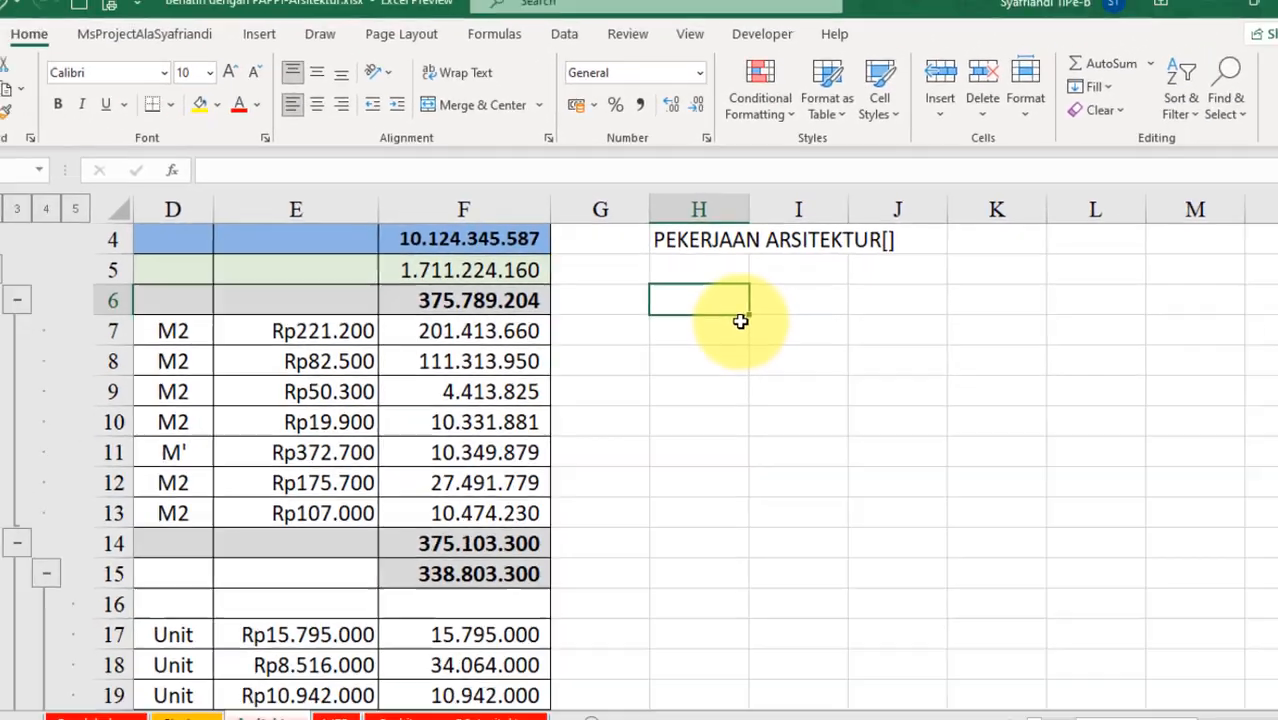
Copy the H4 formula down to H5:H9 and check the copied formulas
{"action": "key", "text": "Up"}
{"action": "key", "text": "Up"}
{"action": "key", "text": "Down"}
{"action": "key", "text": "Down"}
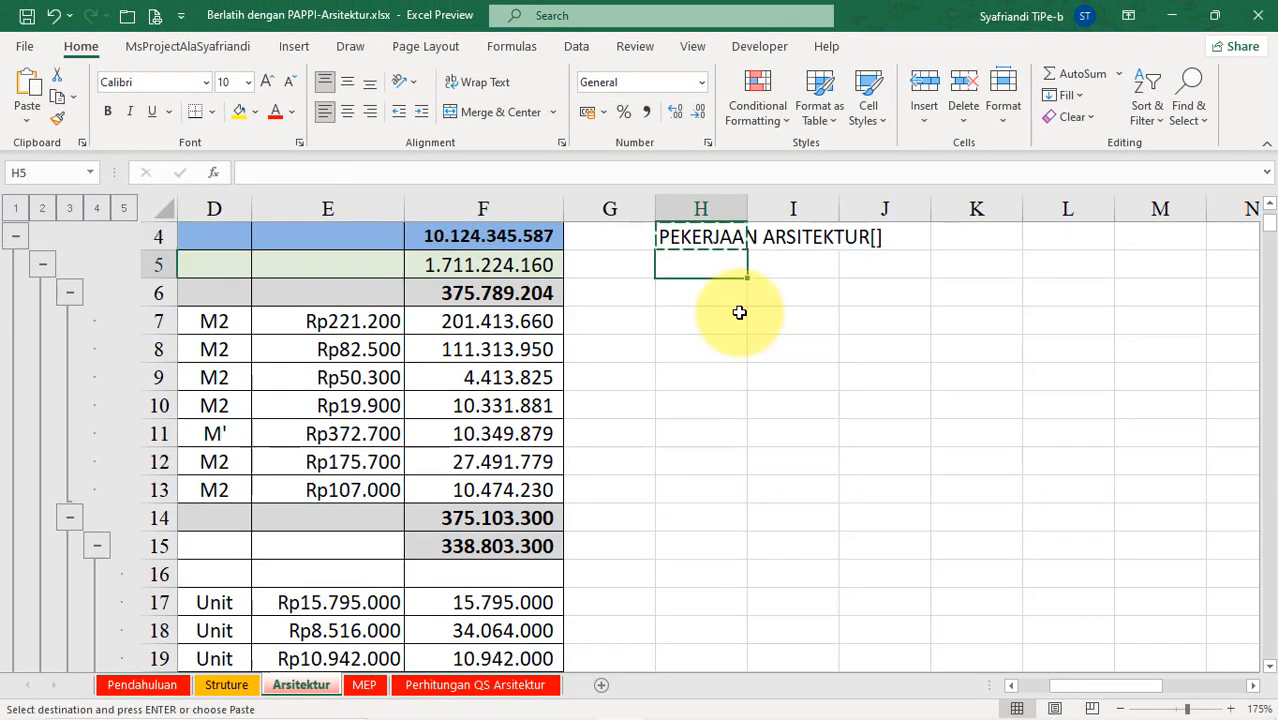
{"action": "key", "text": "Up"}
{"action": "key", "text": "shift+Down"}
{"action": "key", "text": "shift+Down"}
{"action": "key", "text": "shift+Down"}
{"action": "key", "text": "shift+Down"}
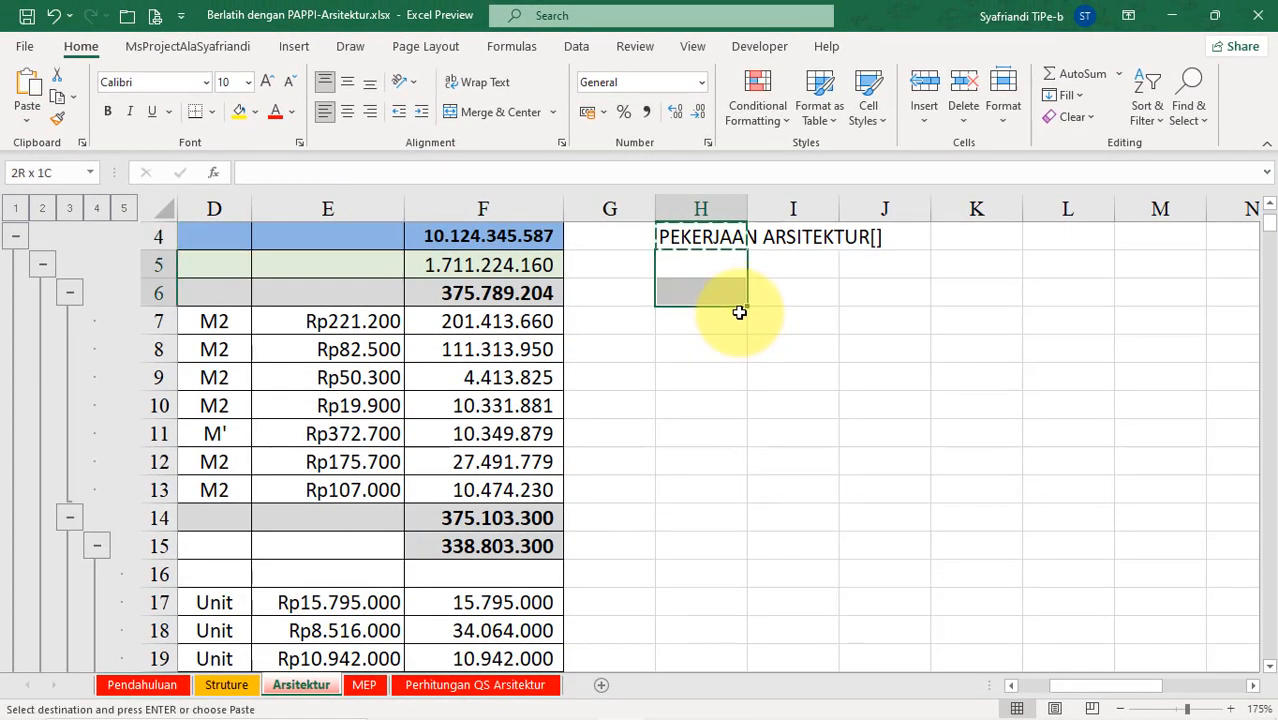
{"action": "key", "text": "Return"}
{"action": "key", "text": "Down"}
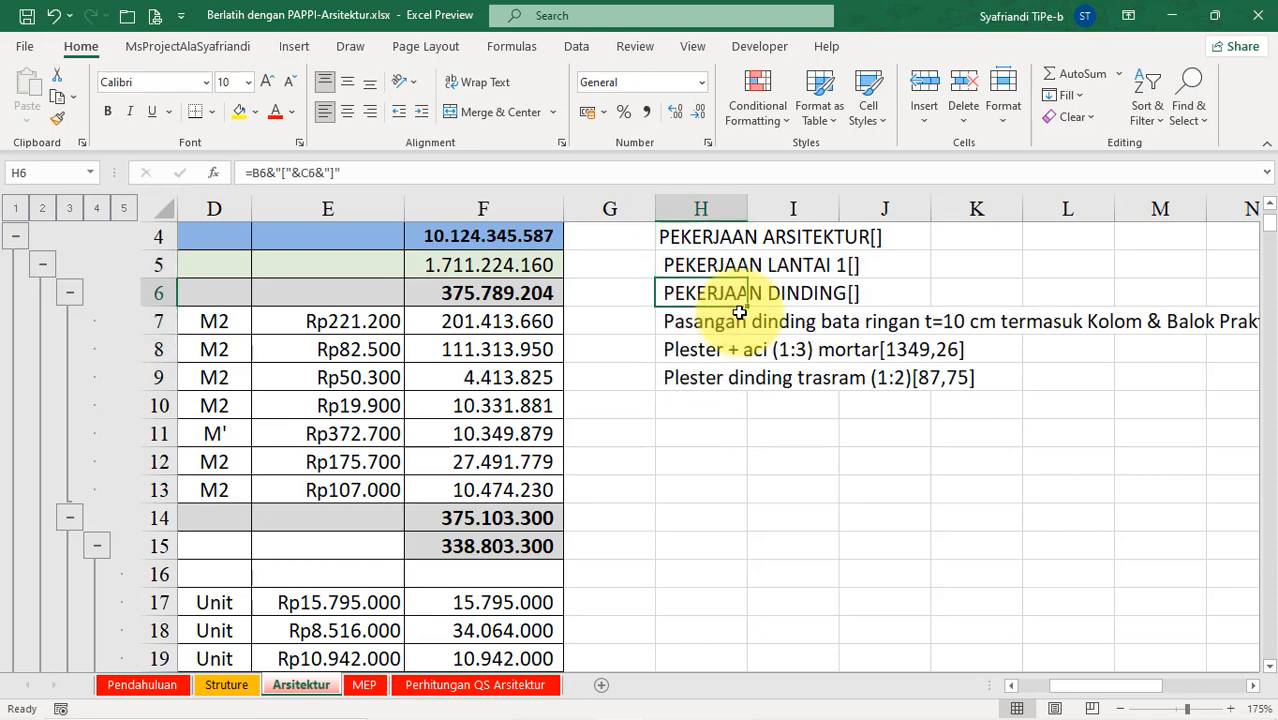
{"action": "key", "text": "Down"}
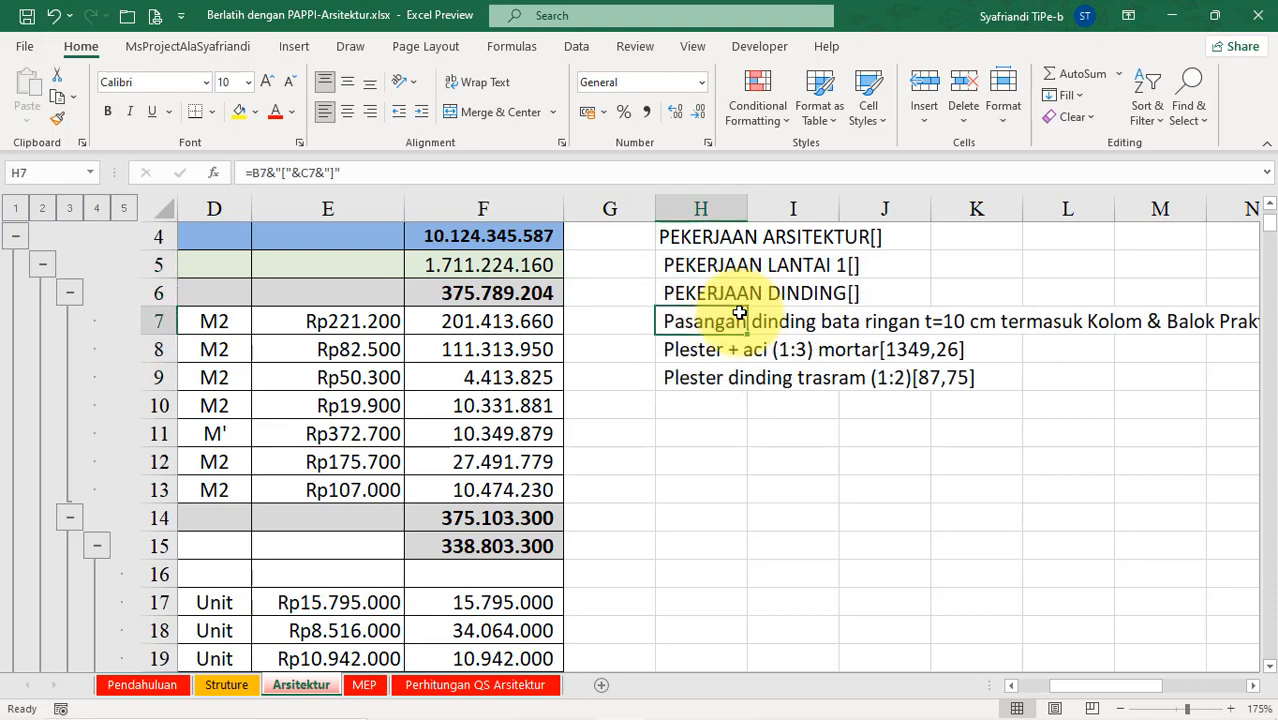
{"action": "key", "text": "Down"}
{"action": "key", "text": "Up"}
{"action": "key", "text": "Up"}
{"action": "key", "text": "Up"}
{"action": "key", "text": "Up"}
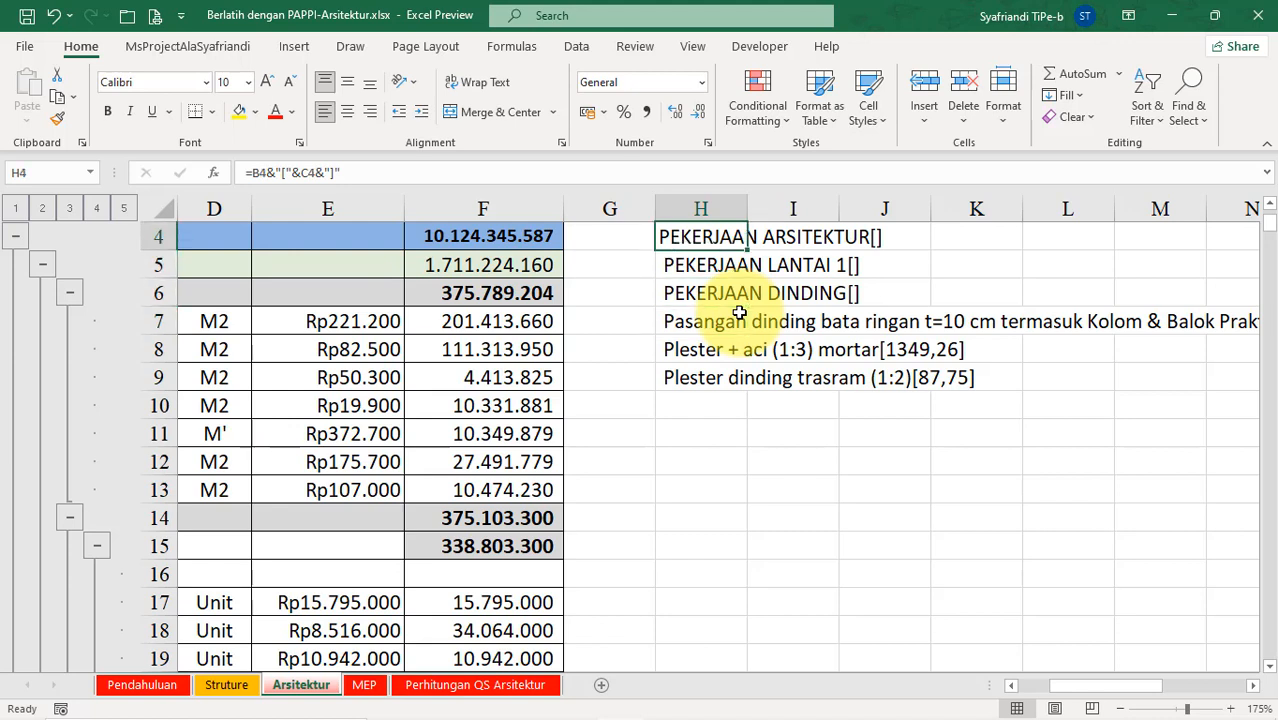
Add the unit from D8 to the H8 formula so it reads =B8&"["&C8&D8&"]"
{"action": "key", "text": "Down"}
{"action": "key", "text": "Down"}
{"action": "key", "text": "Down"}
{"action": "key", "text": "Down"}
{"action": "key", "text": "F2"}
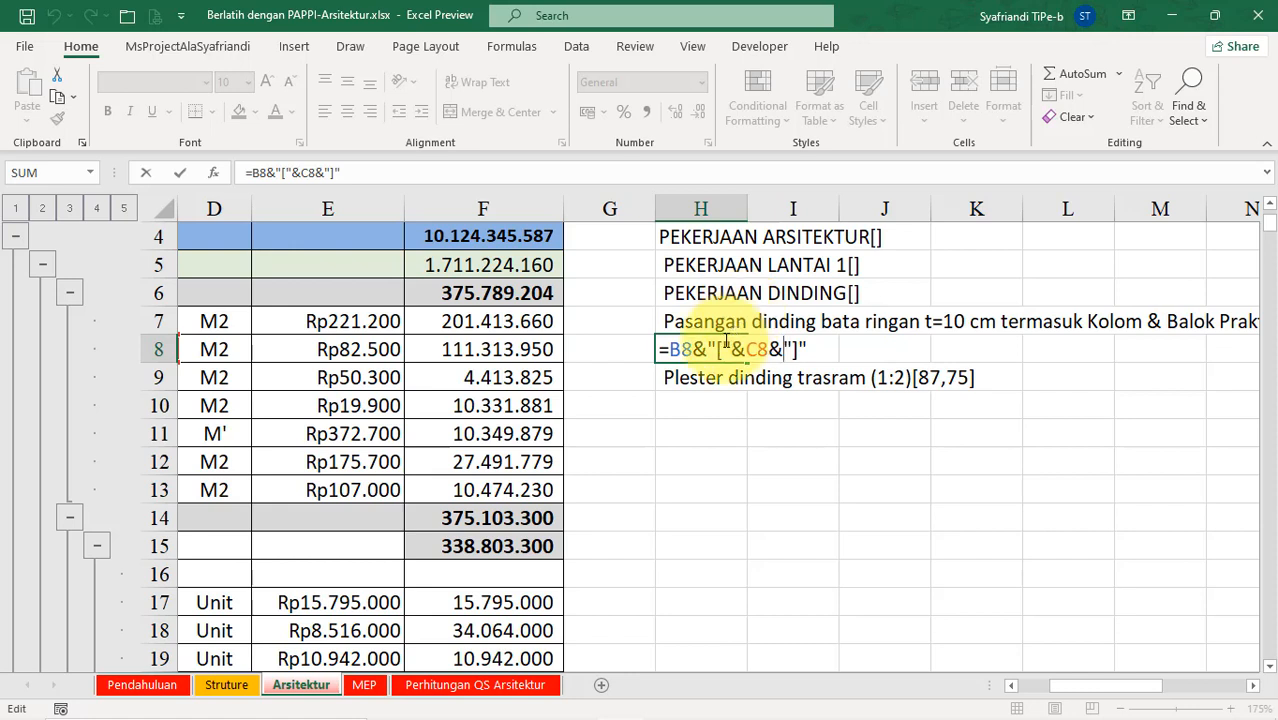
{"action": "left_click", "coordinate": [213, 343]}
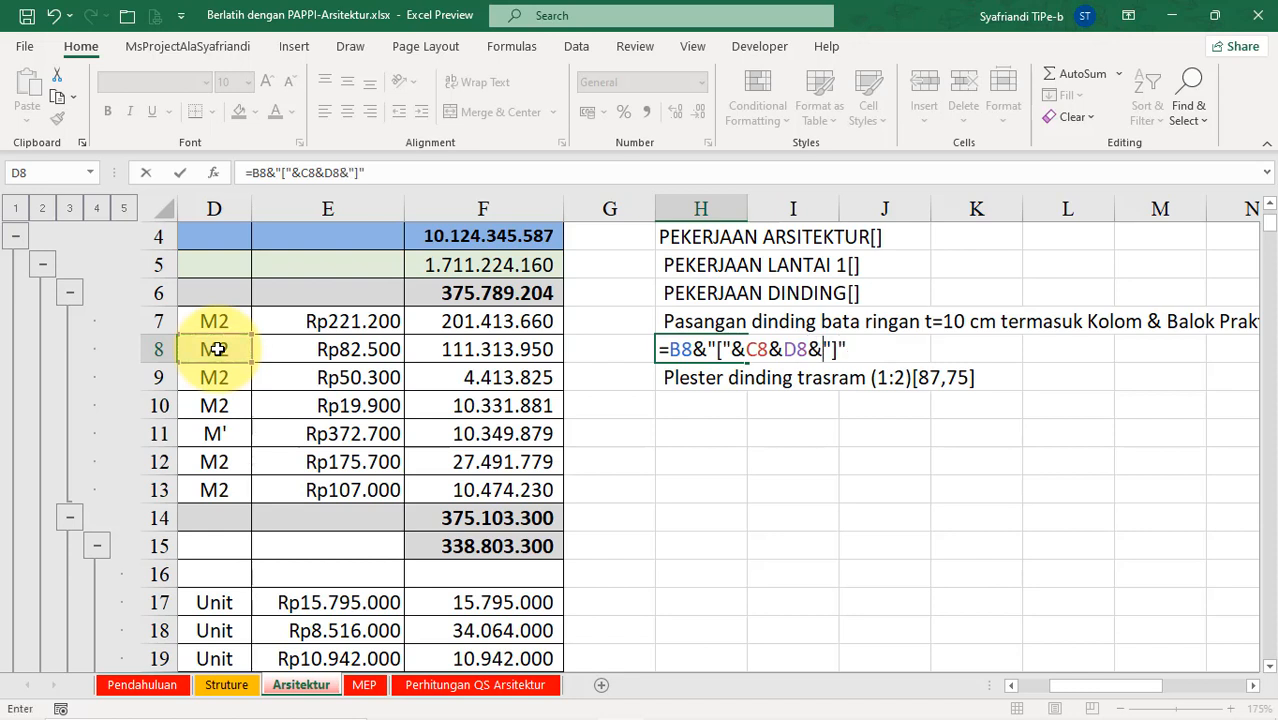
{"action": "type", "text": "&"}
{"action": "key", "text": "Return"}
{"action": "key", "text": "Up"}
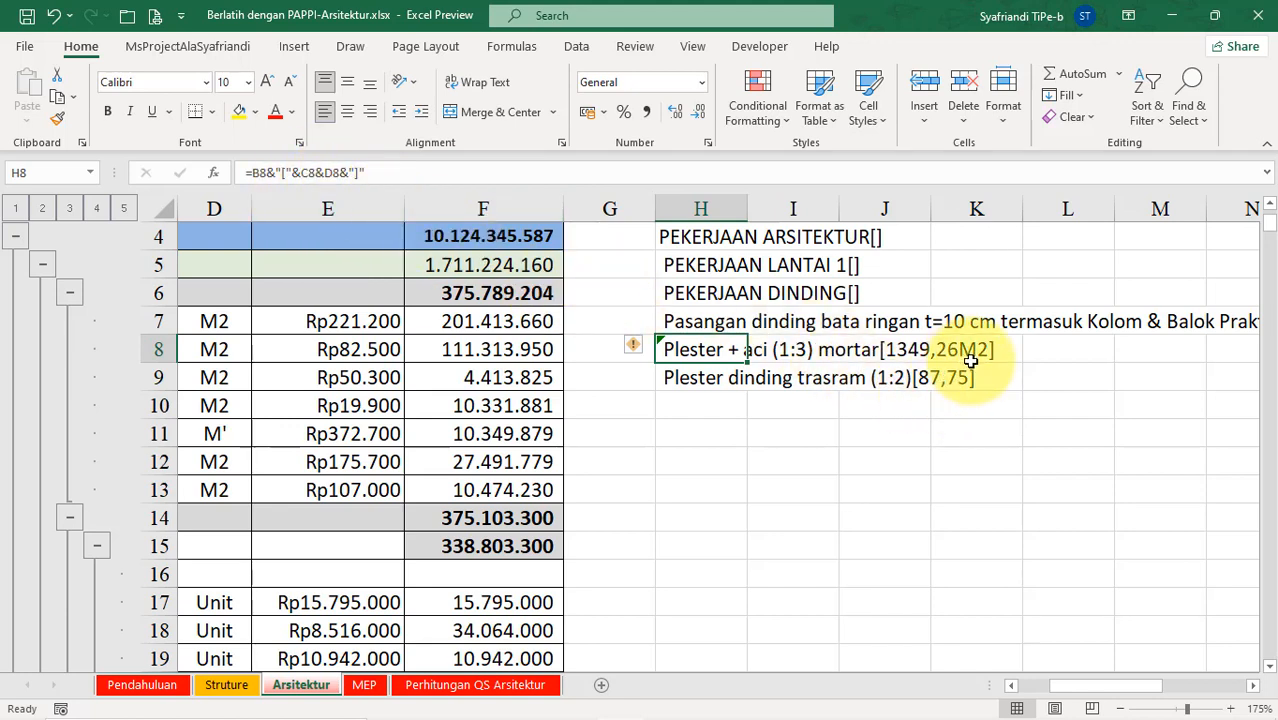
Copy the H8 formula over the whole range H4:H390
{"action": "key", "text": "ctrl+c"}
{"action": "key", "text": "ctrl+Up"}
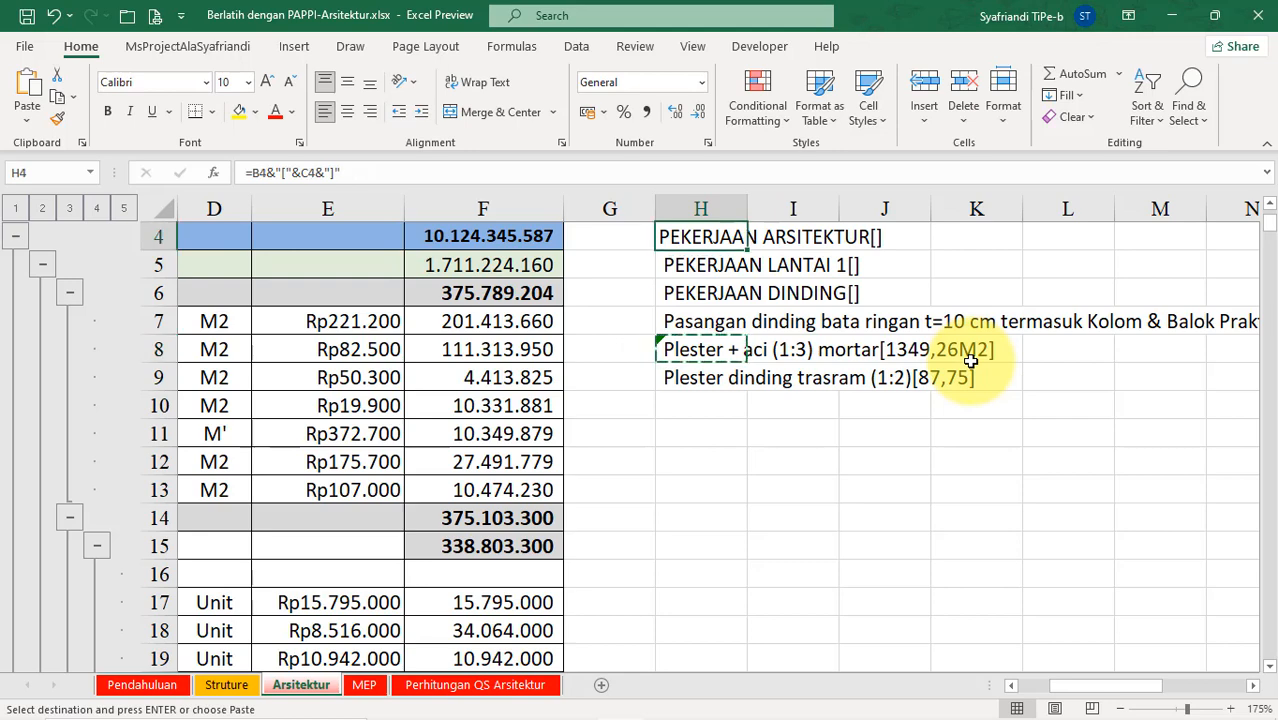
{"action": "key", "text": "ctrl+shift+Down"}
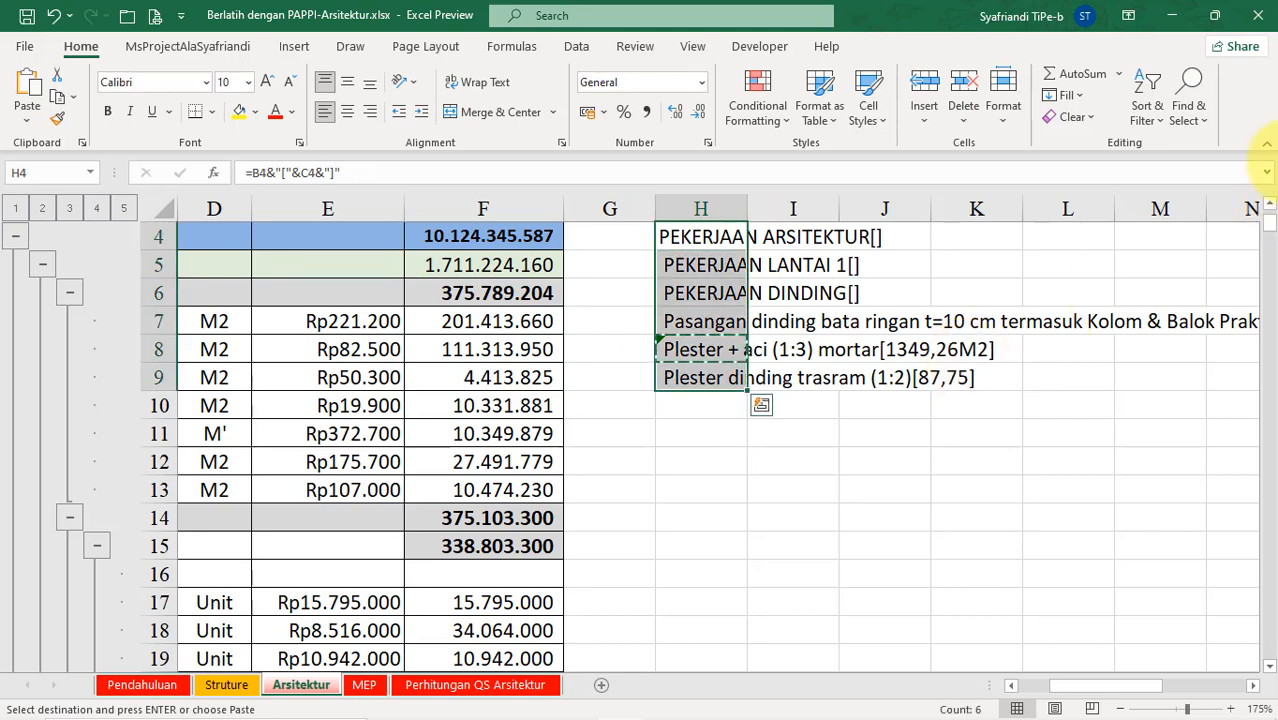
{"action": "left_click_drag", "start_coordinate": [1269, 224], "coordinate": [1170, 673]}
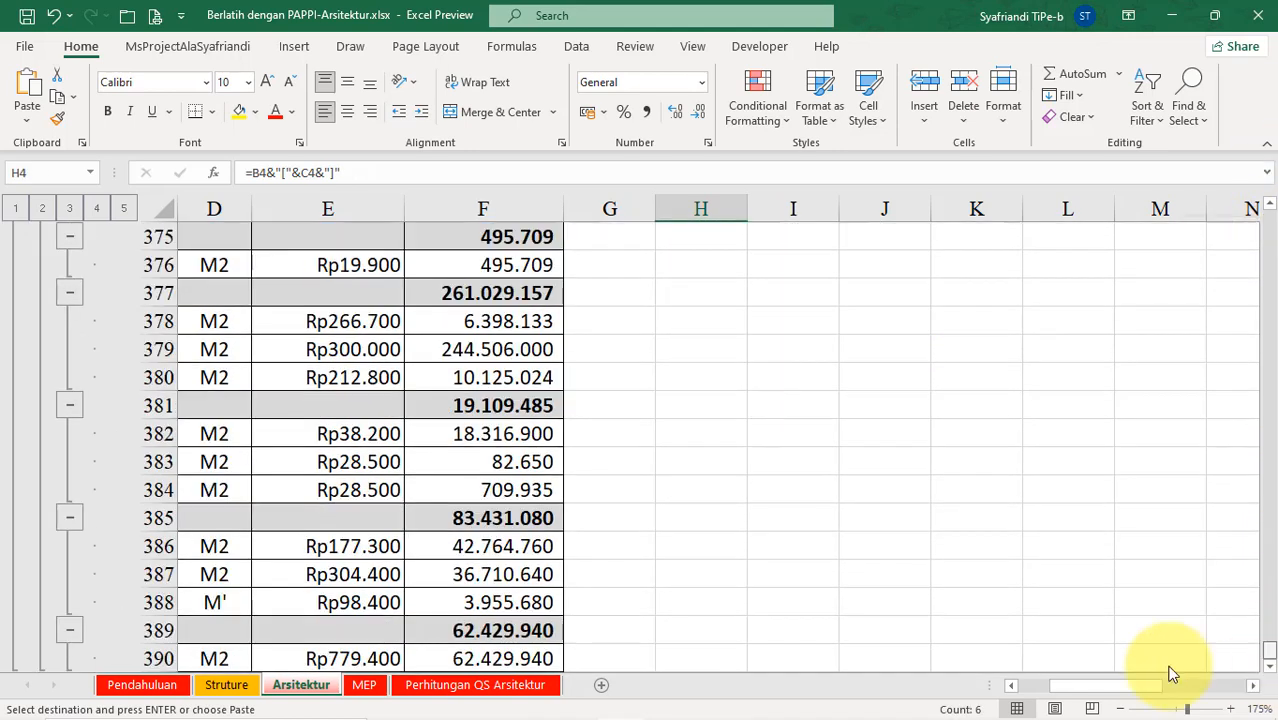
{"action": "scroll", "coordinate": [916, 608], "scroll_direction": "down", "scroll_amount": 3}
{"action": "left_click", "coordinate": [689, 404], "text": "shift"}
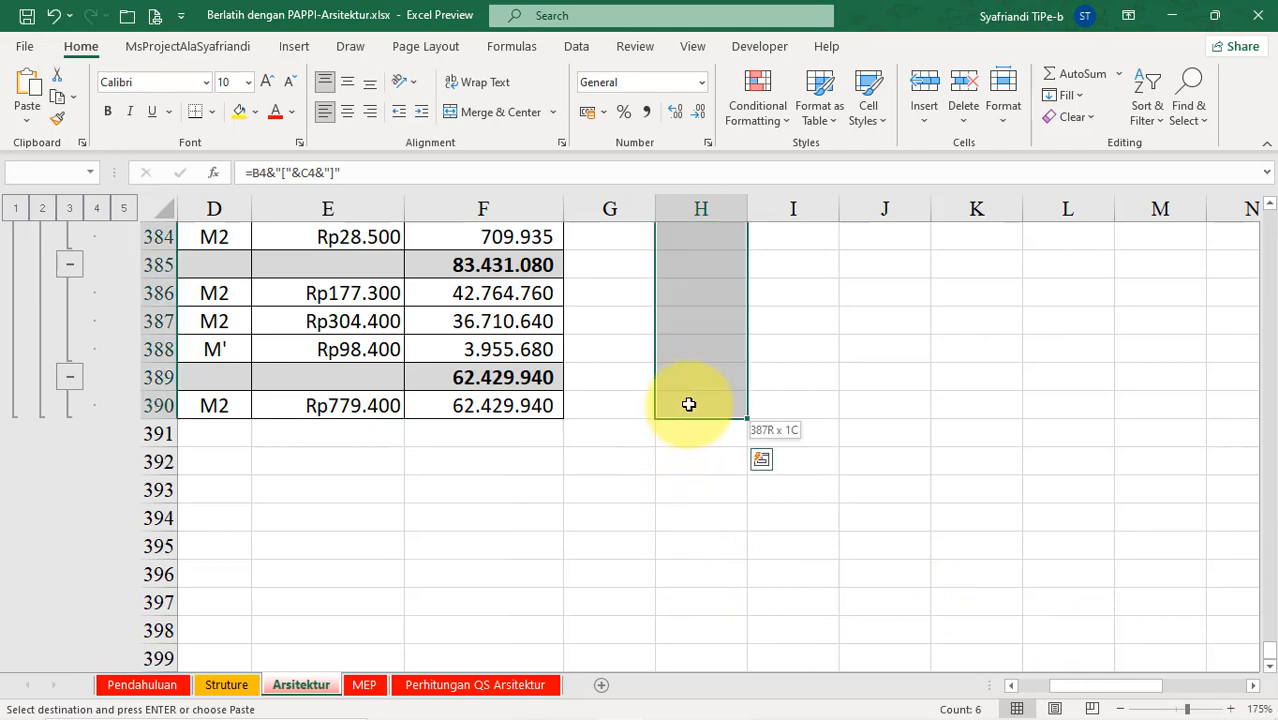
{"action": "key", "text": "ctrl+v"}
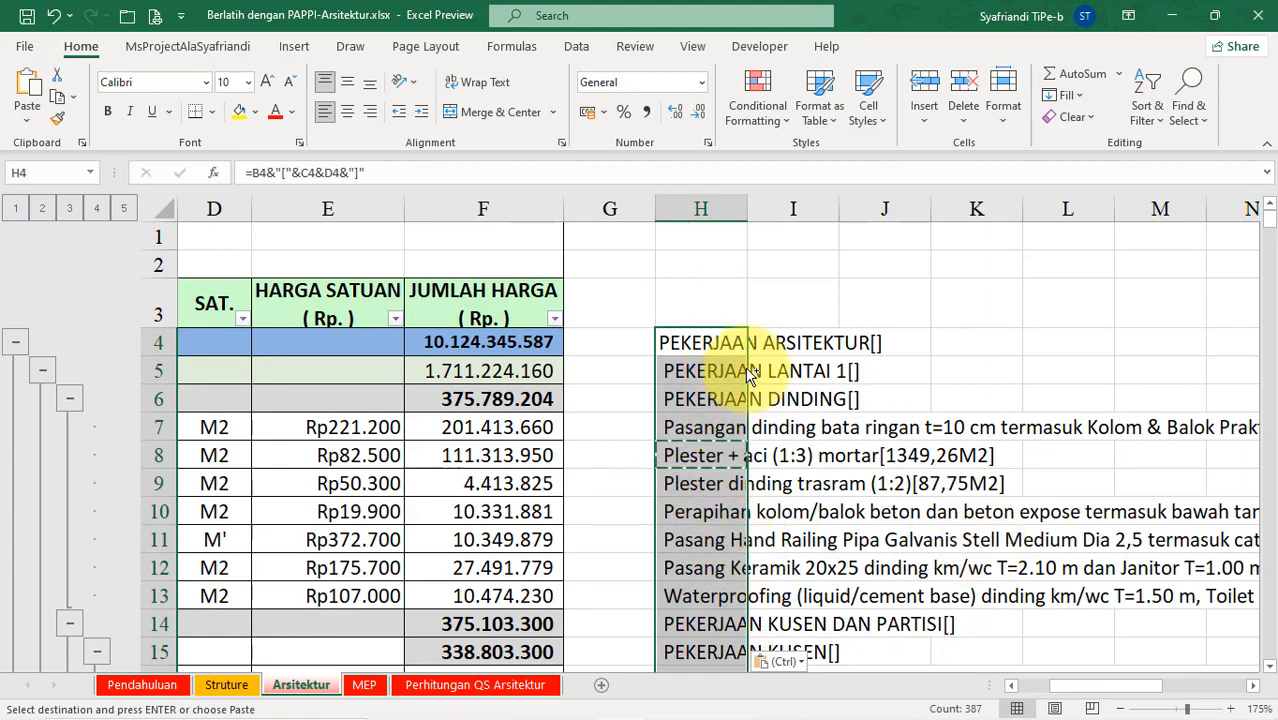
Copy H4:H390 into the Resource Names column of BelajarbersamaPAPPI-11B.mpp in Project, starting at PEKERJAAN ARSITEKTUR and suppressing further error messages
{"action": "key", "text": "ctrl+c"}
{"action": "scroll", "coordinate": [724, 430], "scroll_direction": "down", "scroll_amount": 1}
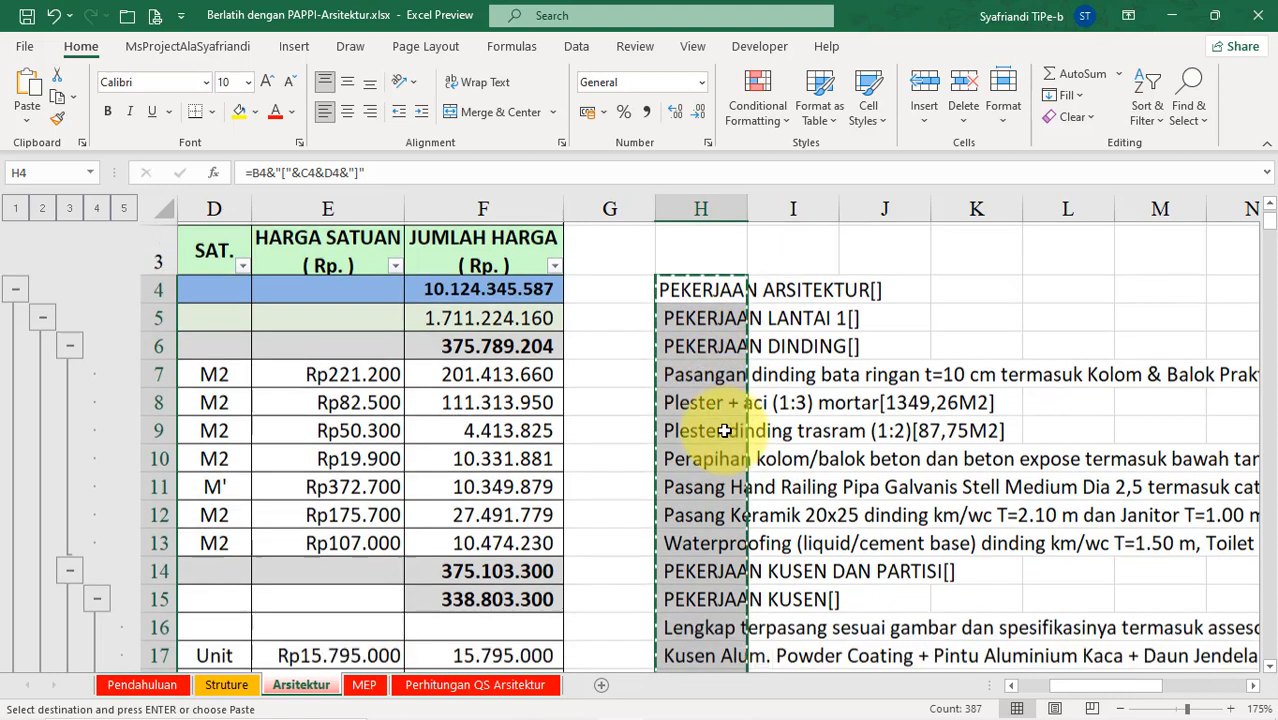
{"action": "scroll", "coordinate": [724, 430], "scroll_direction": "down", "scroll_amount": 4}
{"action": "mouse_move", "coordinate": [665, 702]}
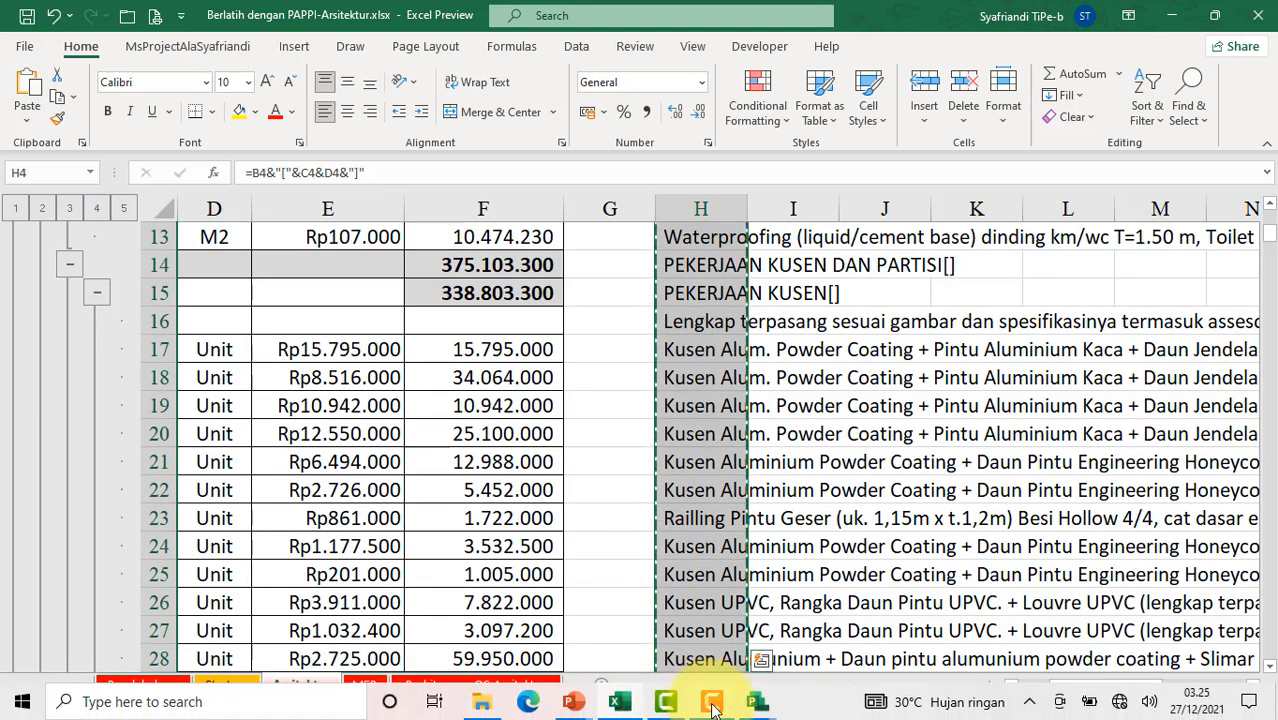
{"action": "left_click", "coordinate": [757, 701]}
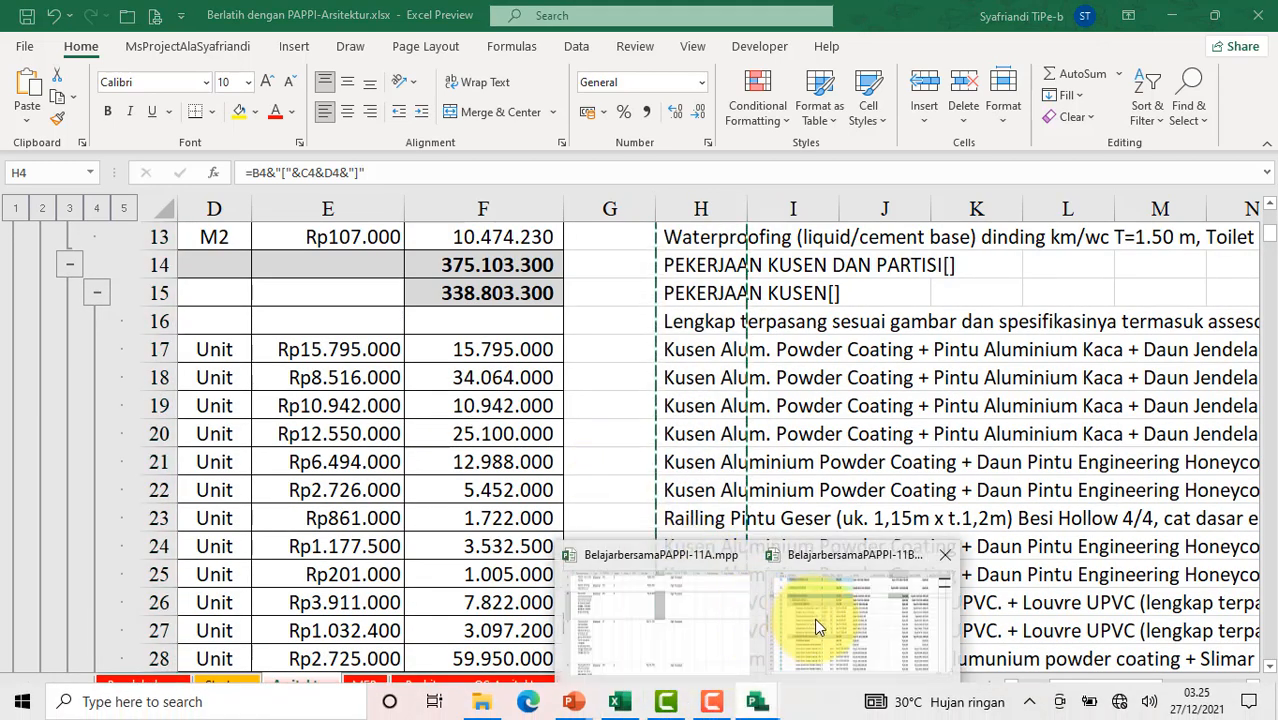
{"action": "left_click", "coordinate": [832, 608]}
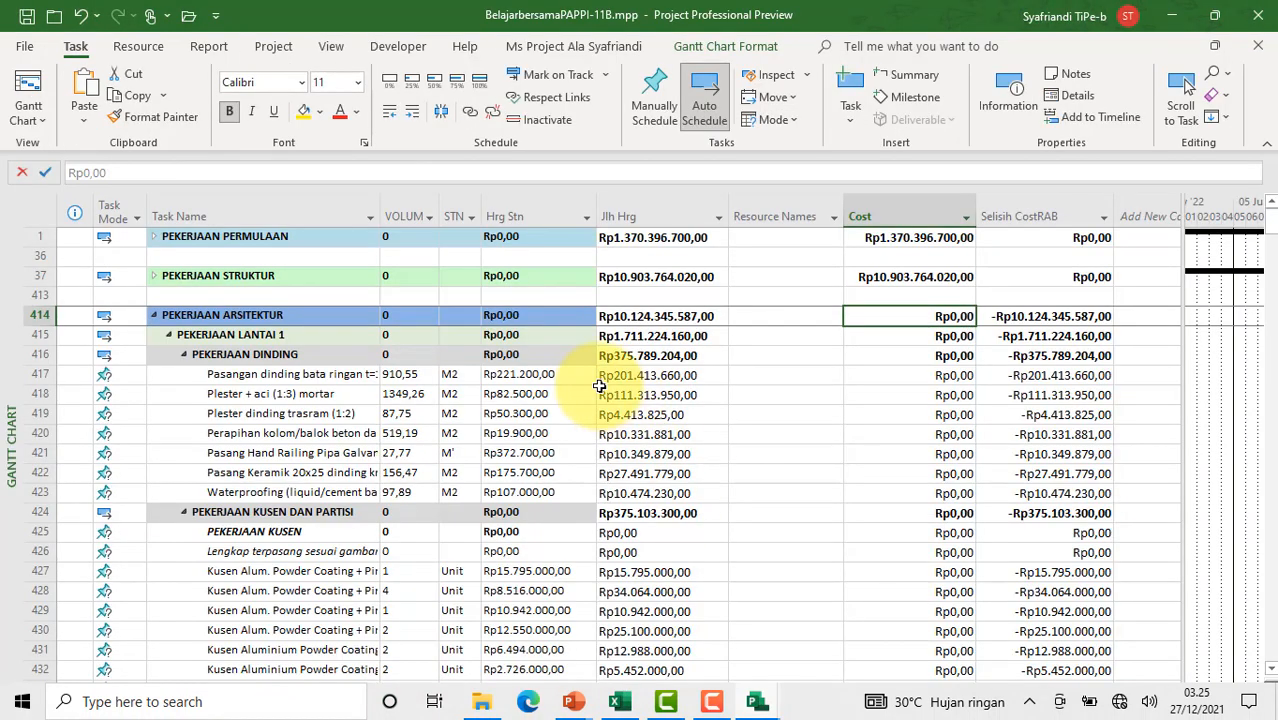
{"action": "left_click", "coordinate": [775, 311]}
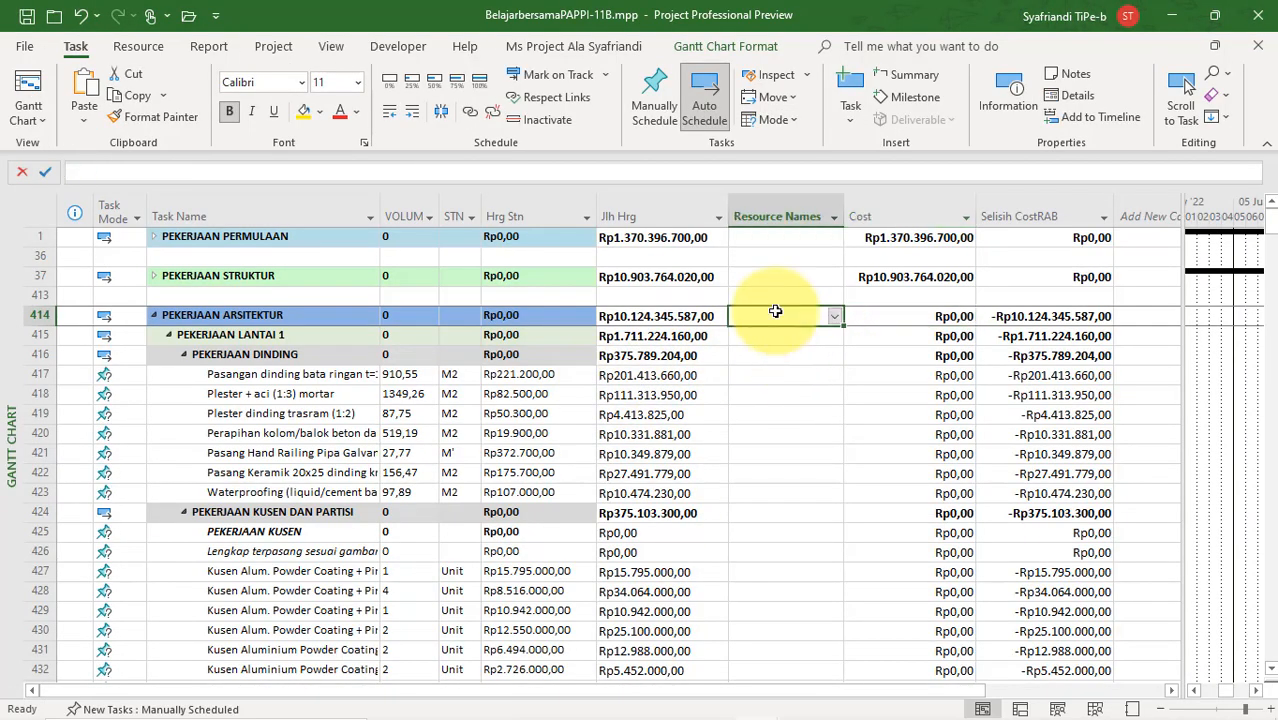
{"action": "key", "text": "ctrl+v"}
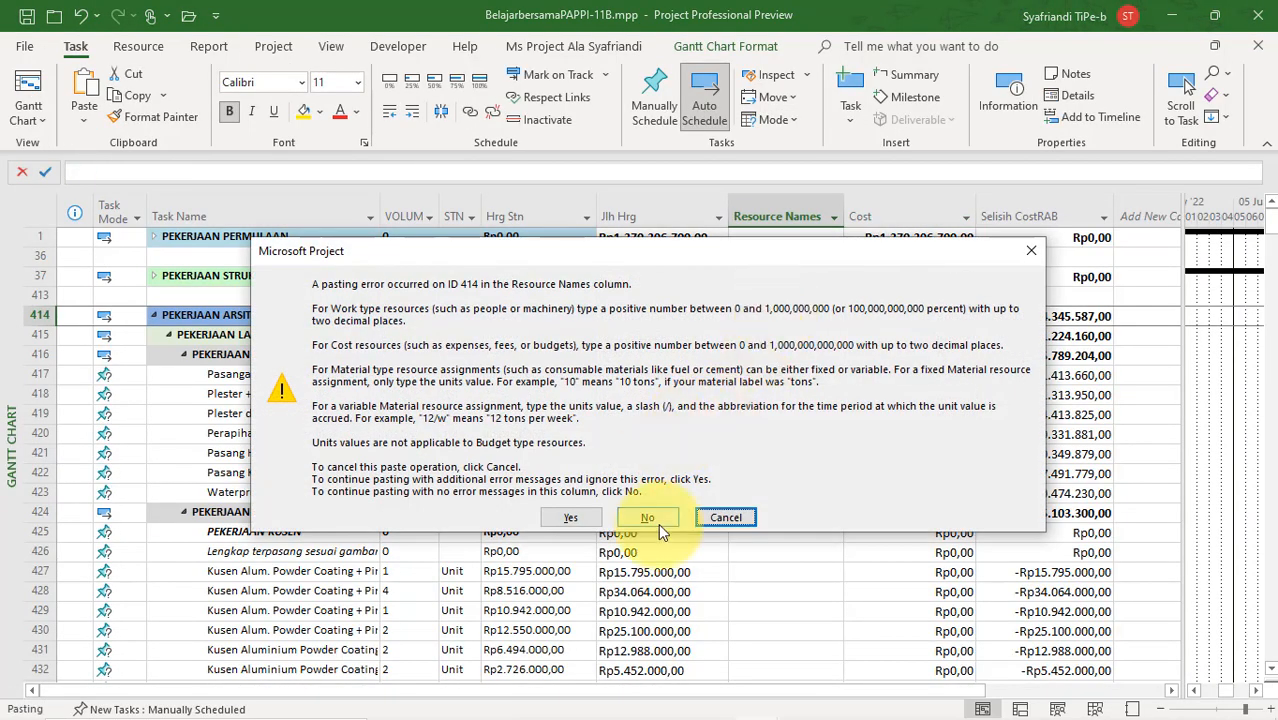
{"action": "left_click", "coordinate": [658, 520]}
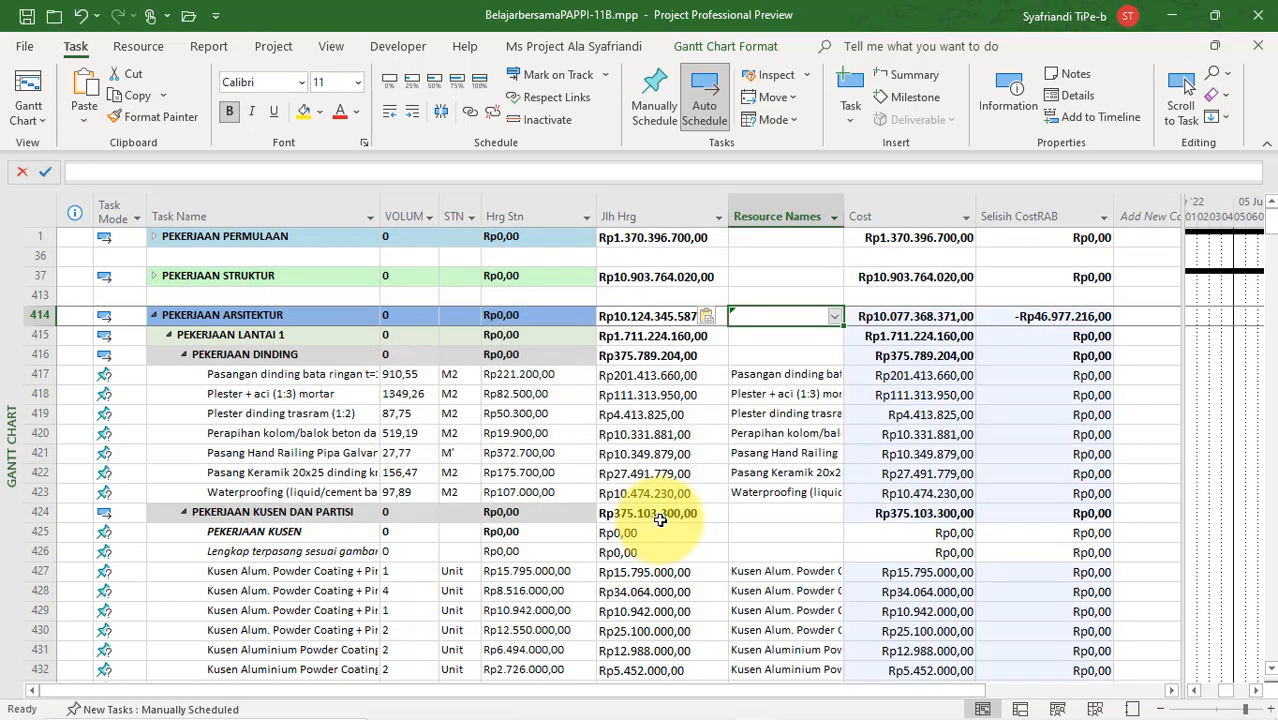
Check the Selisih CostRAB column from PEKERJAAN ARSITEKTUR down through PEKERJAAN LANTAI 2 for tasks whose cost differs from the budget
{"action": "left_click", "coordinate": [1053, 316]}
{"action": "scroll", "coordinate": [920, 390], "scroll_direction": "down", "scroll_amount": 2}
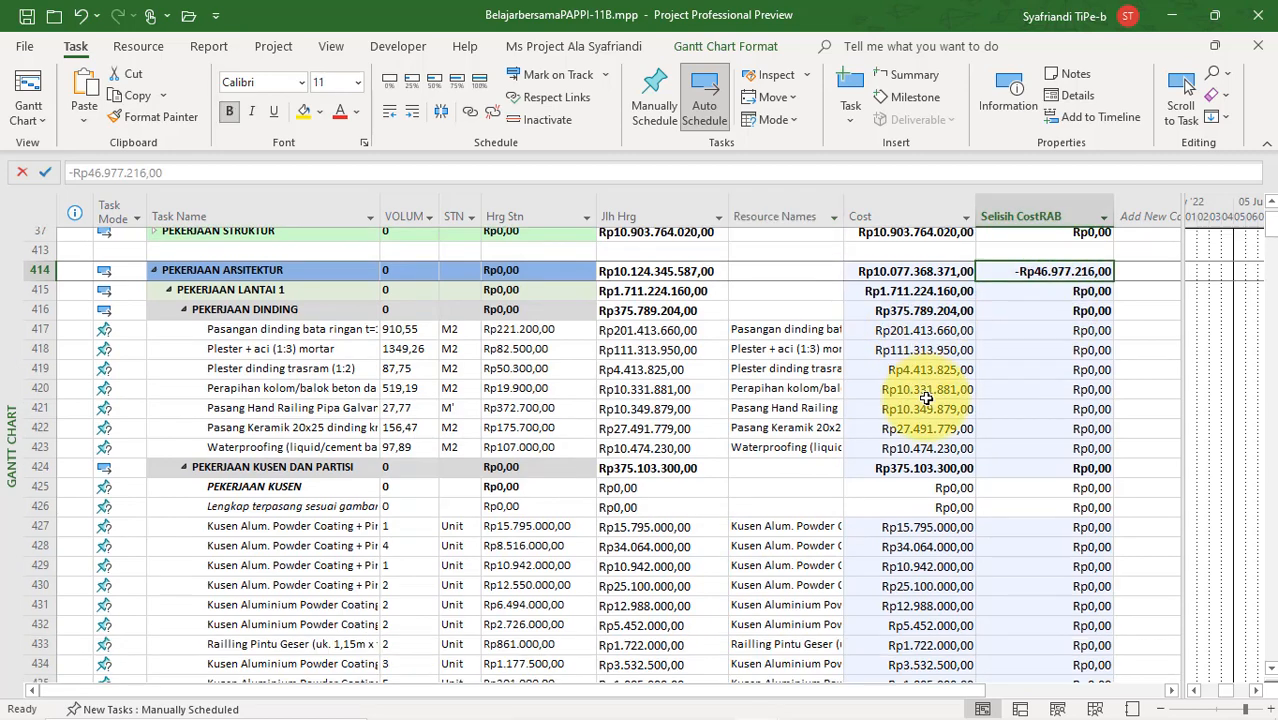
{"action": "scroll", "coordinate": [920, 400], "scroll_direction": "up", "scroll_amount": 2}
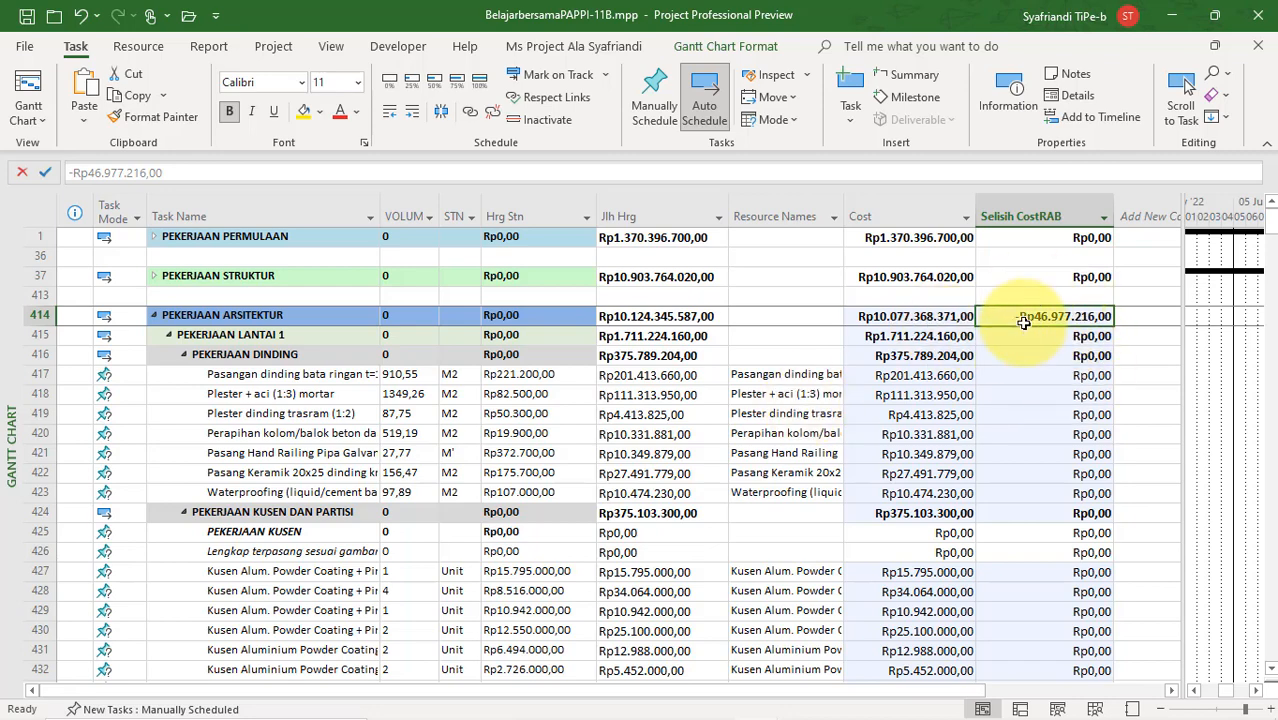
{"action": "scroll", "coordinate": [1019, 413], "scroll_direction": "down", "scroll_amount": 14}
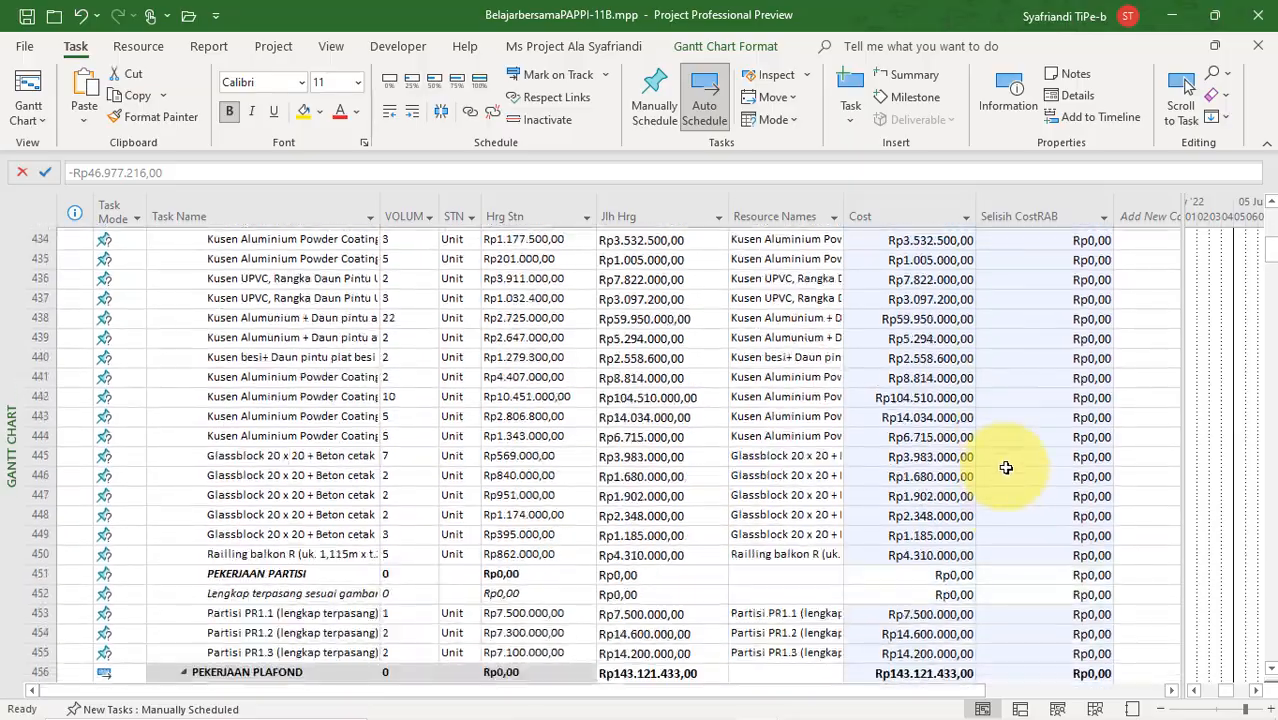
{"action": "scroll", "coordinate": [1013, 460], "scroll_direction": "down", "scroll_amount": 15}
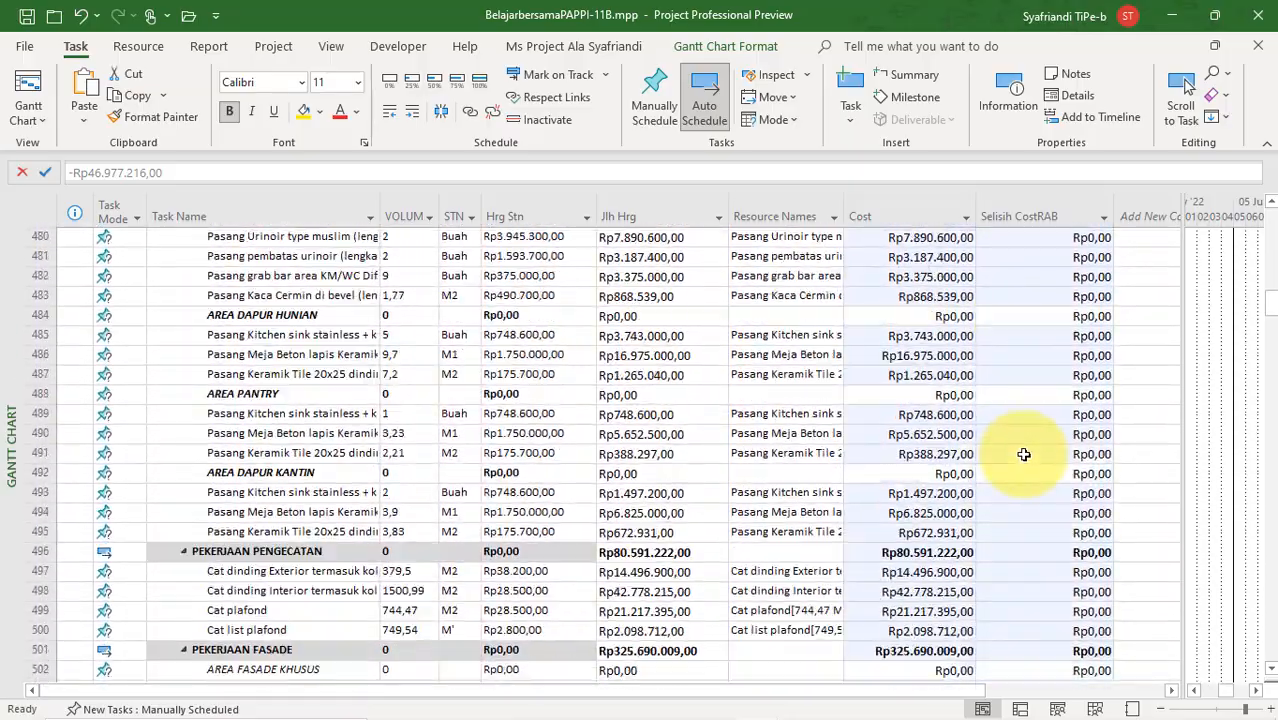
{"action": "scroll", "coordinate": [1045, 465], "scroll_direction": "down", "scroll_amount": 5}
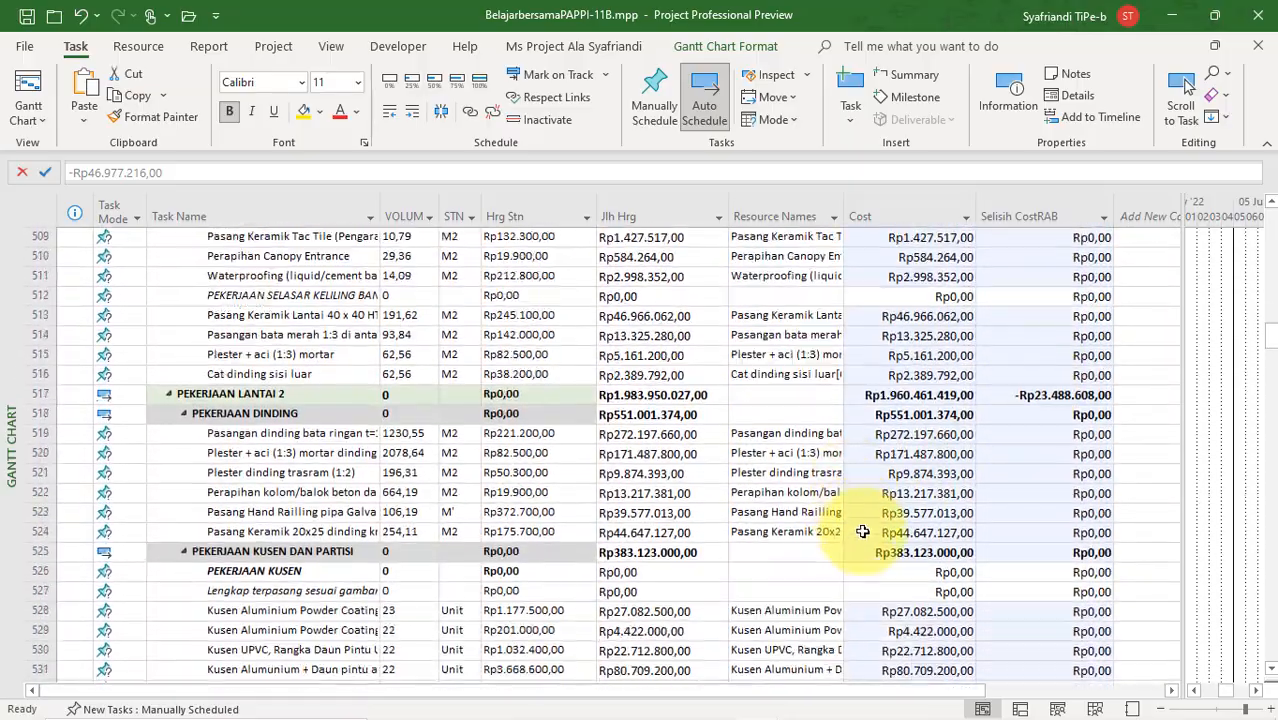
{"action": "scroll", "coordinate": [1054, 484], "scroll_direction": "down", "scroll_amount": 11}
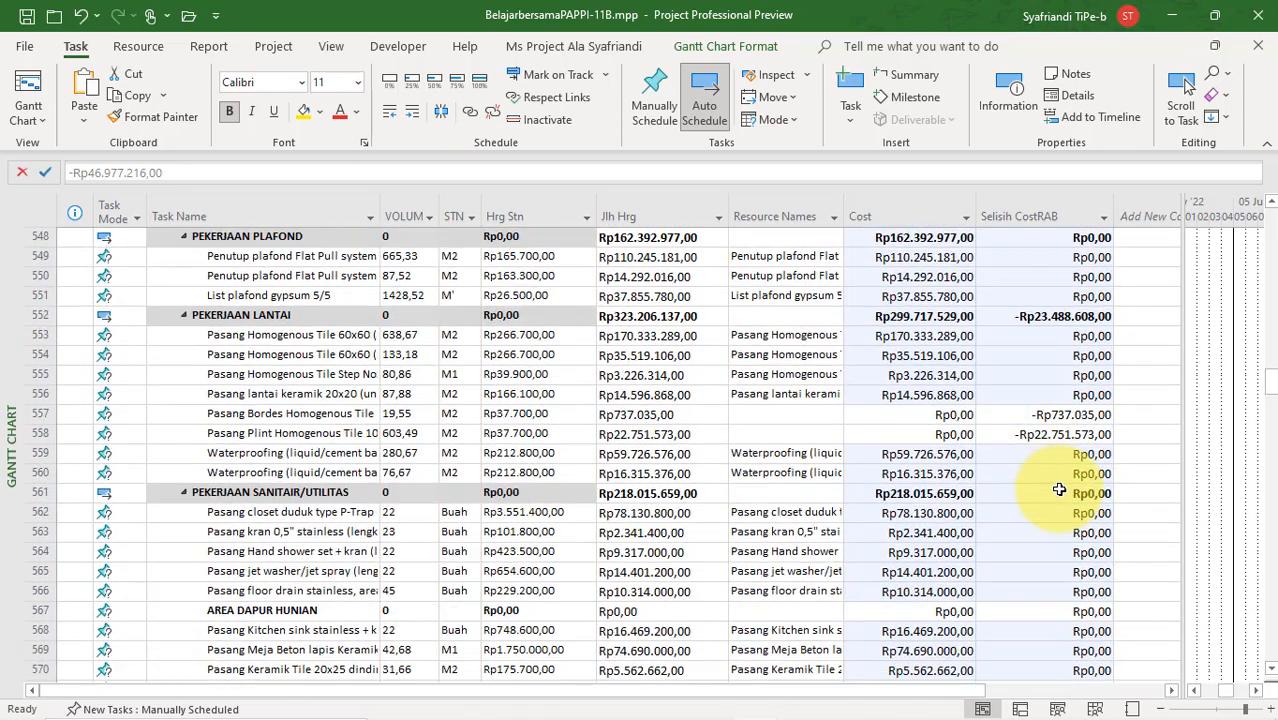
Copy the task names of rows 557 and 558, the Bordes and Plint Homogenous Tile items, into their Resource Names cells
{"action": "left_click", "coordinate": [776, 416]}
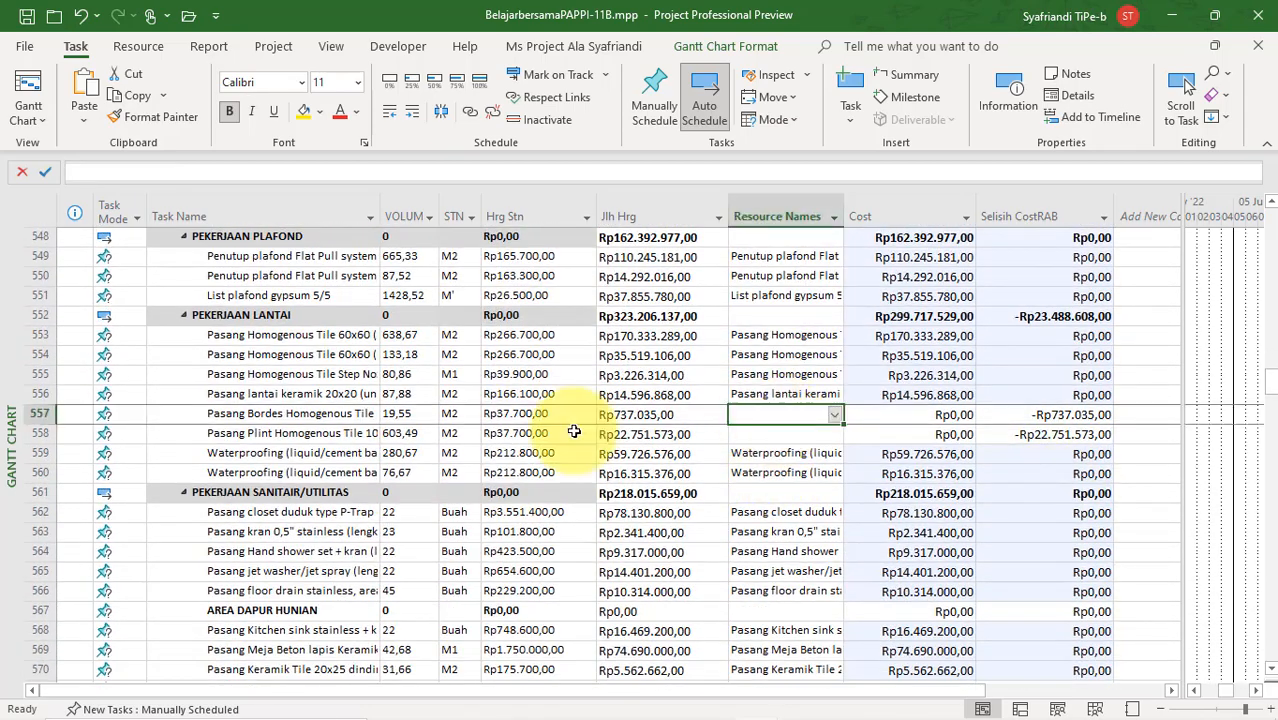
{"action": "left_click", "coordinate": [291, 418]}
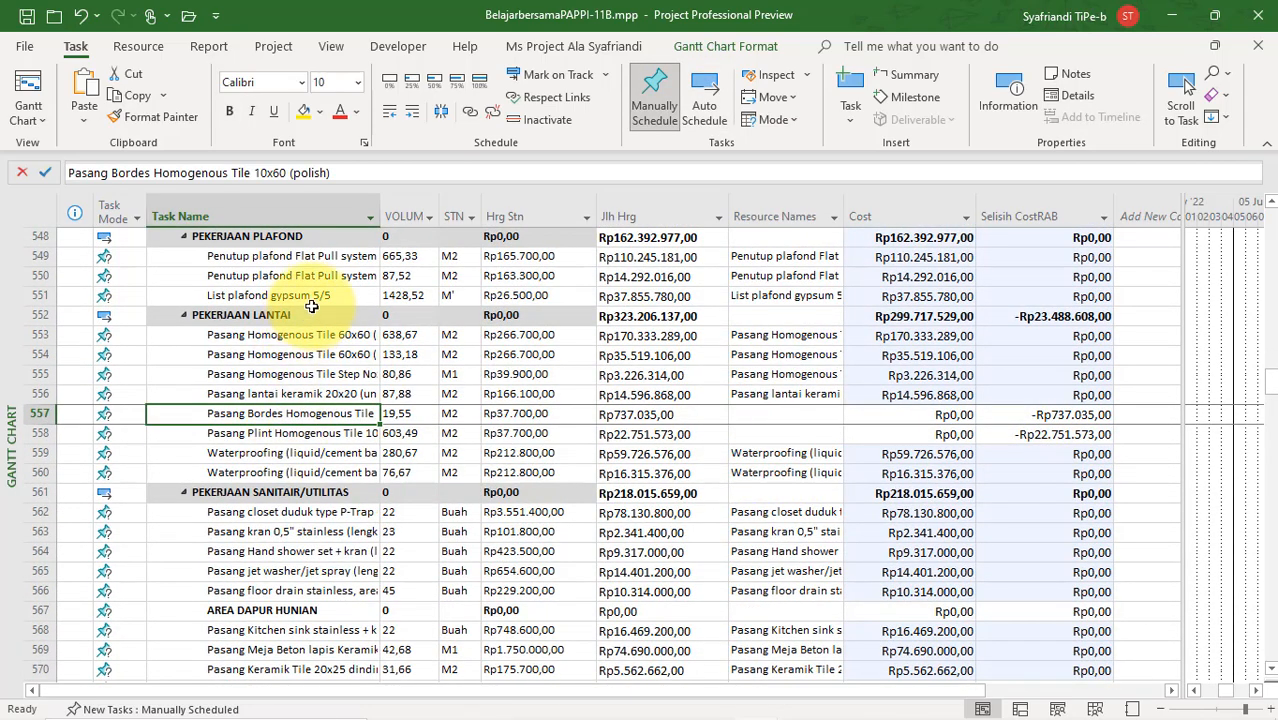
{"action": "left_click_drag", "start_coordinate": [300, 420], "coordinate": [317, 433]}
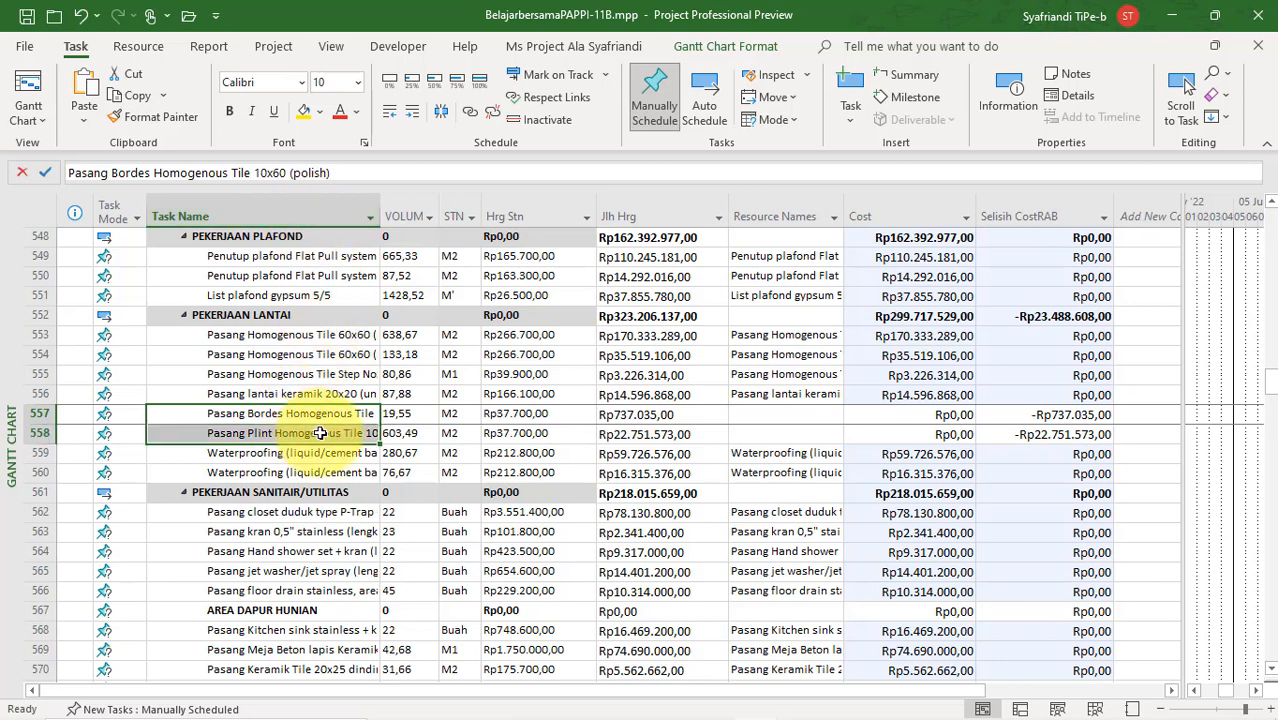
{"action": "left_click", "coordinate": [768, 415]}
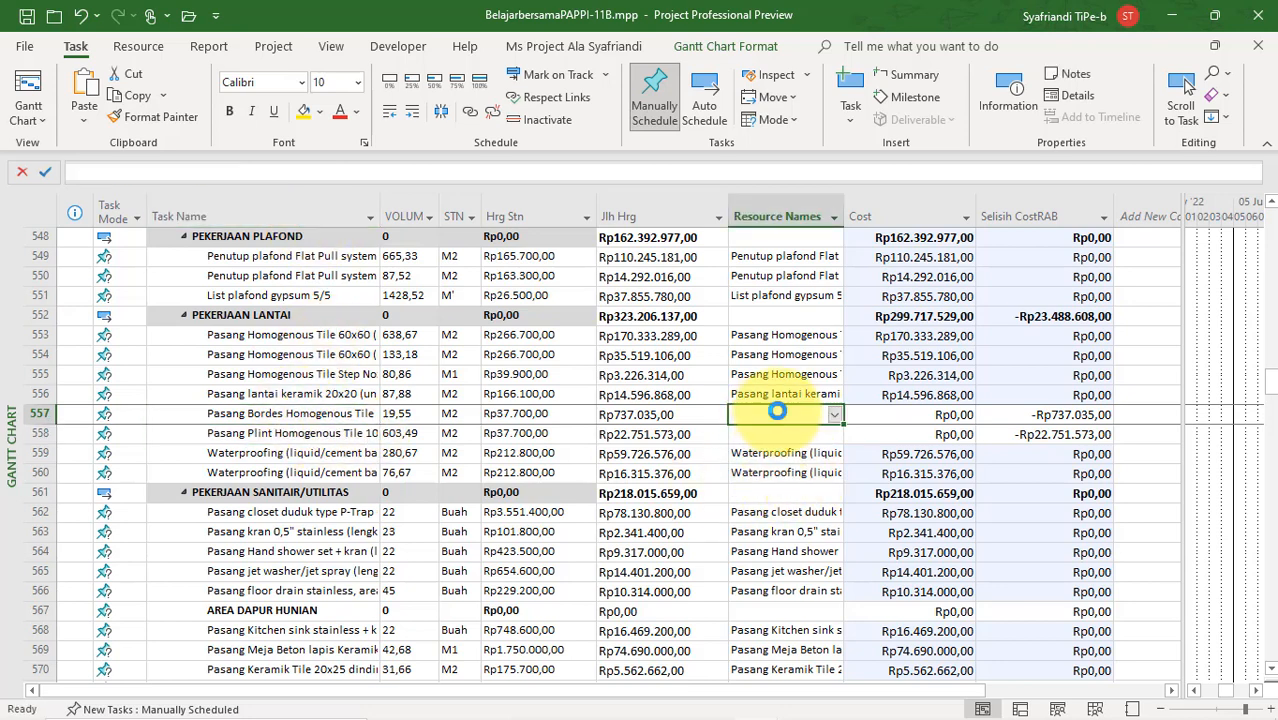
{"action": "key", "text": "ctrl+v"}
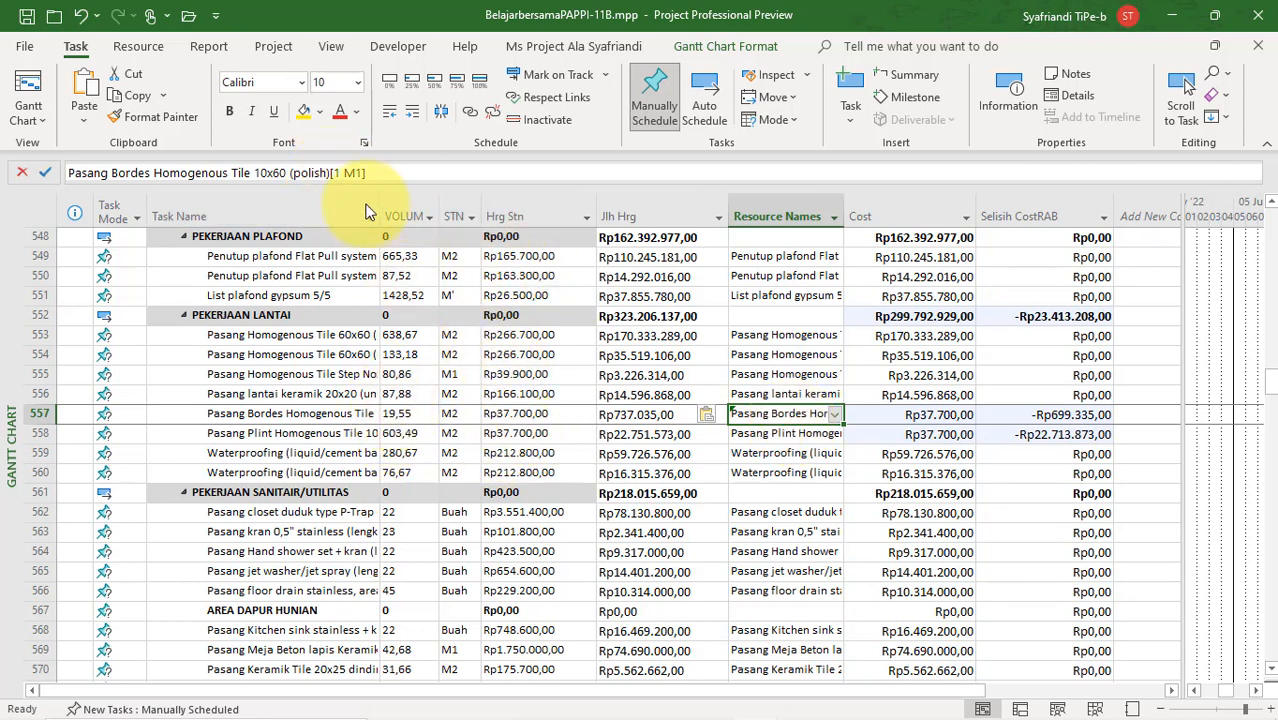
Set the resource quantities to 19,55 M1 for the Bordes tile in row 557 and 603,49 M1 for the Plint tile in row 558
{"action": "left_click", "coordinate": [343, 172]}
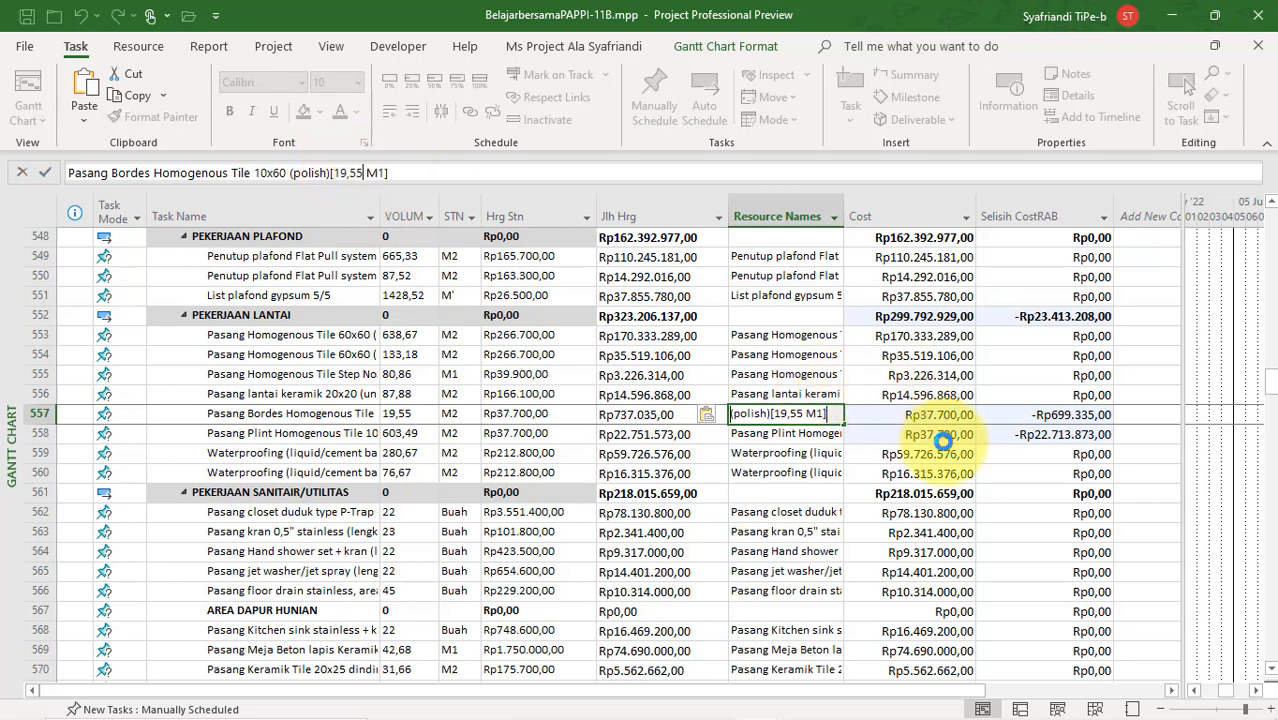
{"action": "key", "text": "Return"}
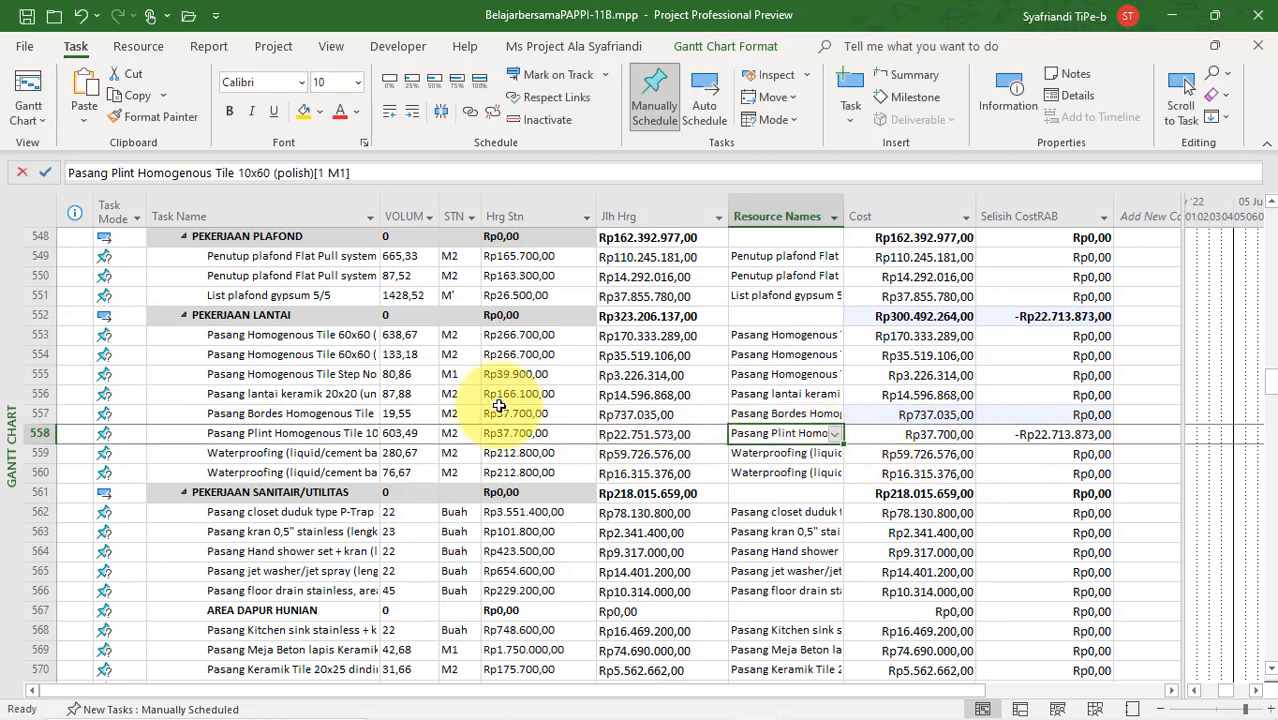
{"action": "left_click", "coordinate": [411, 435]}
{"action": "left_click_drag", "start_coordinate": [172, 172], "coordinate": [3, 171]}
{"action": "key", "text": "ctrl+c"}
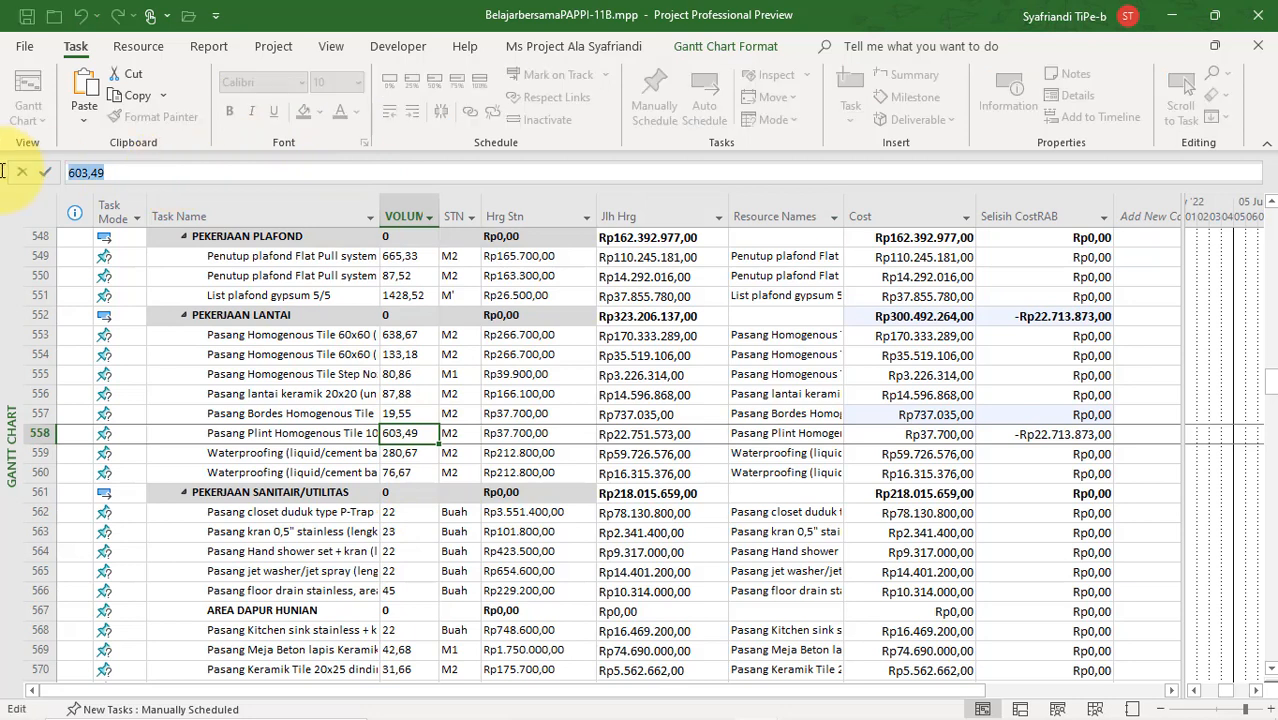
{"action": "left_click", "coordinate": [815, 436]}
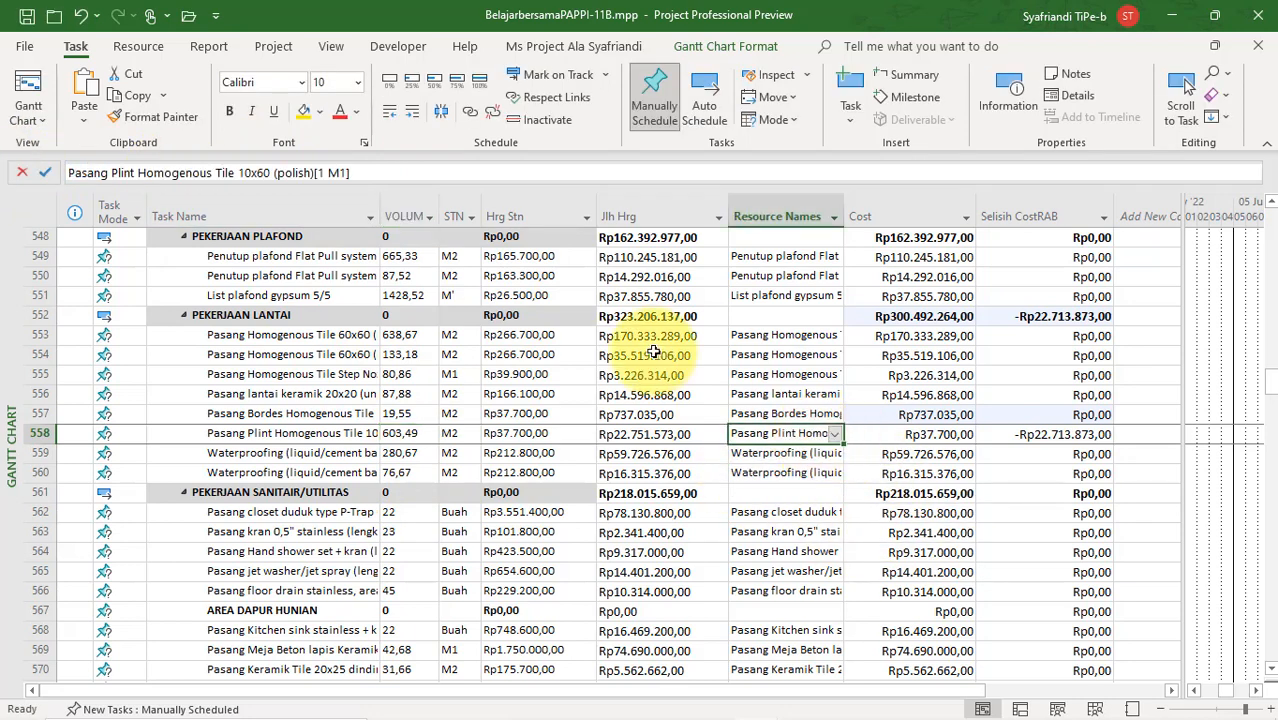
{"action": "left_click", "coordinate": [317, 174]}
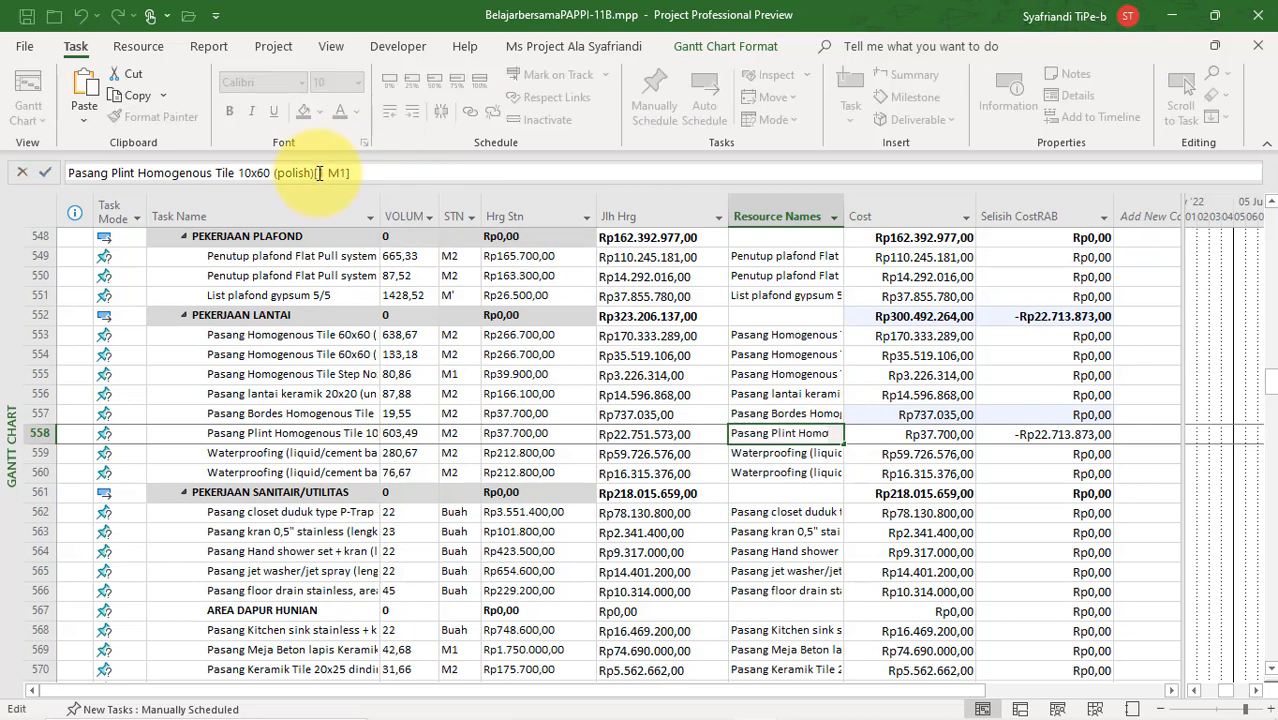
{"action": "key", "text": "ctrl+v"}
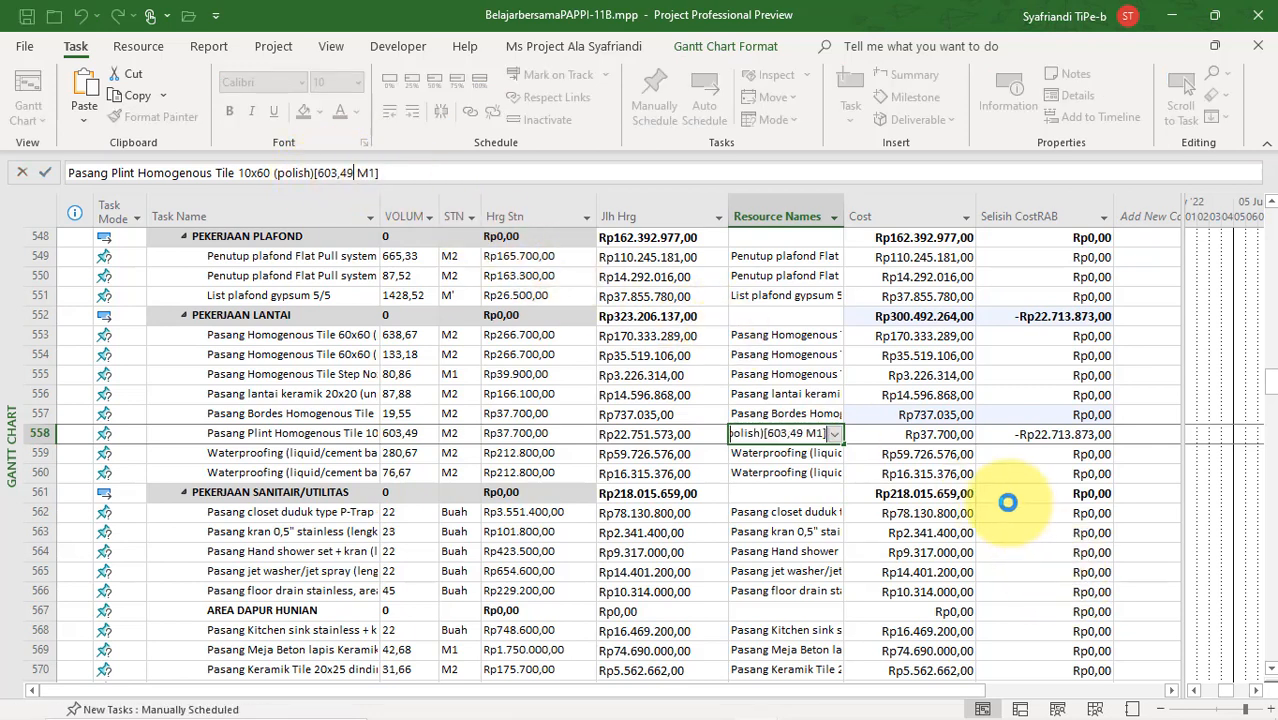
{"action": "key", "text": "Return"}
Collapse PEKERJAAN LANTAI 1, 2 and 3, plus PEKERJAAN DINDING and PEKERJAAN KUSEN DAN PARTISI under PEKERJAAN LANTAI 4
{"action": "scroll", "coordinate": [1066, 480], "scroll_direction": "down", "scroll_amount": 11}
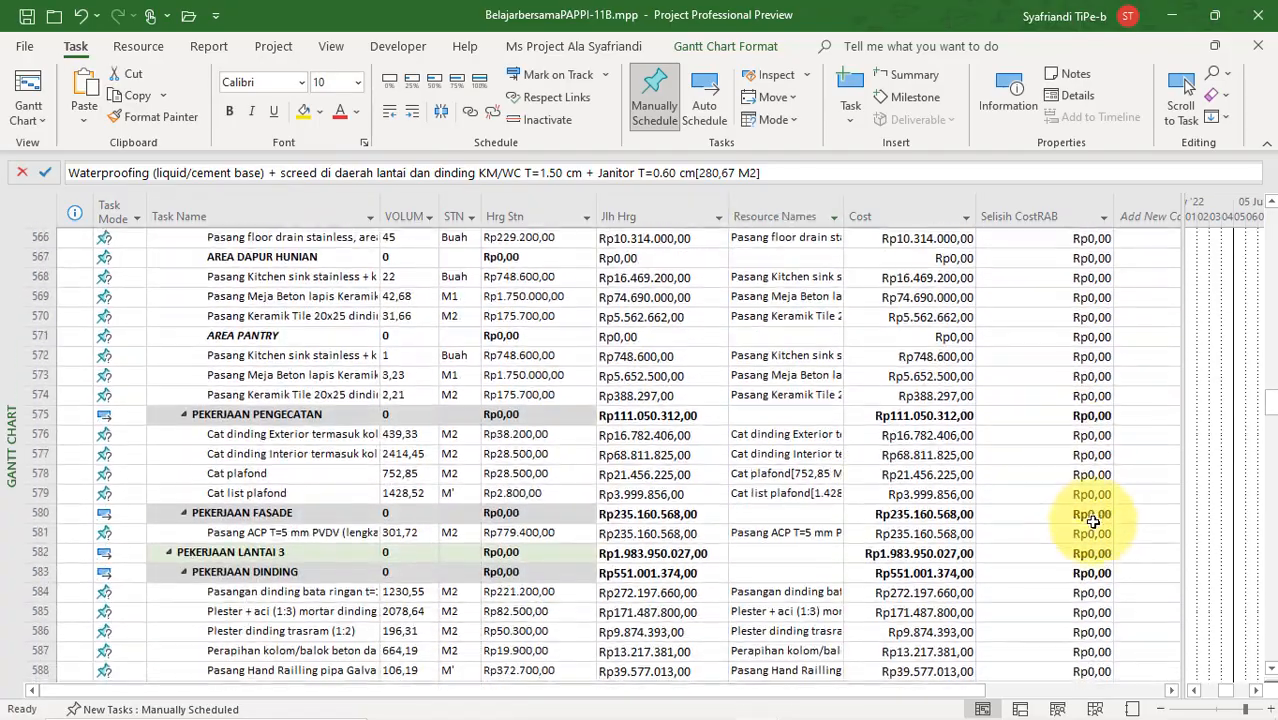
{"action": "scroll", "coordinate": [1093, 521], "scroll_direction": "down", "scroll_amount": 2}
{"action": "scroll", "coordinate": [1095, 524], "scroll_direction": "up", "scroll_amount": 18}
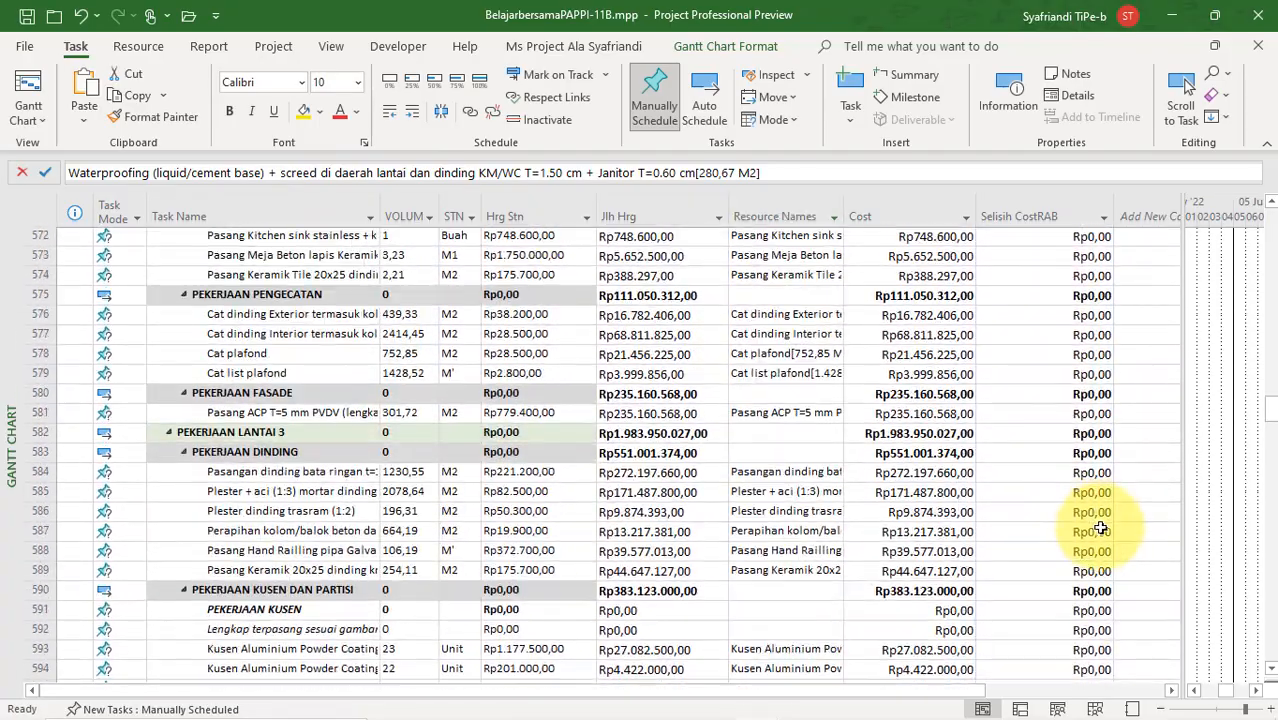
{"action": "scroll", "coordinate": [1098, 527], "scroll_direction": "up", "scroll_amount": 14}
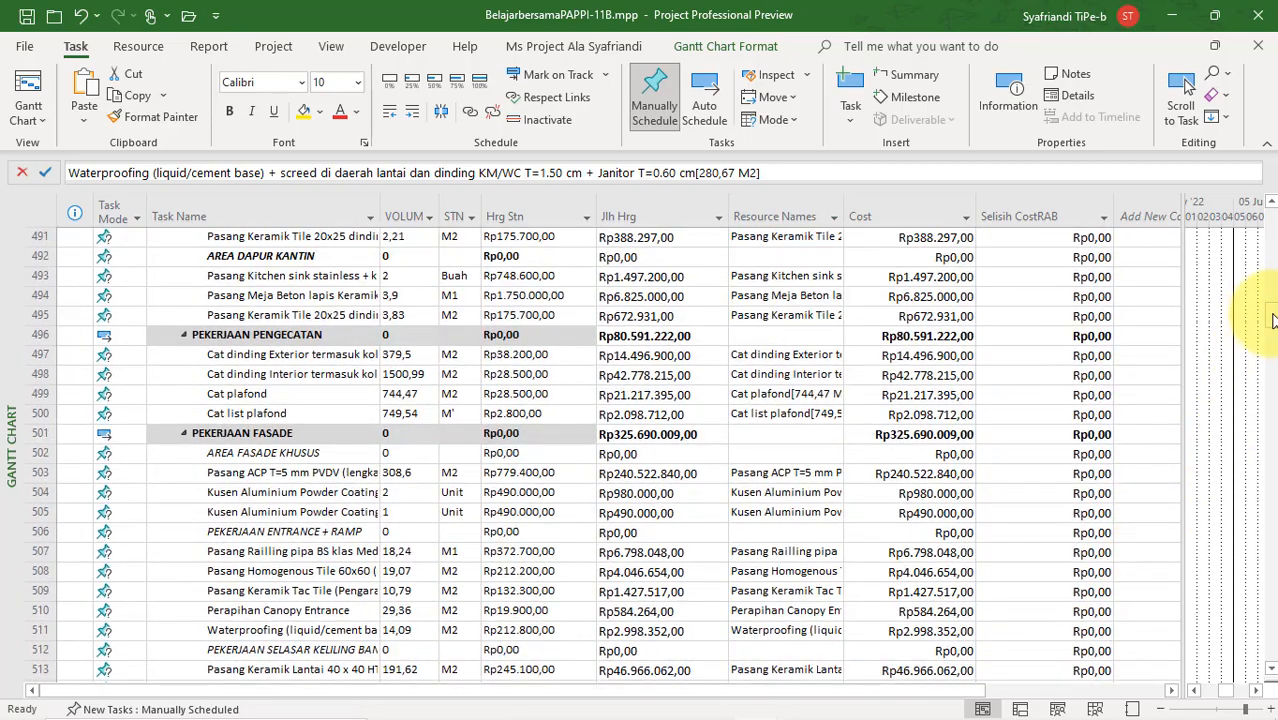
{"action": "left_click_drag", "start_coordinate": [1270, 318], "coordinate": [1268, 245]}
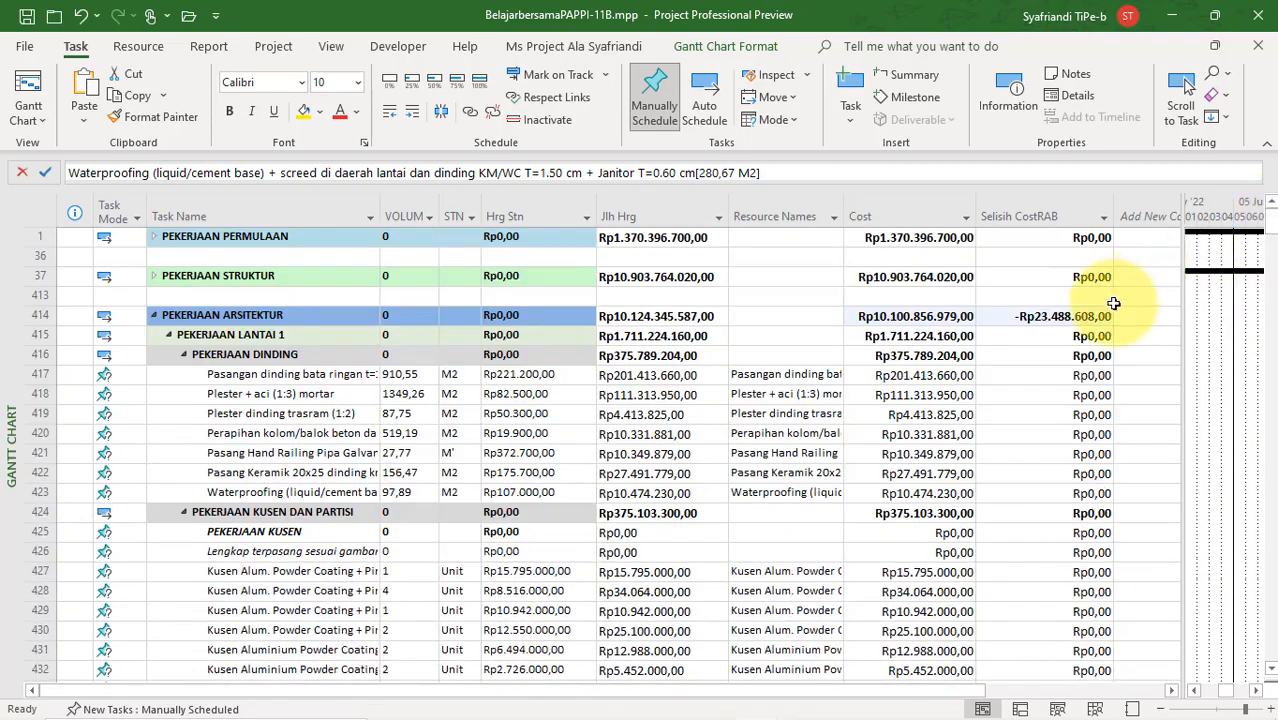
{"action": "left_click", "coordinate": [169, 340]}
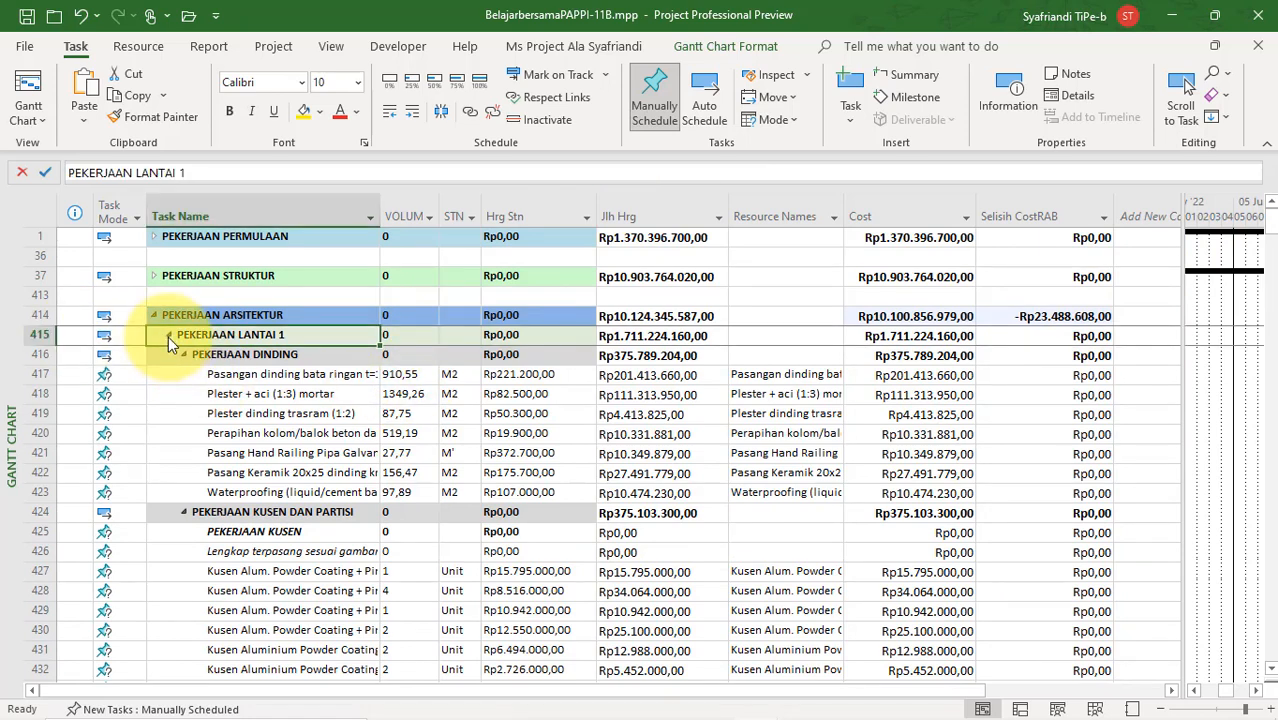
{"action": "left_click", "coordinate": [170, 354]}
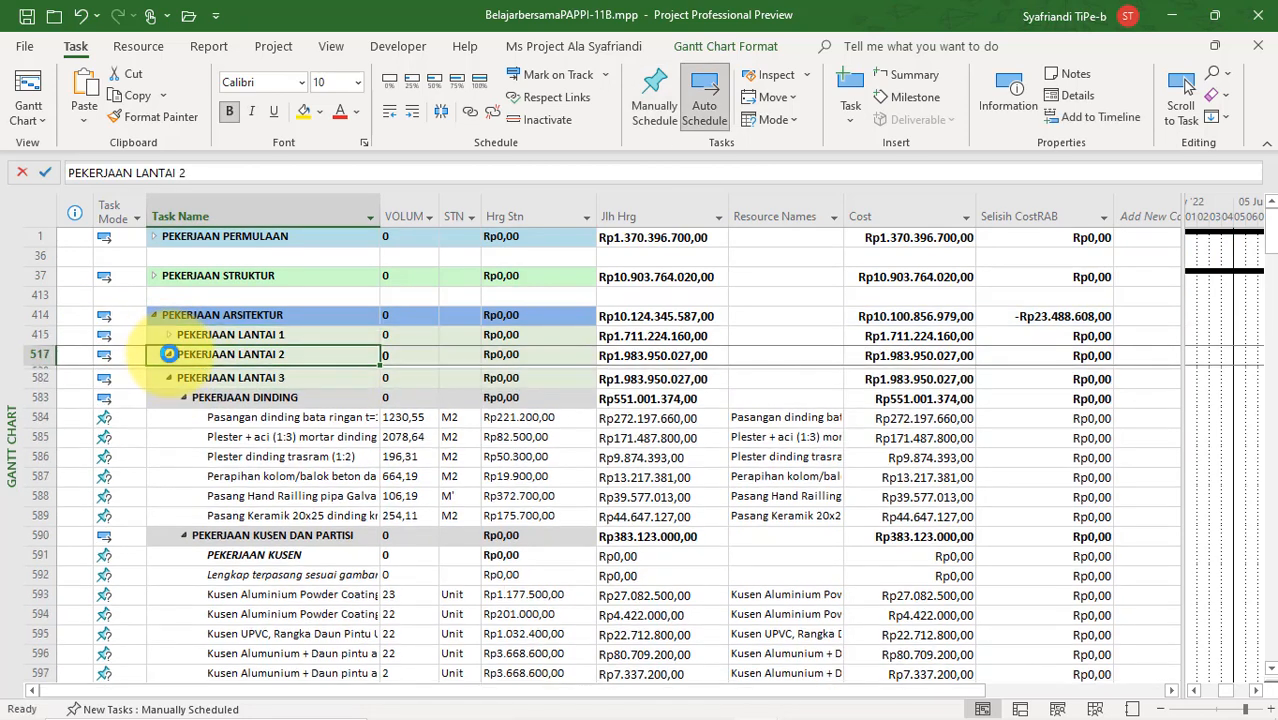
{"action": "left_click", "coordinate": [168, 372]}
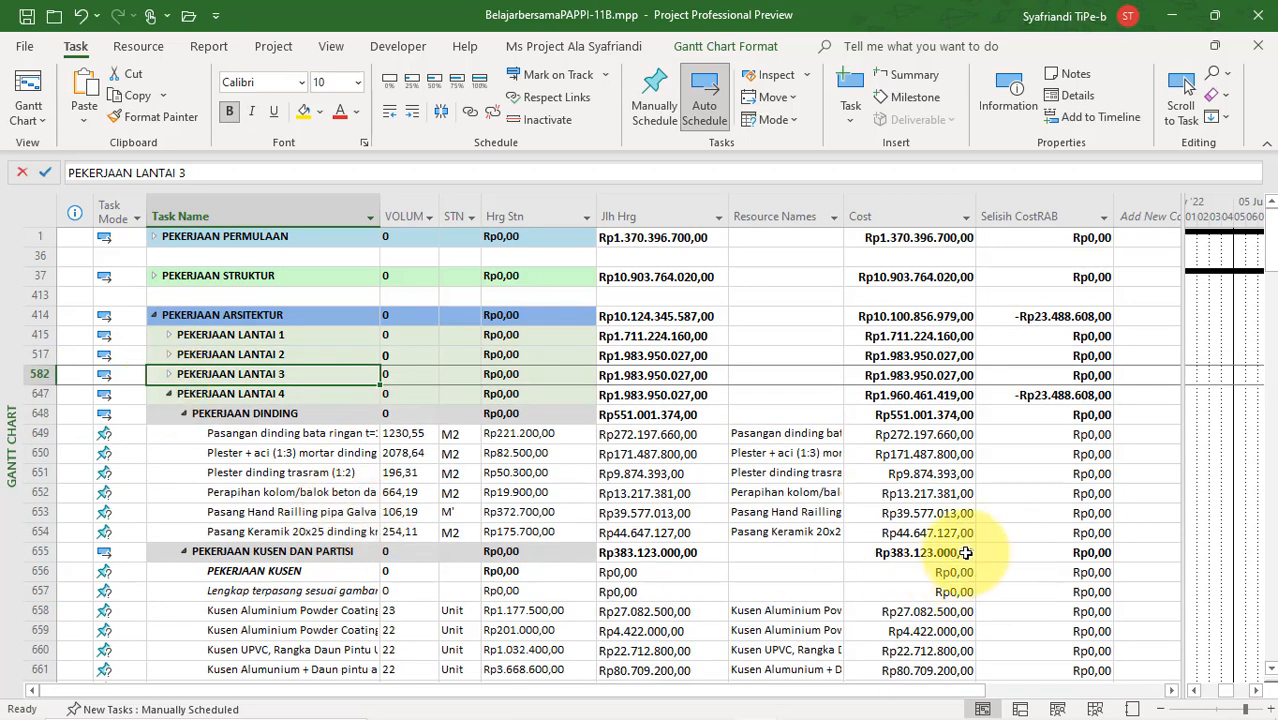
{"action": "left_click", "coordinate": [183, 414]}
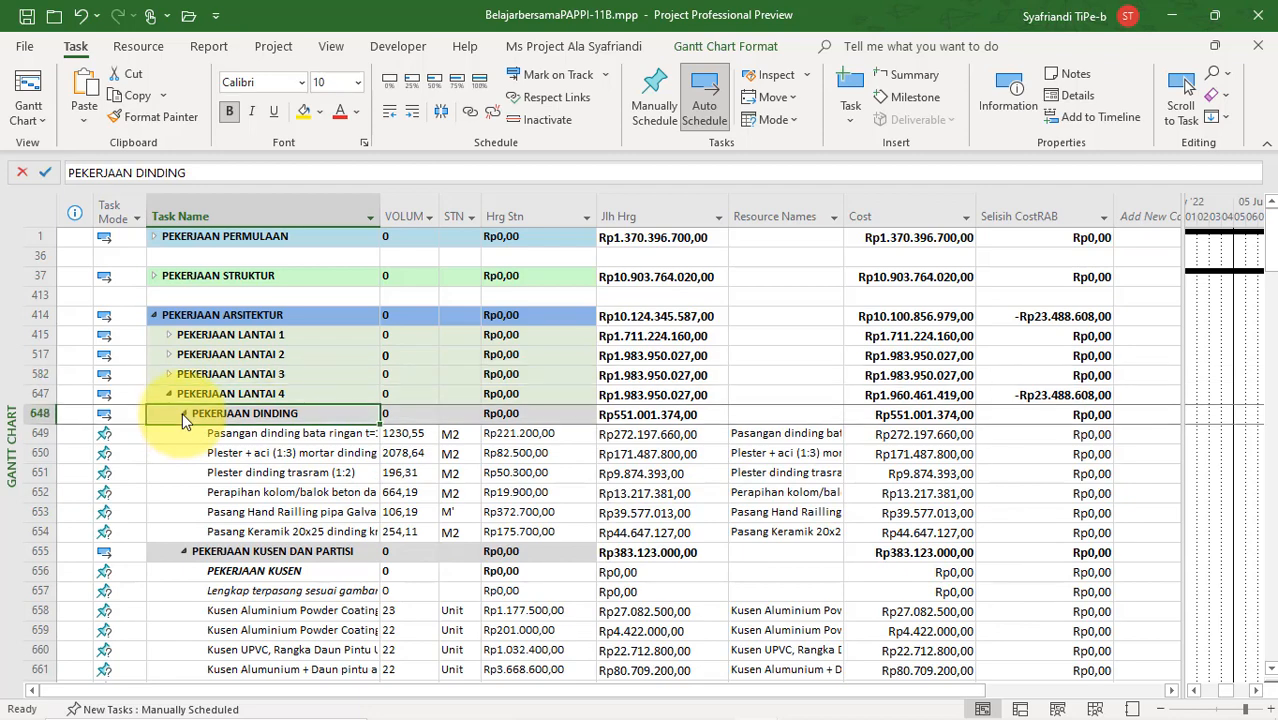
{"action": "left_click", "coordinate": [182, 433]}
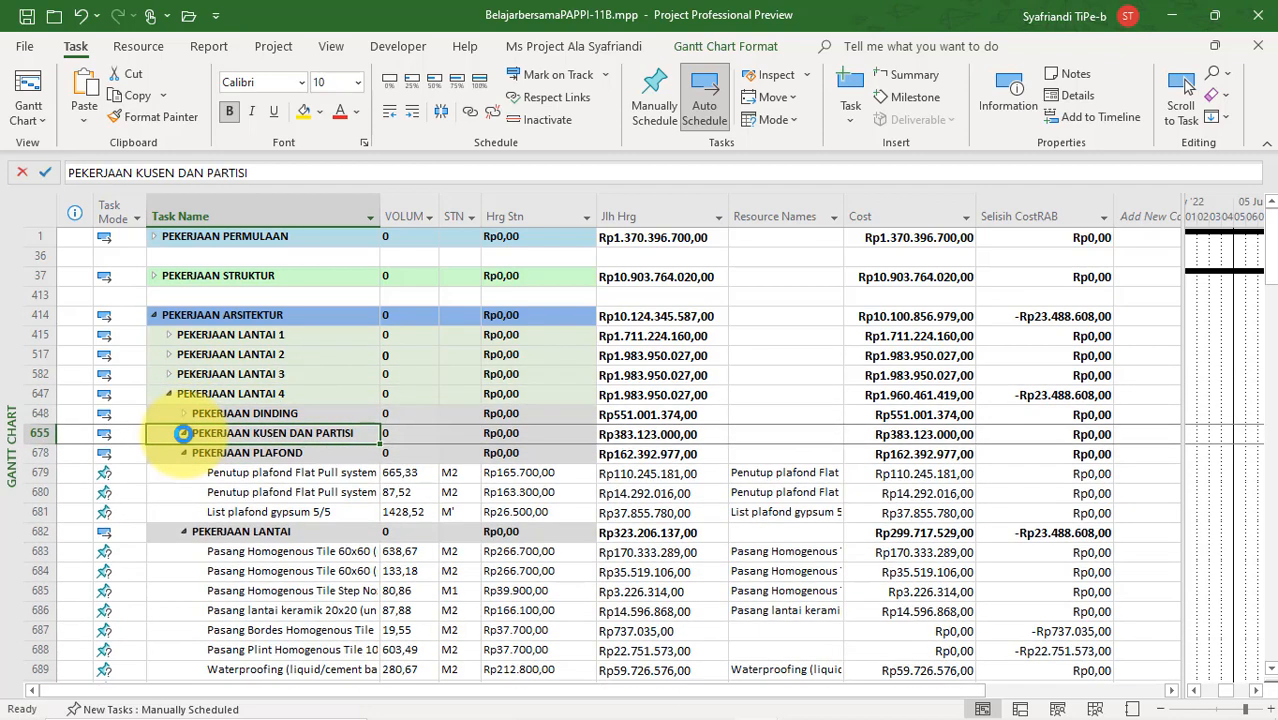
Copy the task names of rows 687 and 688, the Bordes and Plint Homogenous Tile items, into their Resource Names cells
{"action": "scroll", "coordinate": [920, 515], "scroll_direction": "down", "scroll_amount": 3}
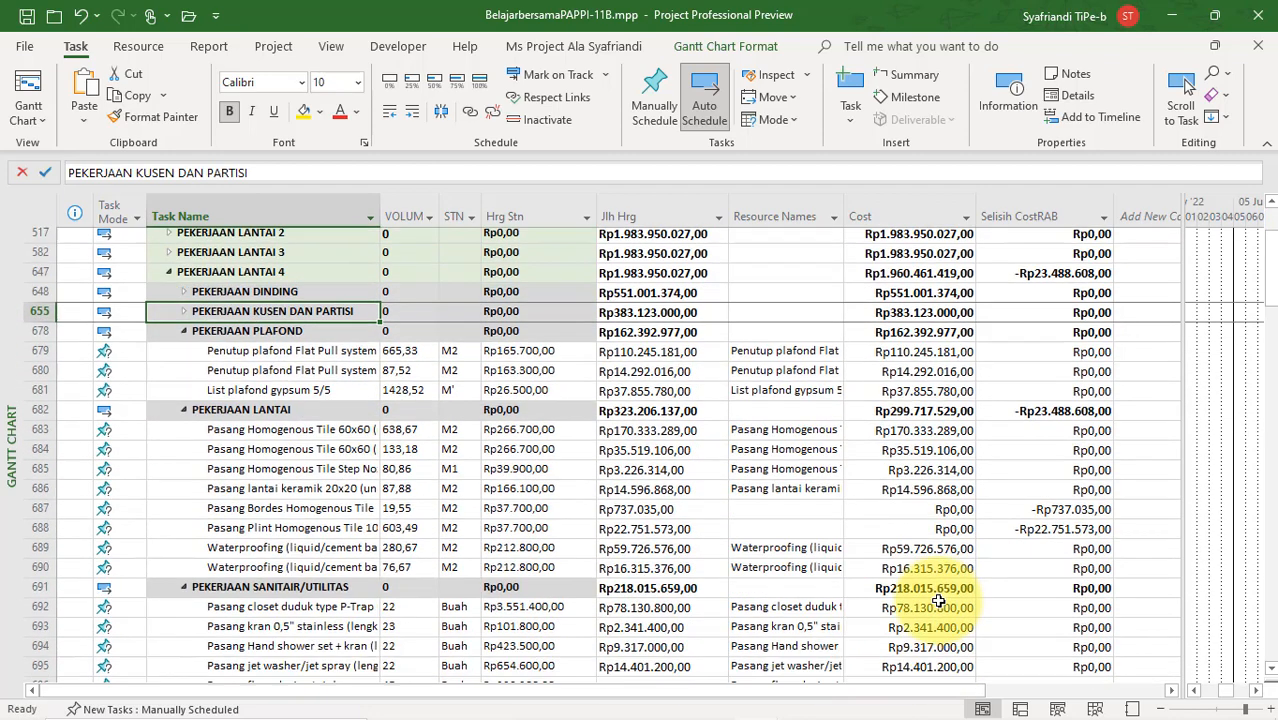
{"action": "left_click", "coordinate": [760, 453]}
{"action": "left_click_drag", "start_coordinate": [336, 454], "coordinate": [340, 472]}
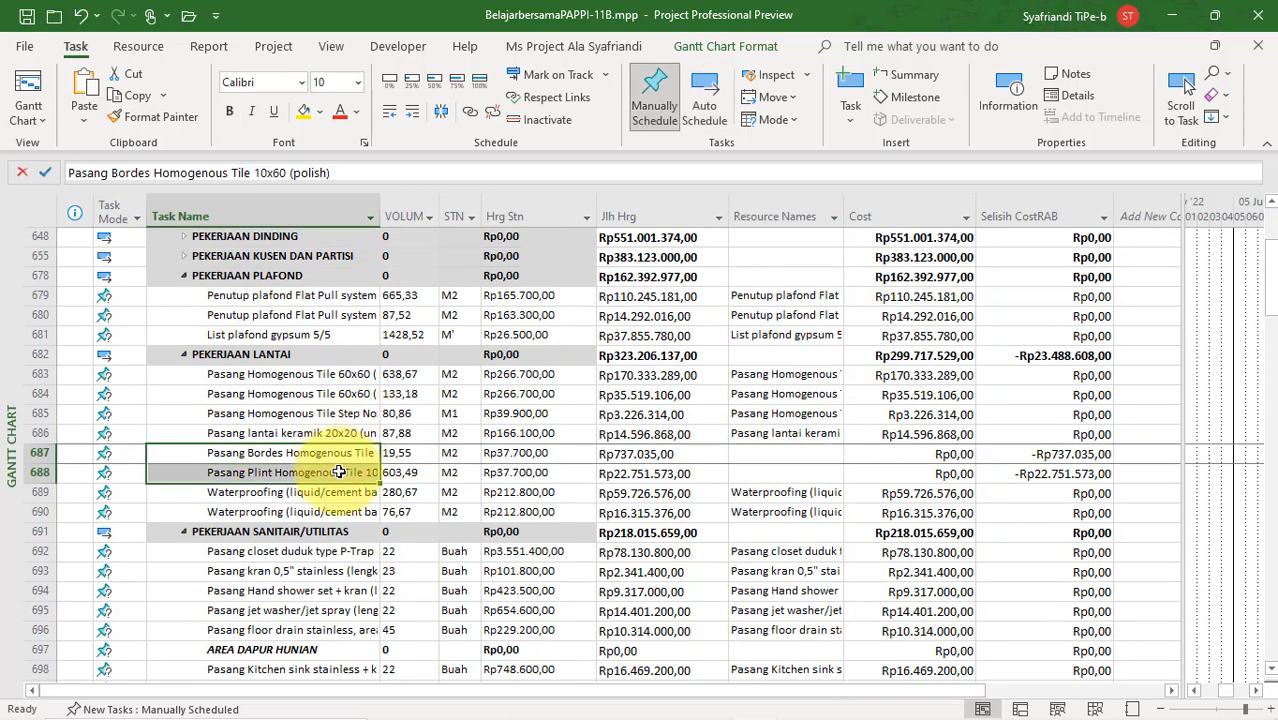
{"action": "left_click", "coordinate": [817, 456]}
{"action": "key", "text": "ctrl+v"}
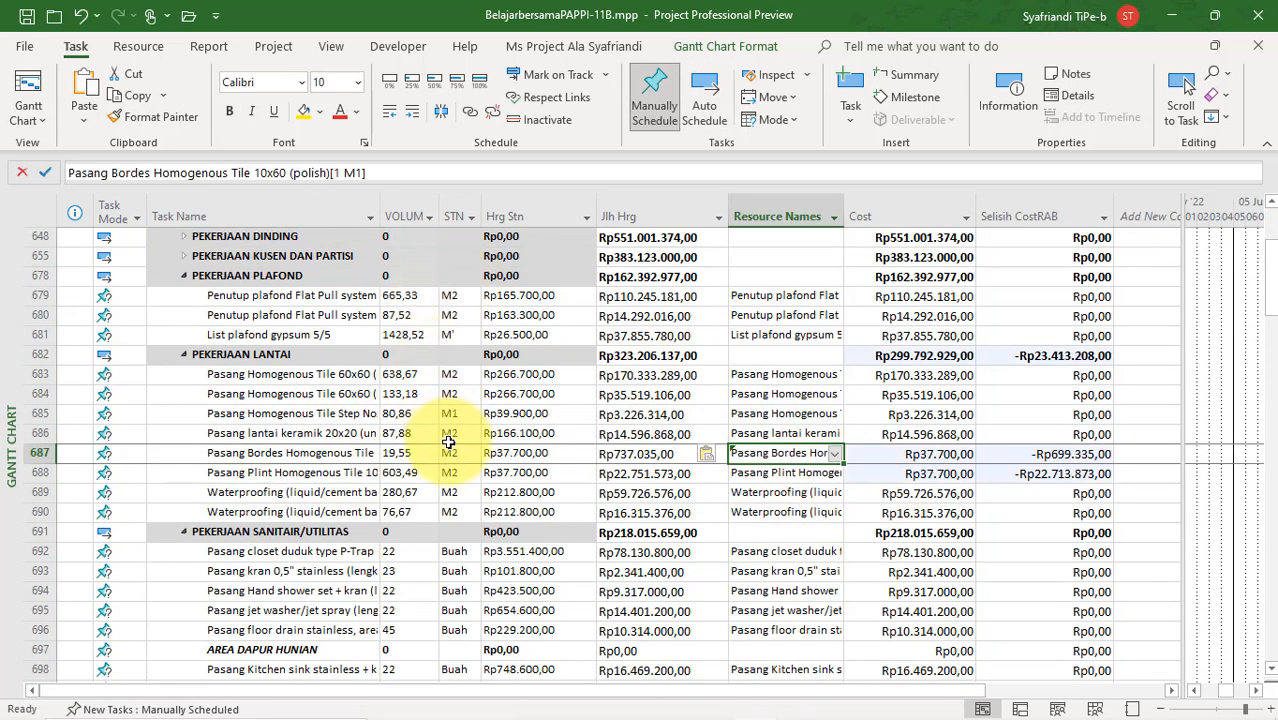
Set the resource quantity of the Bordes Homogenous Tile task in row 687 to 19,55 M1, matching its volume
{"action": "left_click", "coordinate": [418, 453]}
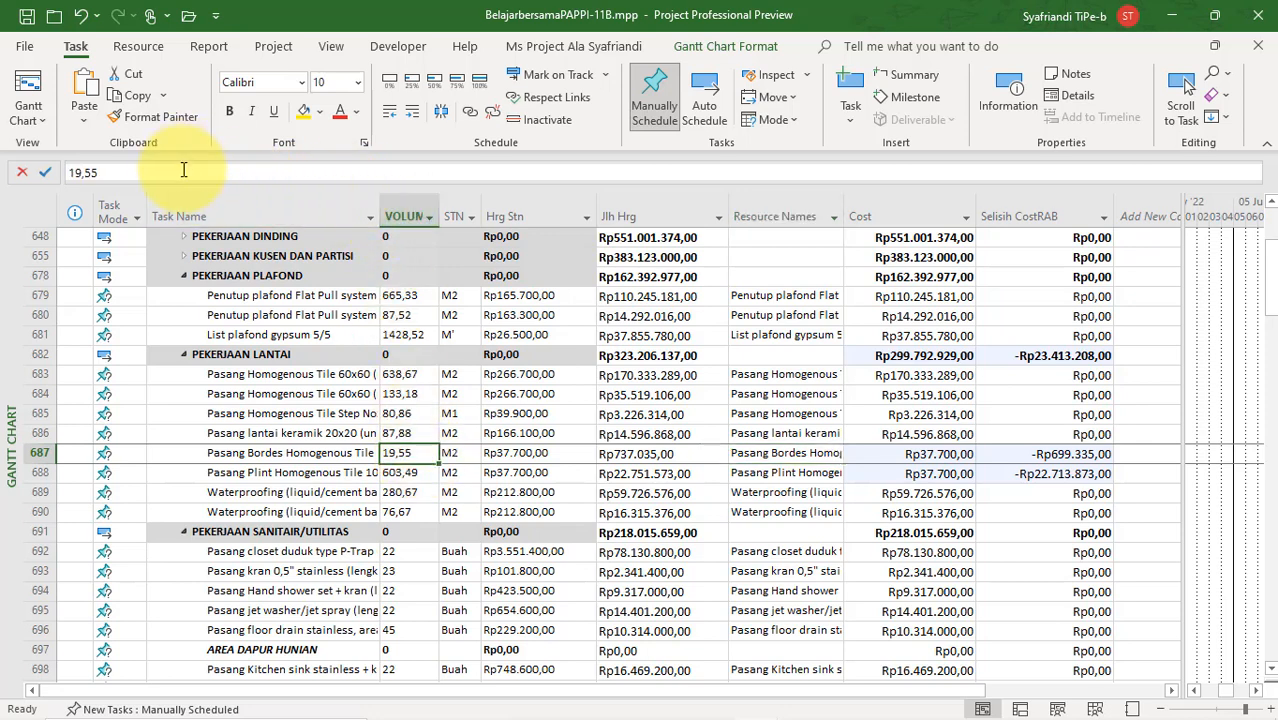
{"action": "left_click_drag", "start_coordinate": [184, 170], "coordinate": [5, 136]}
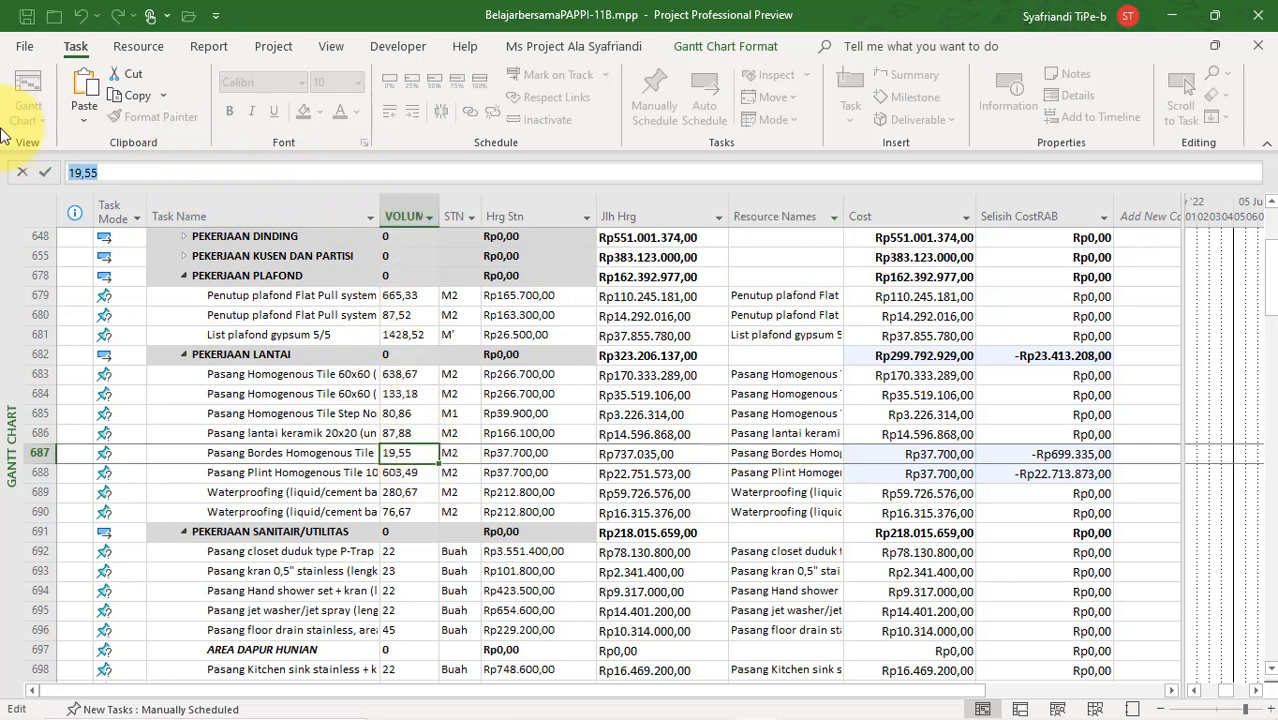
{"action": "left_click", "coordinate": [810, 471]}
{"action": "left_click", "coordinate": [807, 453]}
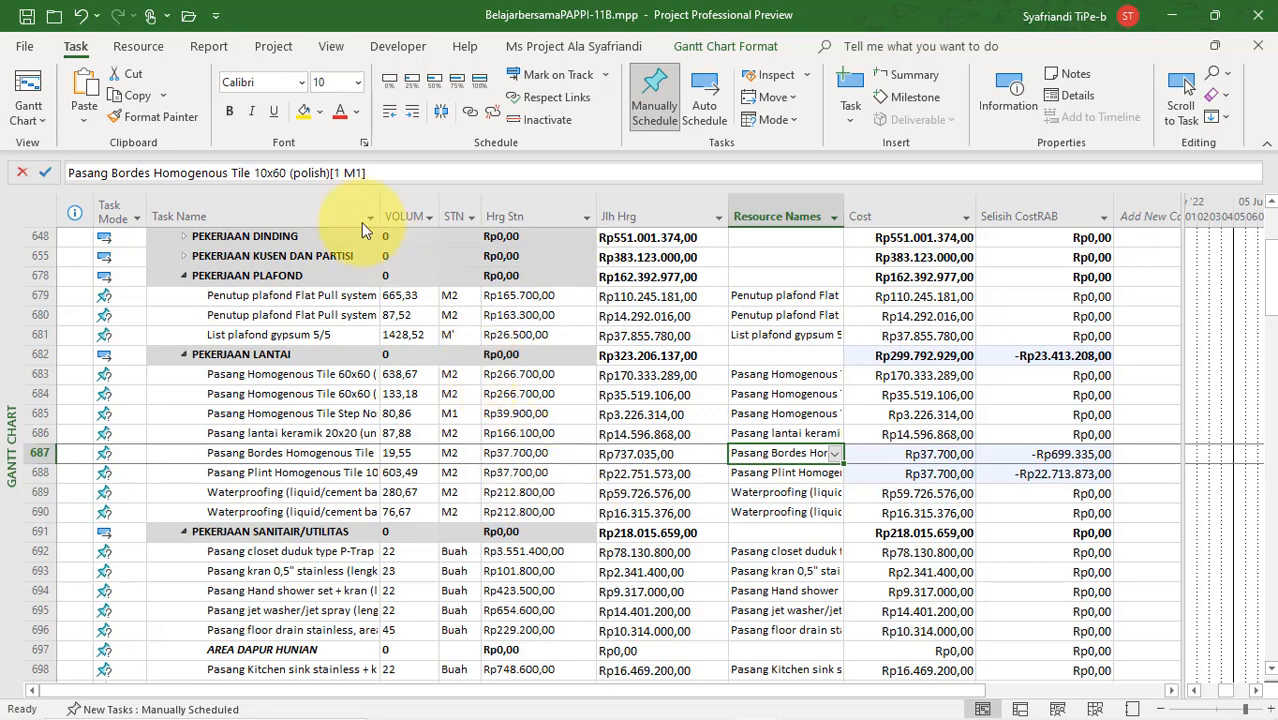
{"action": "left_click", "coordinate": [338, 172]}
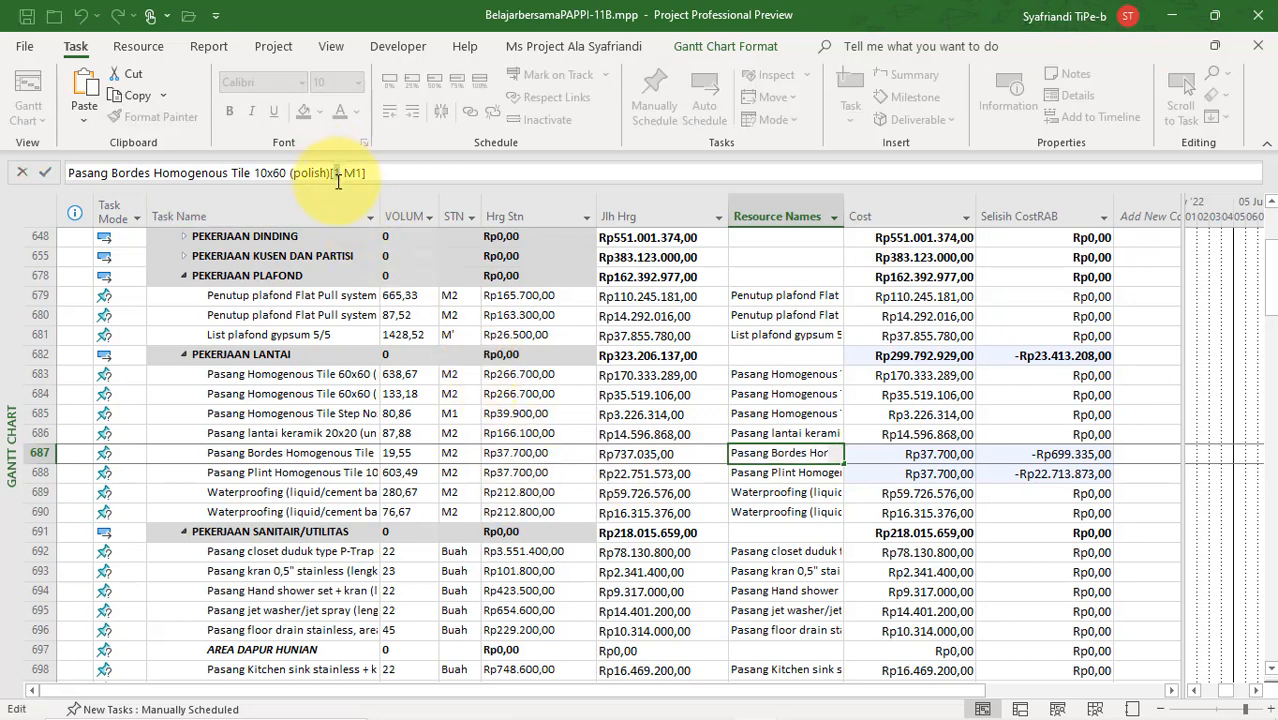
{"action": "type", "text": "19,55"}
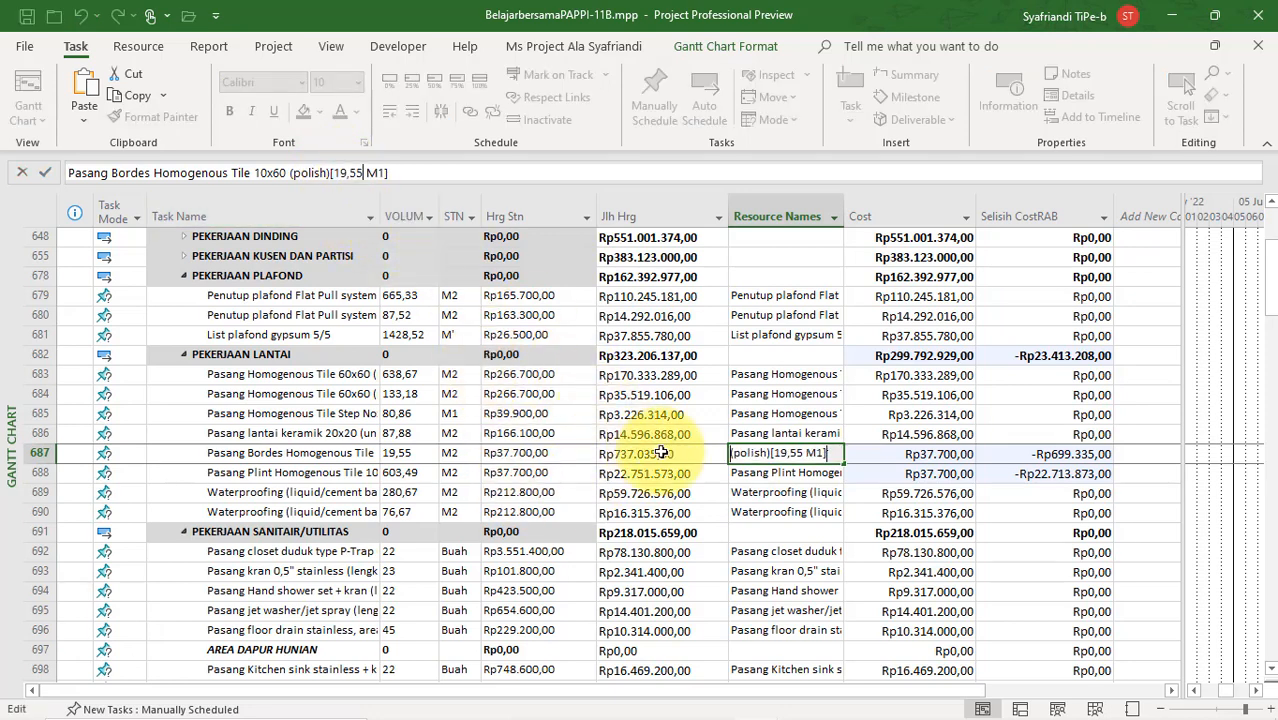
{"action": "key", "text": "Return"}
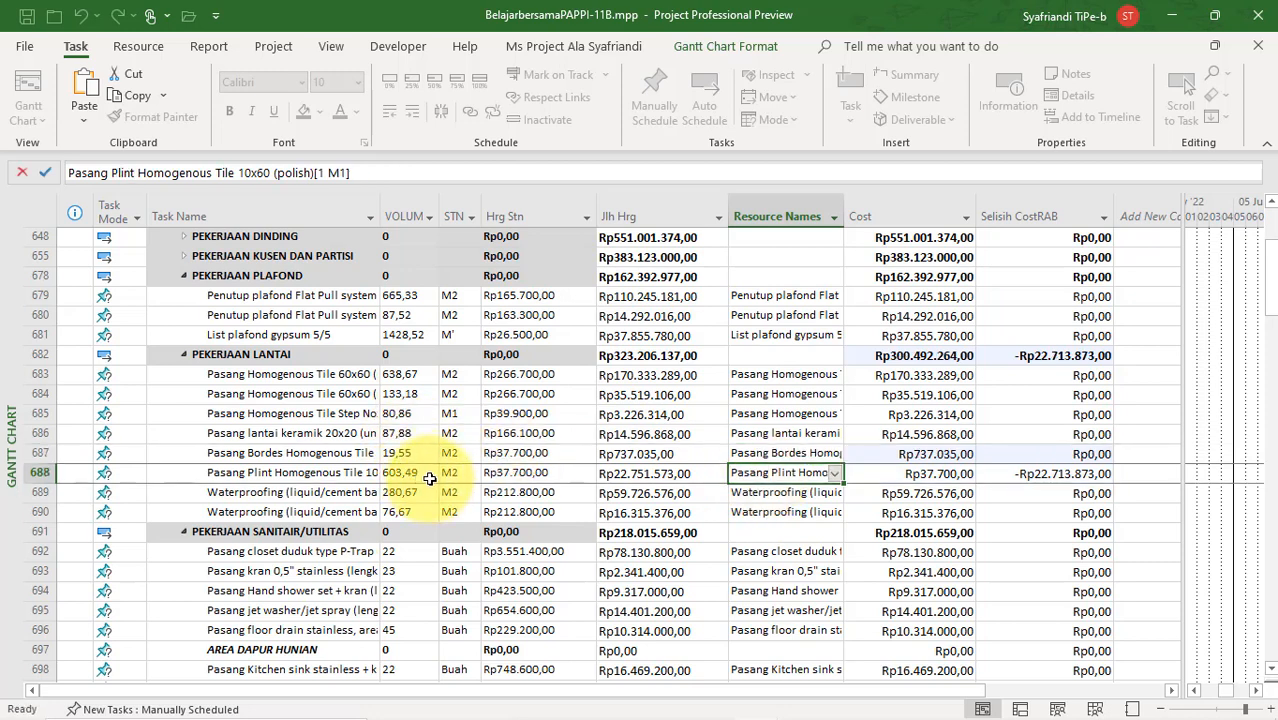
Set the resource quantity of the Plint Homogenous Tile task in row 688 to 603,49 M1, matching its volume
{"action": "left_click", "coordinate": [416, 474]}
{"action": "left_click", "coordinate": [241, 172]}
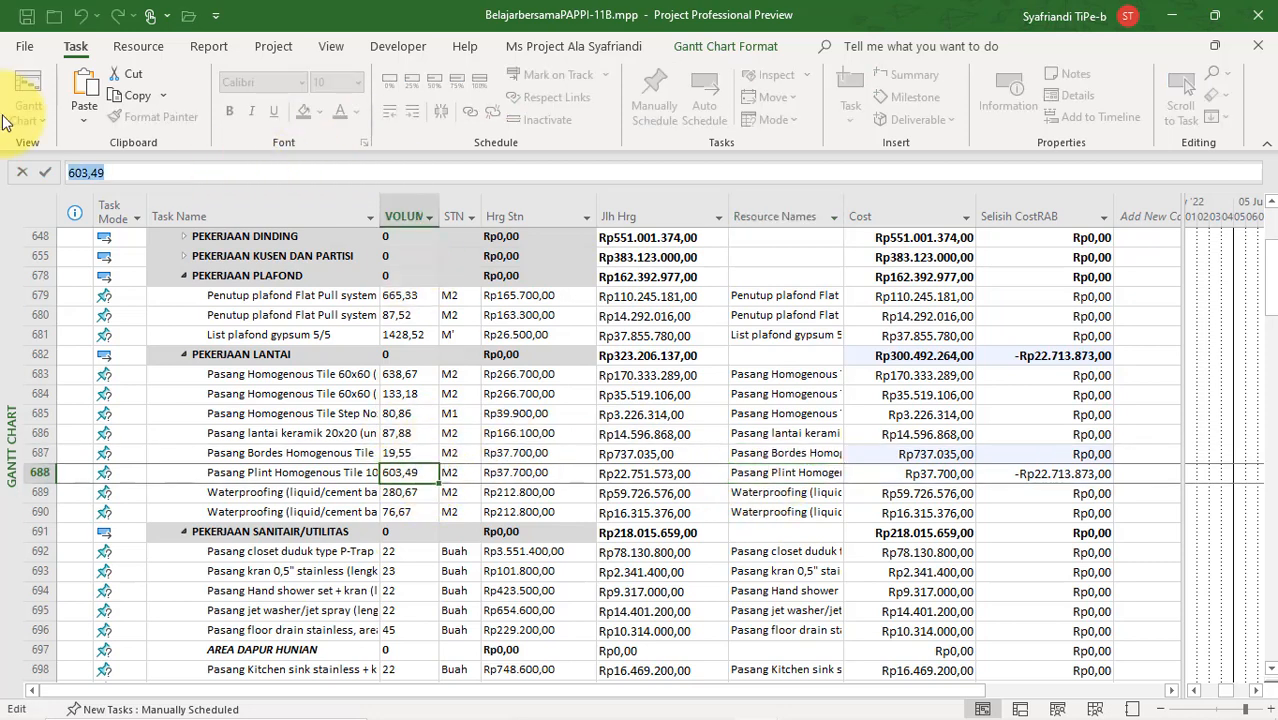
{"action": "left_click", "coordinate": [820, 478]}
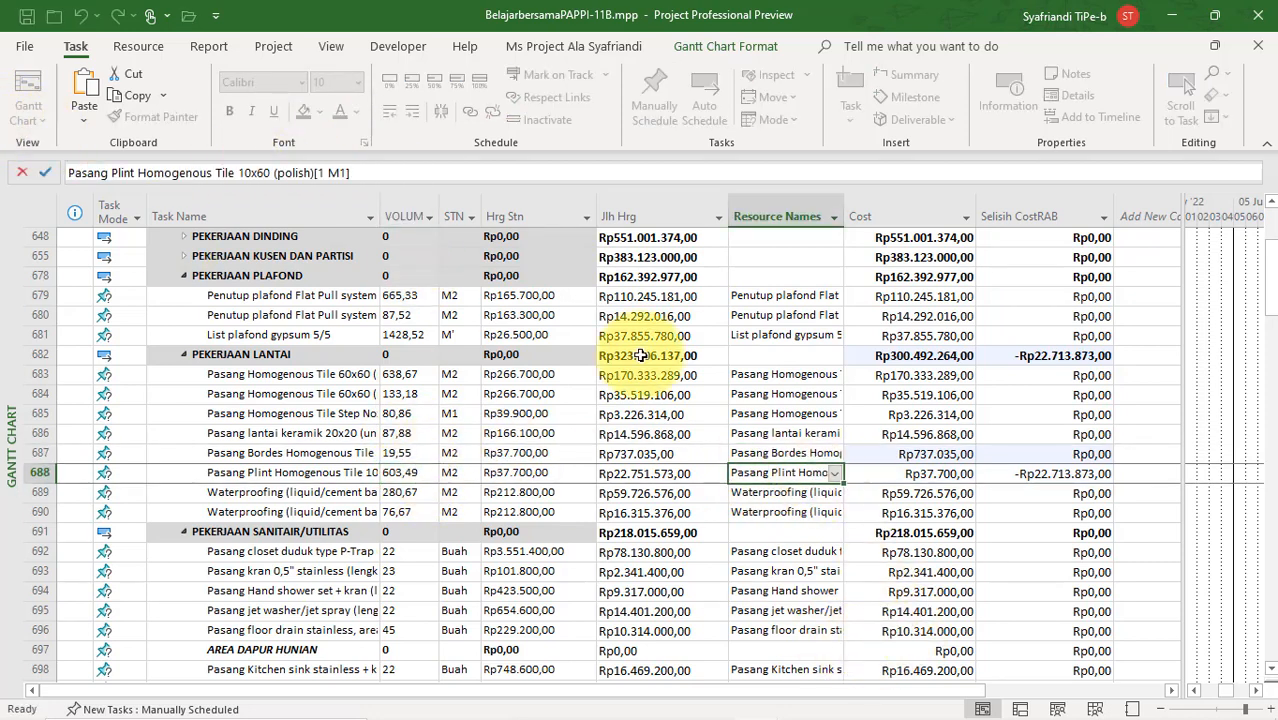
{"action": "left_click", "coordinate": [319, 172]}
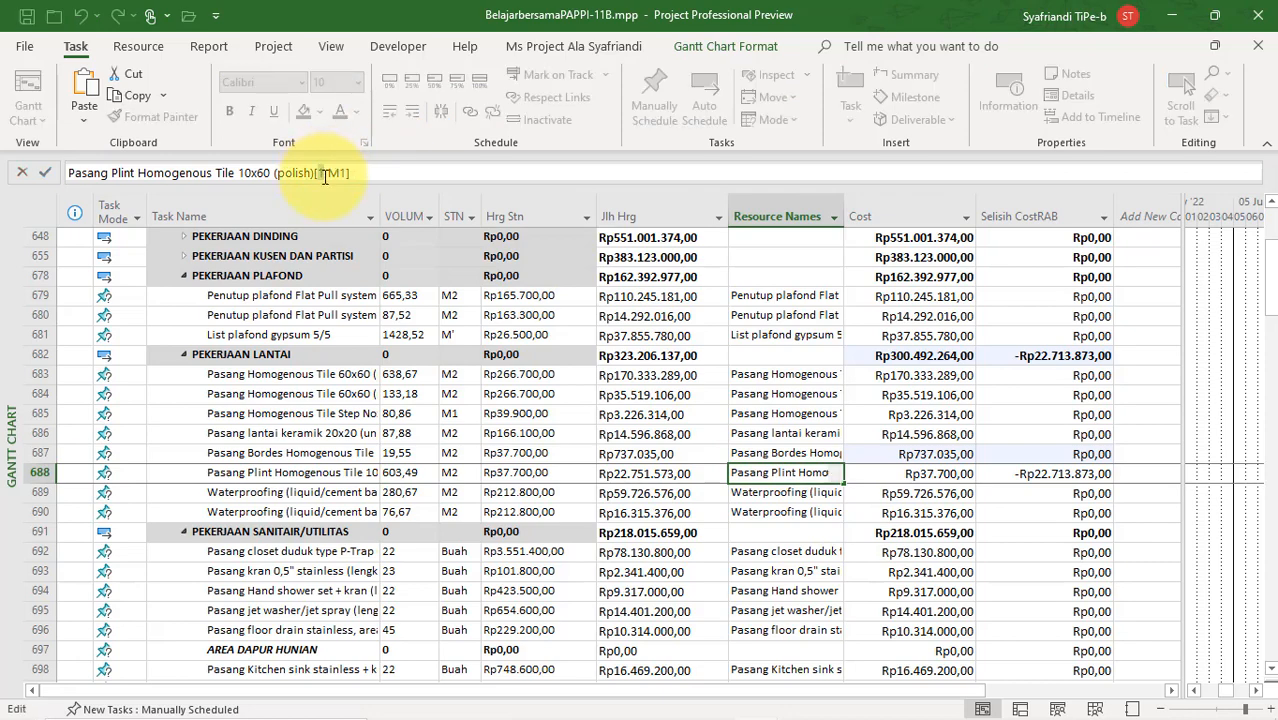
{"action": "type", "text": "603,49"}
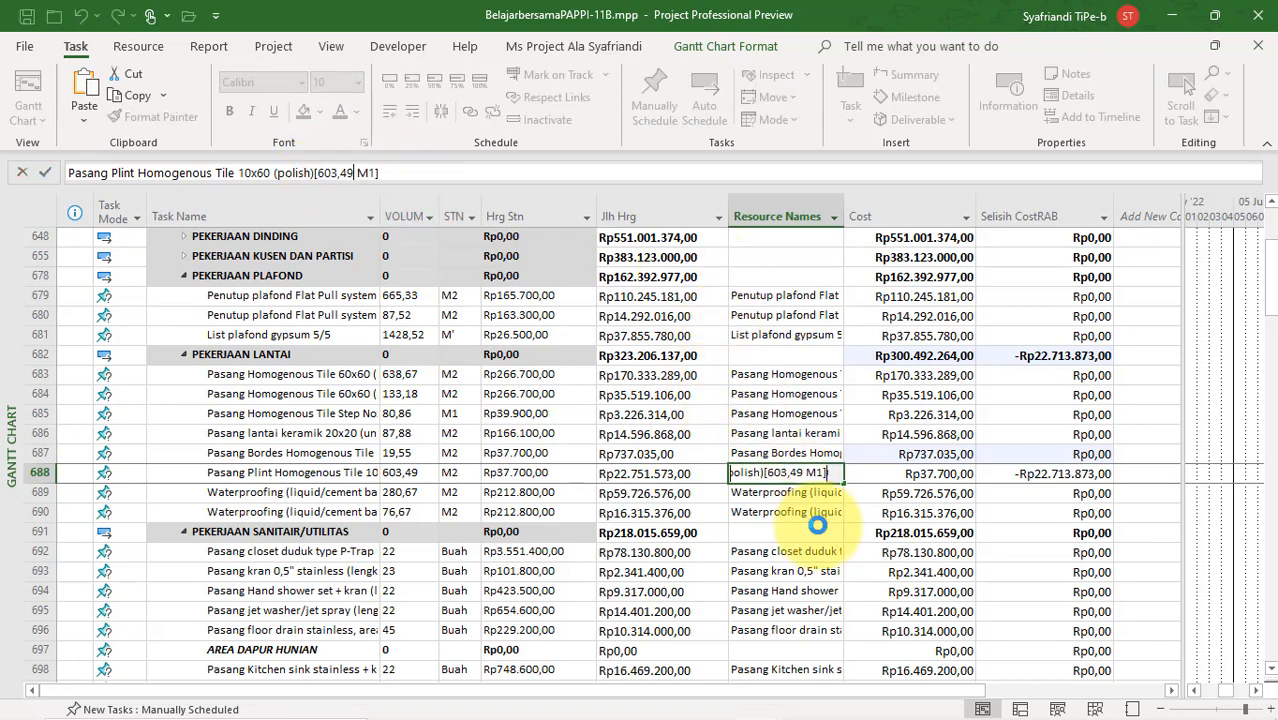
{"action": "left_click", "coordinate": [818, 526]}
Check the remaining architectural tasks for cost differences, and compare the Cost of PEKERJAAN ARSITEKTUR with its Jlh Hrg
{"action": "scroll", "coordinate": [820, 528], "scroll_direction": "down", "scroll_amount": 9}
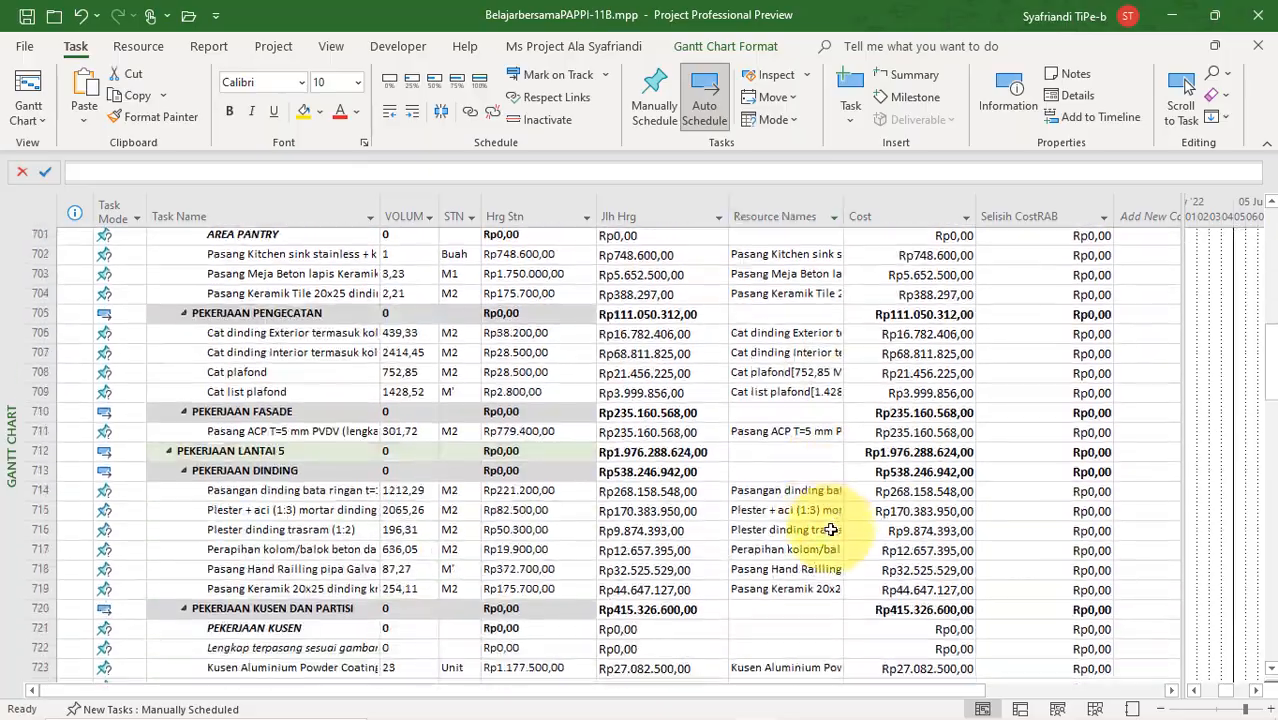
{"action": "scroll", "coordinate": [830, 530], "scroll_direction": "down", "scroll_amount": 10}
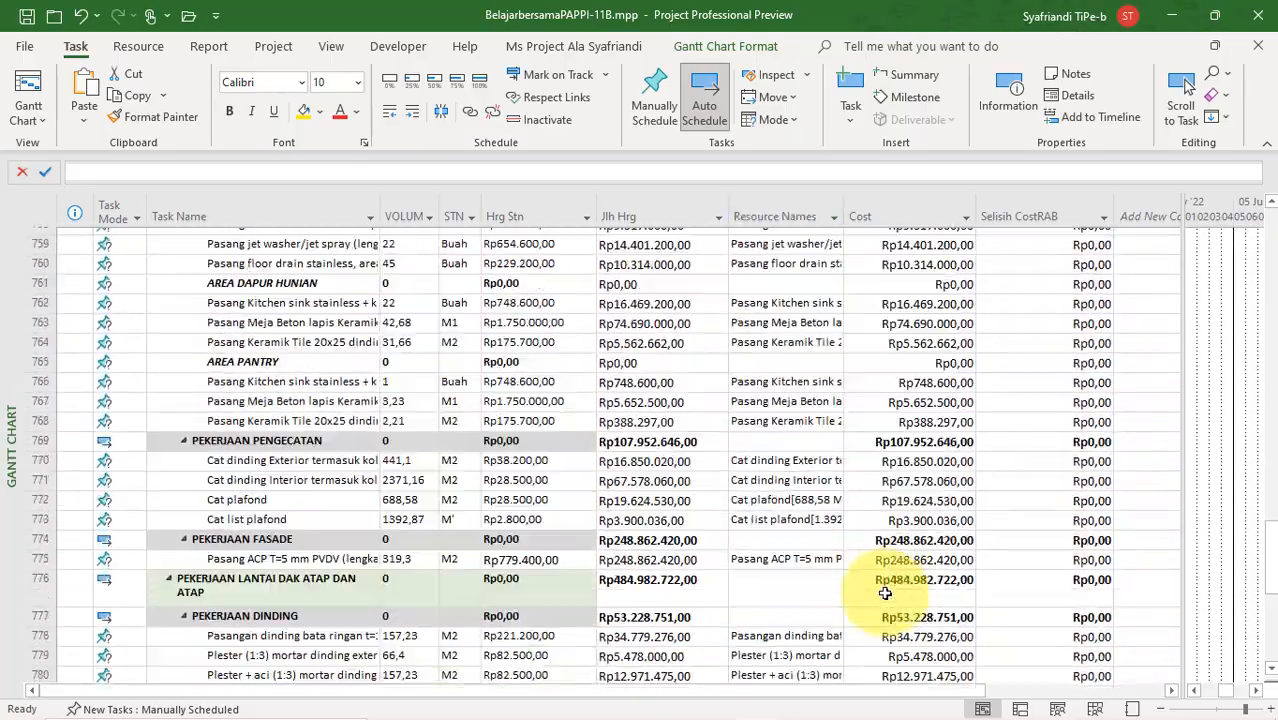
{"action": "scroll", "coordinate": [885, 593], "scroll_direction": "down", "scroll_amount": 10}
{"action": "scroll", "coordinate": [887, 593], "scroll_direction": "up", "scroll_amount": 5}
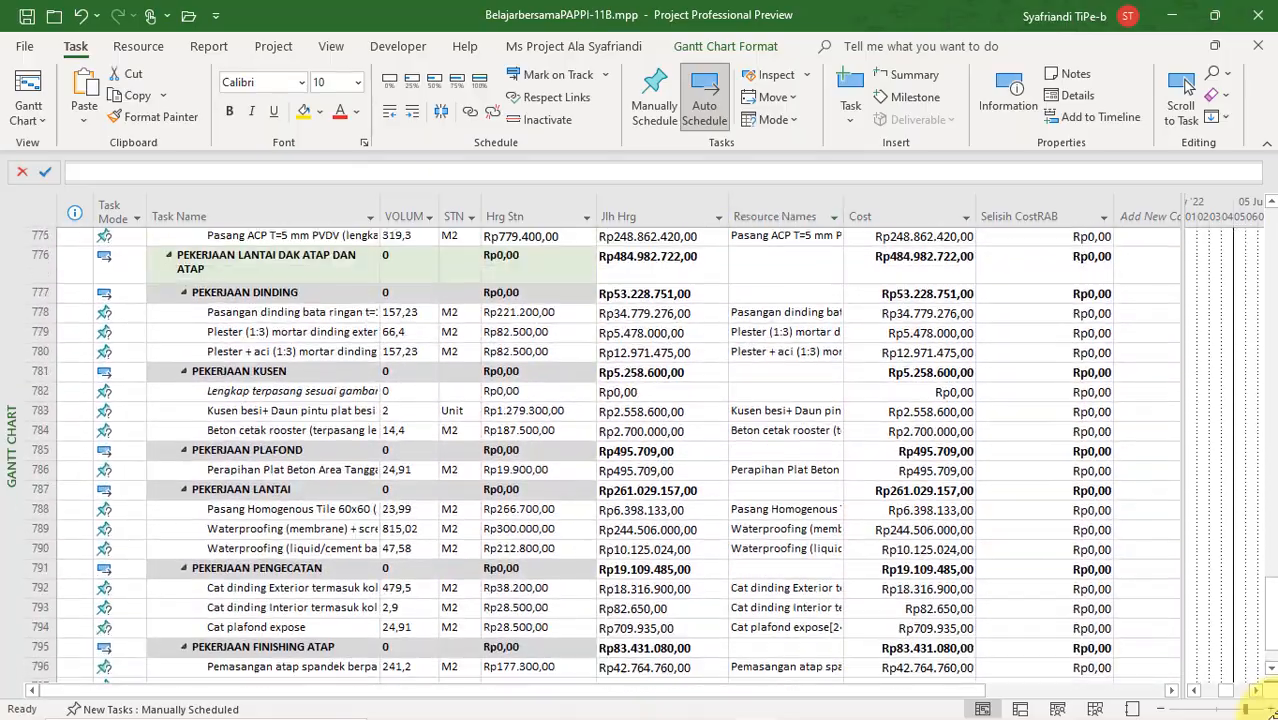
{"action": "left_click_drag", "start_coordinate": [1273, 640], "coordinate": [1272, 228]}
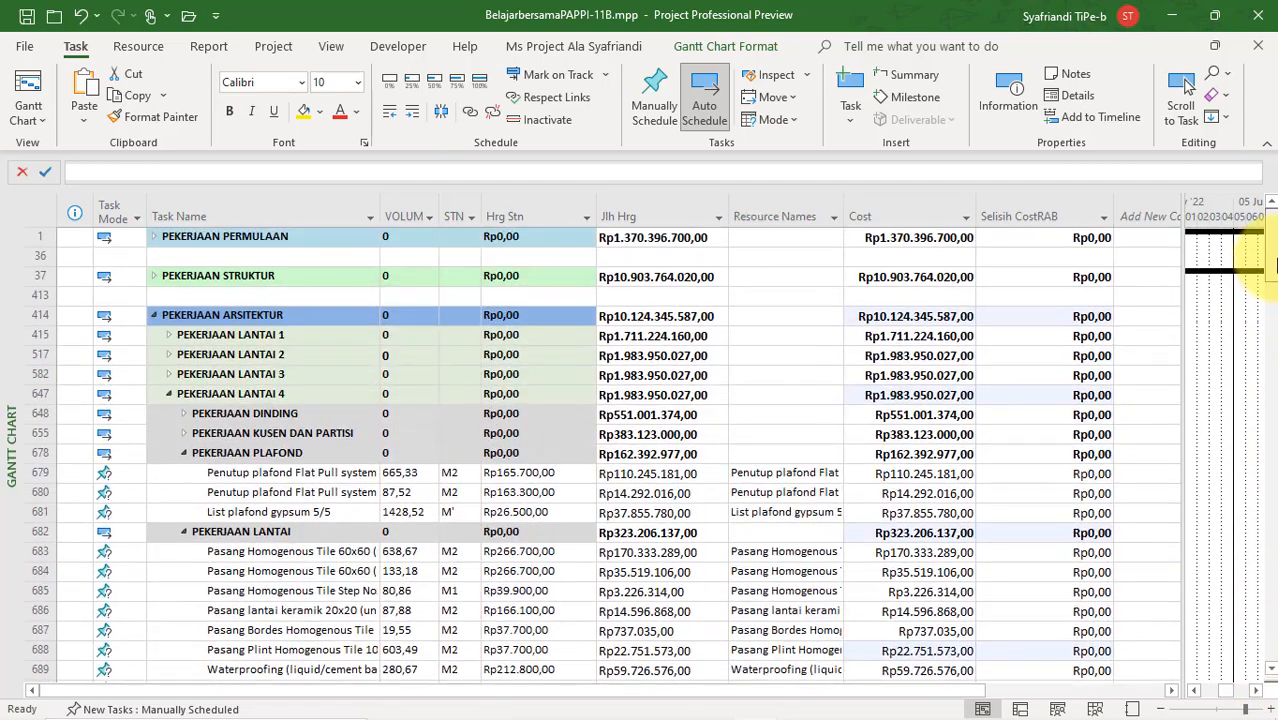
{"action": "left_click", "coordinate": [922, 314]}
{"action": "left_click", "coordinate": [672, 318], "text": "ctrl"}
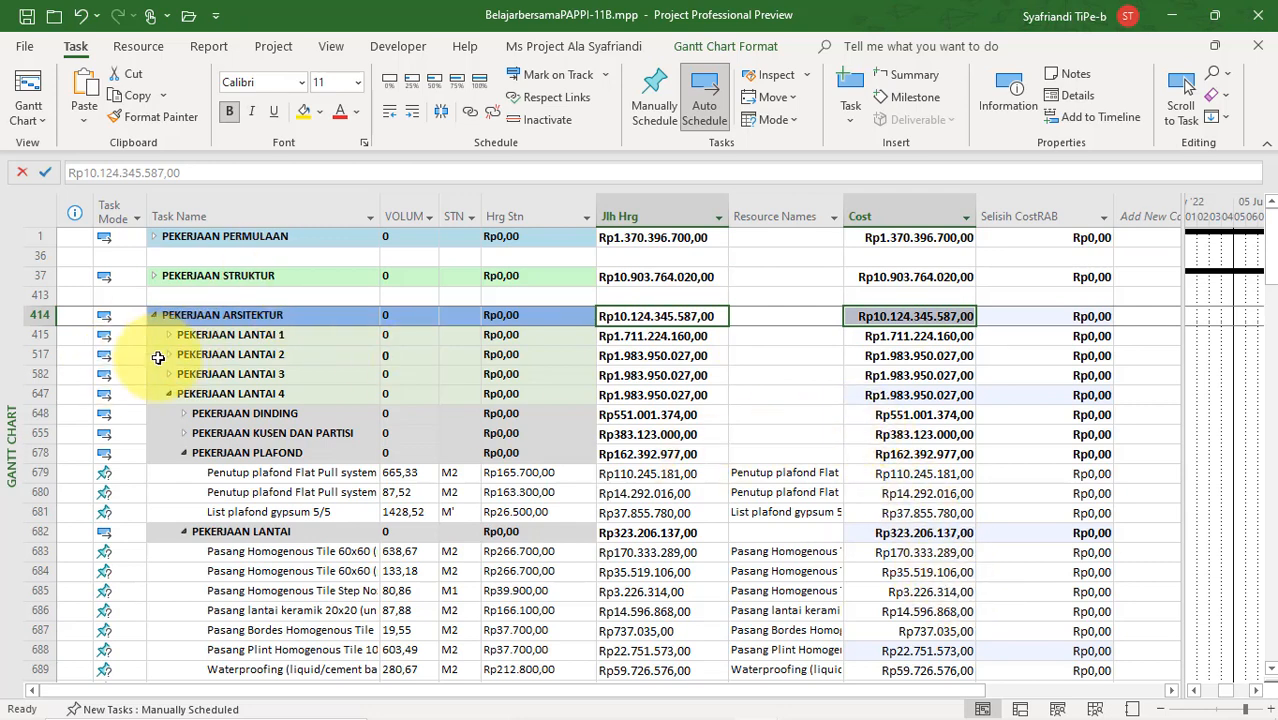
Expand PEKERJAAN LANTAI 3, PEKERJAAN LANTAI 2 and PEKERJAAN LANTAI 1
{"action": "left_click", "coordinate": [168, 372]}
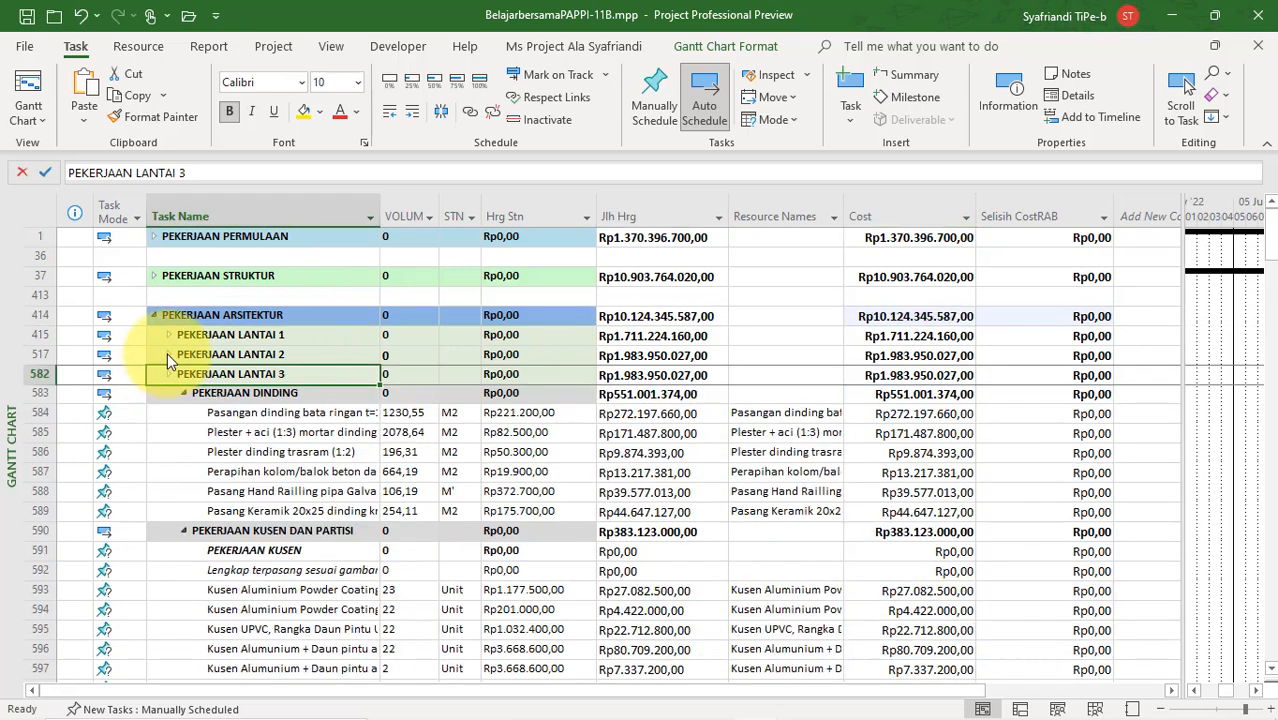
{"action": "left_click", "coordinate": [167, 352]}
{"action": "left_click", "coordinate": [168, 335]}
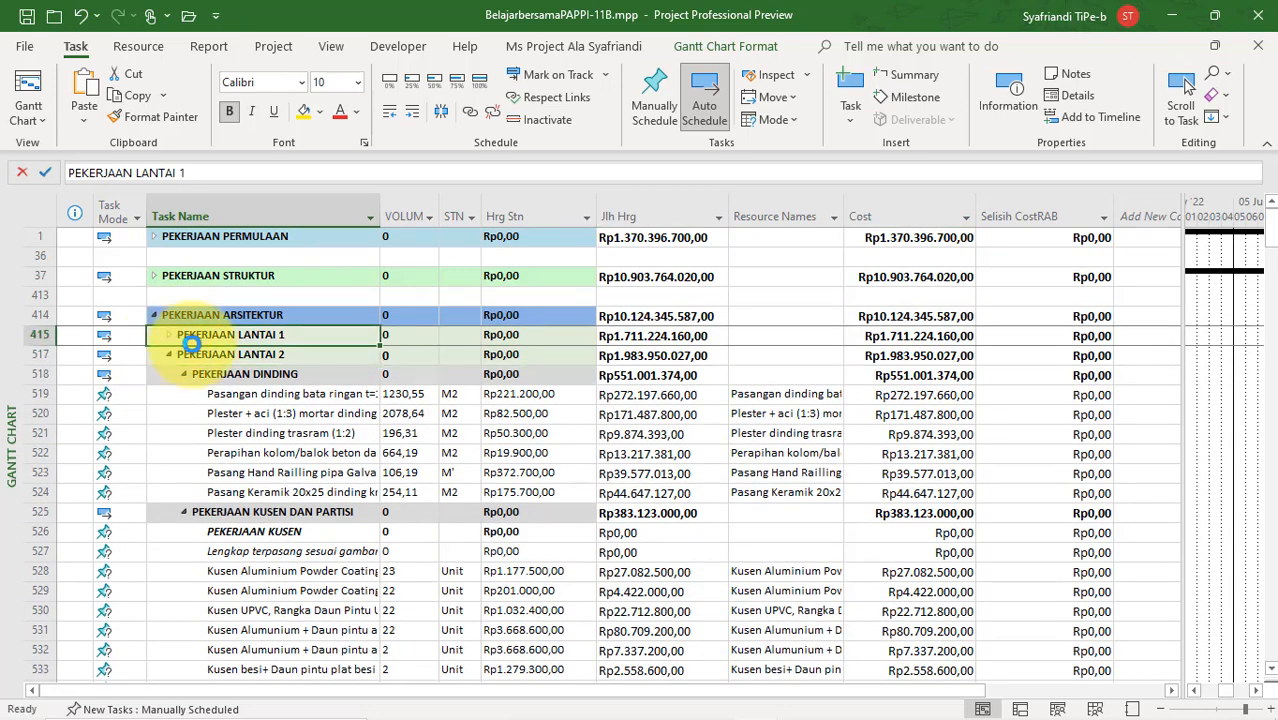
Switch to the Resource Sheet view and review the Arsitektur resources down to the last one
{"action": "right_click", "coordinate": [13, 441]}
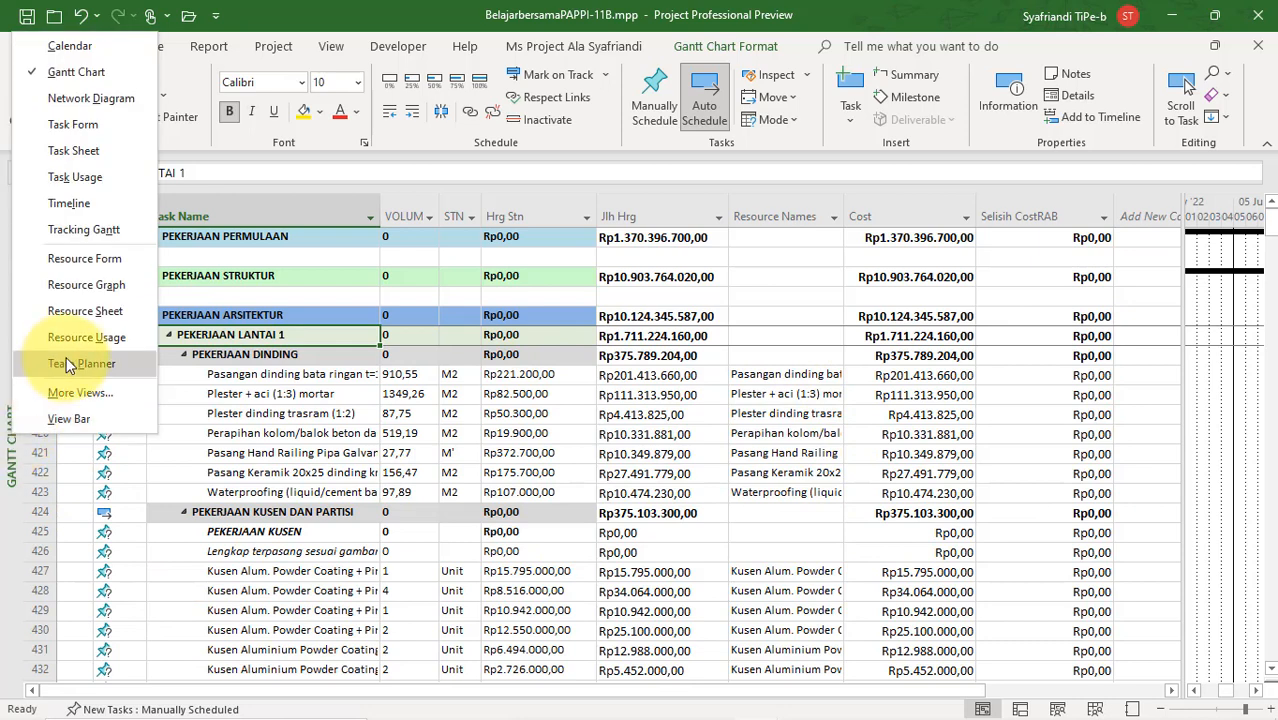
{"action": "left_click", "coordinate": [116, 320]}
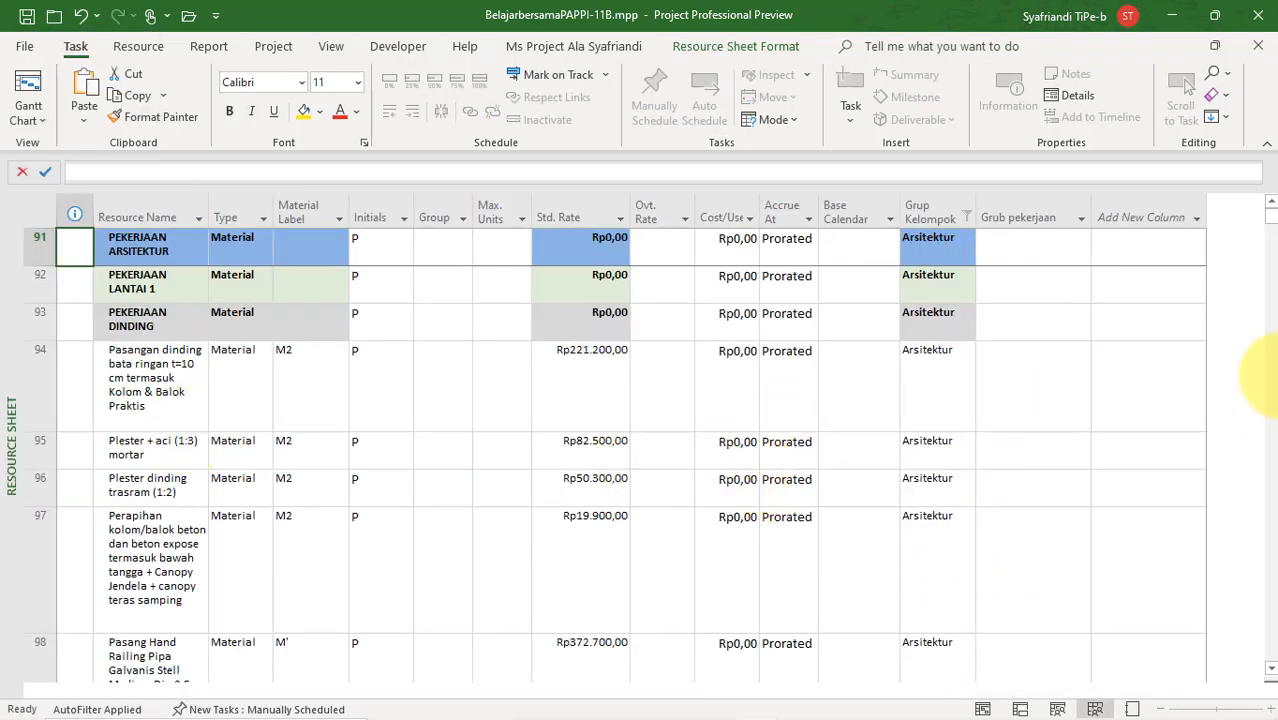
{"action": "left_click_drag", "start_coordinate": [1272, 219], "coordinate": [1274, 690]}
{"action": "scroll", "coordinate": [170, 605], "scroll_direction": "down", "scroll_amount": 3}
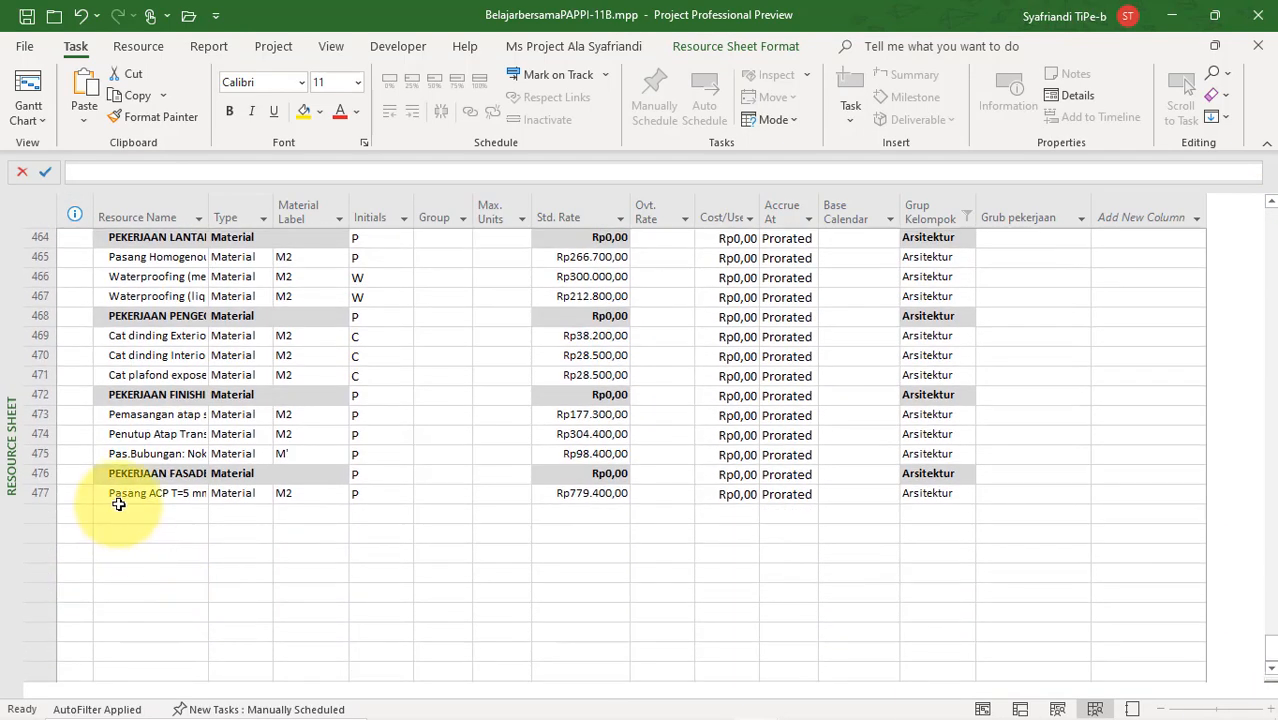
{"action": "left_click", "coordinate": [123, 493]}
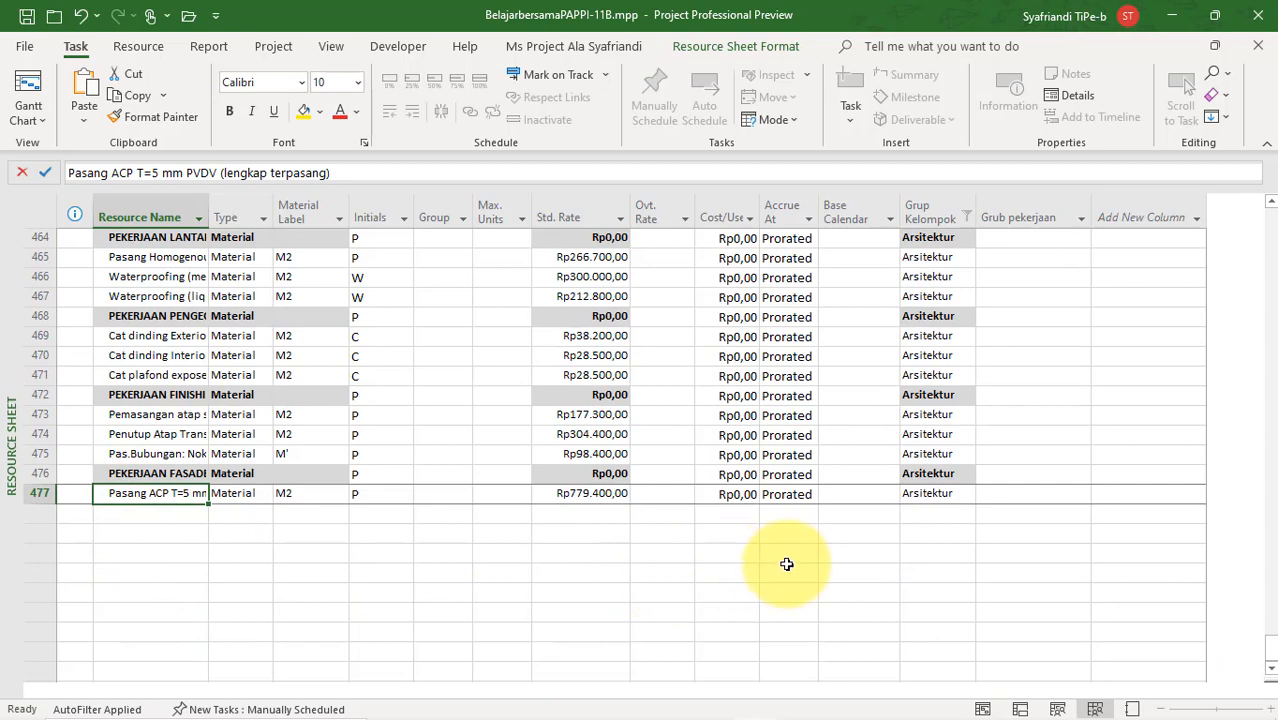
{"action": "left_click_drag", "start_coordinate": [1272, 660], "coordinate": [1244, 234]}
Show the Summary table in the Resource Sheet so each resource lists its Cost and Work
{"action": "left_click", "coordinate": [434, 350]}
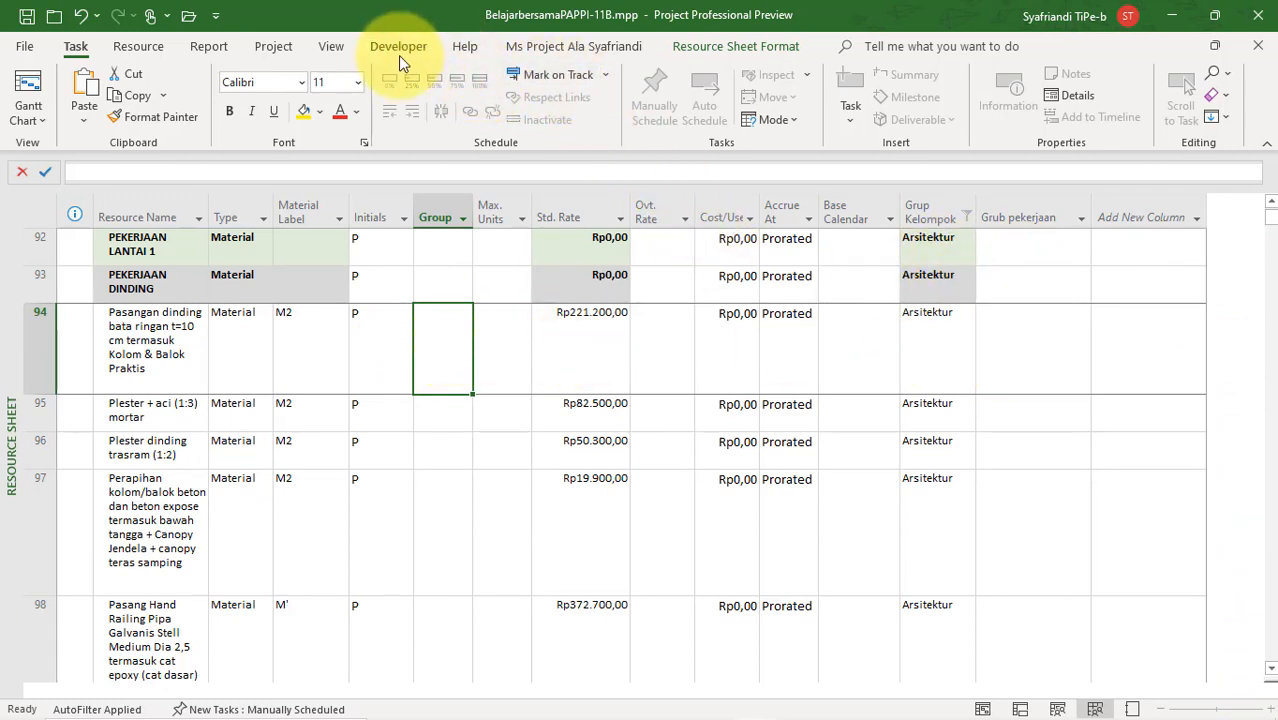
{"action": "left_click", "coordinate": [334, 47]}
{"action": "left_click", "coordinate": [524, 112]}
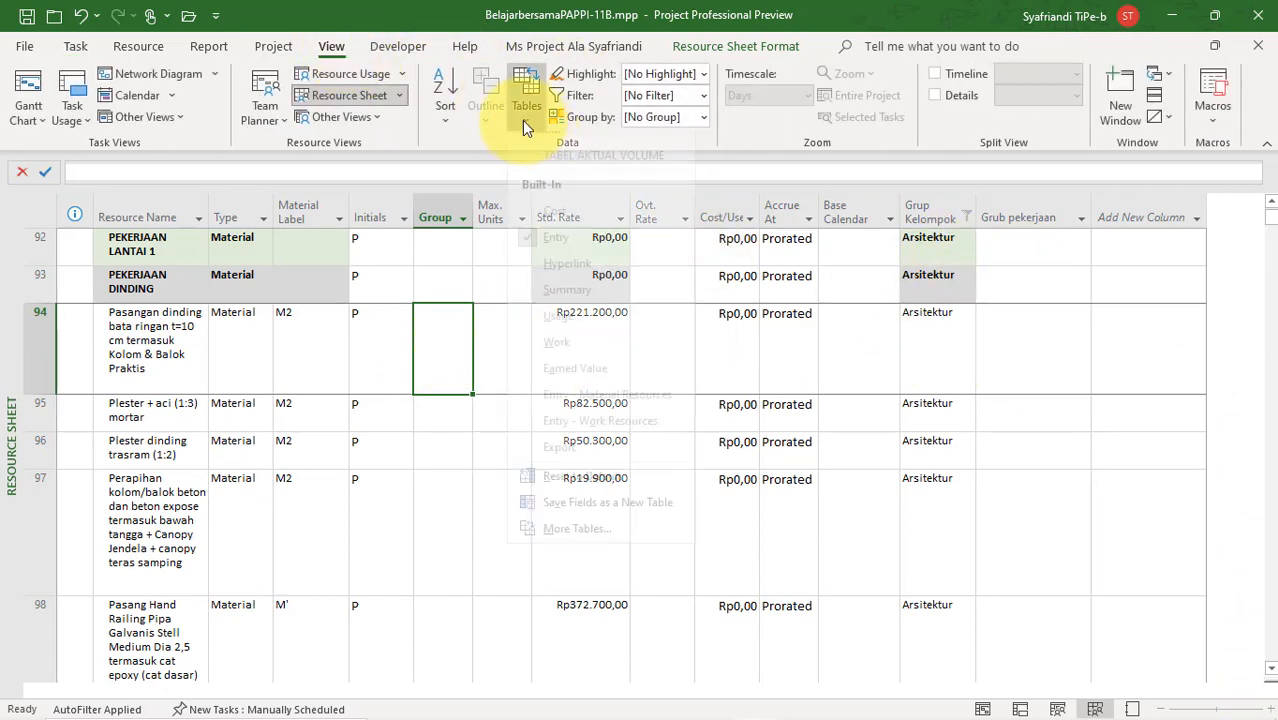
{"action": "left_click", "coordinate": [567, 307]}
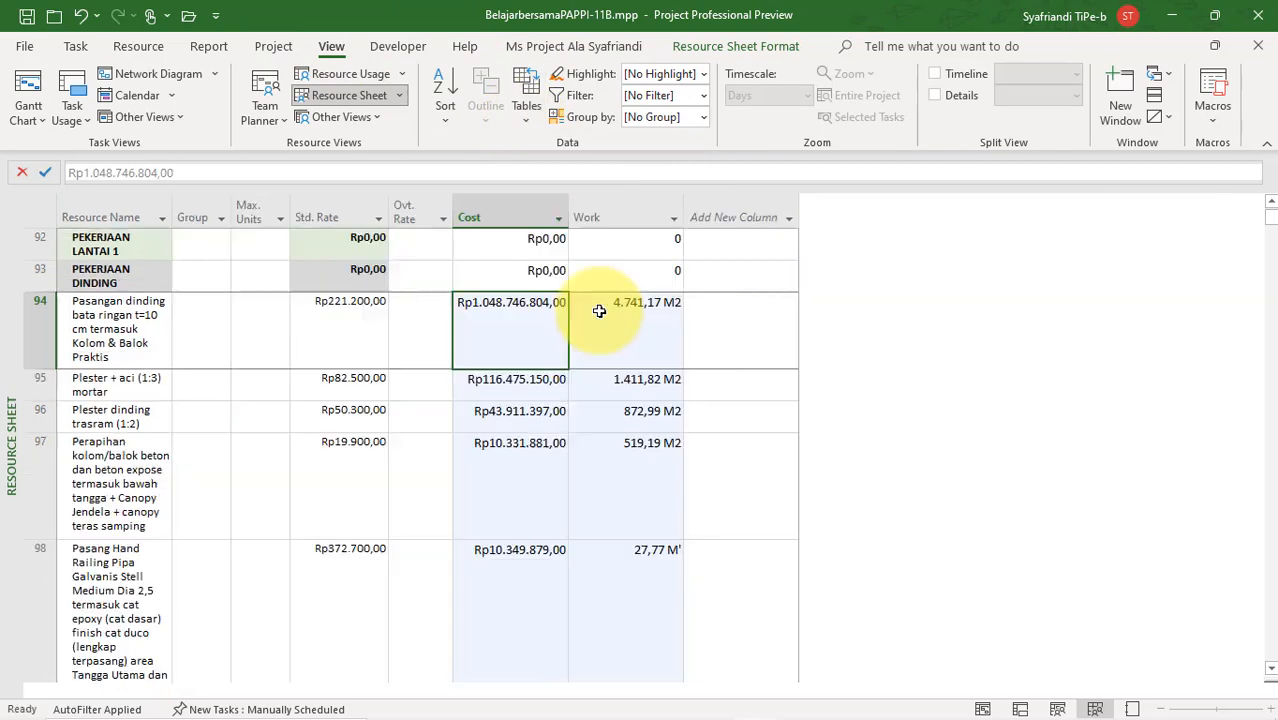
Find zero-cost rows in the Cost column and delete resources 128 and 129, PEKERJAAN PARTISI and the Lengkap terpasang note
{"action": "left_click", "coordinate": [498, 422]}
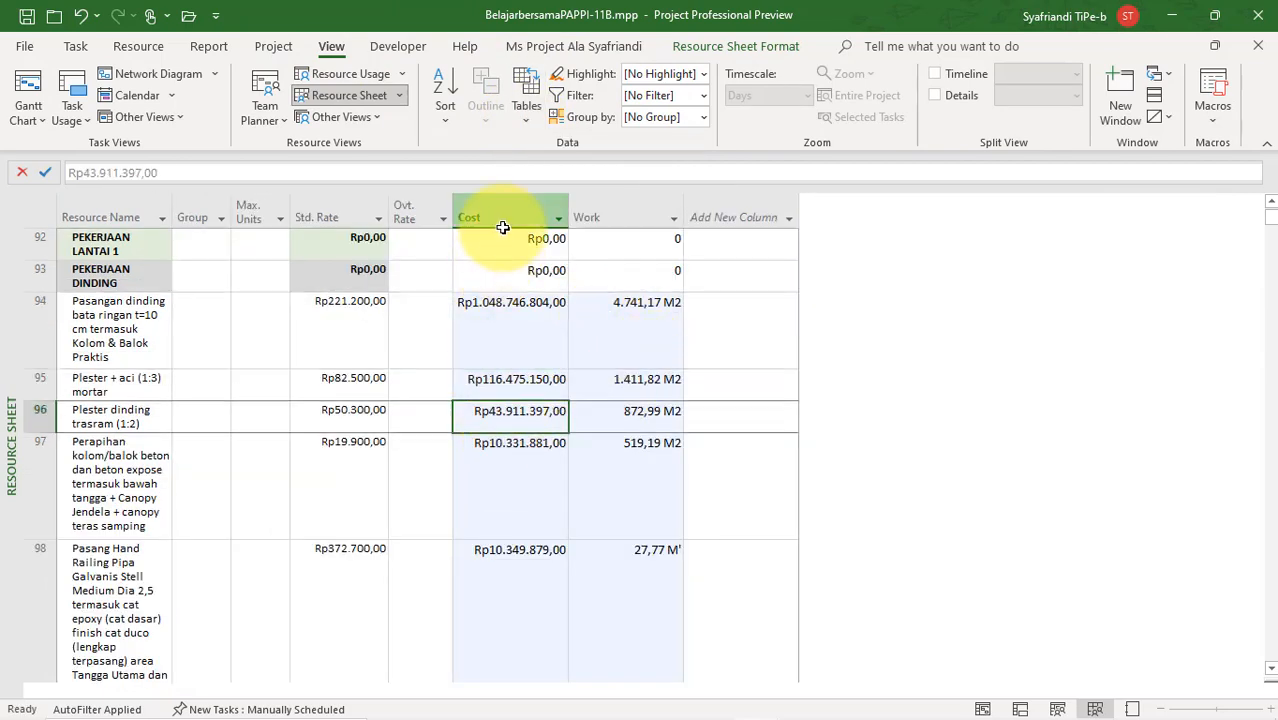
{"action": "left_click", "coordinate": [503, 222]}
{"action": "left_click", "coordinate": [533, 349]}
{"action": "scroll", "coordinate": [540, 352], "scroll_direction": "down", "scroll_amount": 4}
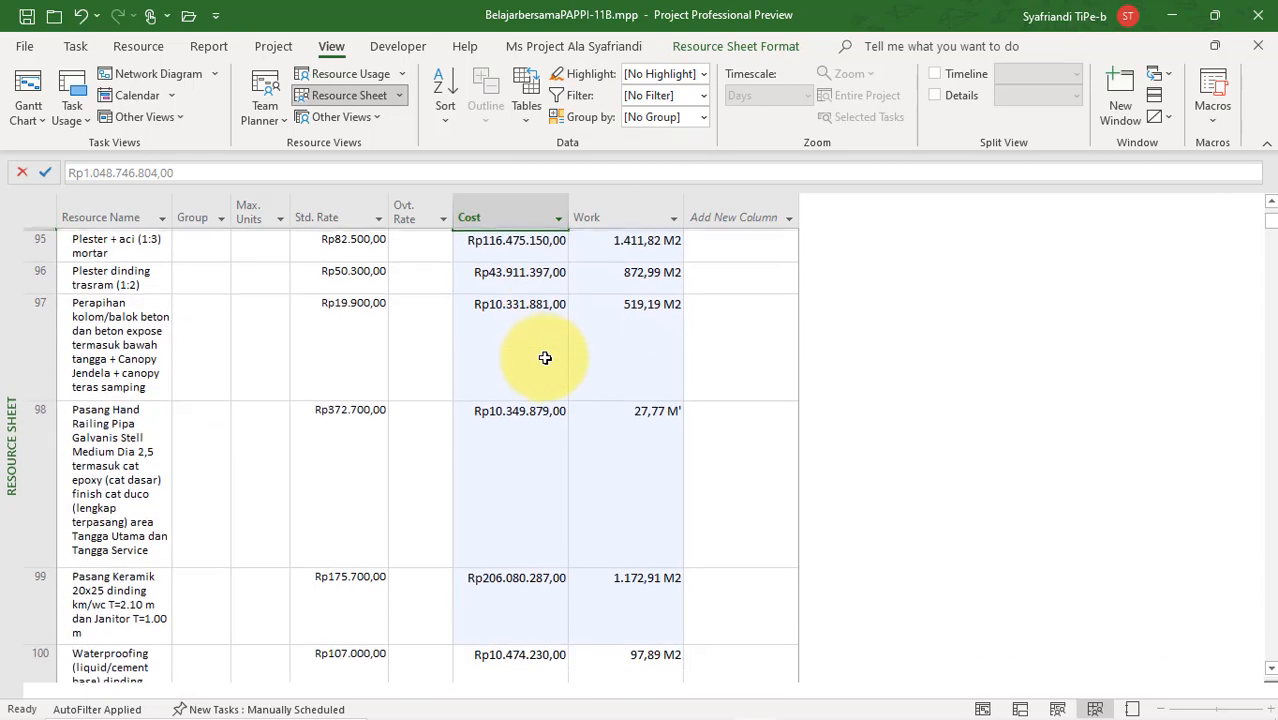
{"action": "scroll", "coordinate": [545, 358], "scroll_direction": "down", "scroll_amount": 3}
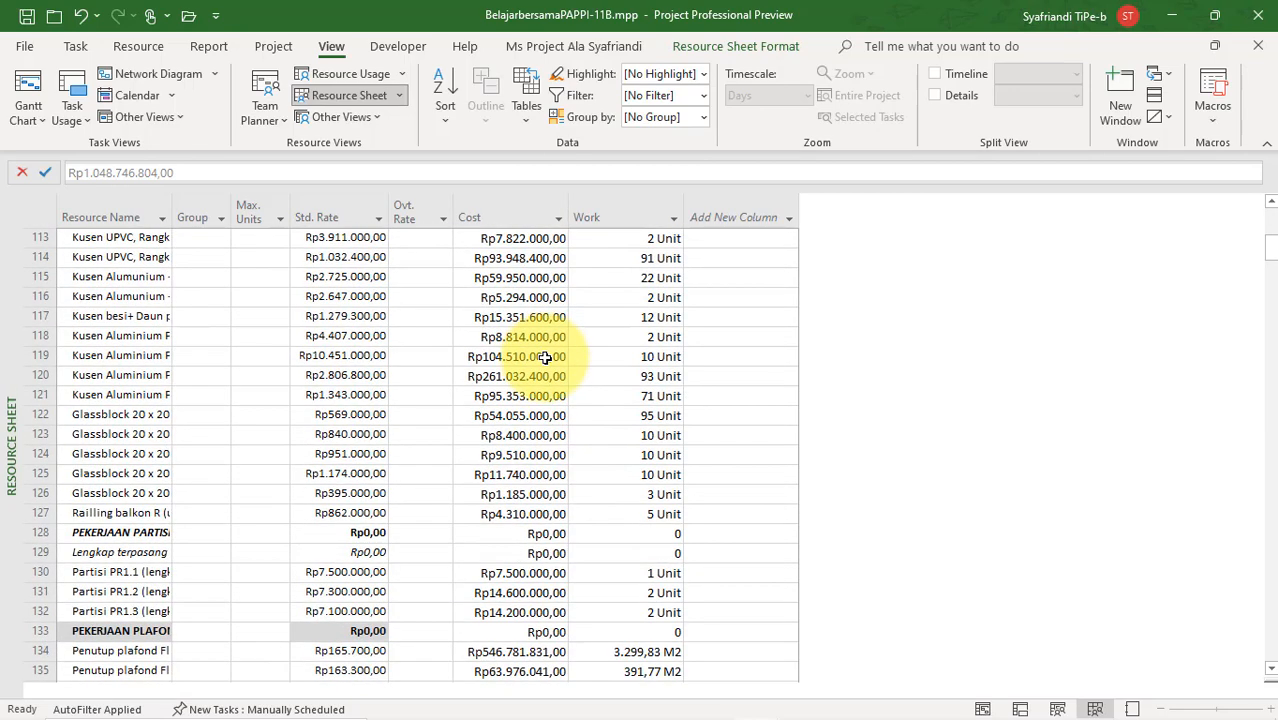
{"action": "scroll", "coordinate": [545, 358], "scroll_direction": "down", "scroll_amount": 2}
{"action": "left_click", "coordinate": [548, 415]}
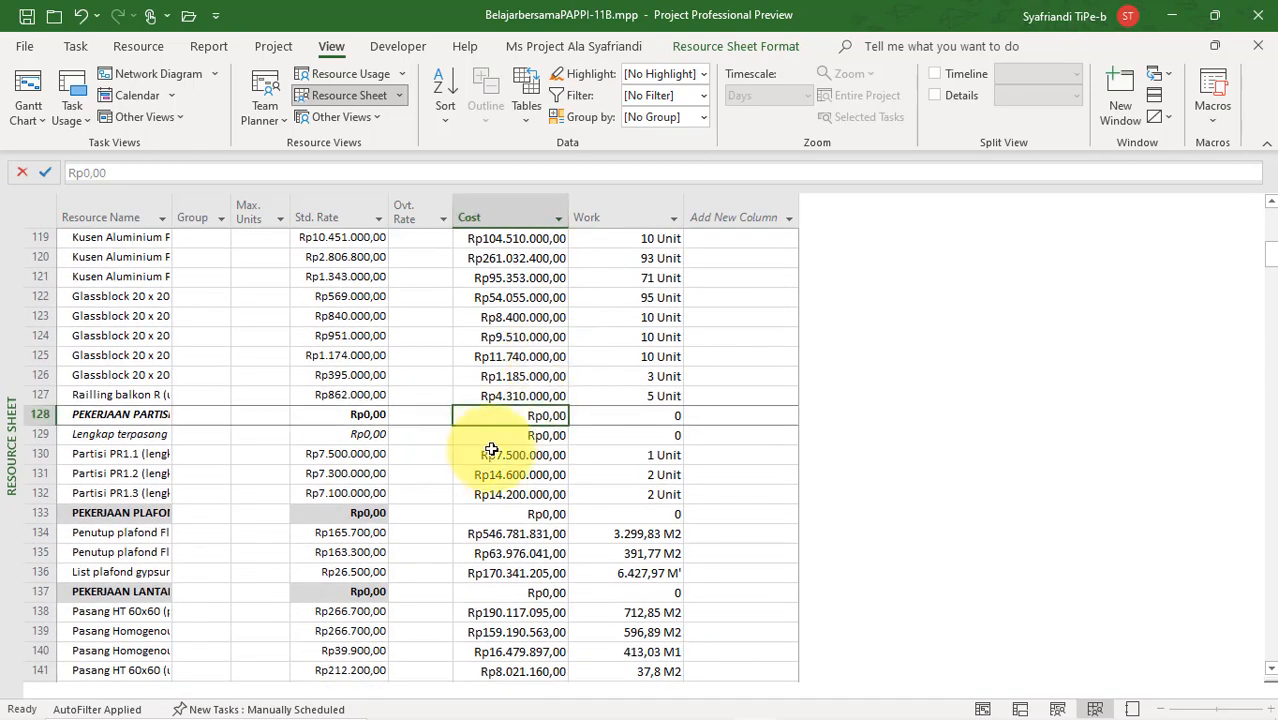
{"action": "left_click", "coordinate": [522, 437]}
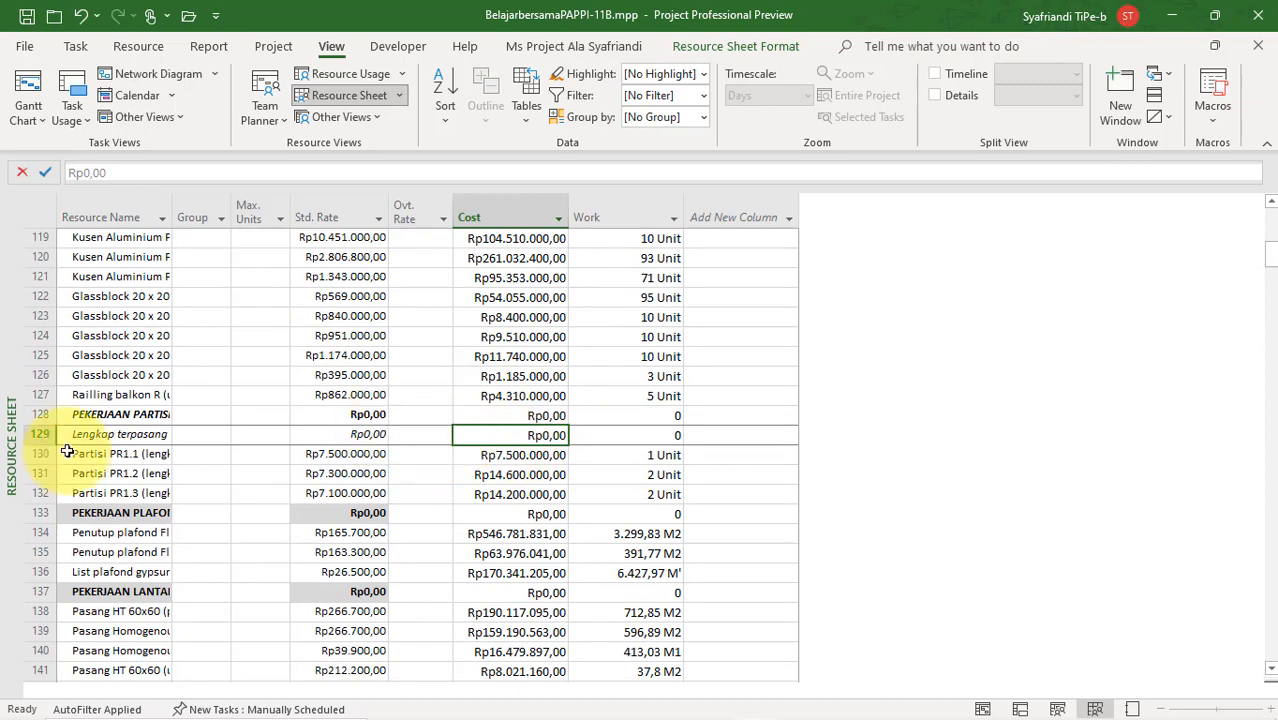
{"action": "left_click_drag", "start_coordinate": [33, 415], "coordinate": [41, 438]}
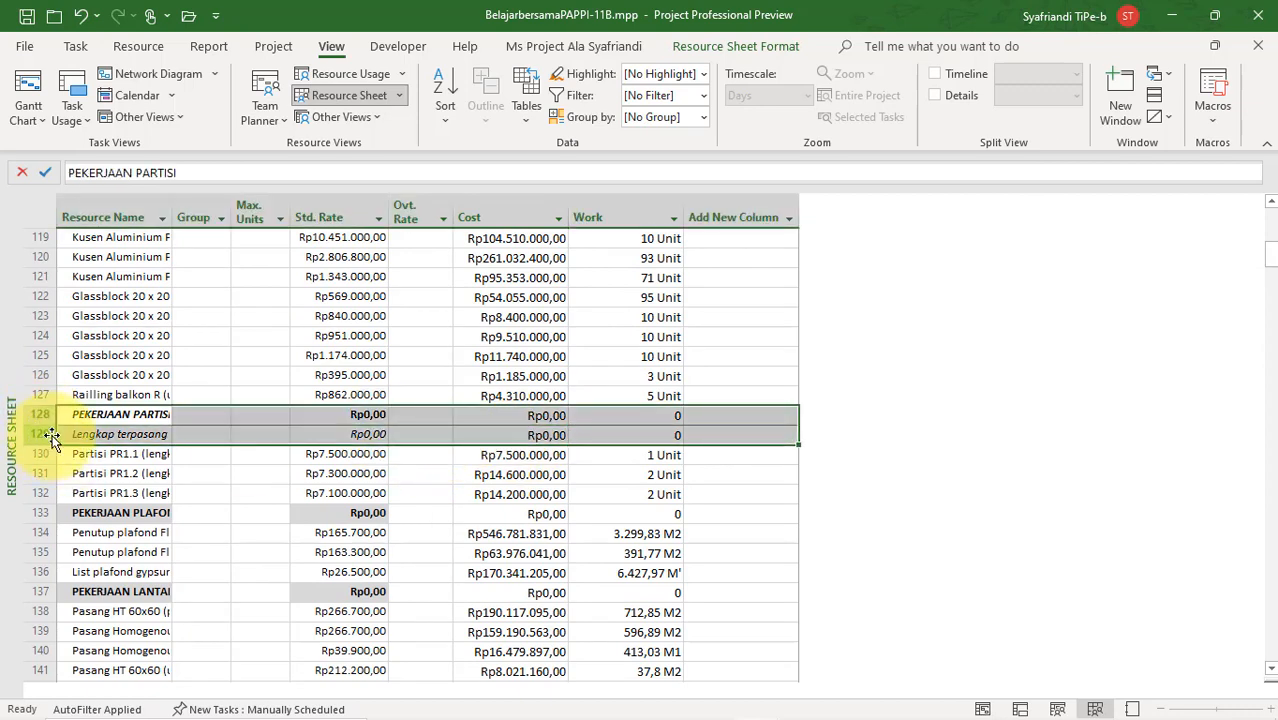
{"action": "key", "text": "Delete"}
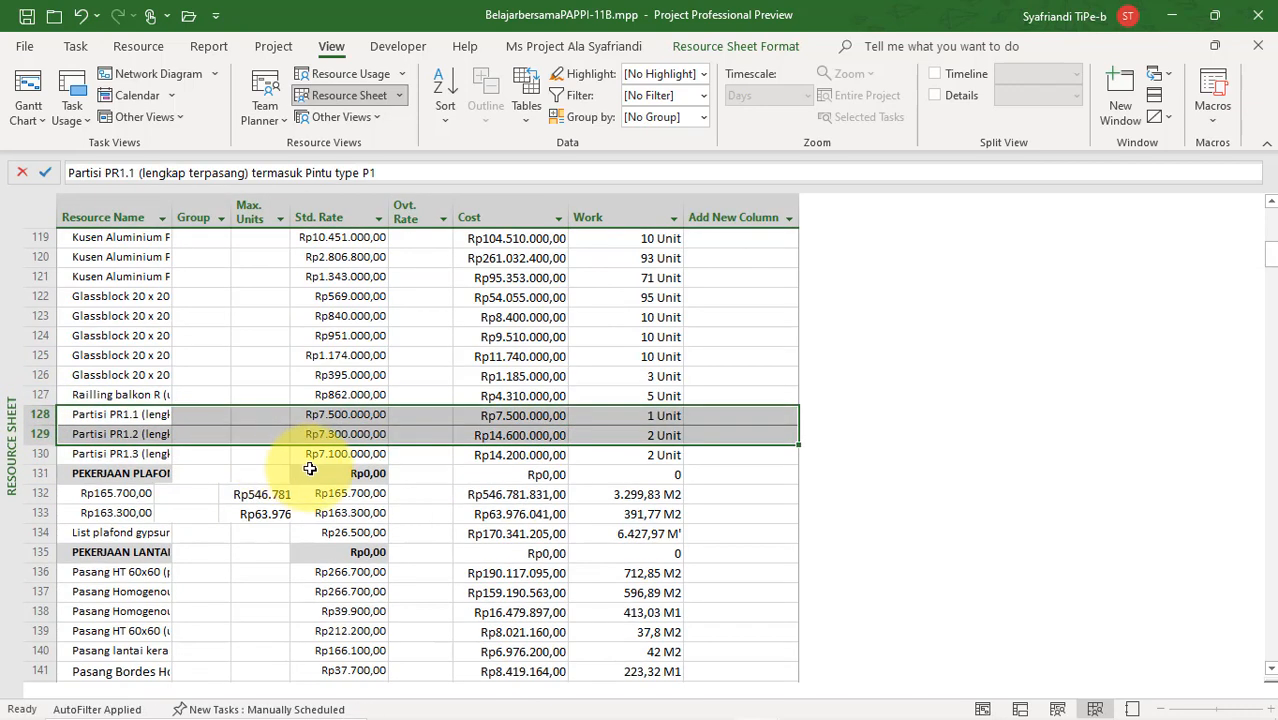
Scan the Cost and Work columns of the Arsitektur resources for zero-cost rows, including the kitchen sink under AREA PANTRY
{"action": "scroll", "coordinate": [346, 496], "scroll_direction": "down", "scroll_amount": 3}
{"action": "scroll", "coordinate": [355, 504], "scroll_direction": "down", "scroll_amount": 8}
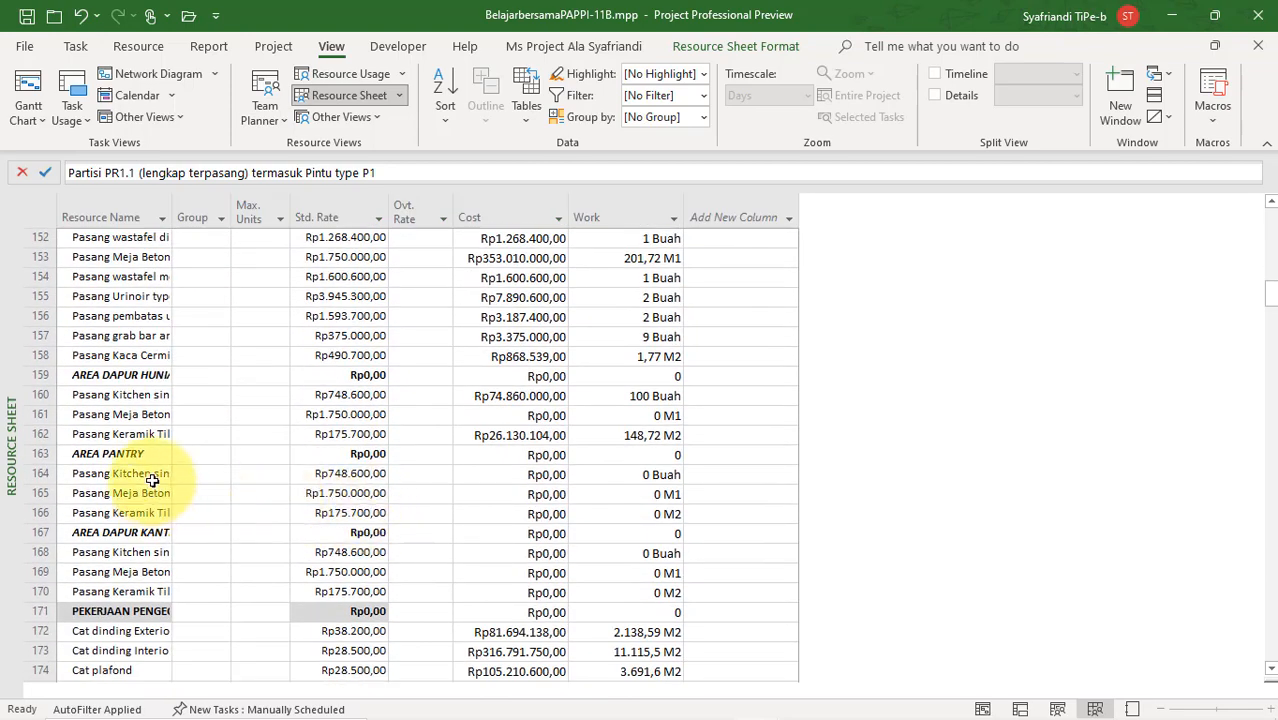
{"action": "left_click", "coordinate": [152, 478]}
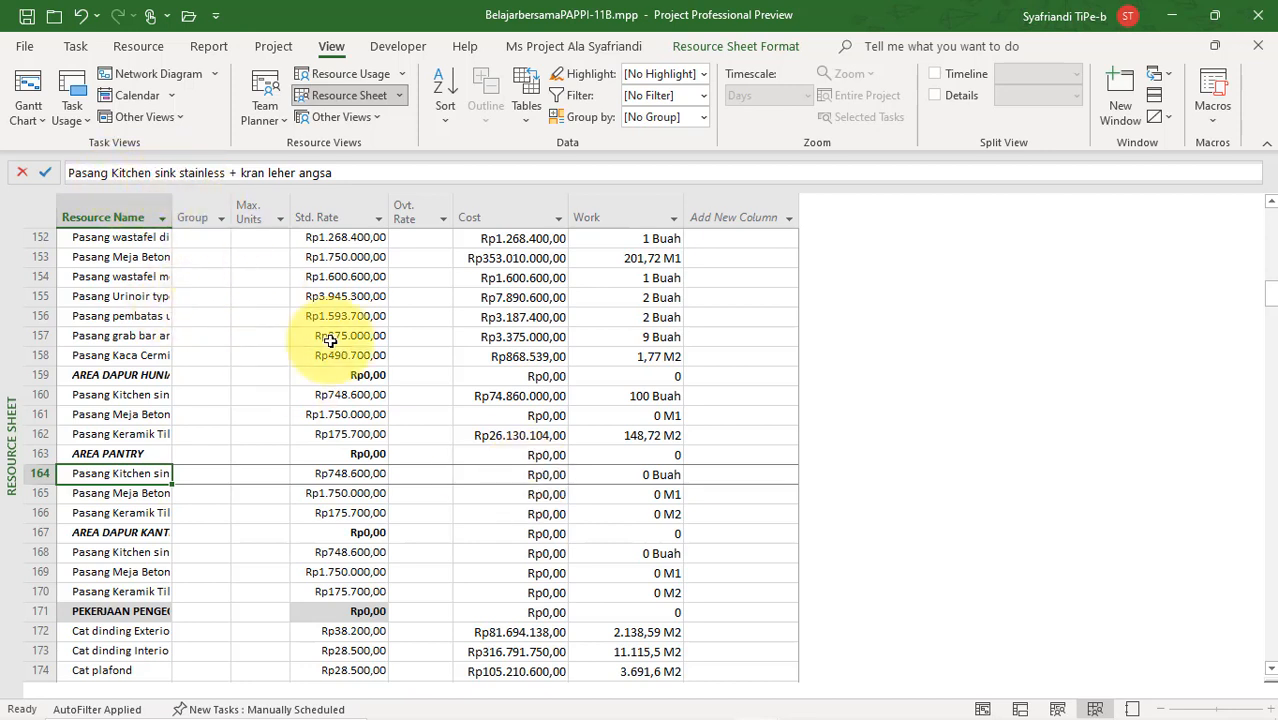
{"action": "left_click", "coordinate": [488, 479]}
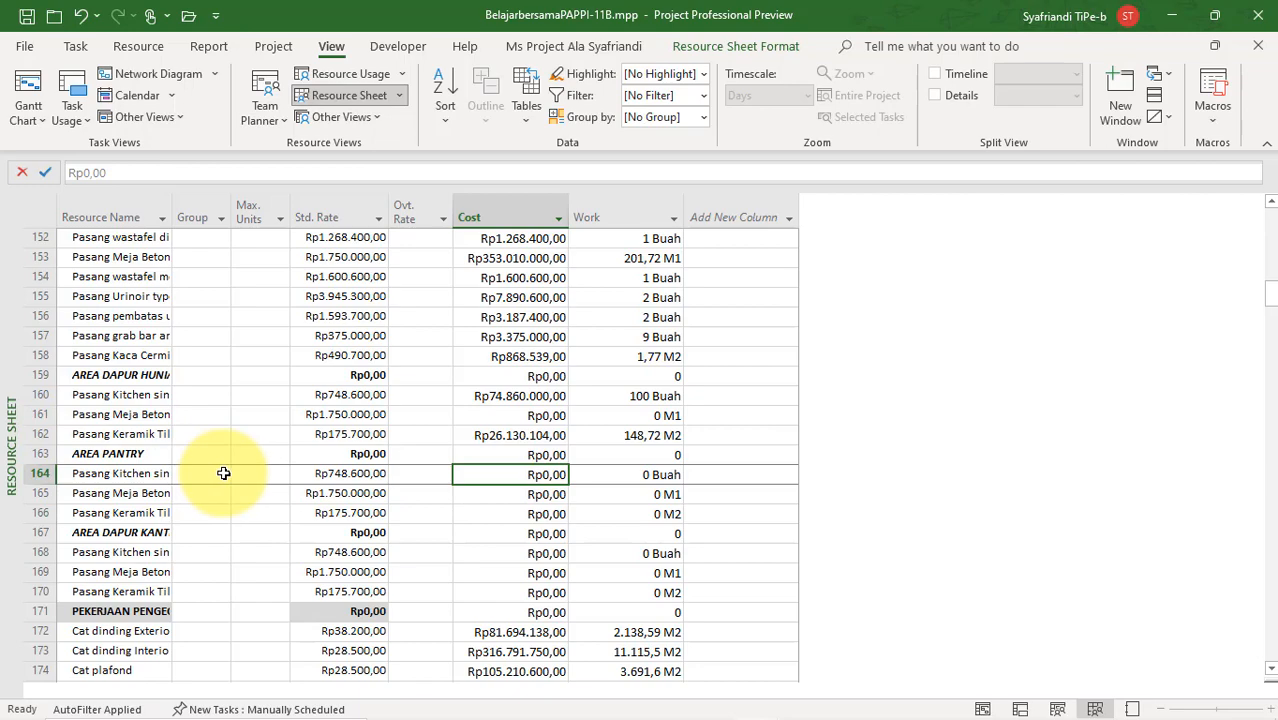
{"action": "scroll", "coordinate": [224, 473], "scroll_direction": "up", "scroll_amount": 14}
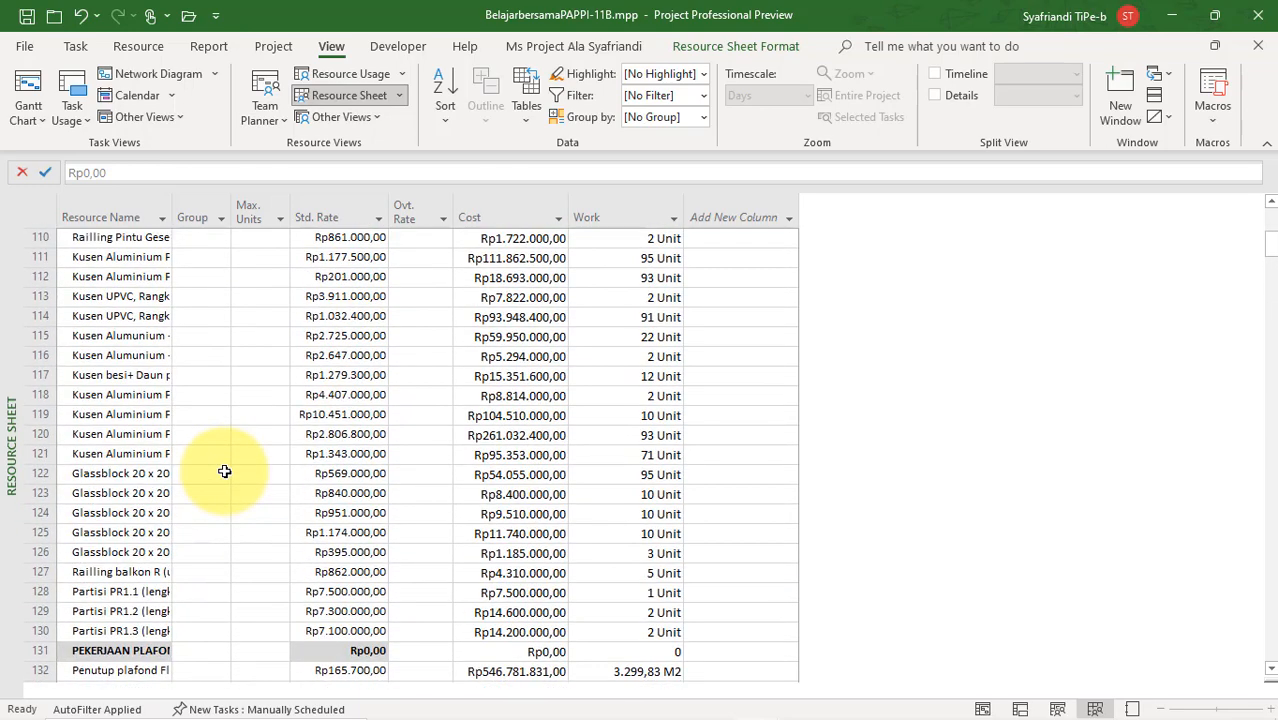
{"action": "scroll", "coordinate": [224, 471], "scroll_direction": "up", "scroll_amount": 5}
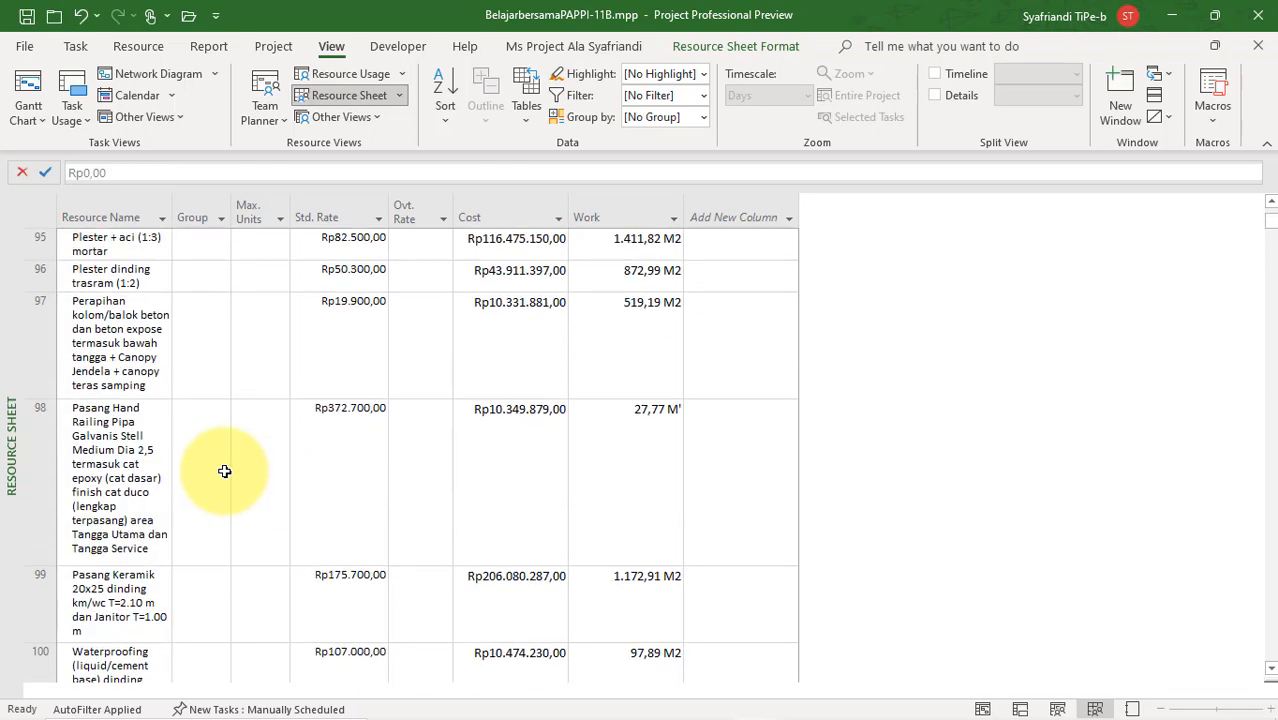
{"action": "scroll", "coordinate": [224, 471], "scroll_direction": "down", "scroll_amount": 5}
{"action": "scroll", "coordinate": [224, 471], "scroll_direction": "up", "scroll_amount": 5}
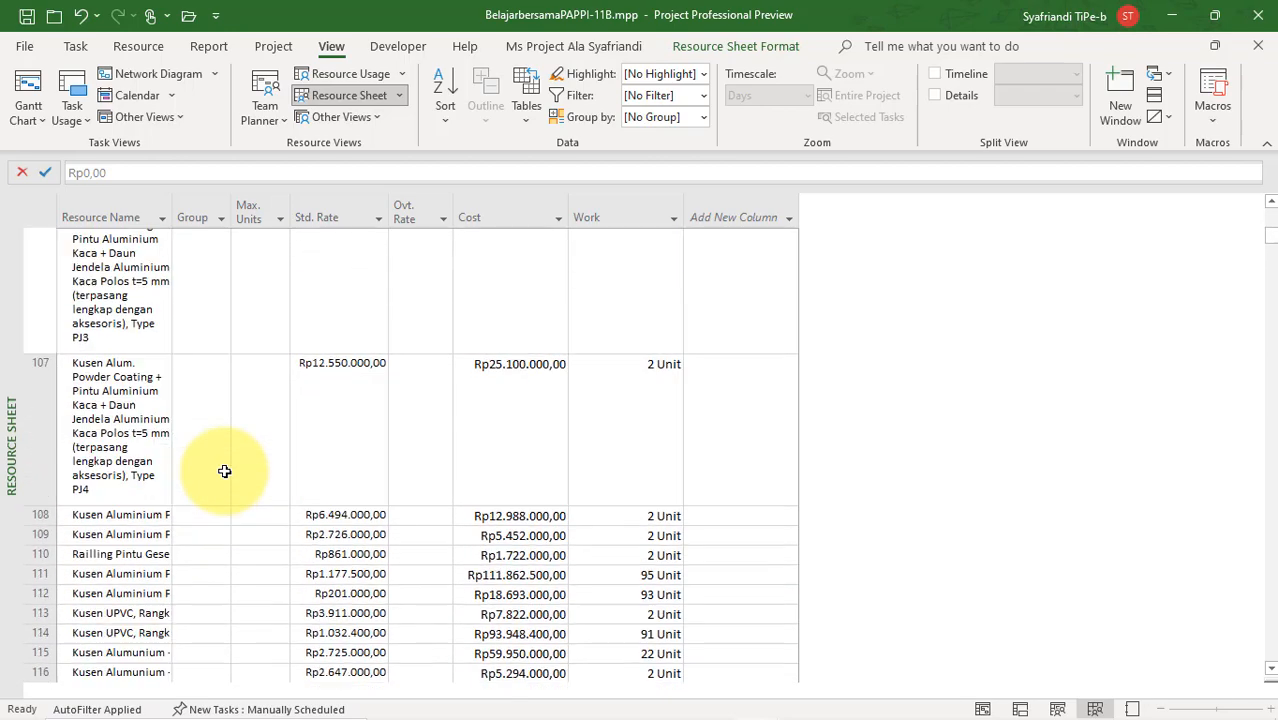
{"action": "scroll", "coordinate": [228, 464], "scroll_direction": "down", "scroll_amount": 15}
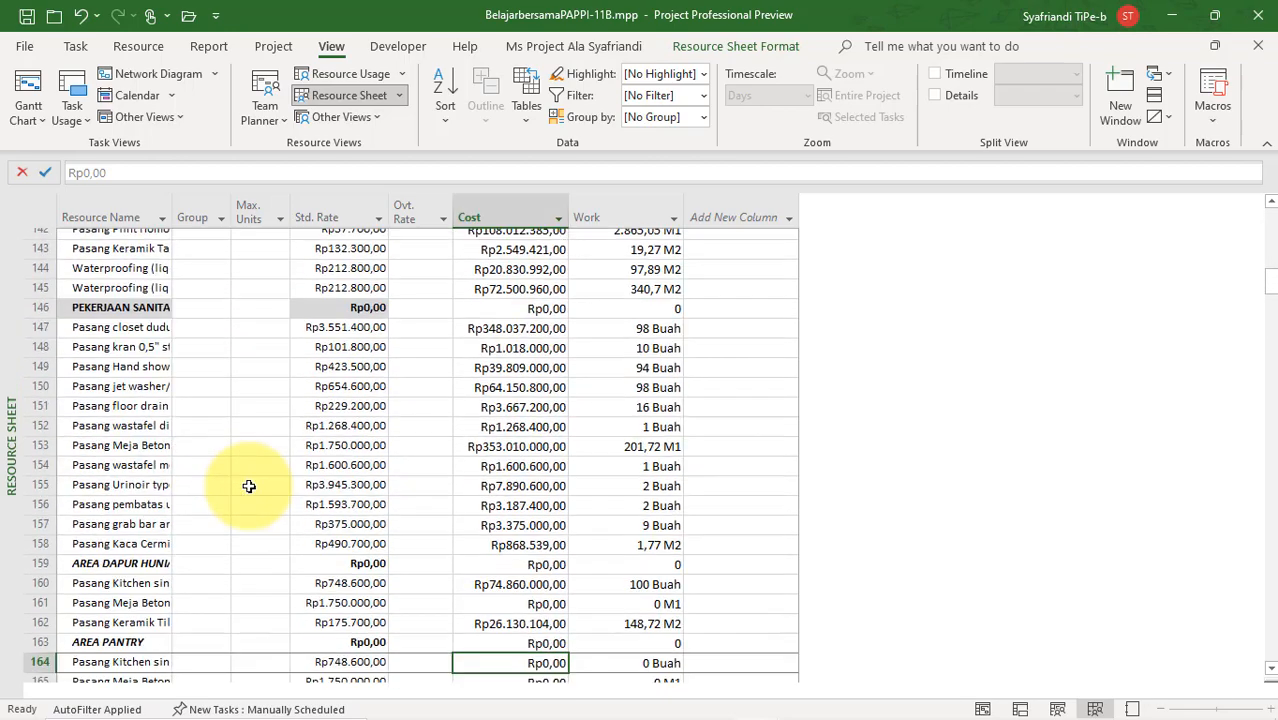
{"action": "scroll", "coordinate": [257, 490], "scroll_direction": "down", "scroll_amount": 1}
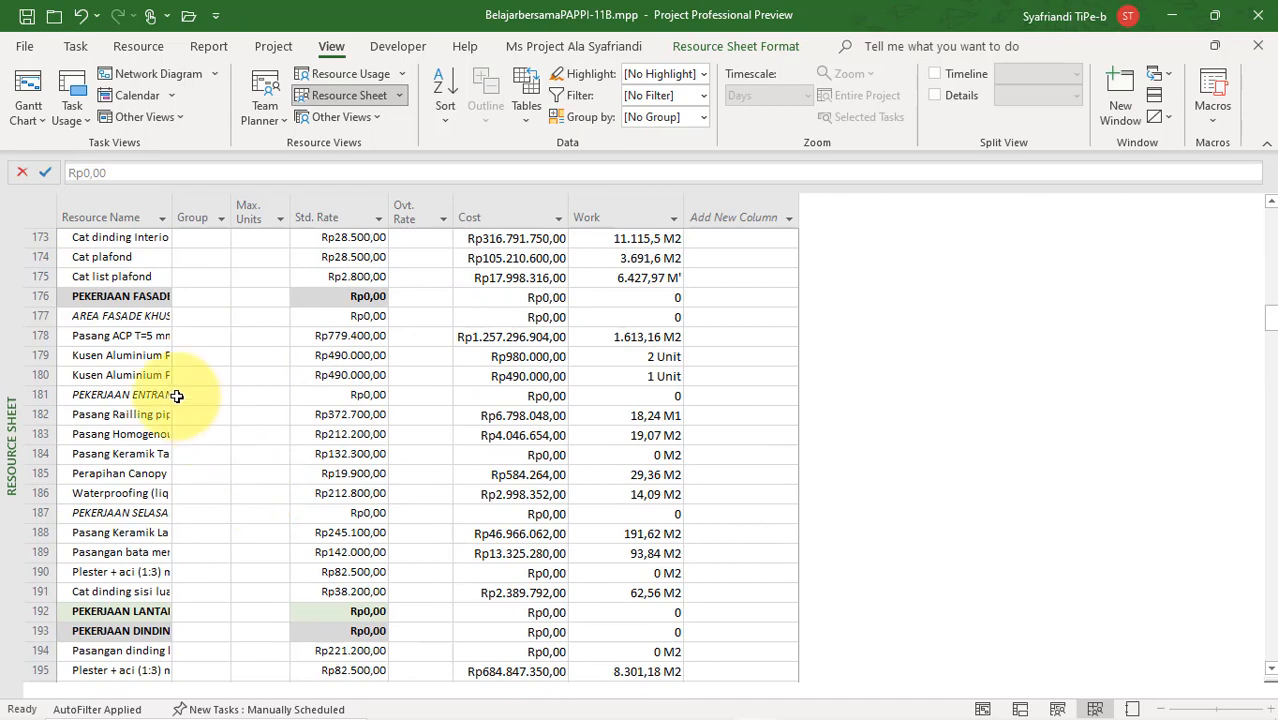
Filter the Resource Name column with a custom condition so only names that contain ACP are listed
{"action": "left_click", "coordinate": [147, 341]}
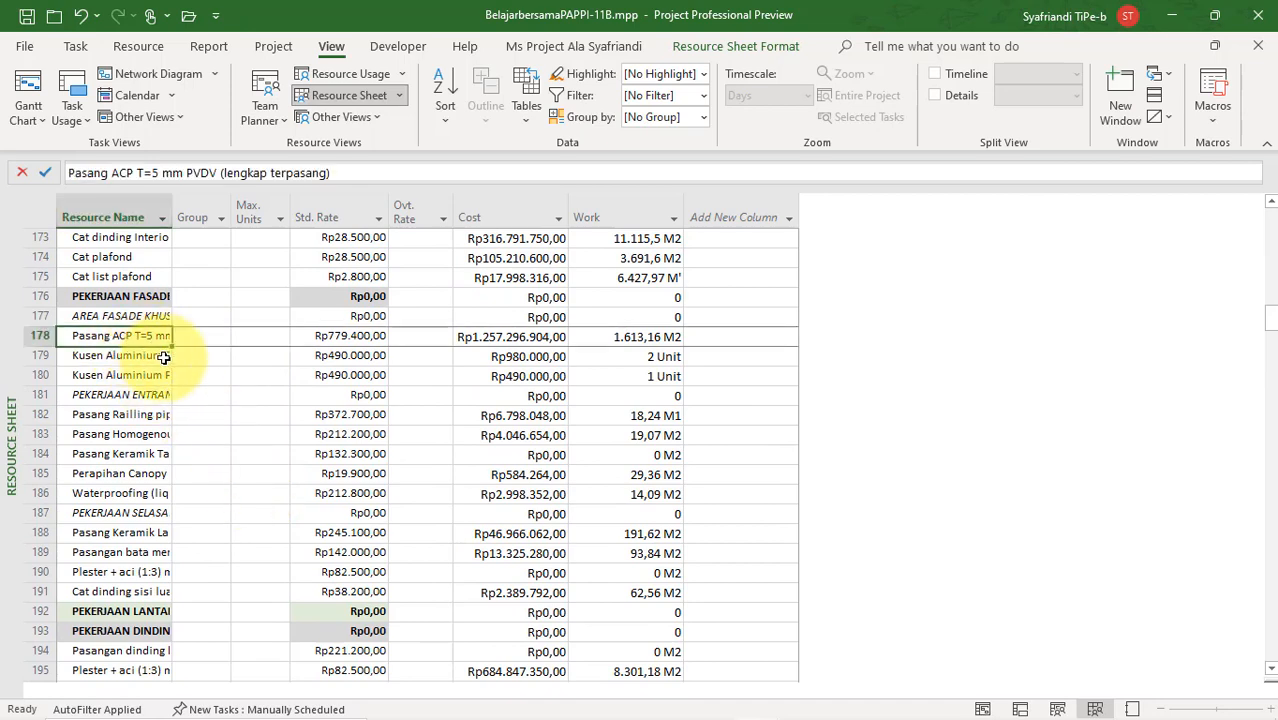
{"action": "left_click", "coordinate": [162, 217]}
{"action": "mouse_move", "coordinate": [172, 380]}
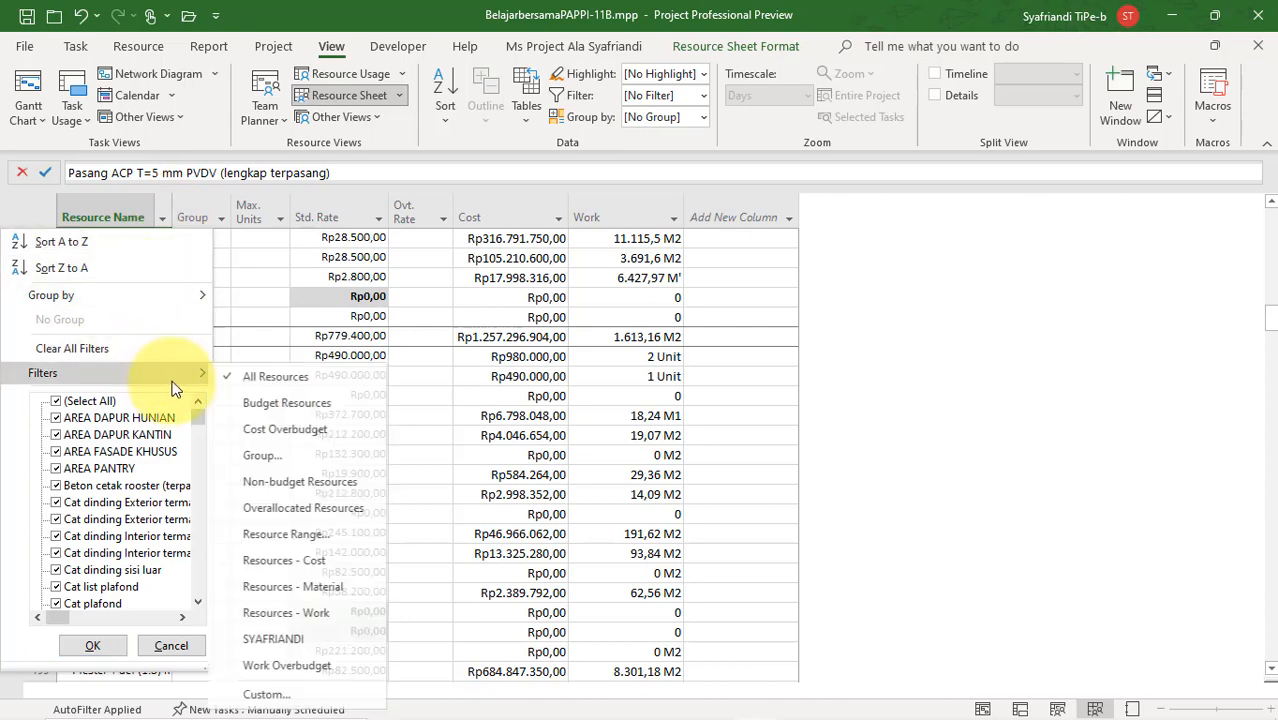
{"action": "left_click", "coordinate": [326, 695]}
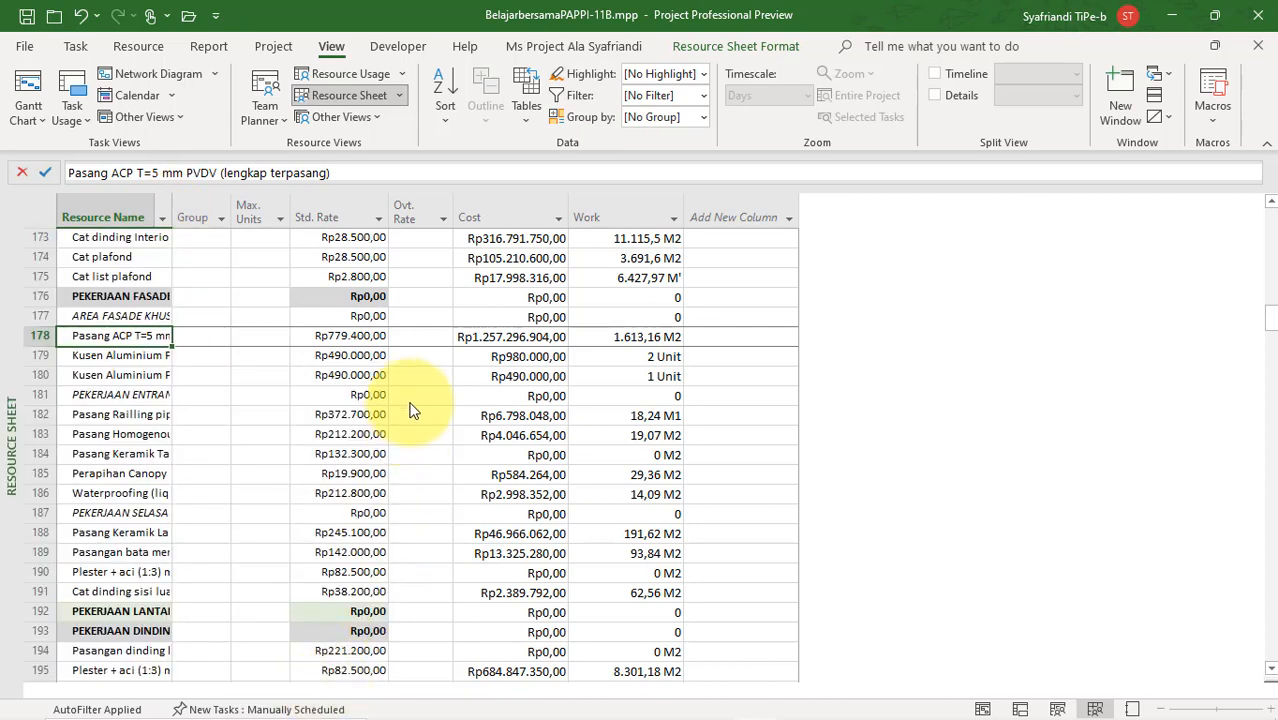
{"action": "left_click", "coordinate": [464, 350]}
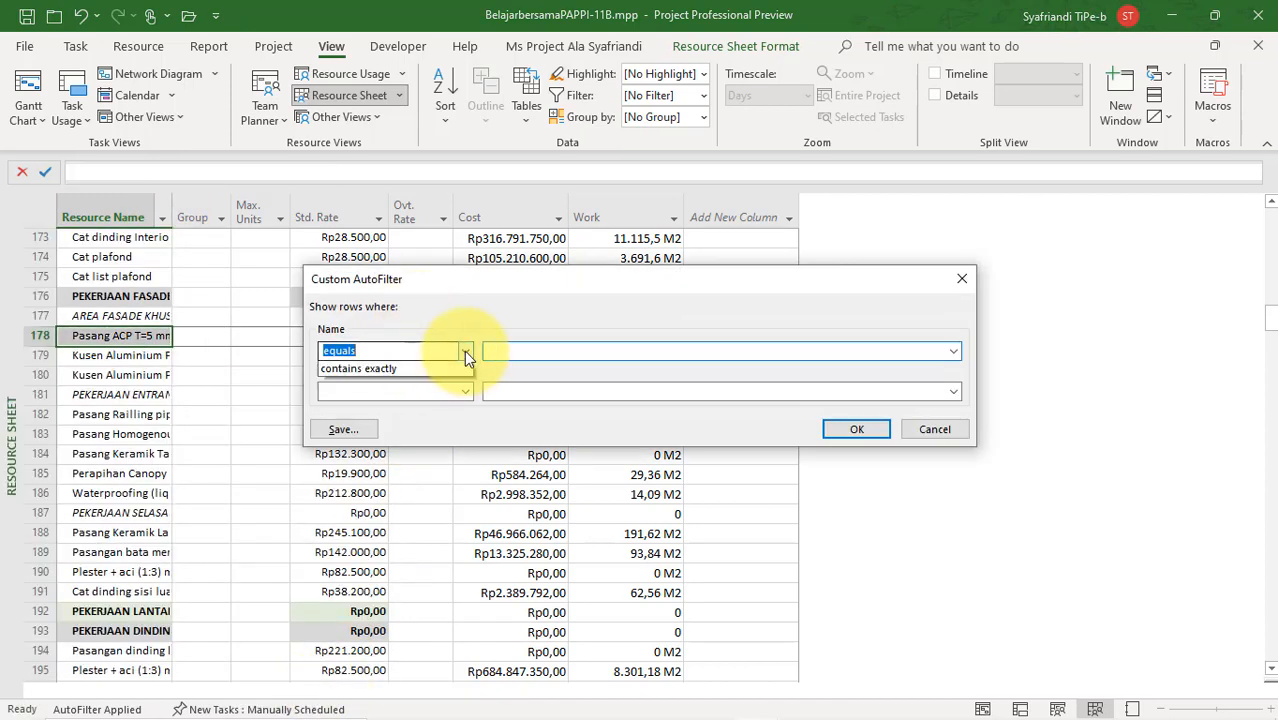
{"action": "left_click", "coordinate": [385, 490]}
{"action": "left_click", "coordinate": [618, 349]}
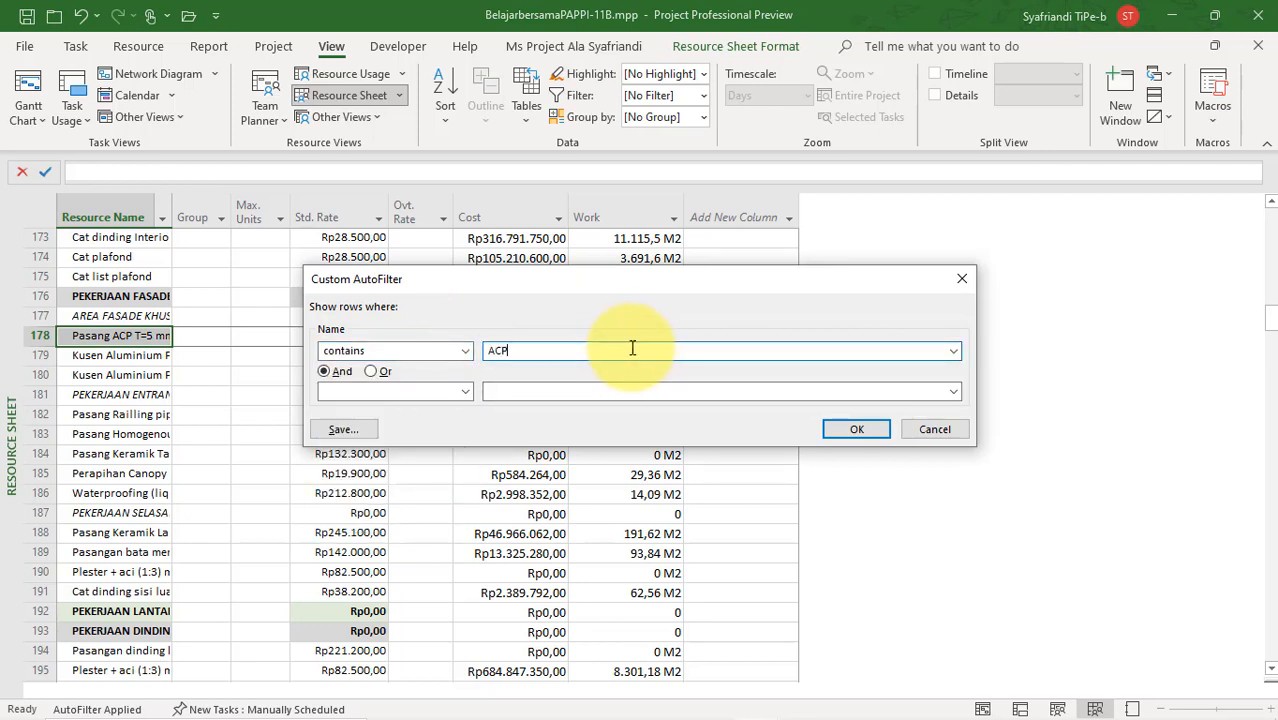
{"action": "type", "text": "ACP"}
{"action": "key", "text": "Return"}
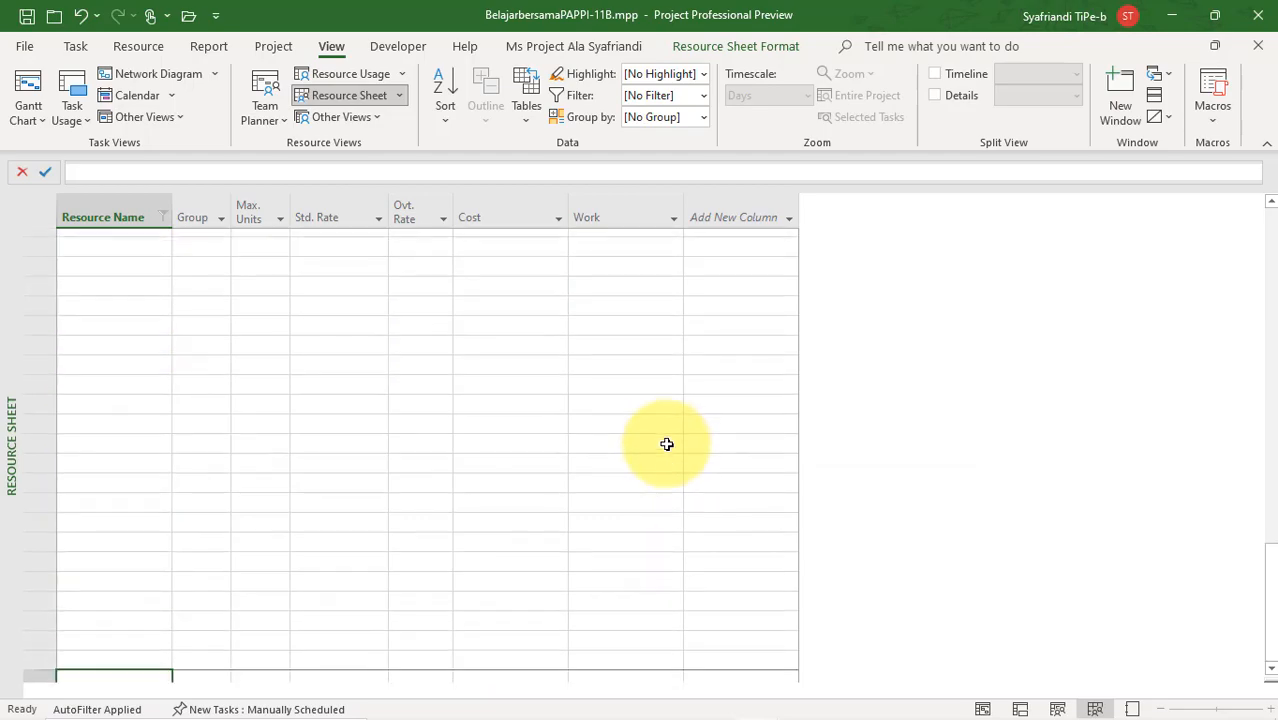
{"action": "scroll", "coordinate": [667, 444], "scroll_direction": "up", "scroll_amount": 10}
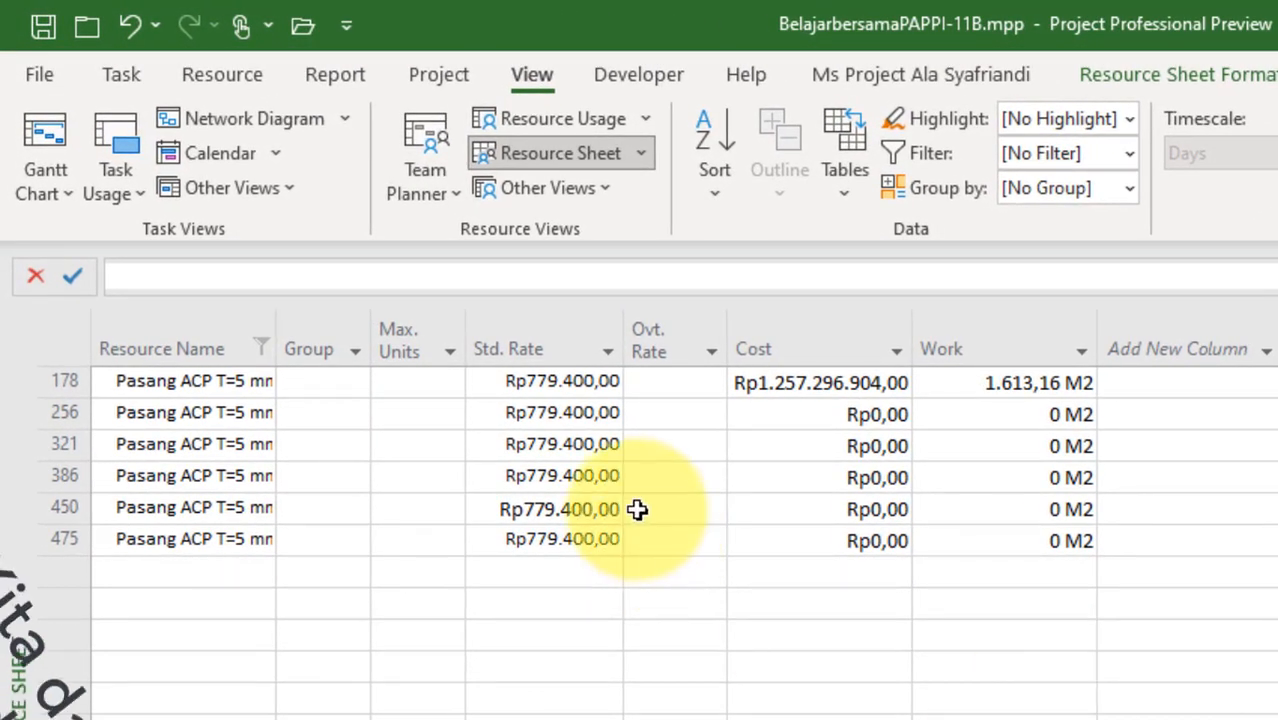
Check the name, standard rate, Cost and Work of resource 178, Pasang ACP T=5 mm PVDV
{"action": "left_click", "coordinate": [232, 381]}
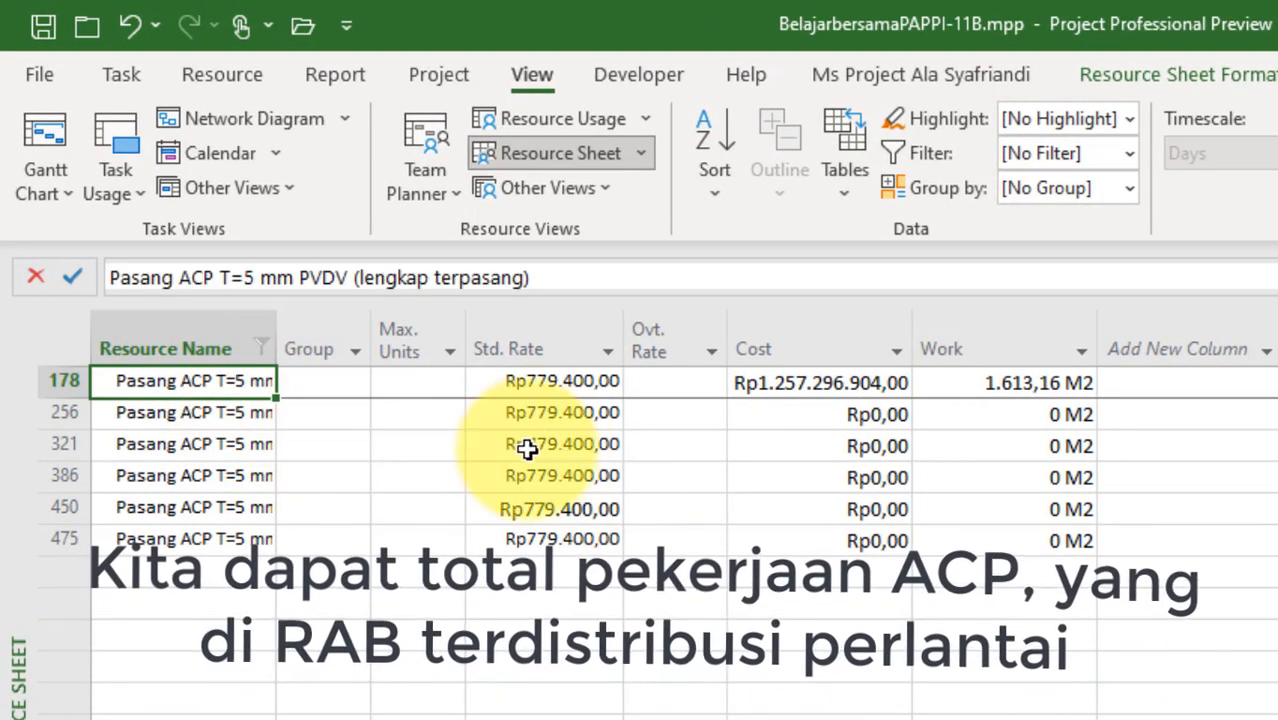
{"action": "left_click", "coordinate": [557, 388]}
{"action": "left_click", "coordinate": [799, 382]}
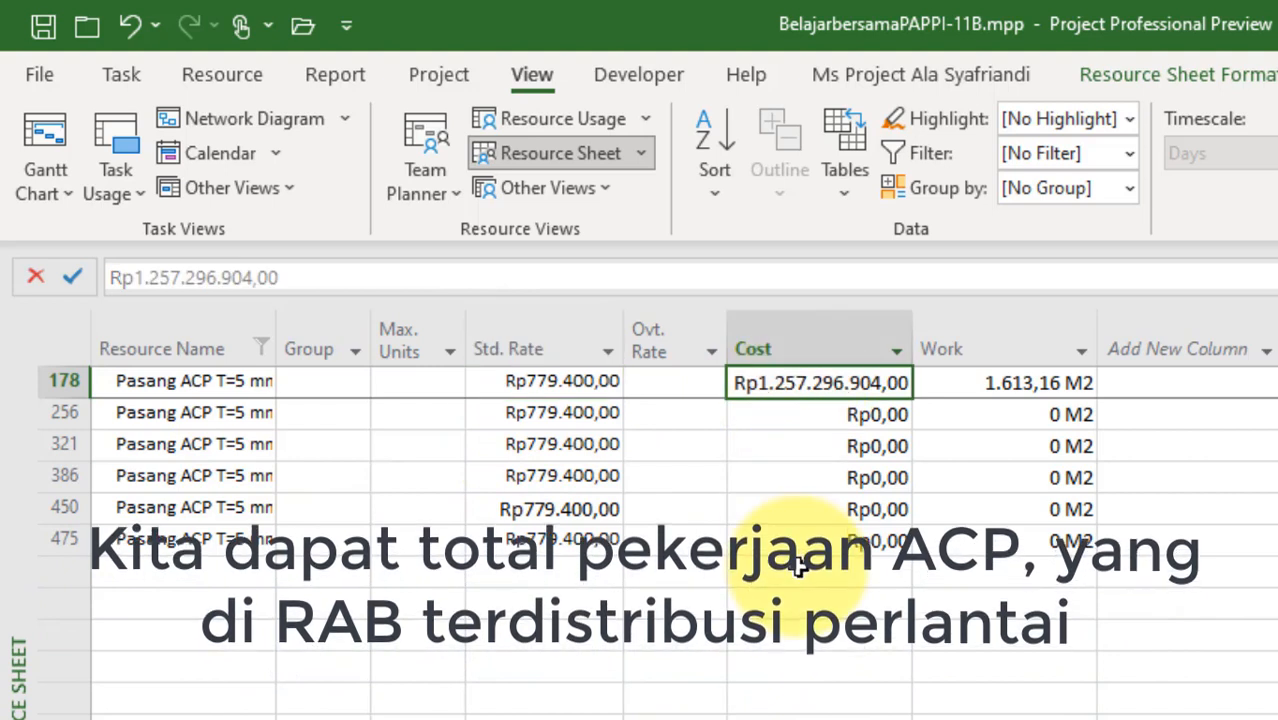
{"action": "left_click", "coordinate": [1056, 380]}
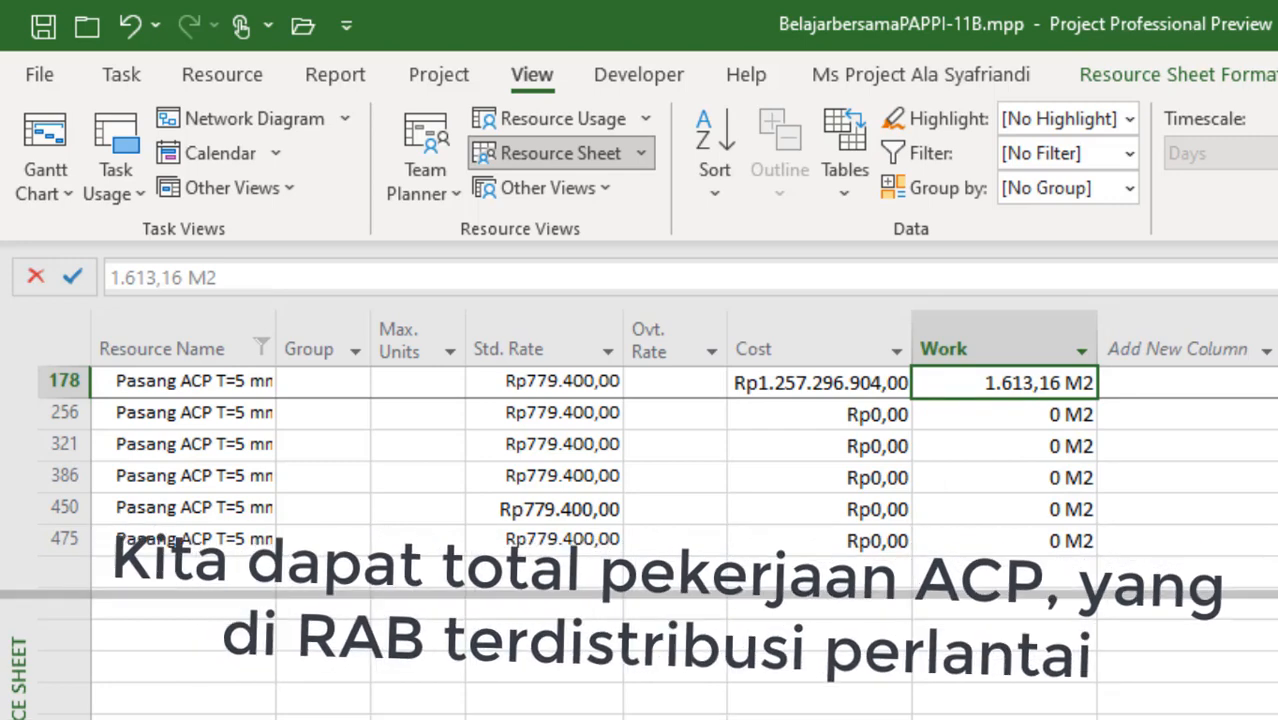
Split the Resource Sheet window and show the Gantt Chart in the lower pane for resource 178
{"action": "left_click_drag", "start_coordinate": [1276, 594], "coordinate": [1276, 548]}
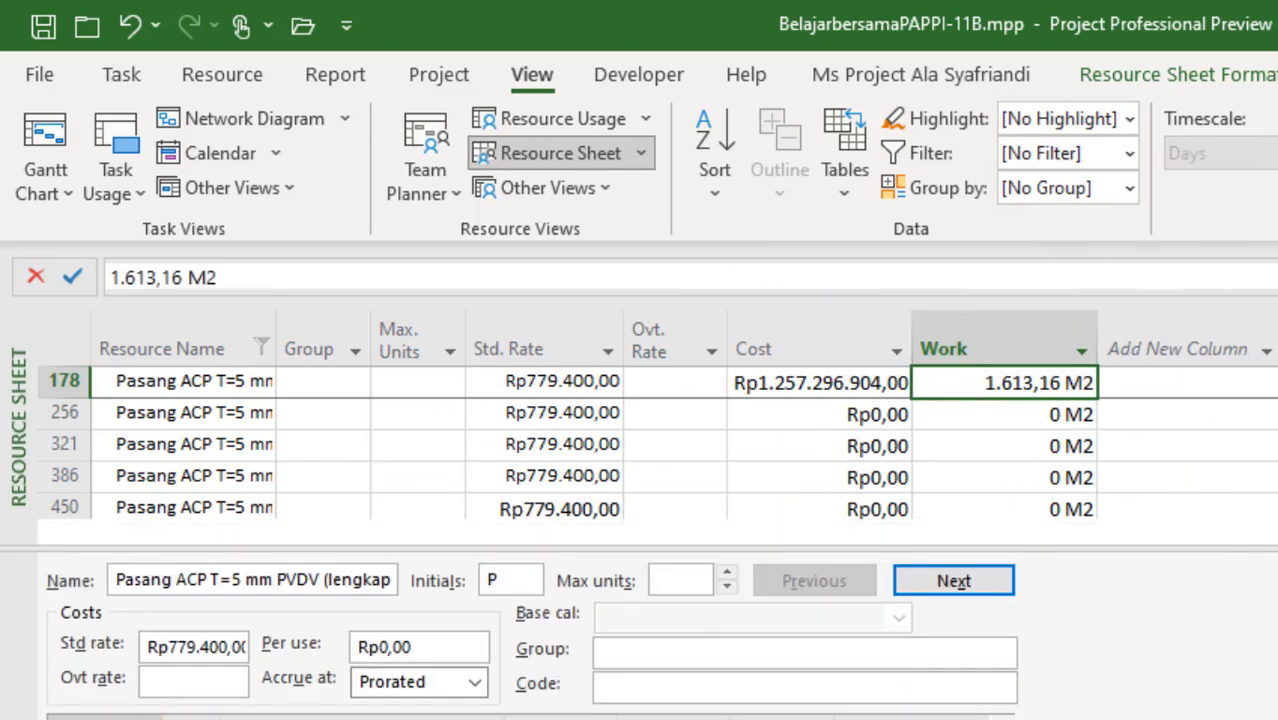
{"action": "left_click", "coordinate": [45, 188]}
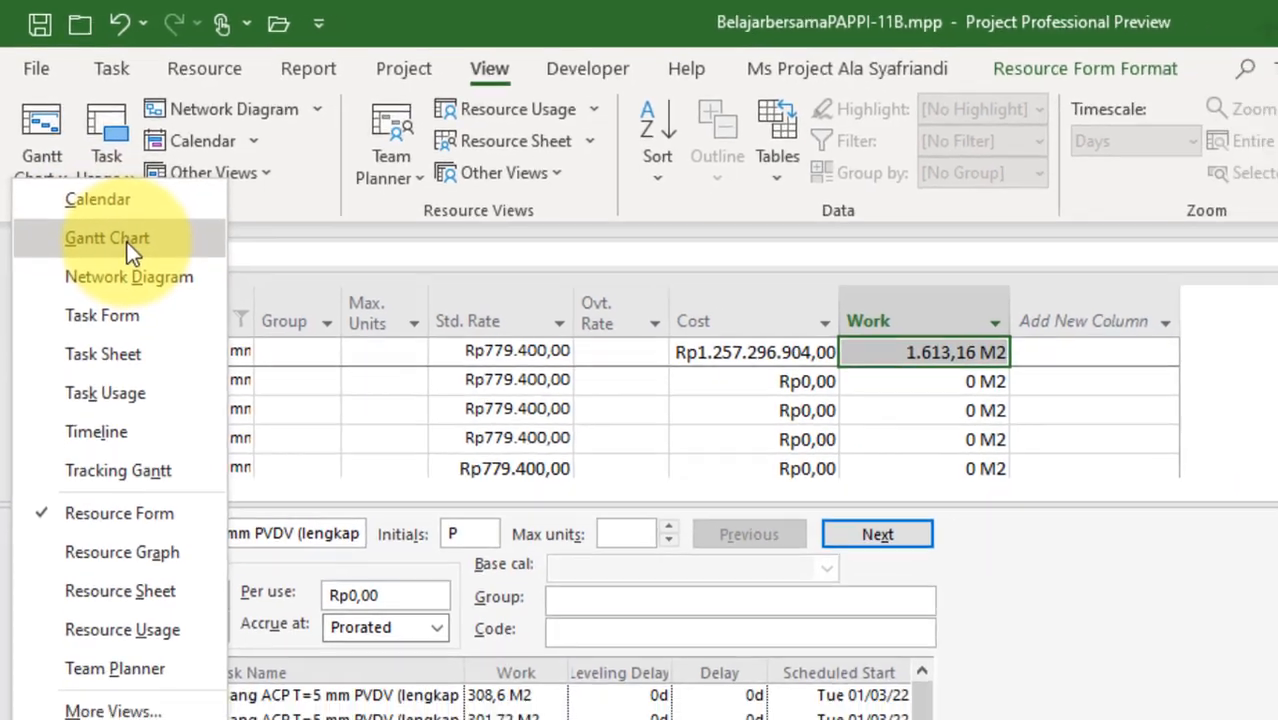
{"action": "left_click", "coordinate": [127, 242]}
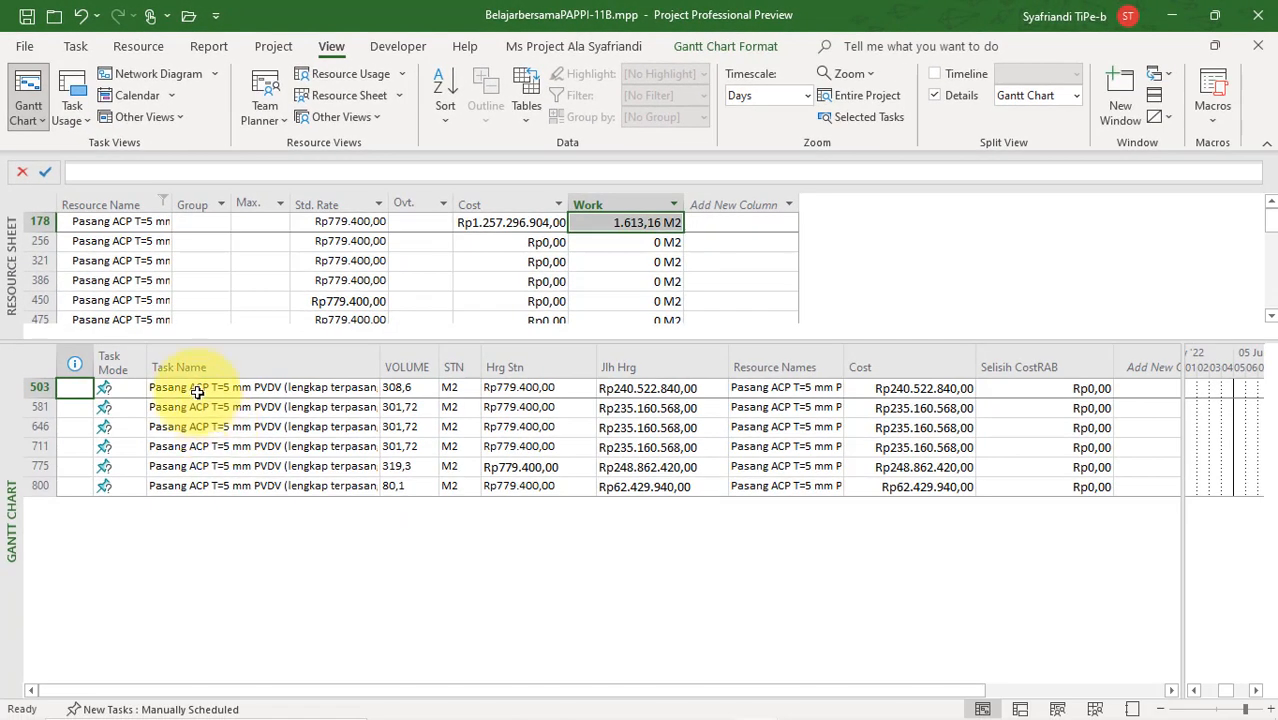
Go through the ACP tasks that use resource 178, and select resource 256 to compare its task assignments
{"action": "left_click", "coordinate": [197, 387]}
{"action": "left_click", "coordinate": [221, 406]}
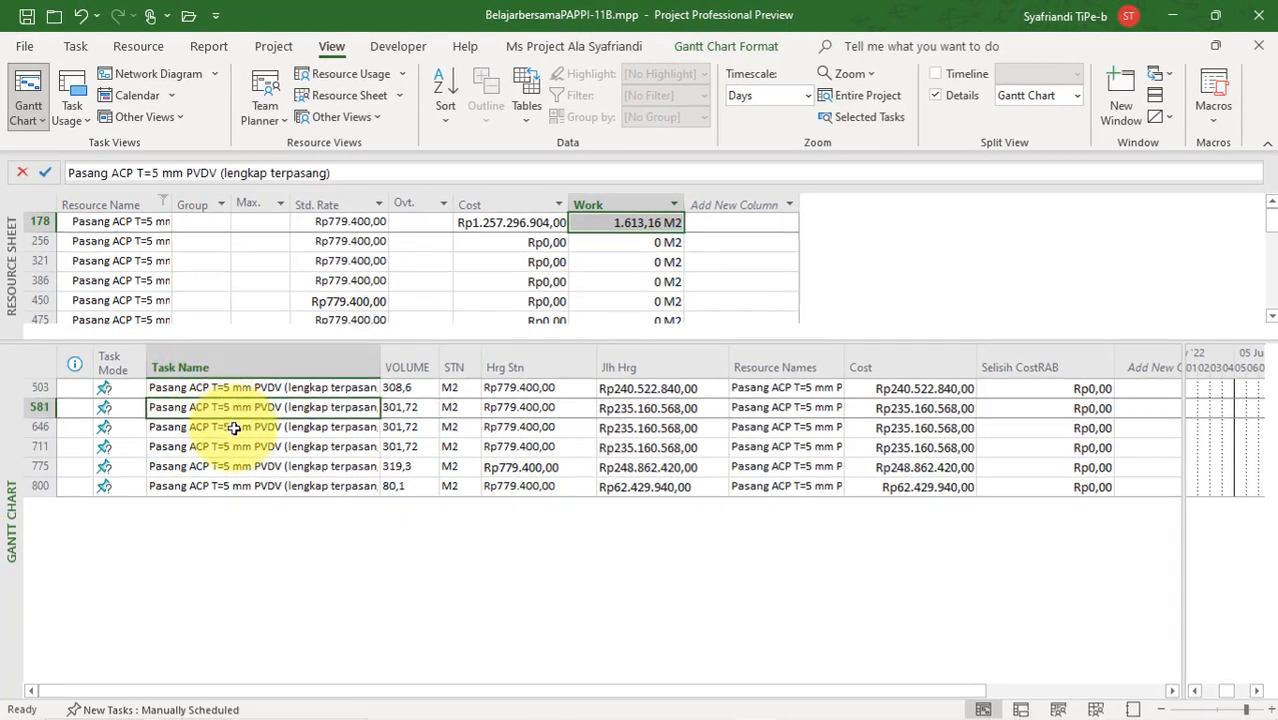
{"action": "left_click", "coordinate": [228, 426]}
{"action": "left_click", "coordinate": [246, 447]}
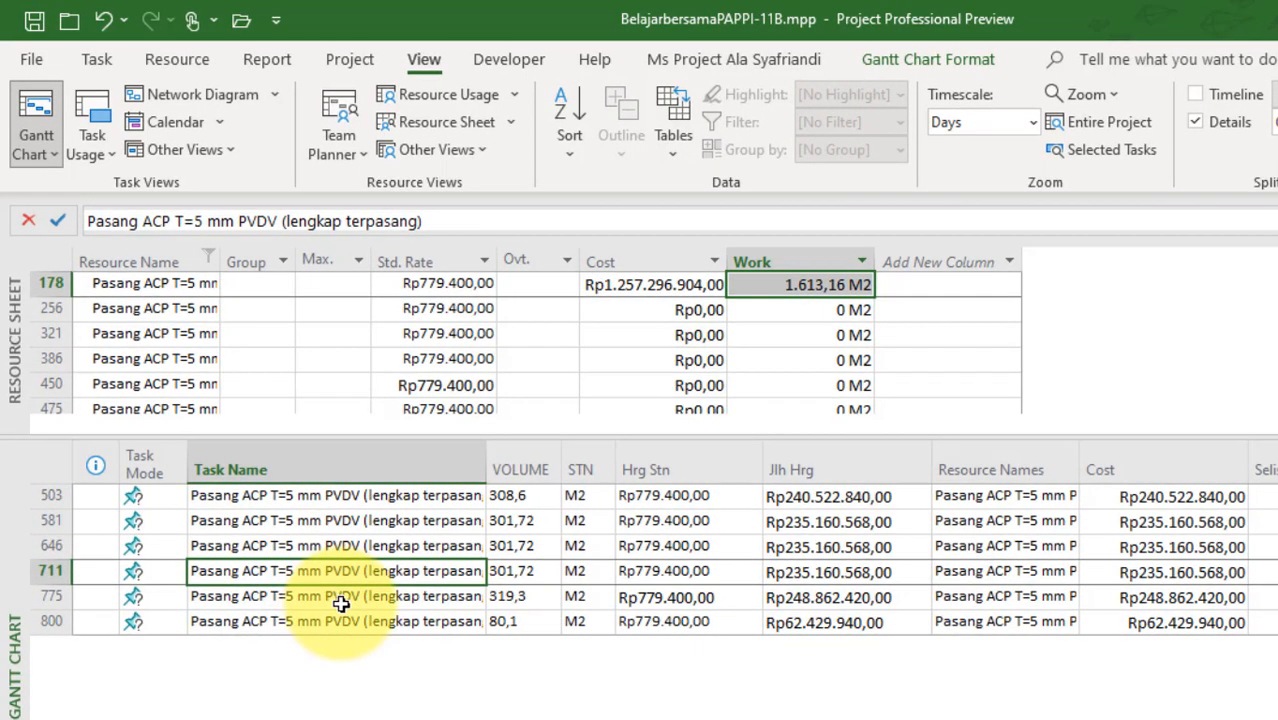
{"action": "left_click", "coordinate": [342, 598]}
{"action": "left_click", "coordinate": [357, 620]}
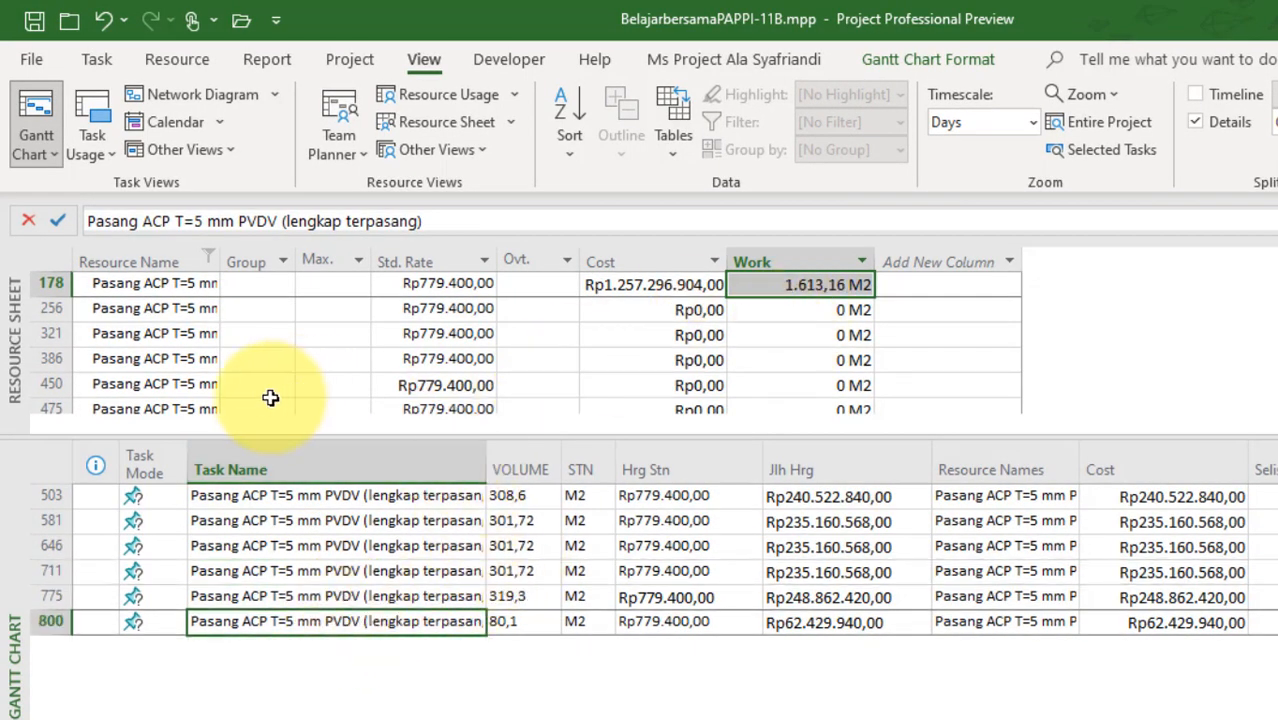
{"action": "left_click", "coordinate": [233, 360]}
{"action": "left_click", "coordinate": [186, 309]}
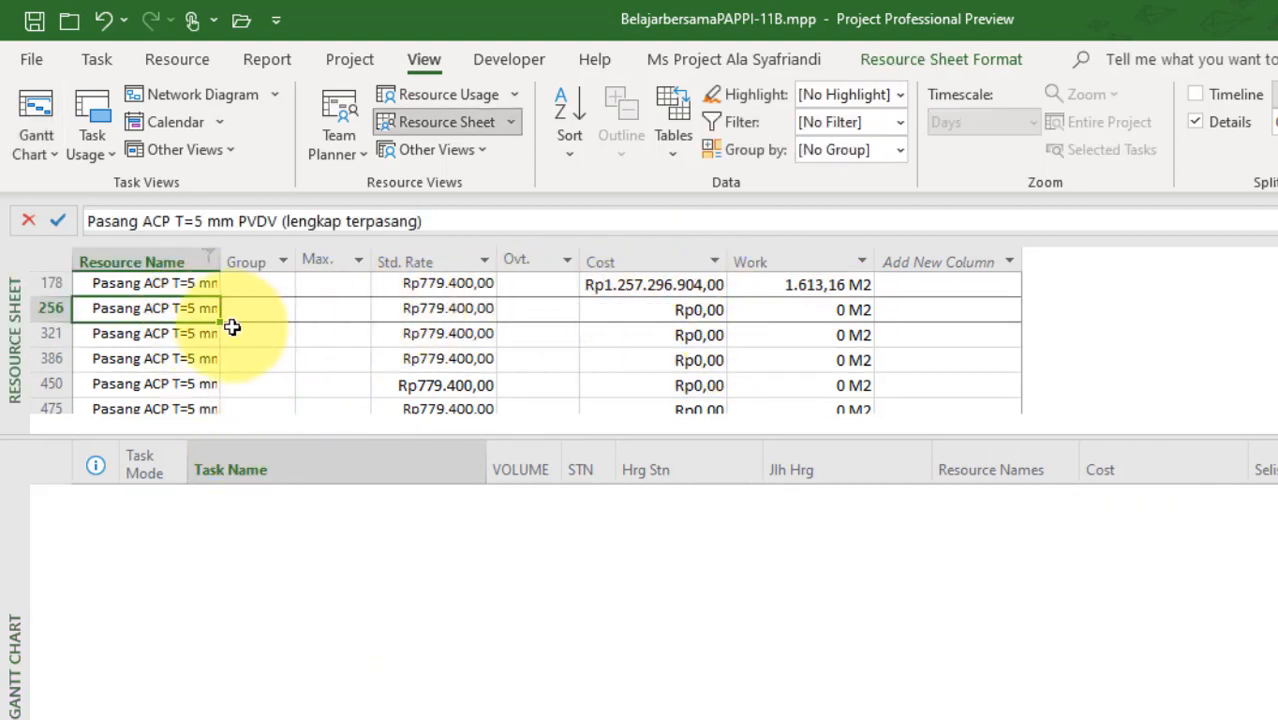
Remove the split pane and delete the zero-cost Pasang ACP duplicates, resources 256, 321, 386, 450 and 475
{"action": "double_click", "coordinate": [345, 435]}
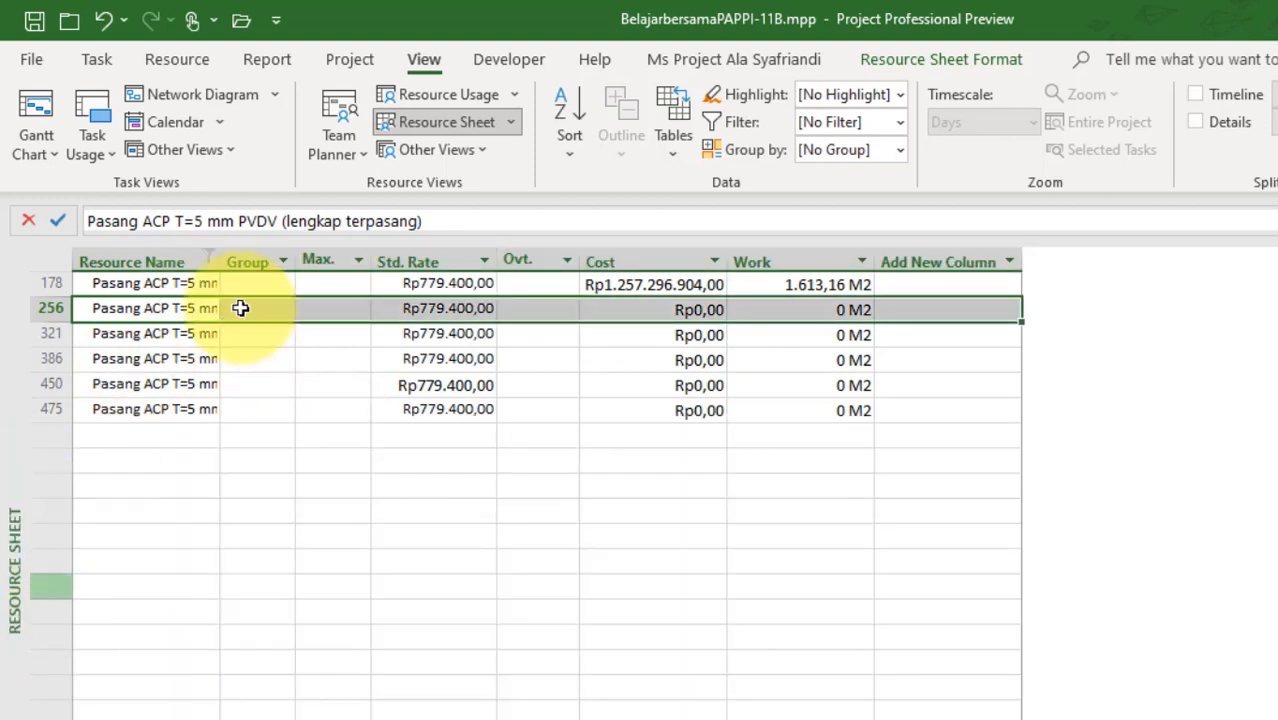
{"action": "left_click", "coordinate": [247, 362]}
{"action": "left_click_drag", "start_coordinate": [51, 318], "coordinate": [107, 406]}
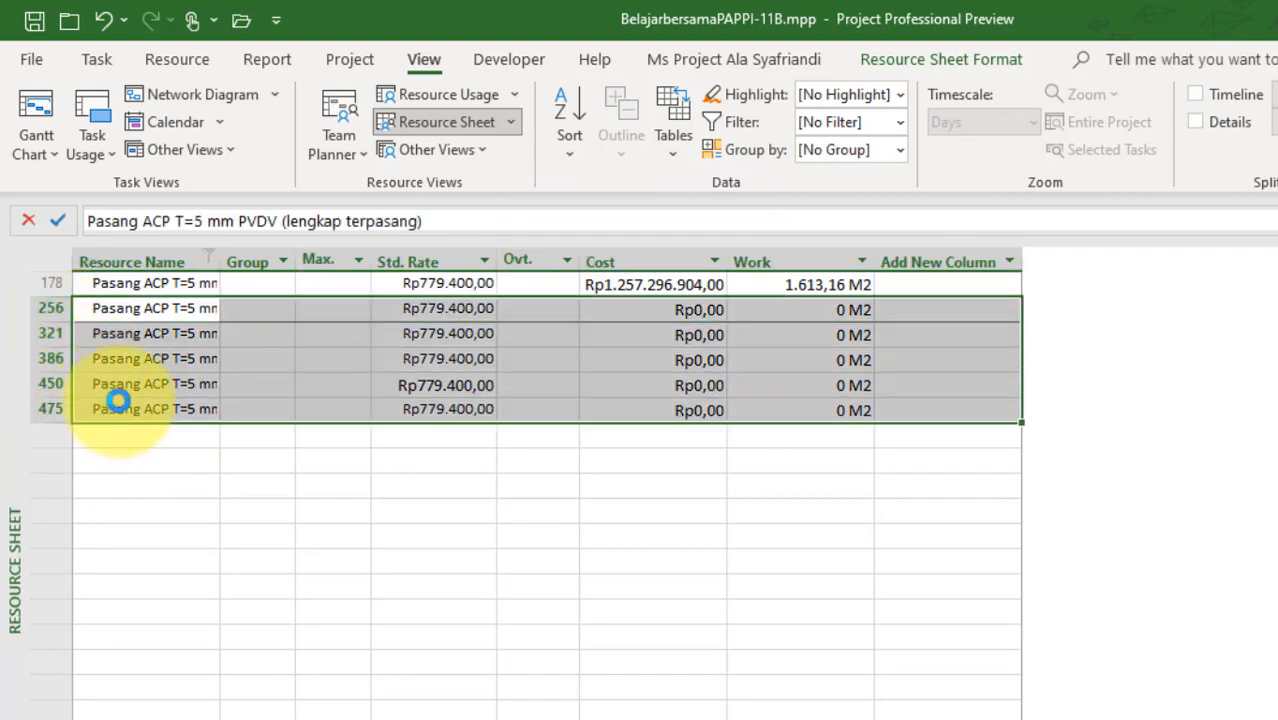
{"action": "key", "text": "Delete"}
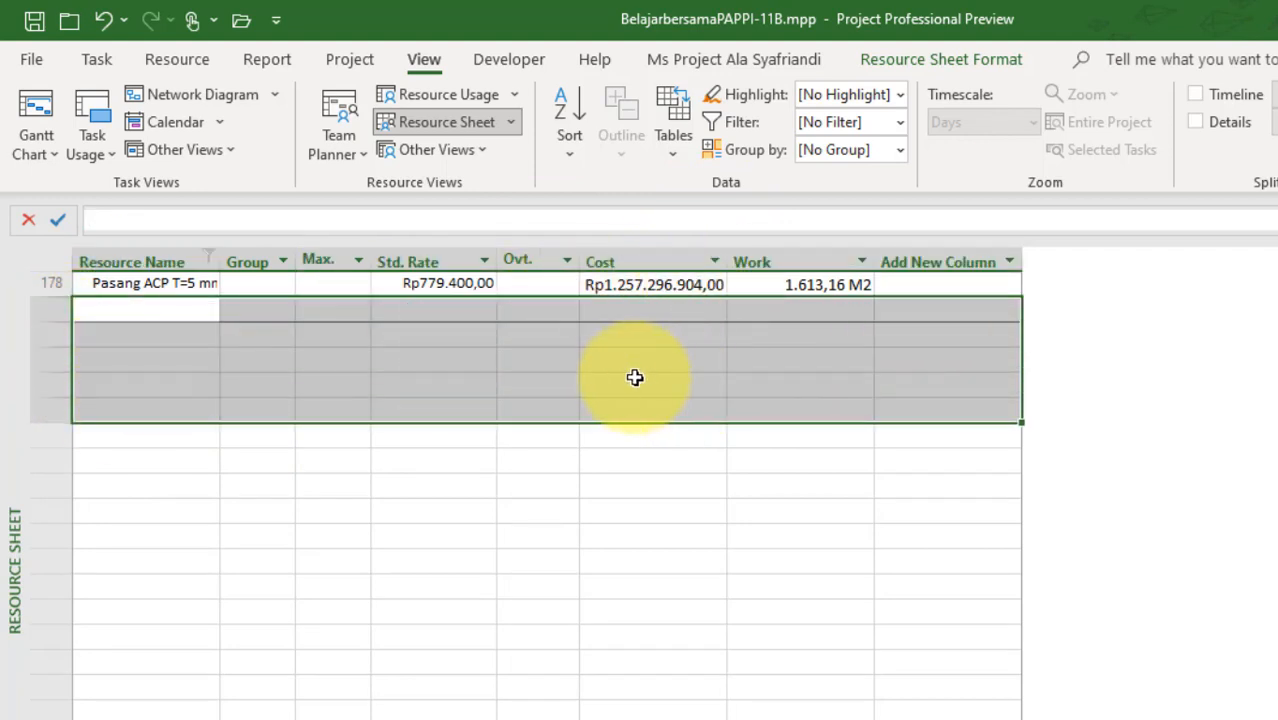
Clear the ACP filter from the Resource Name column and filter the Cost column to Rp0,00
{"action": "left_click", "coordinate": [208, 262]}
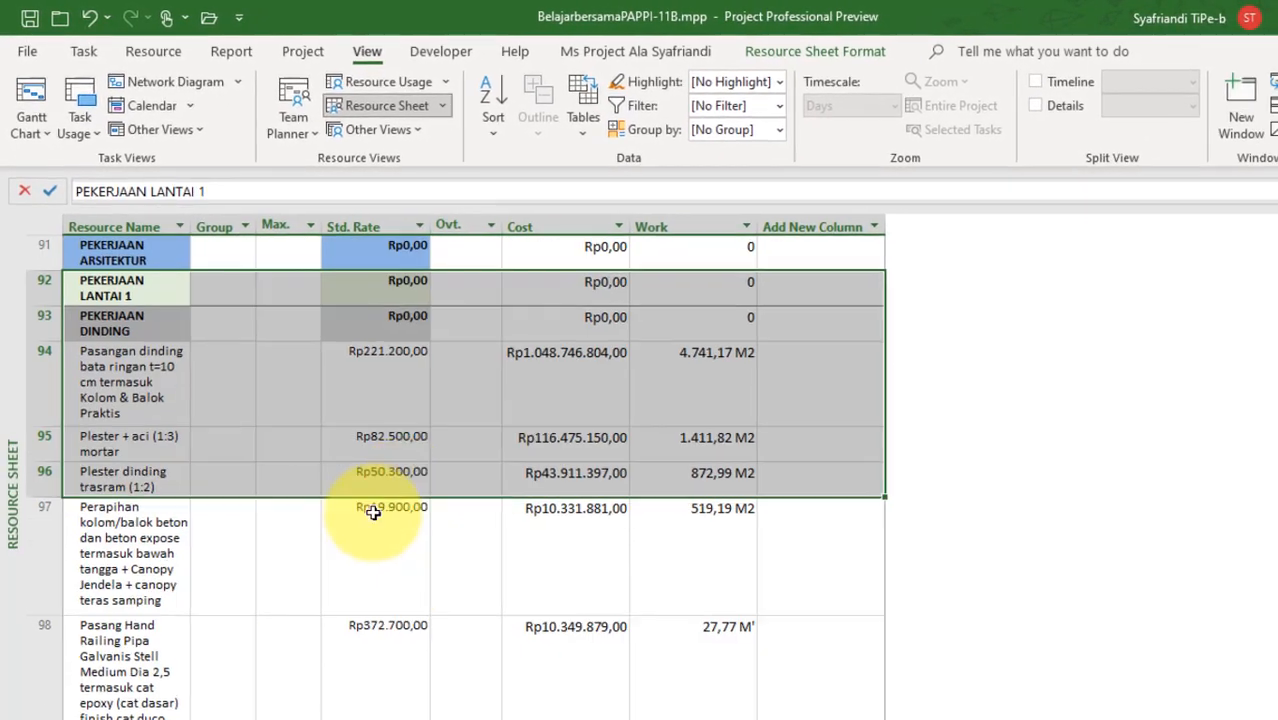
{"action": "left_click", "coordinate": [455, 370]}
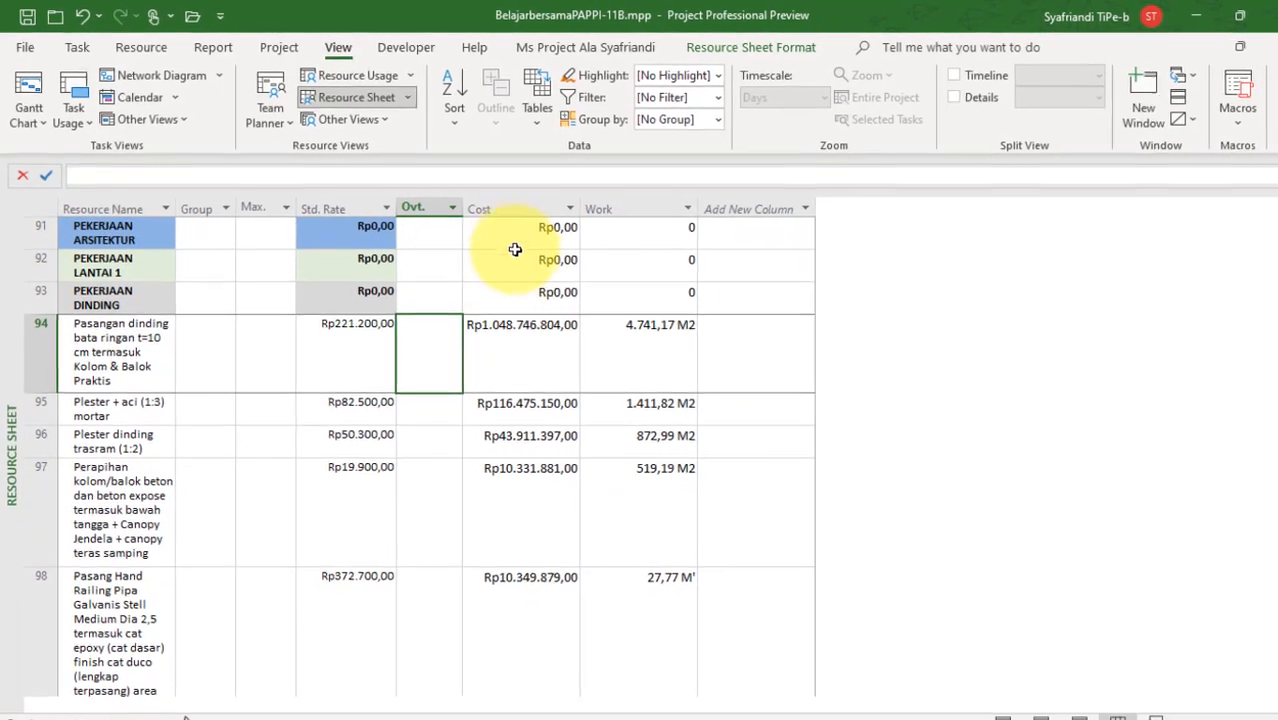
{"action": "left_click", "coordinate": [561, 205]}
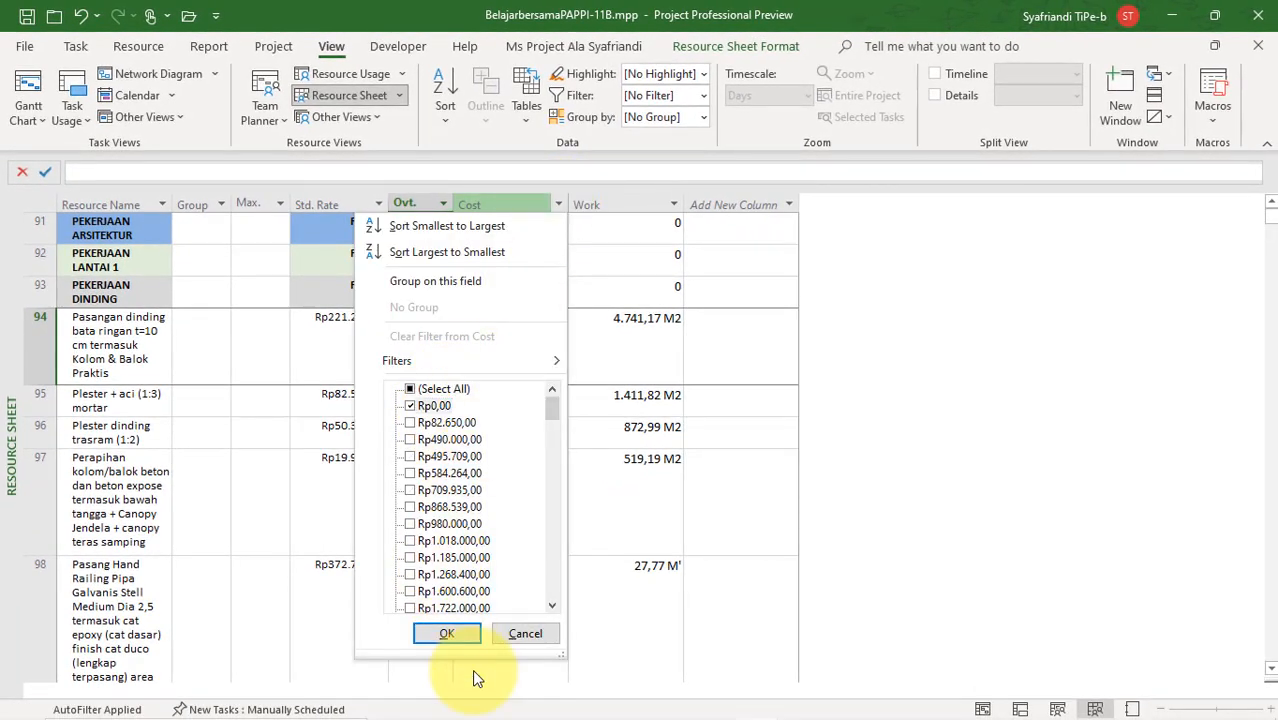
{"action": "left_click", "coordinate": [449, 632]}
{"action": "left_click", "coordinate": [502, 372]}
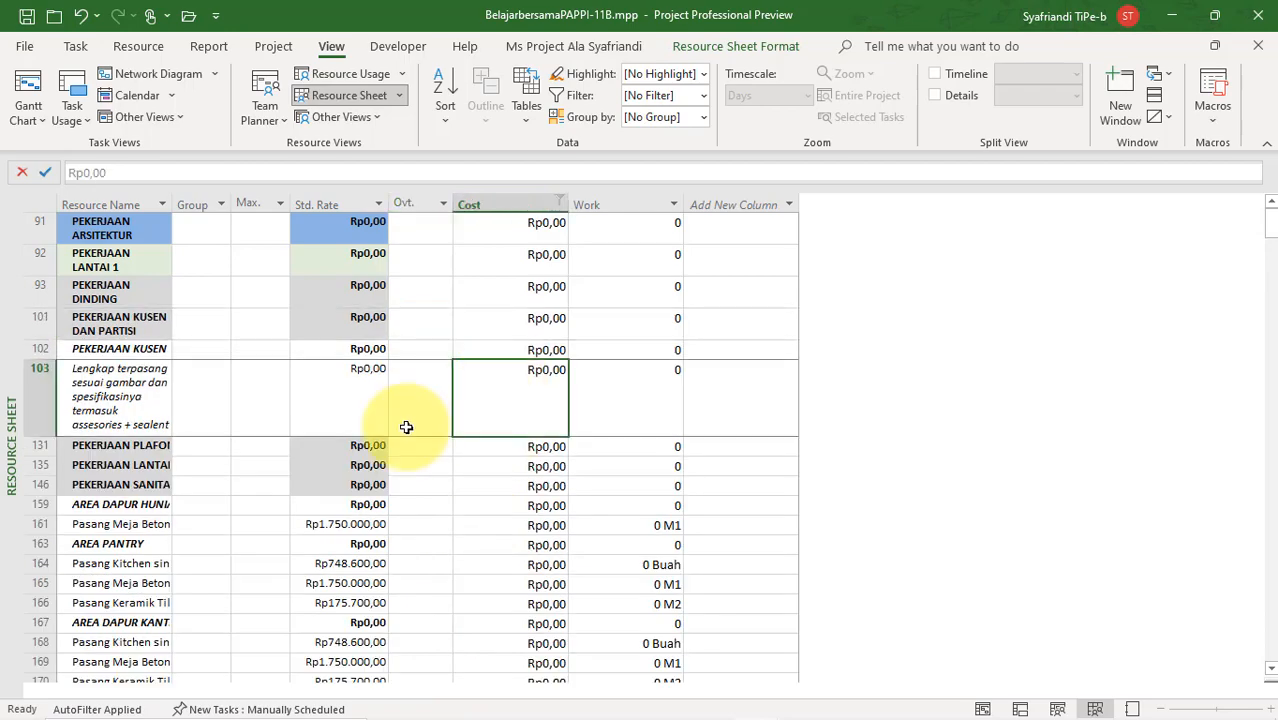
Select the filtered zero-cost resources from PEKERJAAN ARSITEKTUR (row 91) through row 470 and delete them all
{"action": "left_click", "coordinate": [28, 219]}
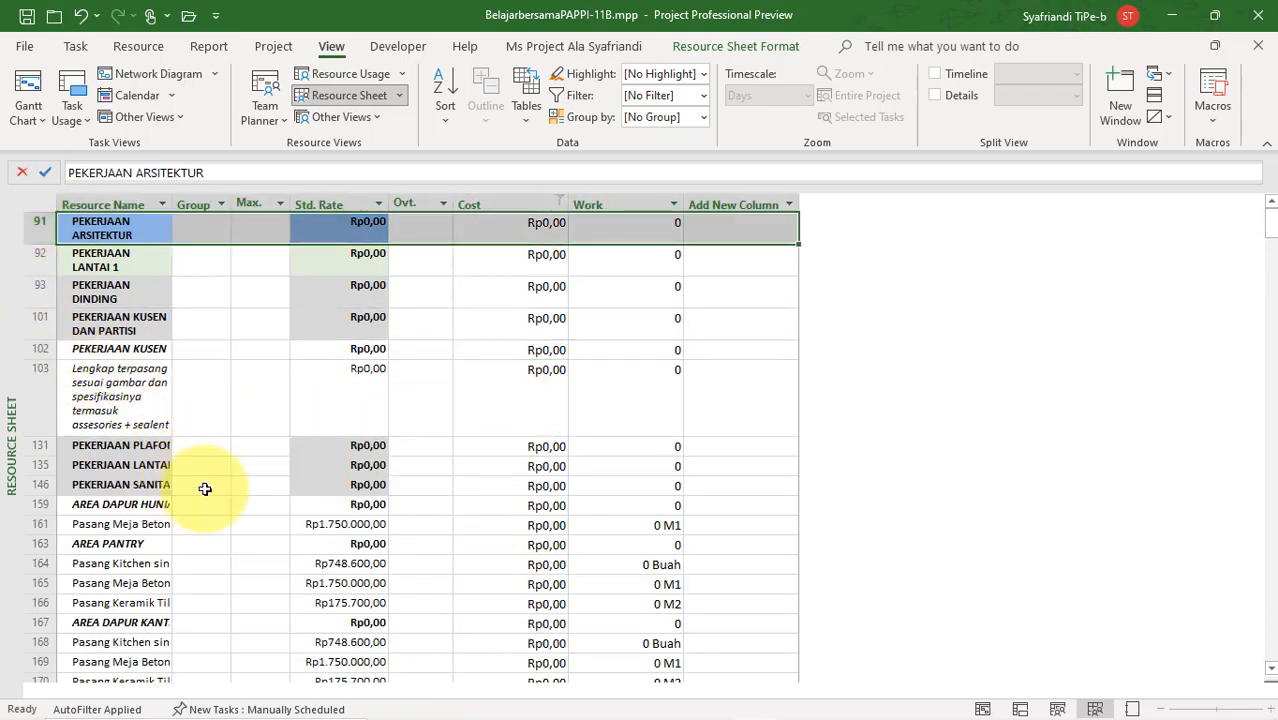
{"action": "scroll", "coordinate": [204, 488], "scroll_direction": "down", "scroll_amount": 20}
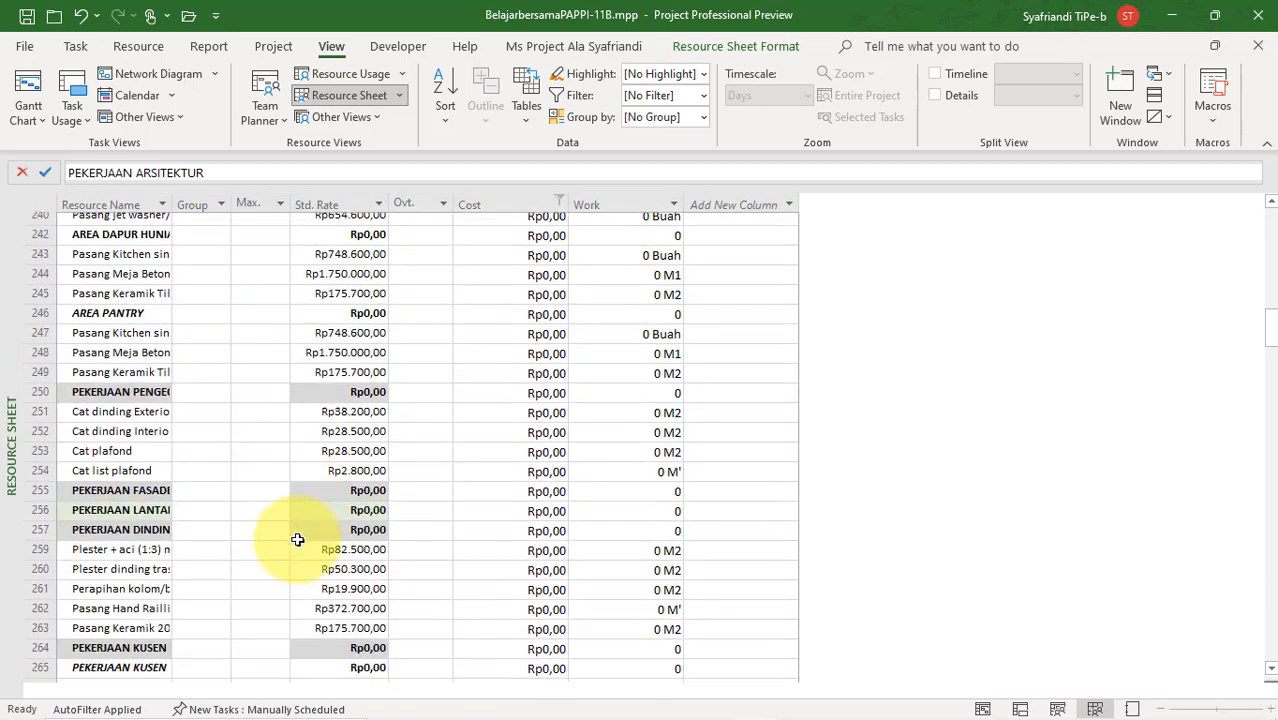
{"action": "scroll", "coordinate": [297, 540], "scroll_direction": "down", "scroll_amount": 10}
{"action": "left_click_drag", "start_coordinate": [1273, 370], "coordinate": [1268, 706]}
{"action": "scroll", "coordinate": [228, 675], "scroll_direction": "down", "scroll_amount": 2}
{"action": "scroll", "coordinate": [228, 675], "scroll_direction": "down", "scroll_amount": 2}
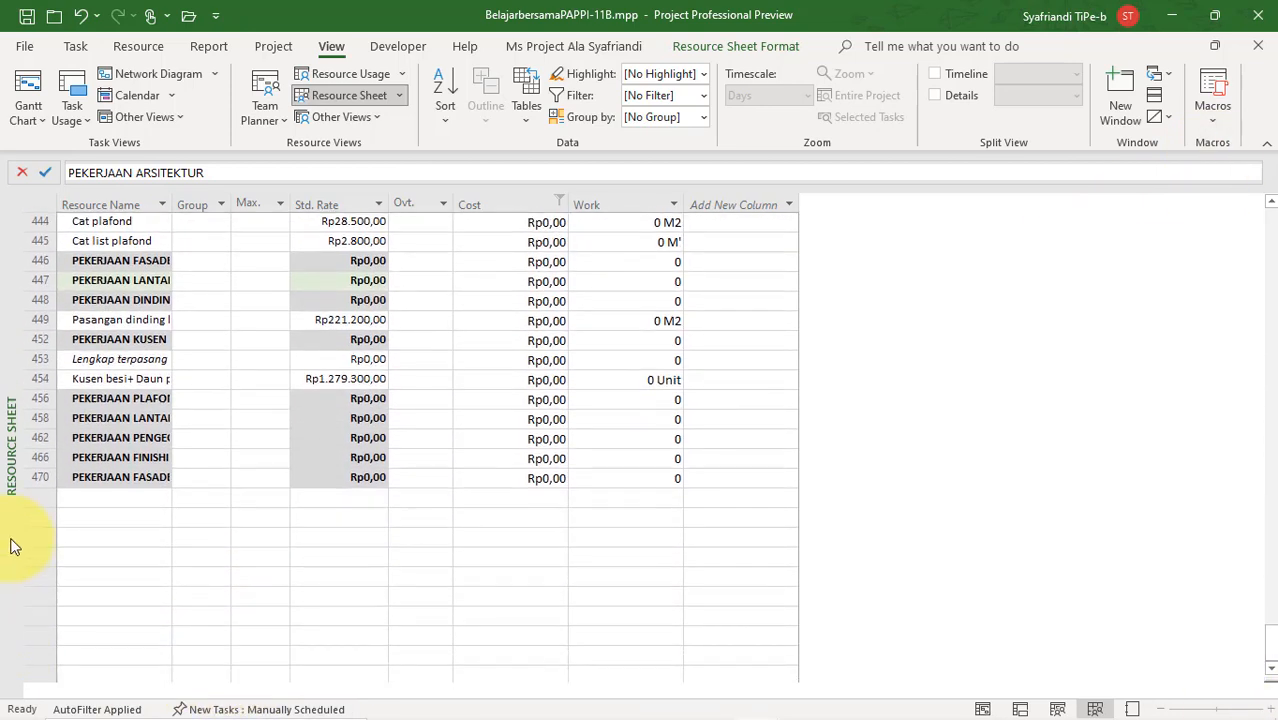
{"action": "left_click", "coordinate": [32, 477], "text": "shift"}
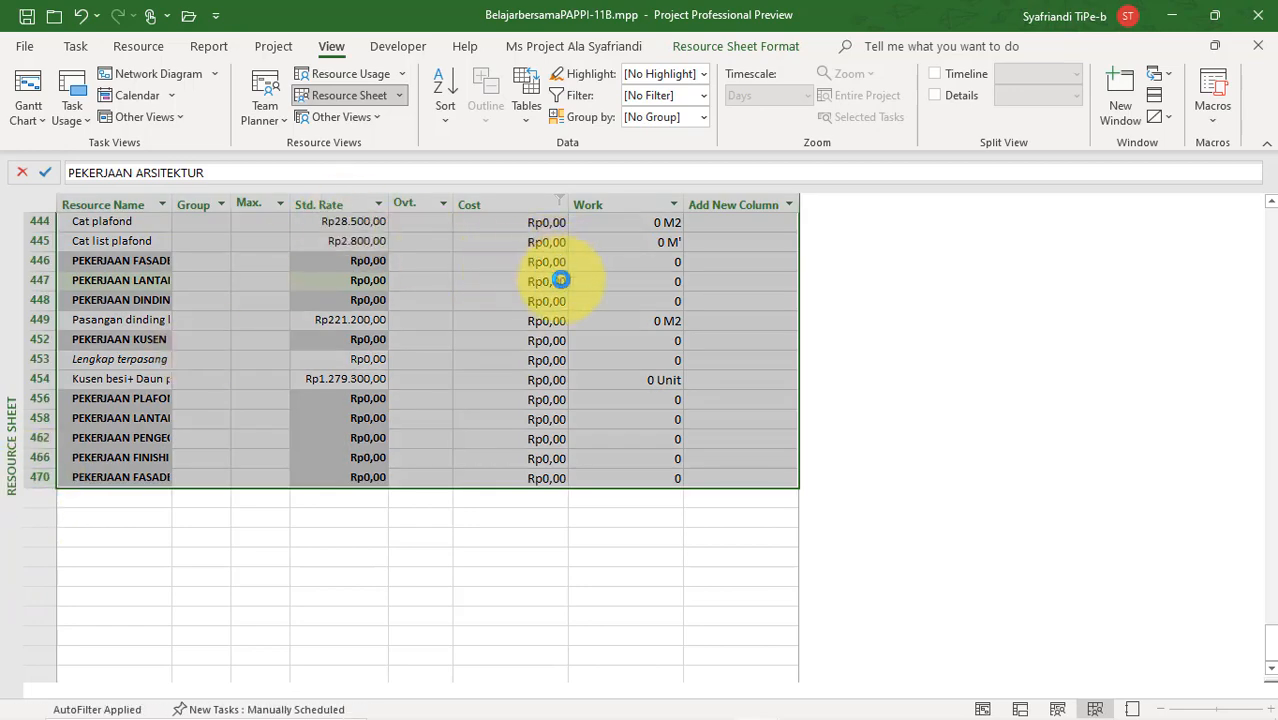
{"action": "key", "text": "Delete"}
{"action": "left_click", "coordinate": [576, 283]}
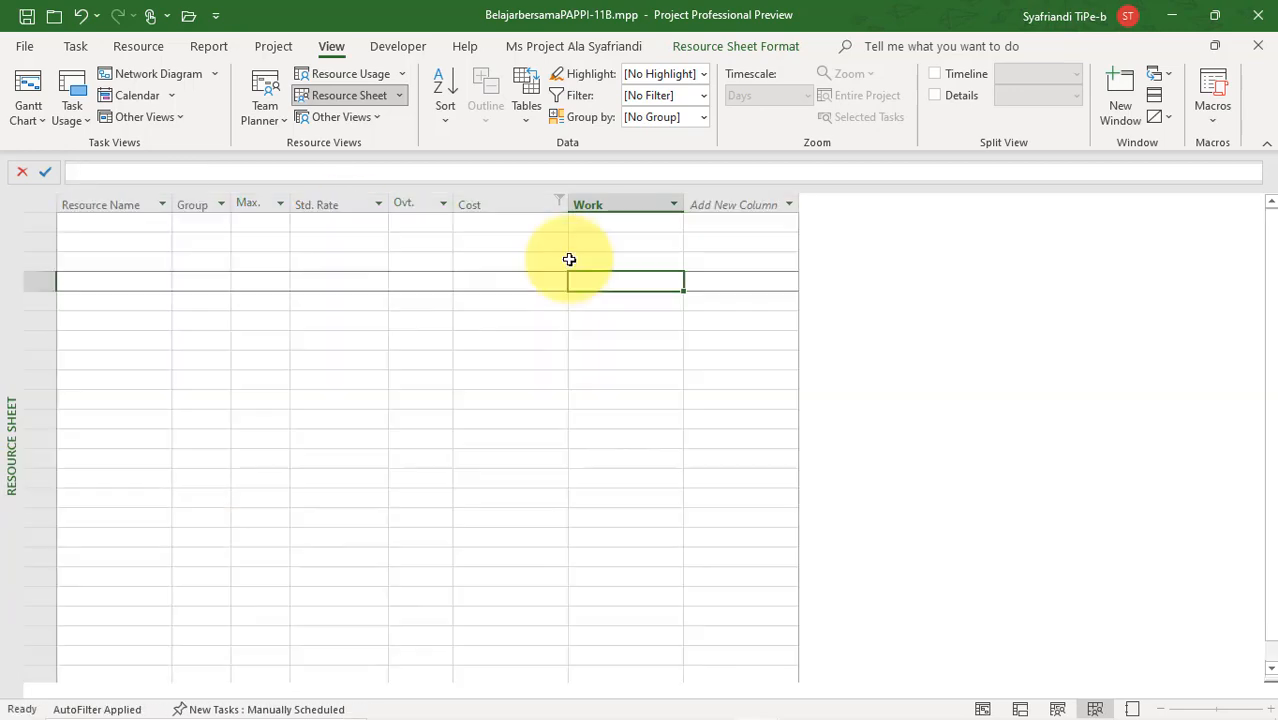
Select all values in the Cost column filter and review the remaining architectural resources to the end of the sheet
{"action": "left_click", "coordinate": [561, 204]}
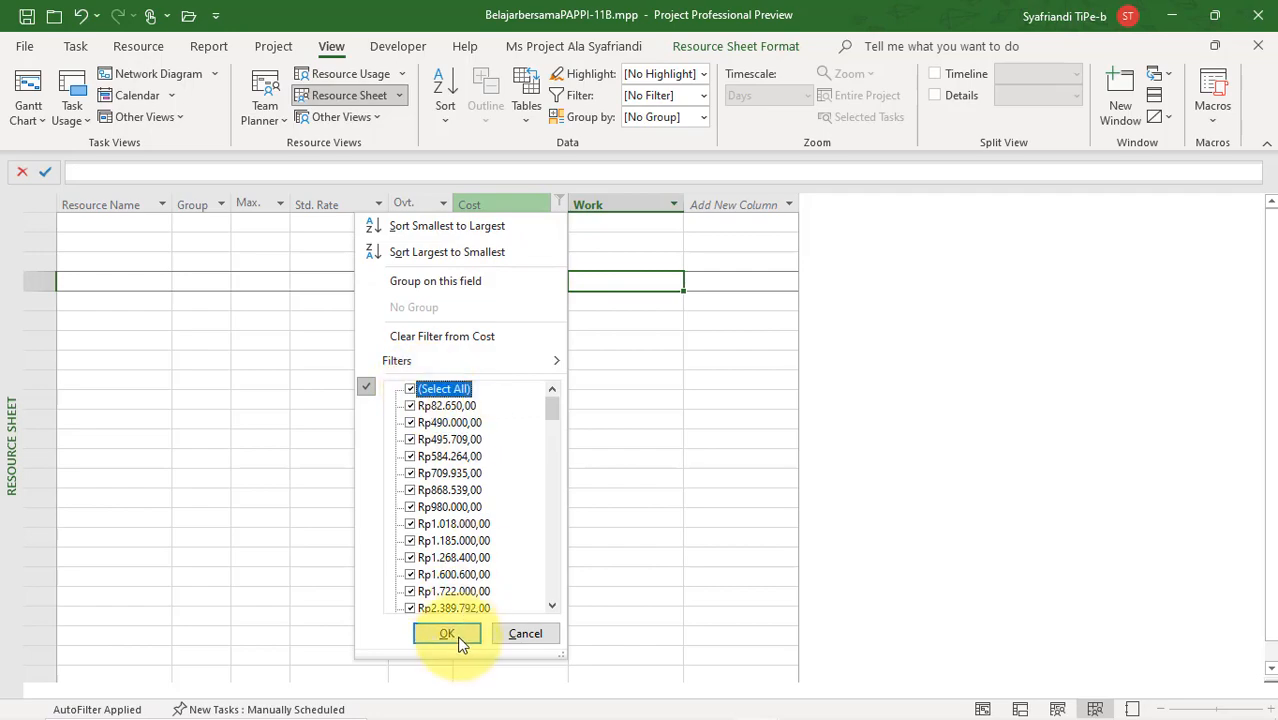
{"action": "left_click", "coordinate": [447, 634]}
{"action": "scroll", "coordinate": [864, 408], "scroll_direction": "down", "scroll_amount": 6}
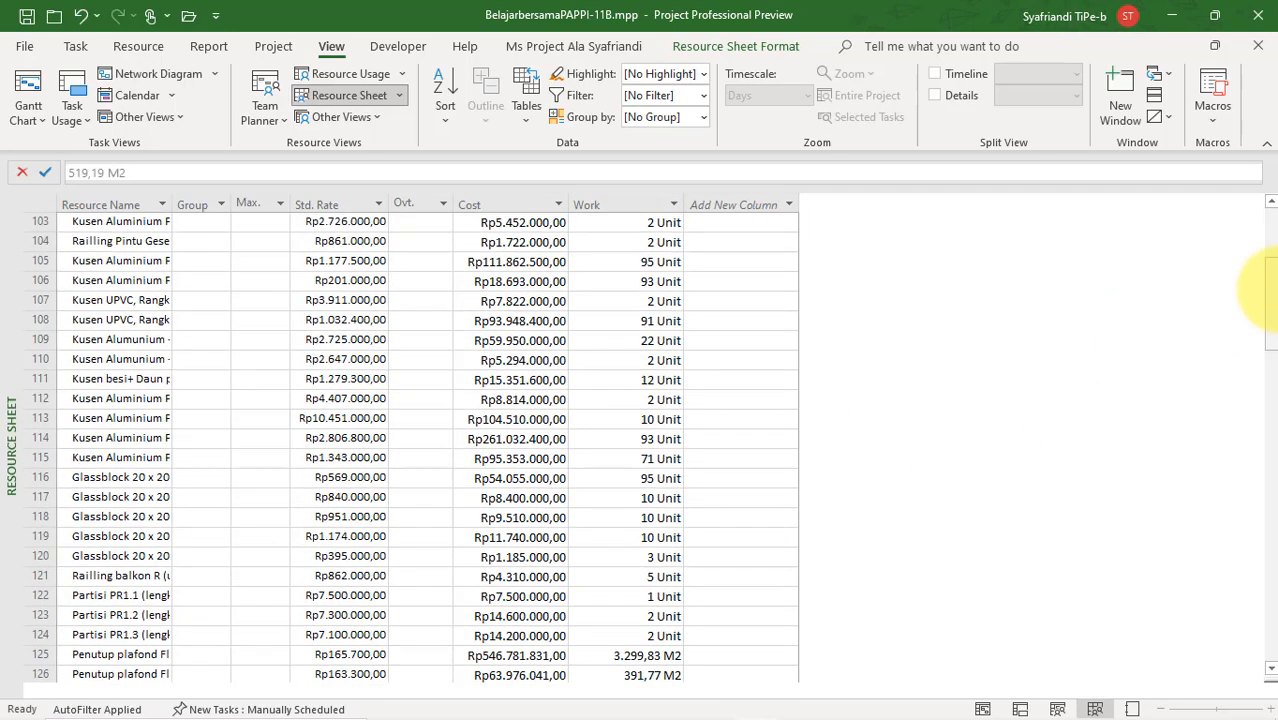
{"action": "left_click_drag", "start_coordinate": [1272, 322], "coordinate": [1272, 656]}
{"action": "scroll", "coordinate": [28, 639], "scroll_direction": "down", "scroll_amount": 2}
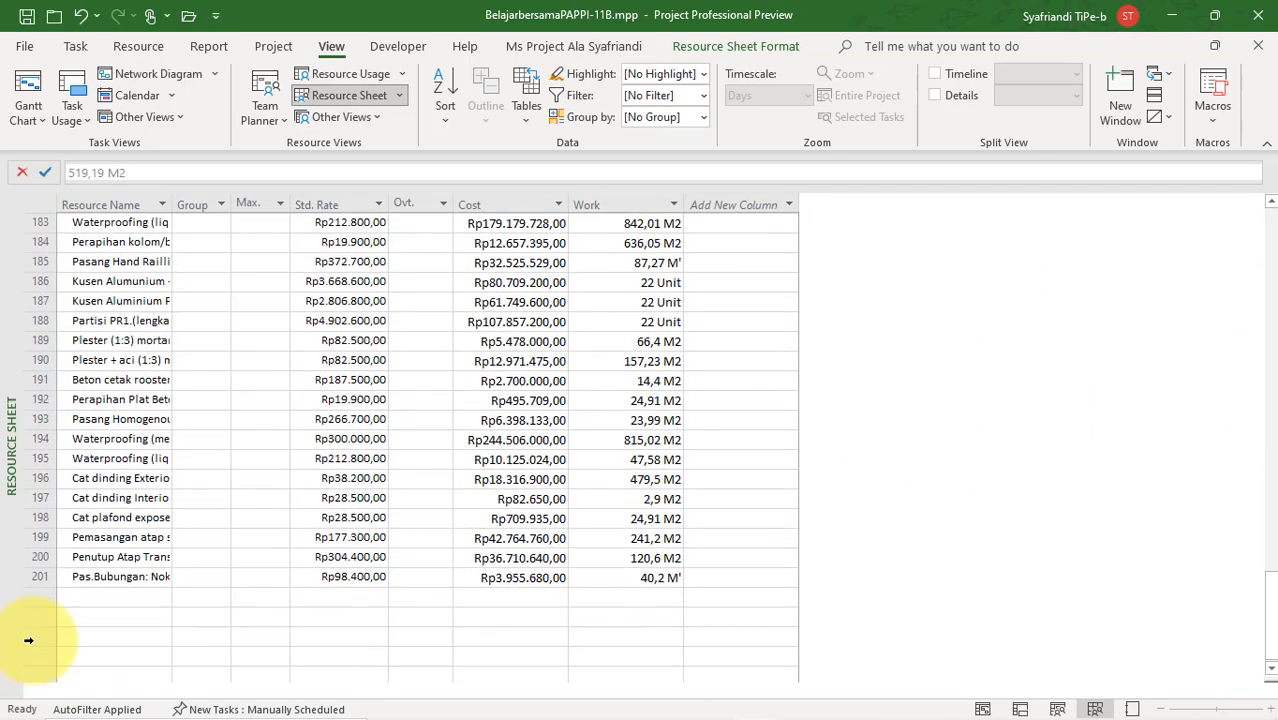
{"action": "left_click", "coordinate": [117, 536]}
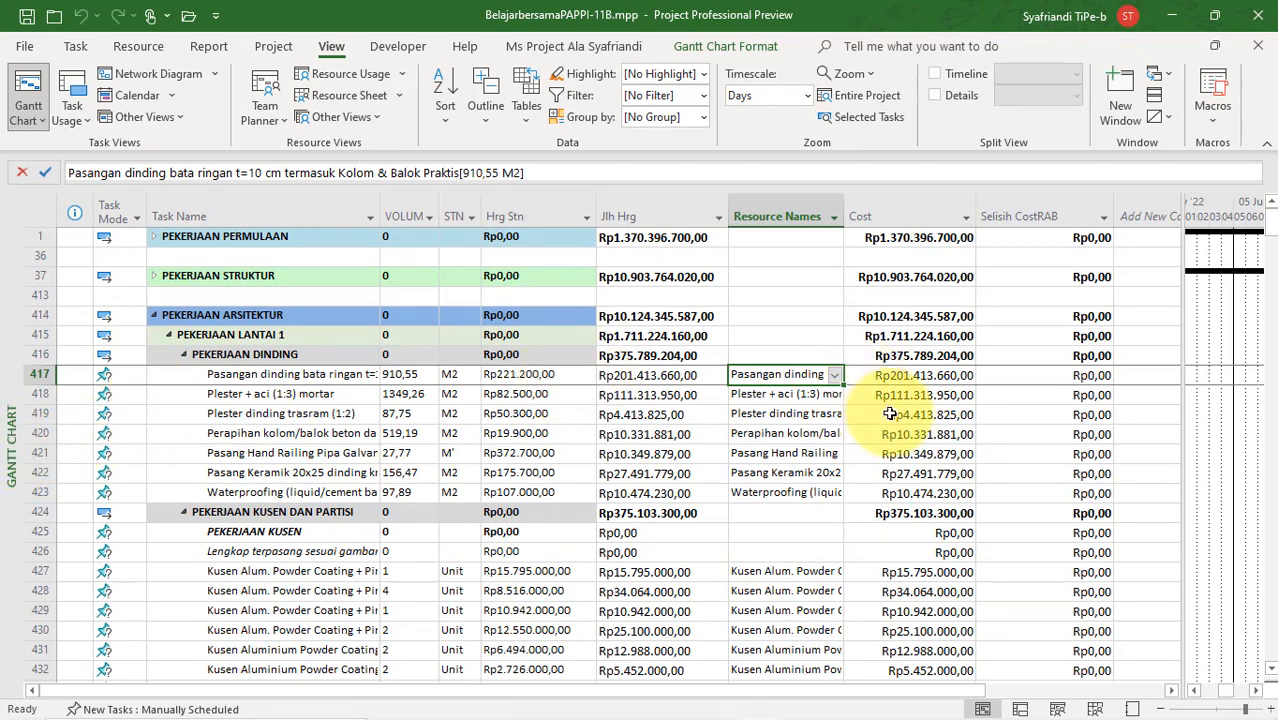
In the Gantt Chart, examine the full resource name assigned to Kusen task 427
{"action": "scroll", "coordinate": [756, 414], "scroll_direction": "down", "scroll_amount": 1}
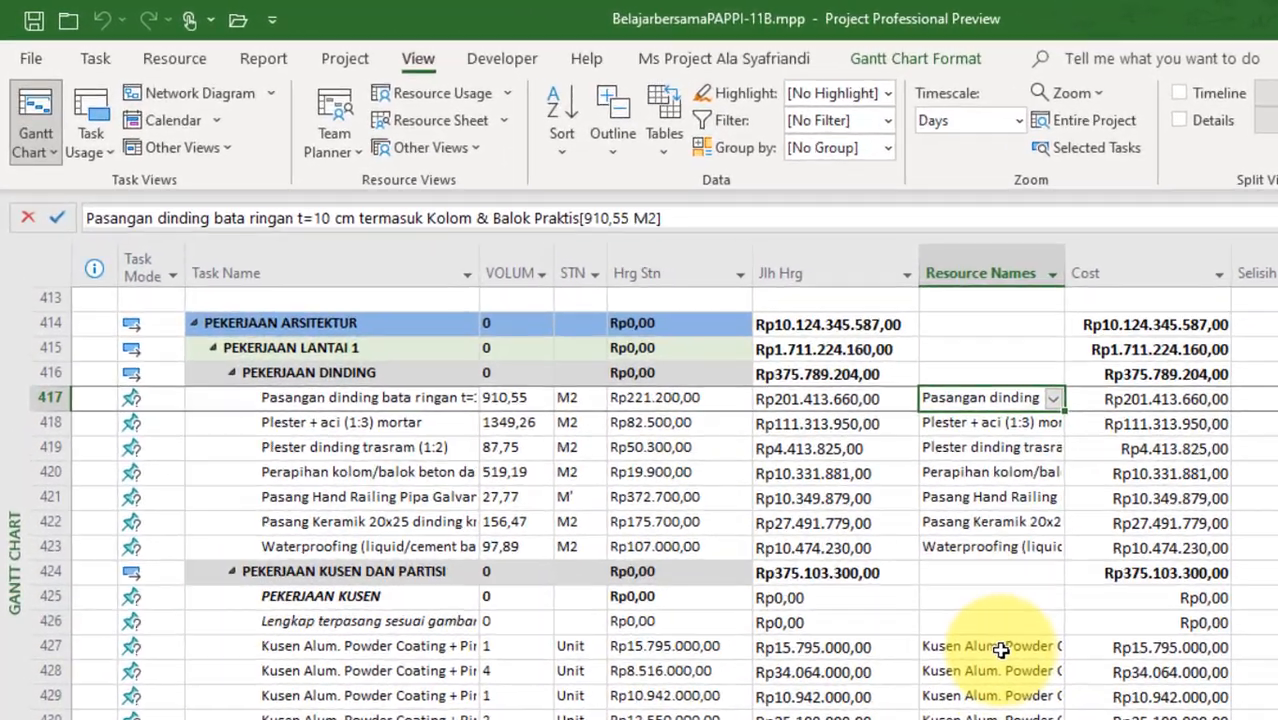
{"action": "left_click", "coordinate": [790, 512]}
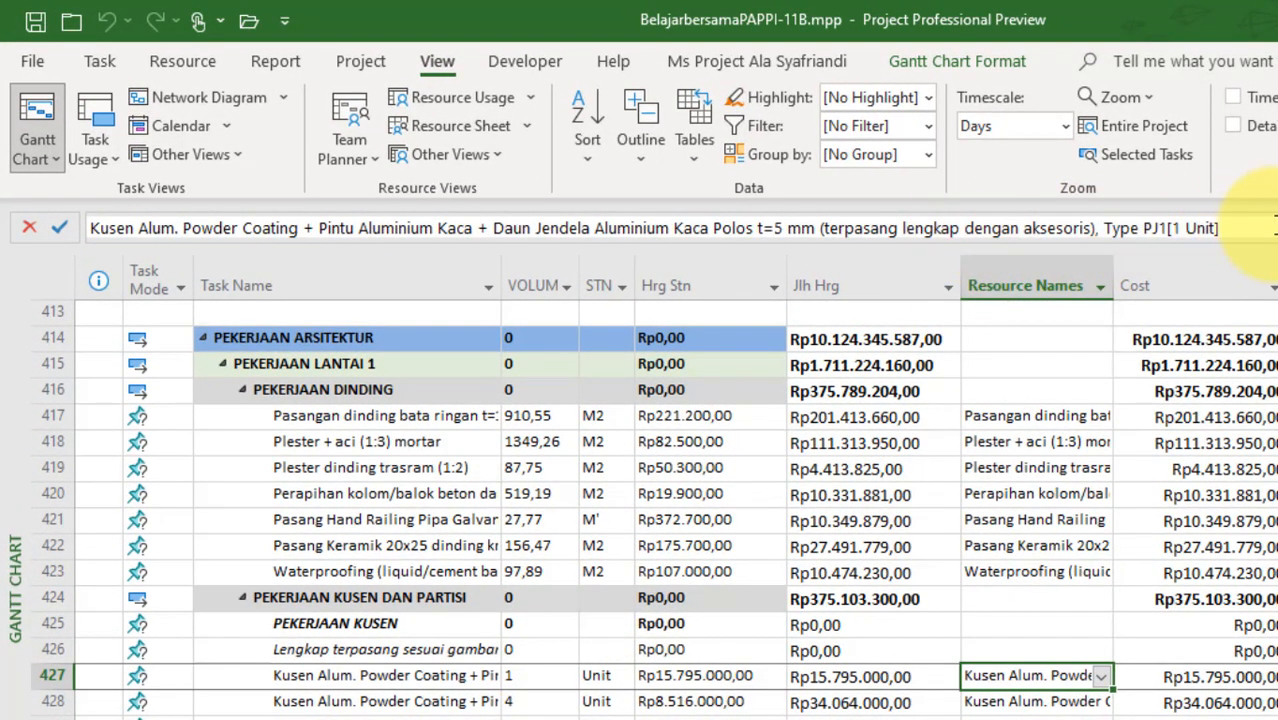
{"action": "left_click_drag", "start_coordinate": [1262, 228], "coordinate": [34, 251]}
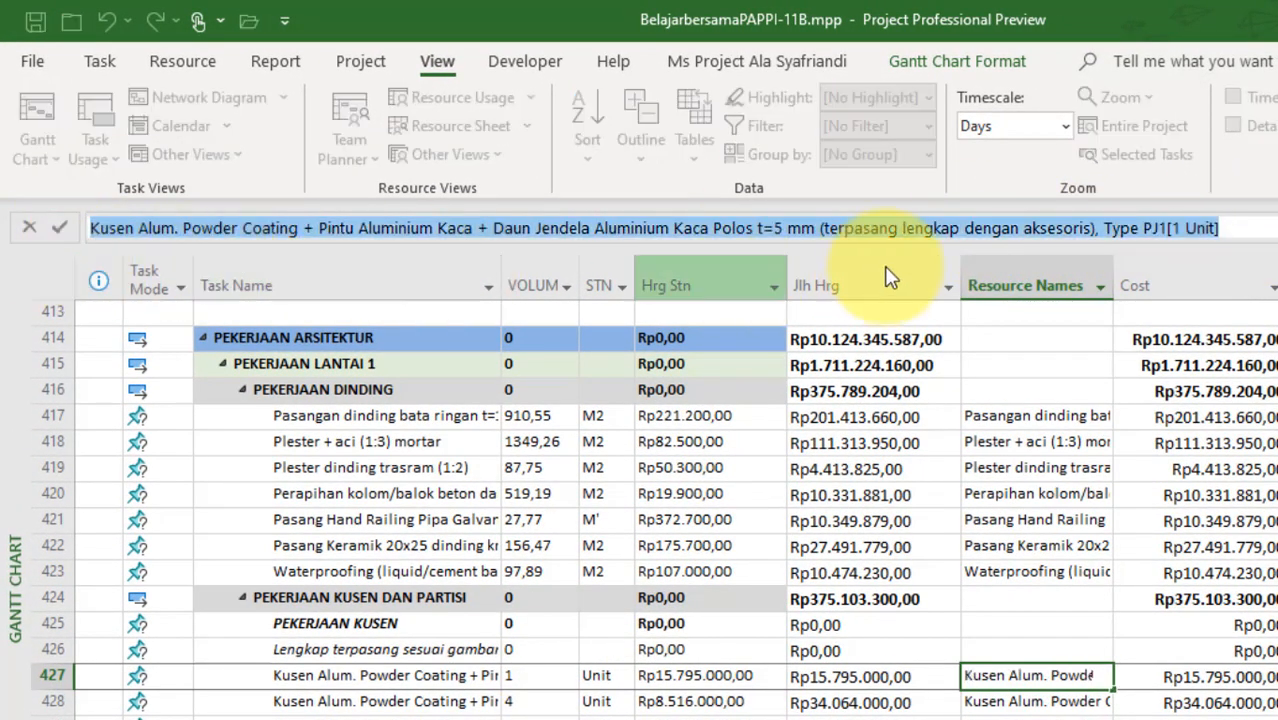
{"action": "left_click", "coordinate": [1270, 228]}
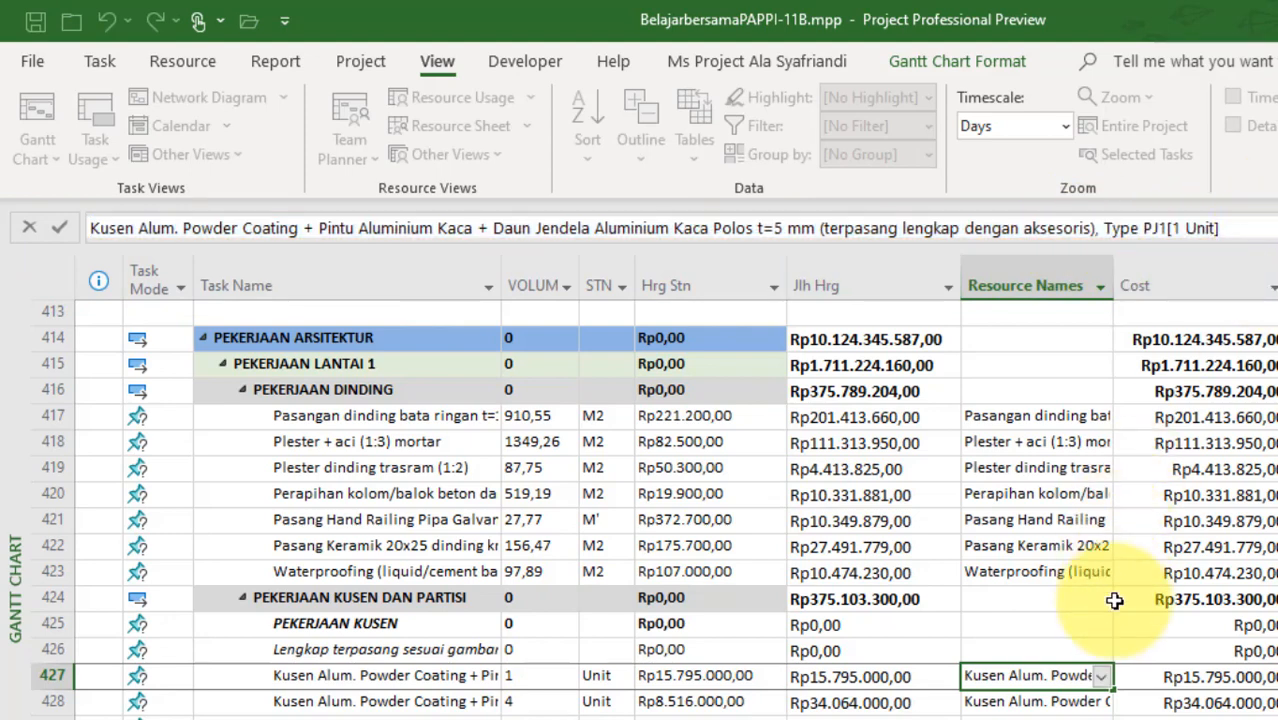
{"action": "key", "text": "Up"}
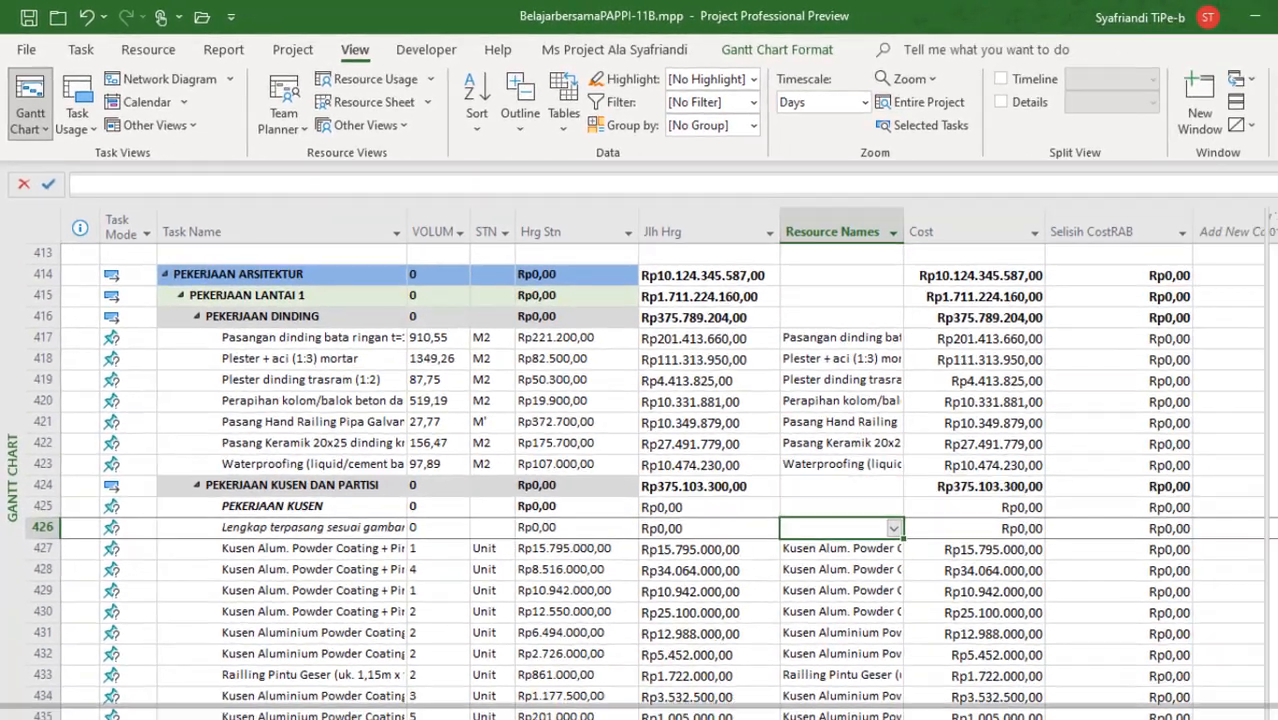
Split the window with the Resource Sheet above the Gantt Chart and view the tasks that use Plester dinding trasram (1:2)
{"action": "left_click_drag", "start_coordinate": [1272, 682], "coordinate": [1274, 366]}
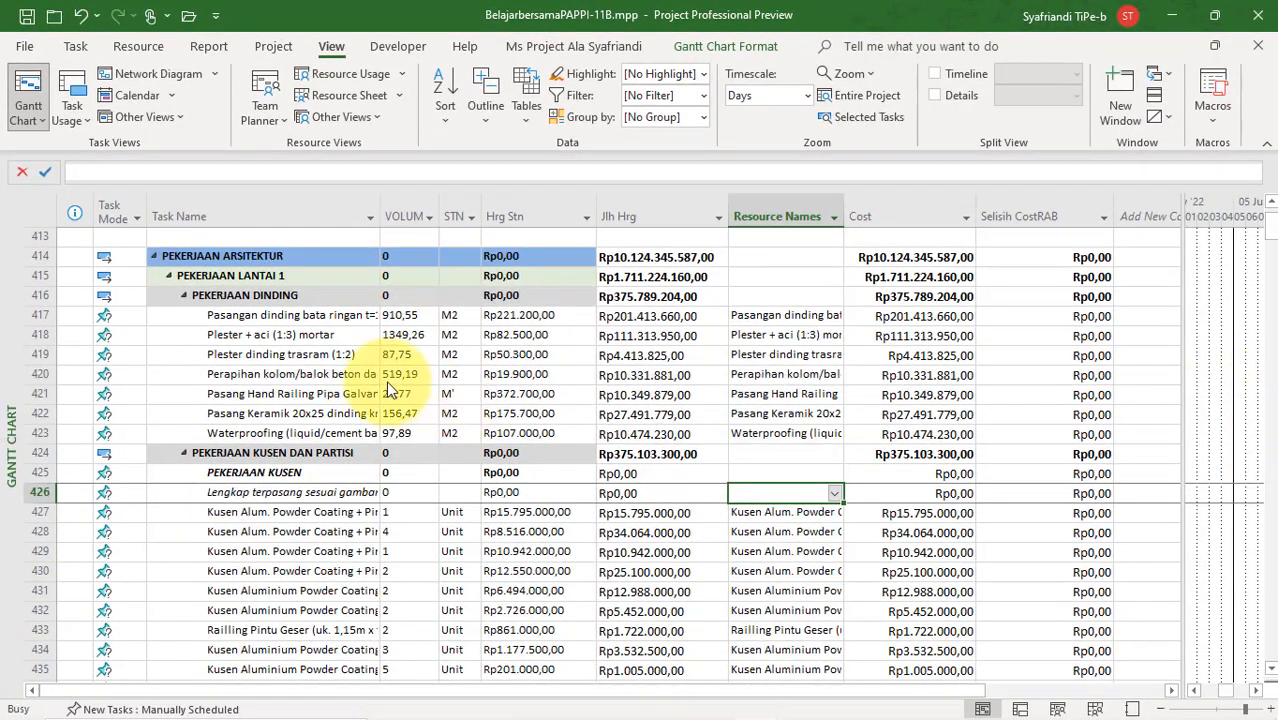
{"action": "right_click", "coordinate": [16, 298]}
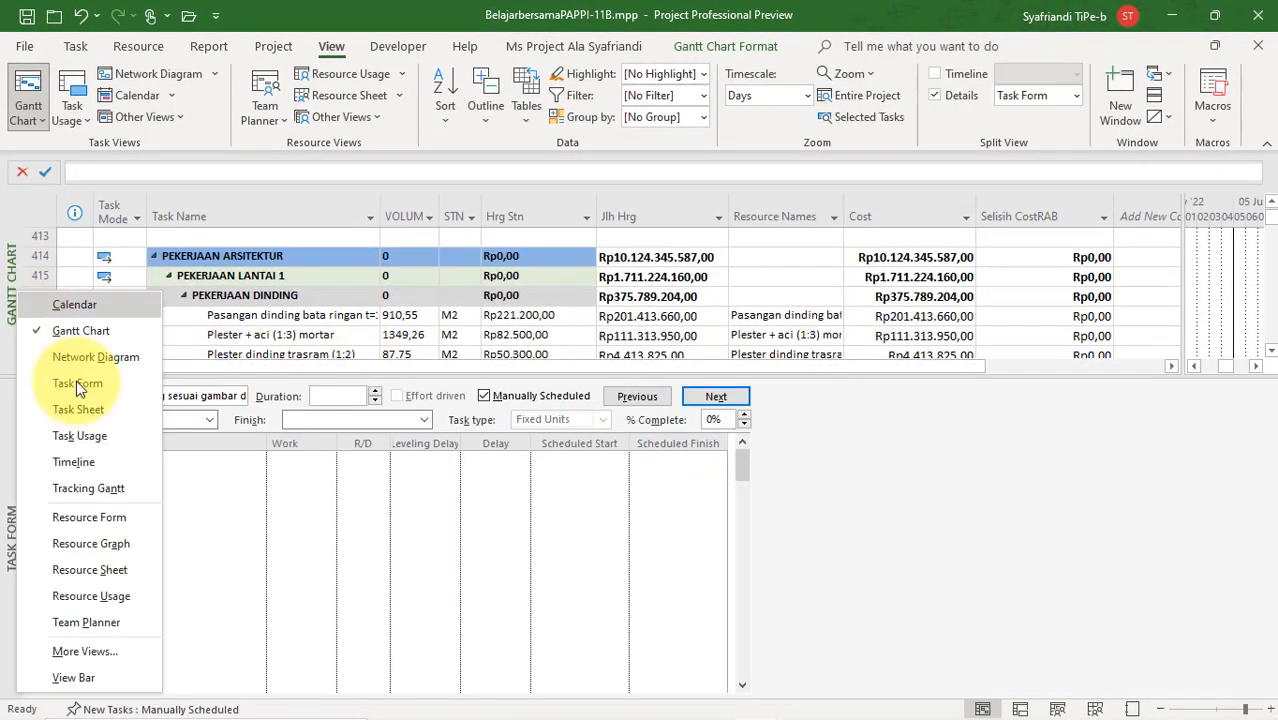
{"action": "left_click", "coordinate": [146, 569]}
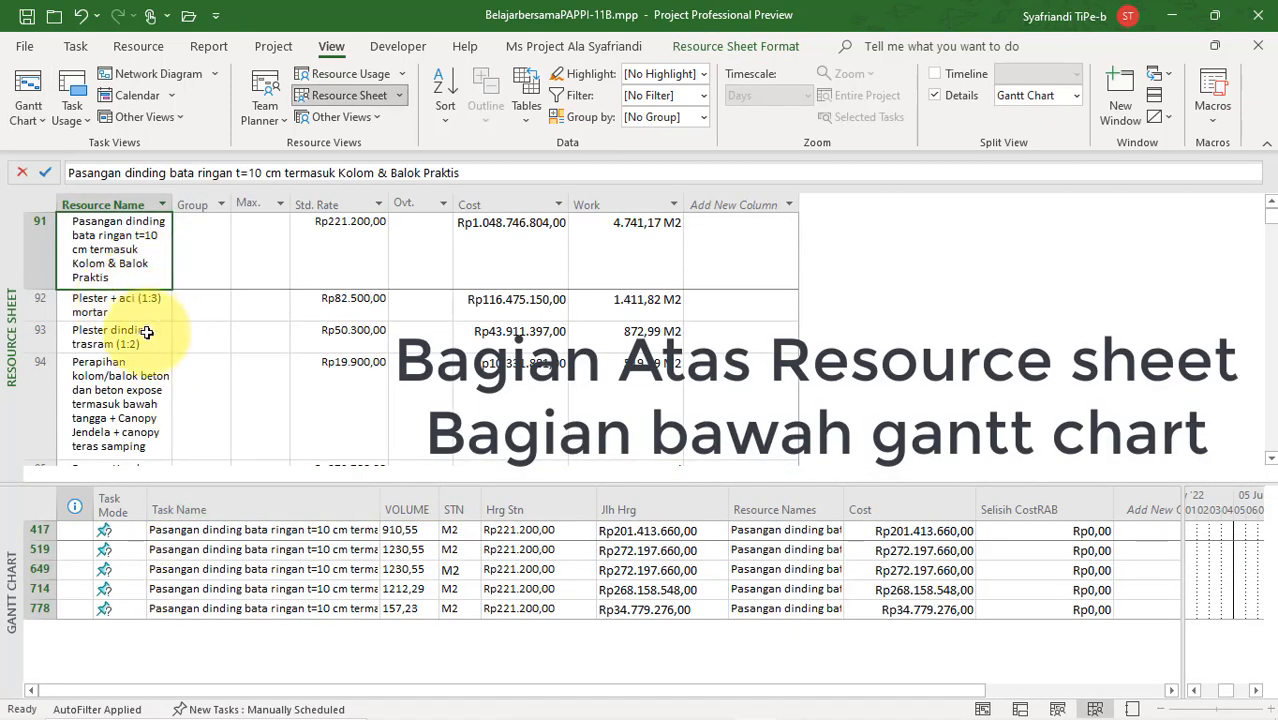
{"action": "left_click", "coordinate": [146, 332]}
{"action": "scroll", "coordinate": [146, 330], "scroll_direction": "down", "scroll_amount": 5}
{"action": "scroll", "coordinate": [155, 300], "scroll_direction": "up", "scroll_amount": 5}
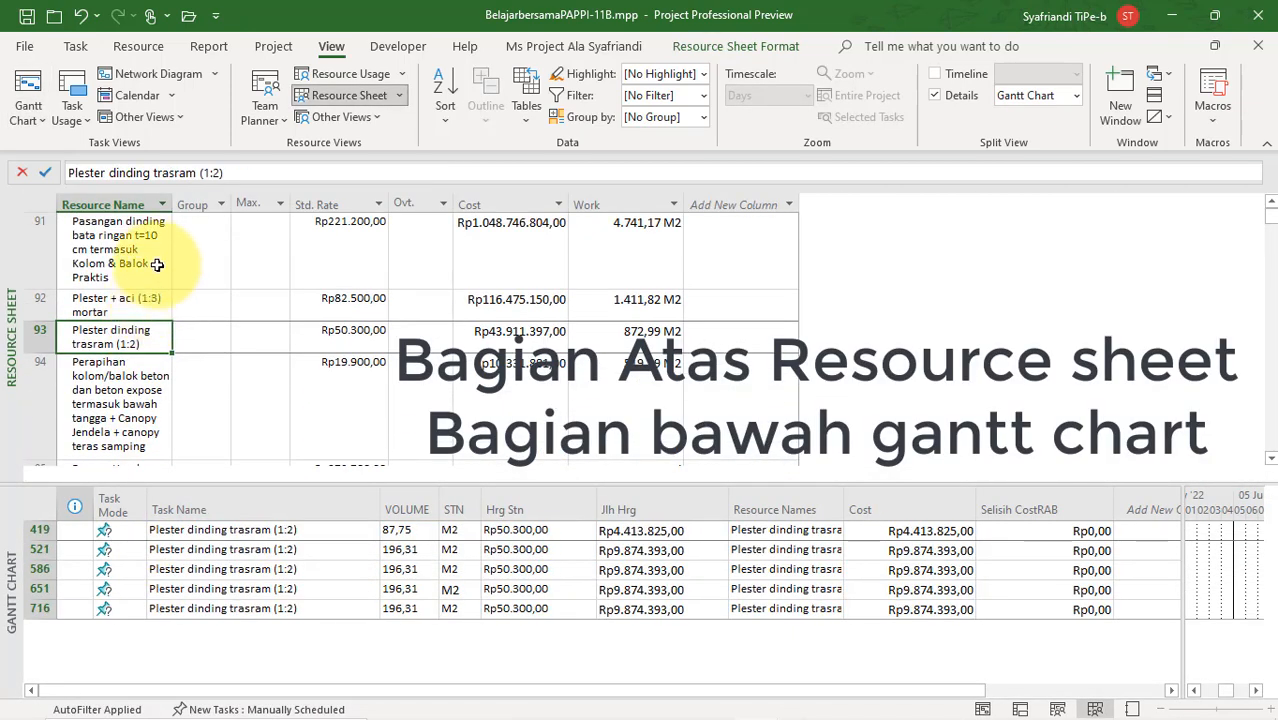
Shorten the name of resource 91 to Pasangan dinding bata ringan
{"action": "left_click", "coordinate": [157, 262]}
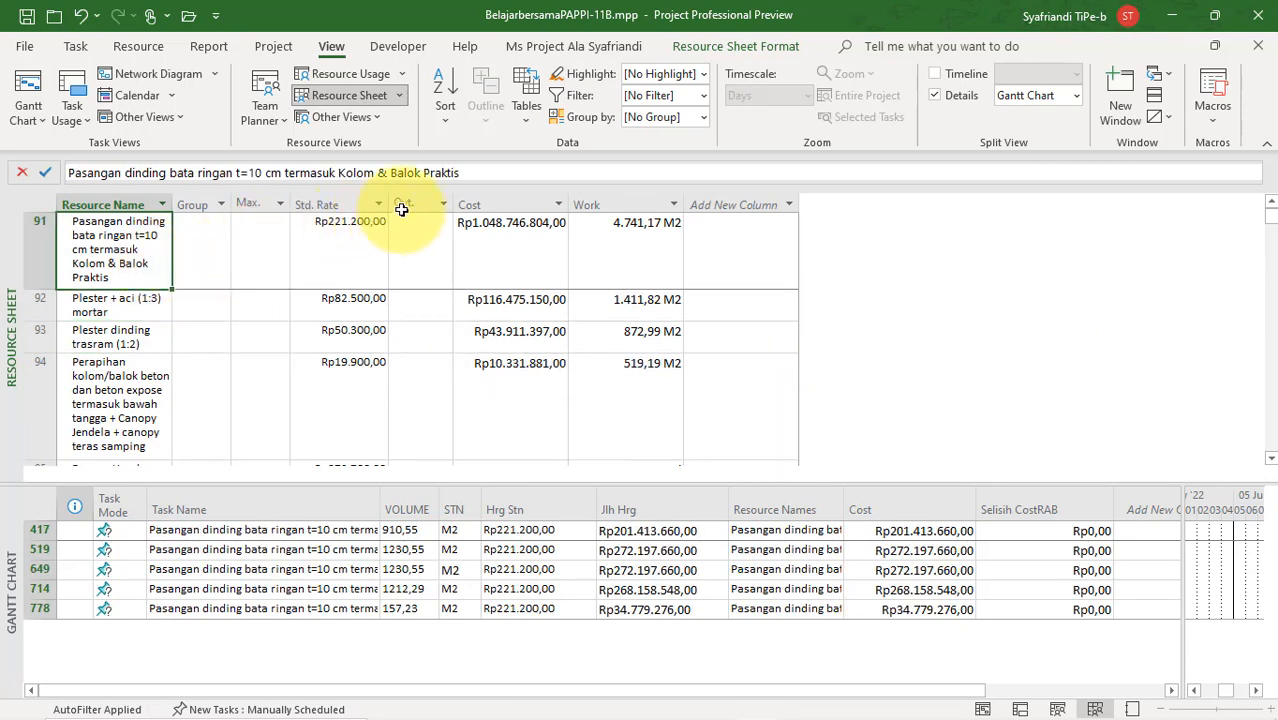
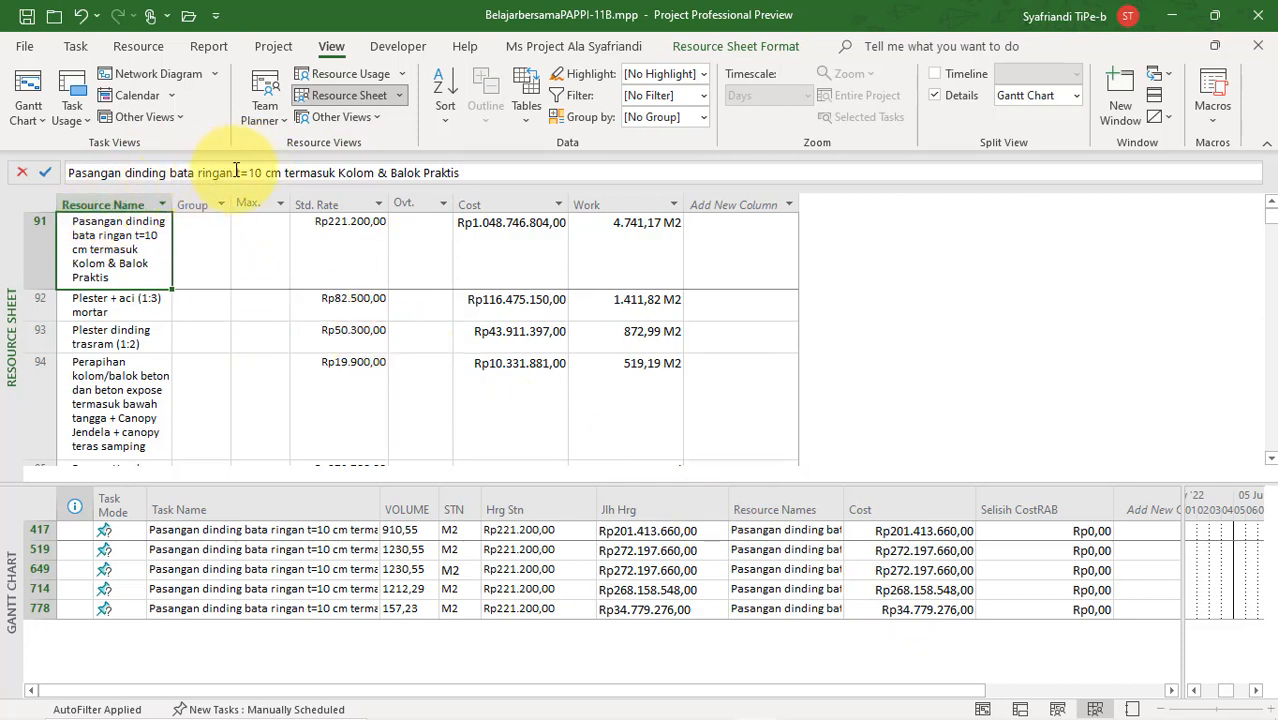
{"action": "left_click_drag", "start_coordinate": [236, 172], "coordinate": [534, 127]}
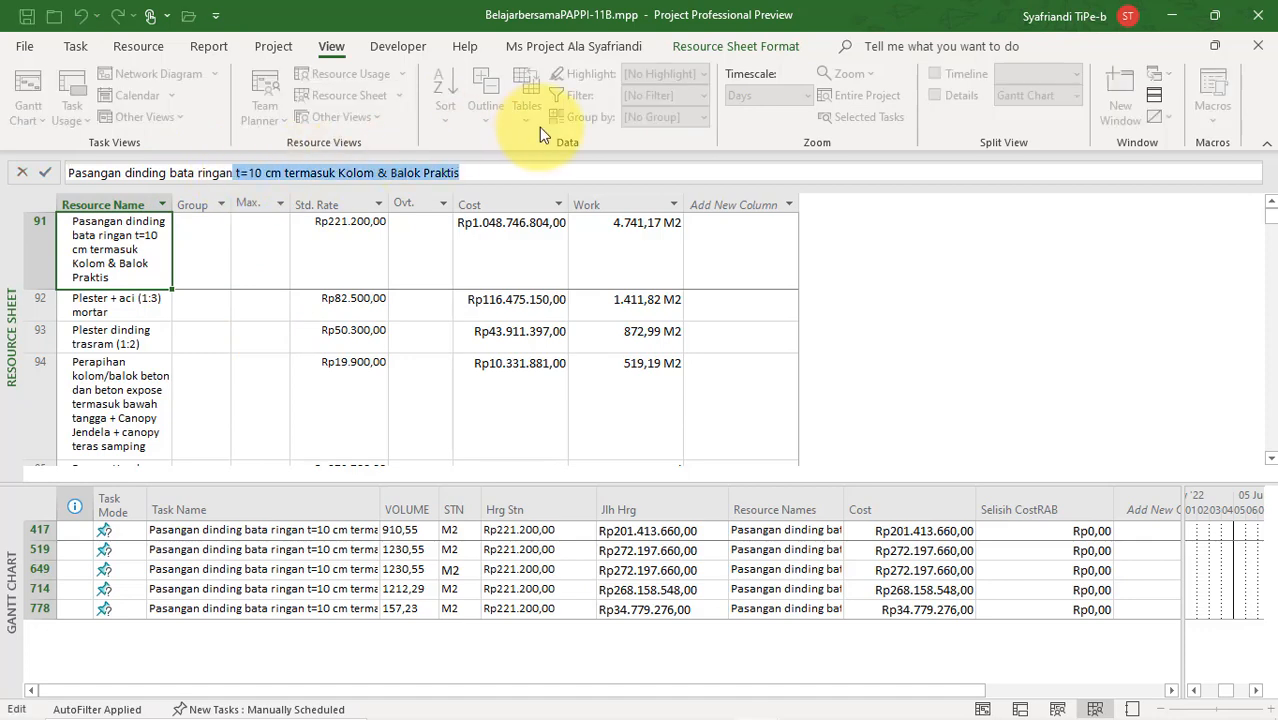
{"action": "key", "text": "Delete"}
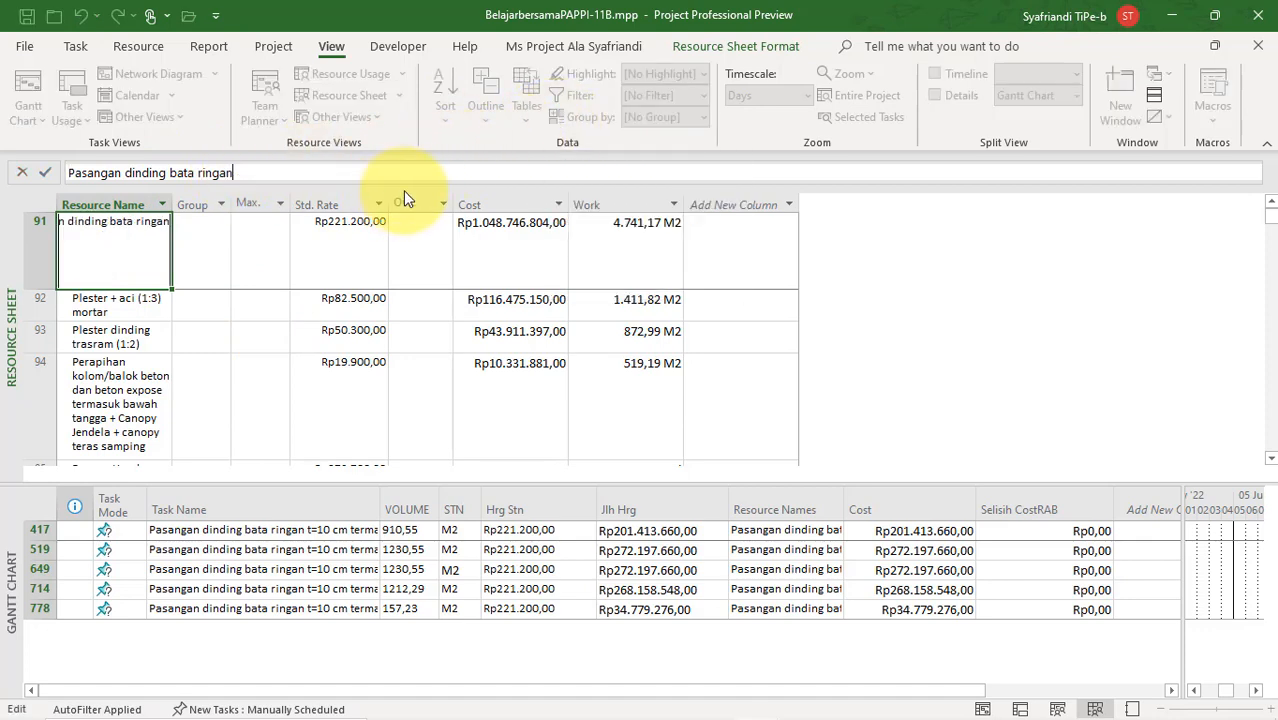
{"action": "left_click", "coordinate": [134, 311]}
{"action": "left_click", "coordinate": [120, 235]}
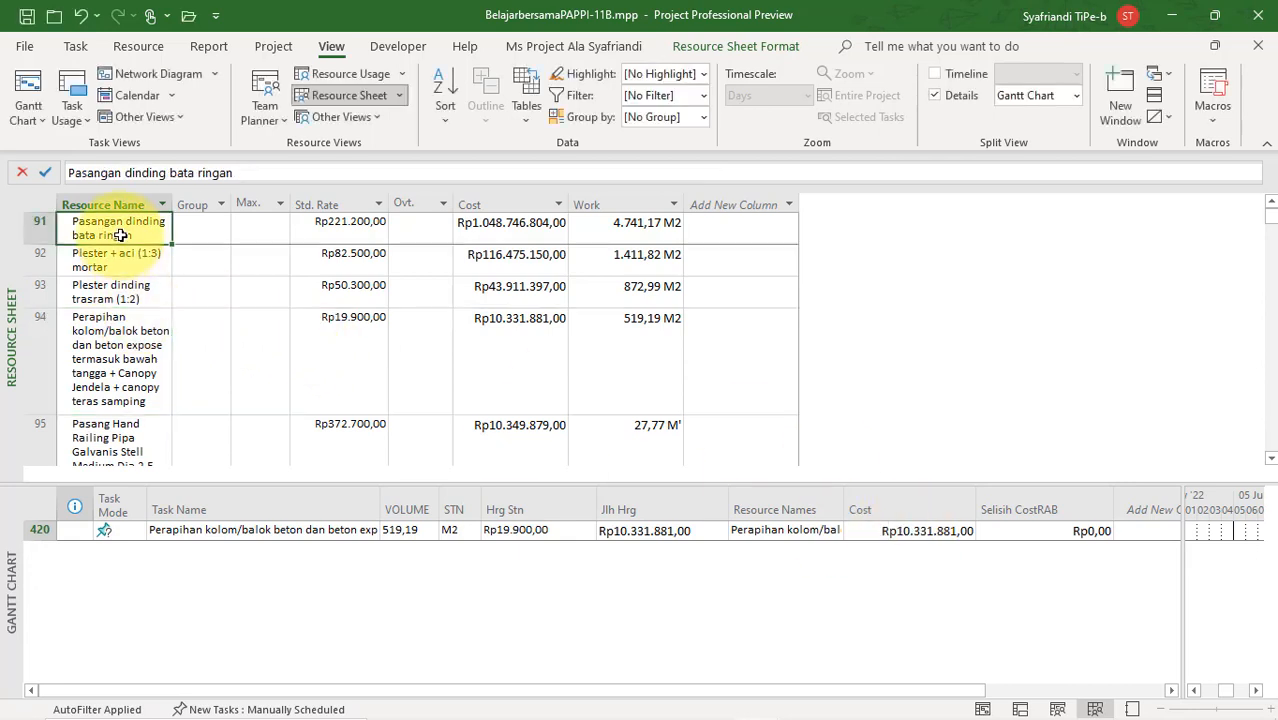
Shorten the name of resource 92 to Plester + aci
{"action": "left_click", "coordinate": [153, 252]}
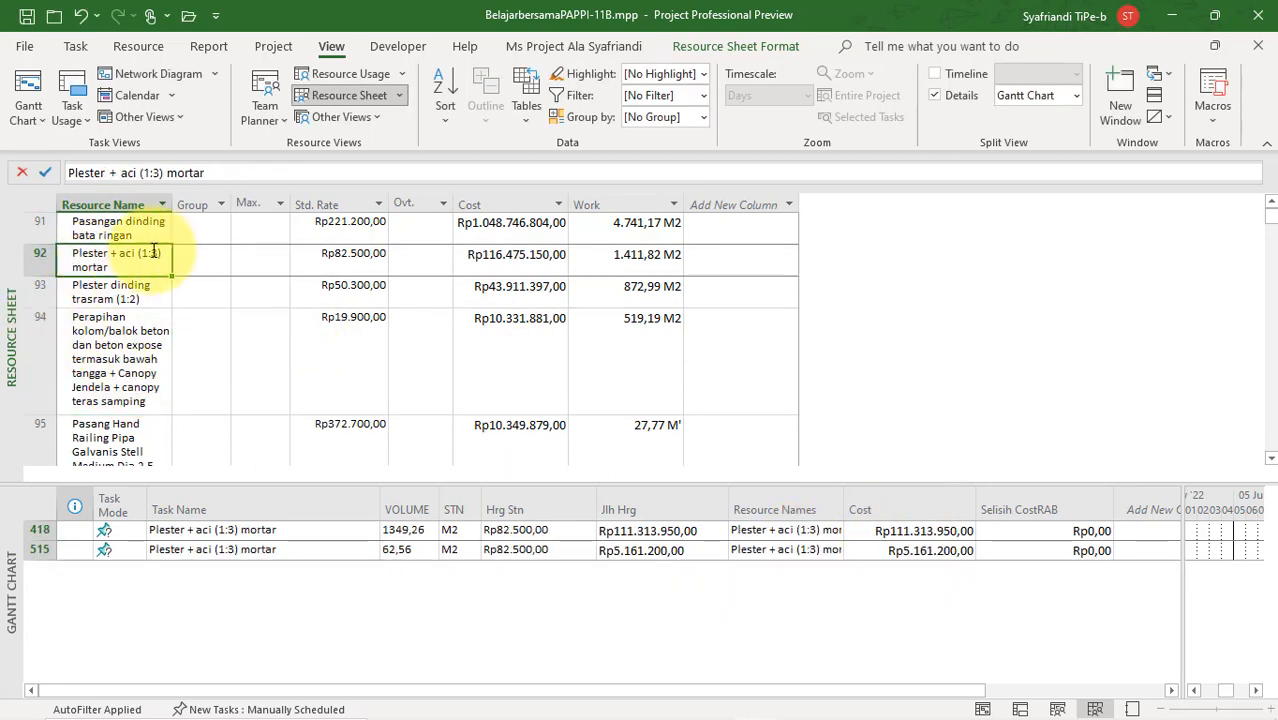
{"action": "left_click_drag", "start_coordinate": [215, 177], "coordinate": [137, 181]}
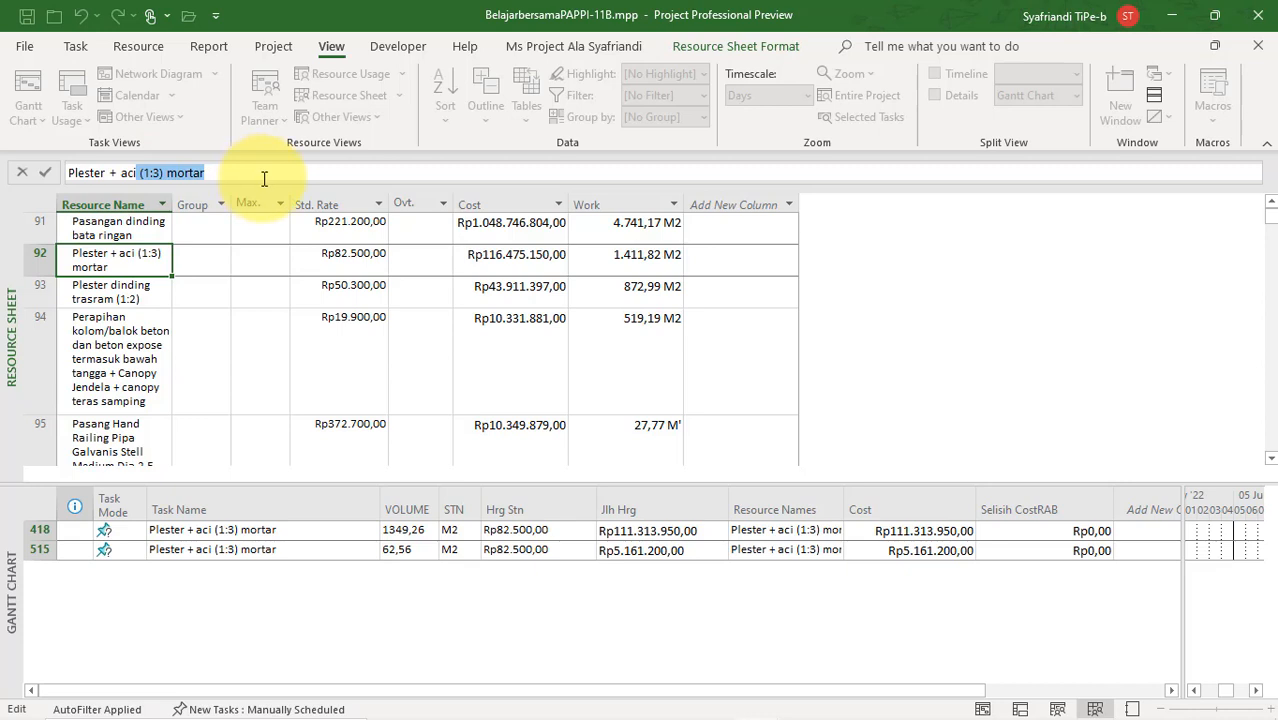
{"action": "key", "text": "BackSpace"}
{"action": "key", "text": "Tab"}
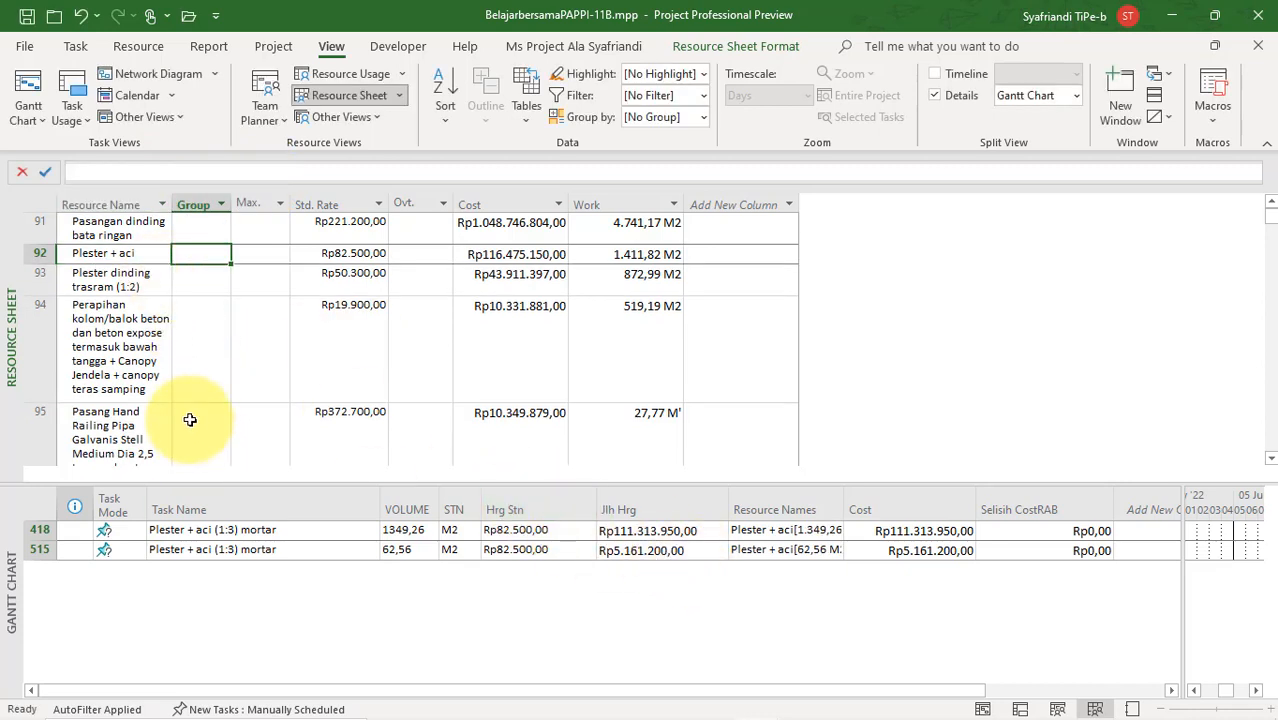
Shorten the name of resource 94 to Perapihan balok and remove the lower Gantt Chart pane
{"action": "left_click", "coordinate": [142, 356]}
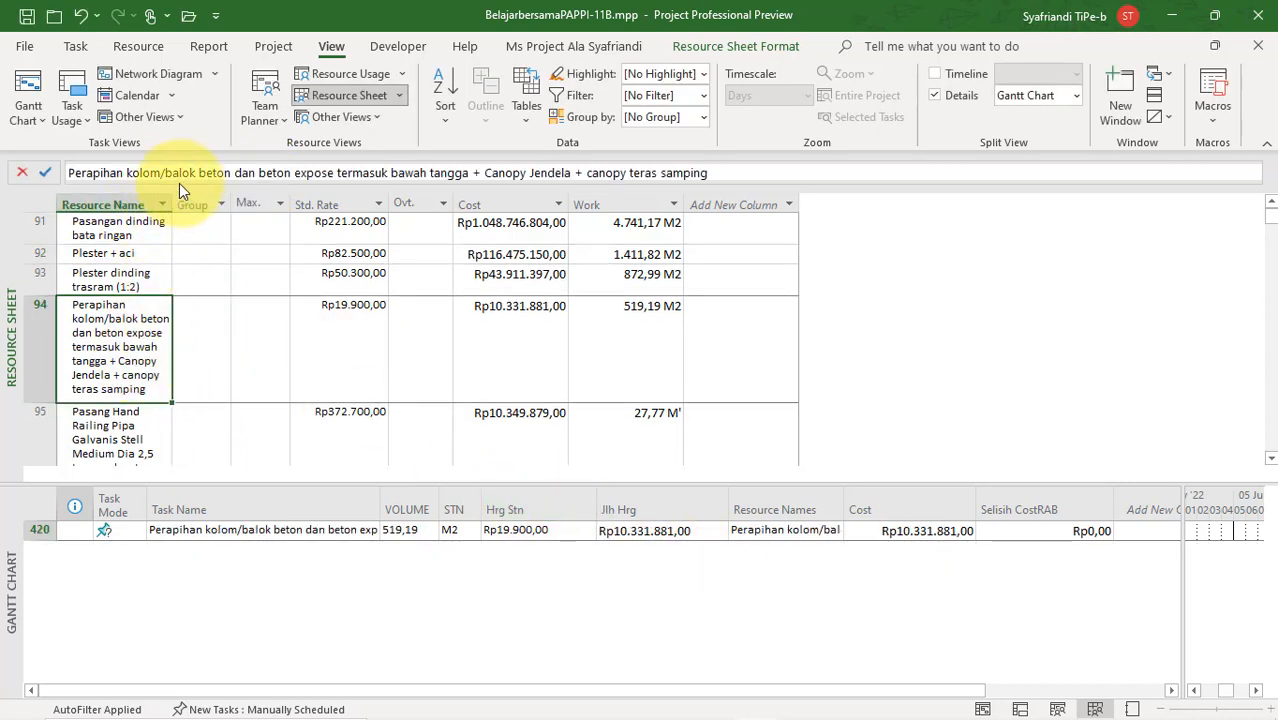
{"action": "left_click", "coordinate": [150, 172]}
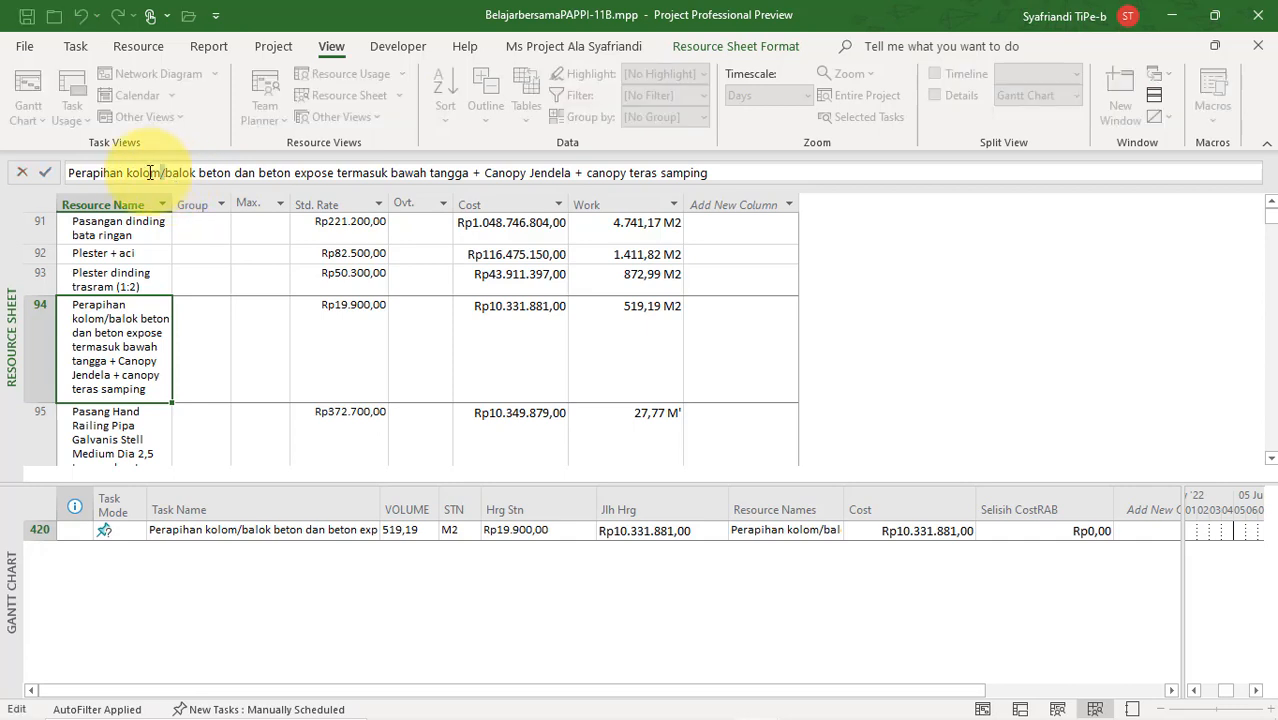
{"action": "key", "text": "BackSpace"}
{"action": "left_click_drag", "start_coordinate": [159, 172], "coordinate": [560, 90]}
{"action": "key", "text": "BackSpace"}
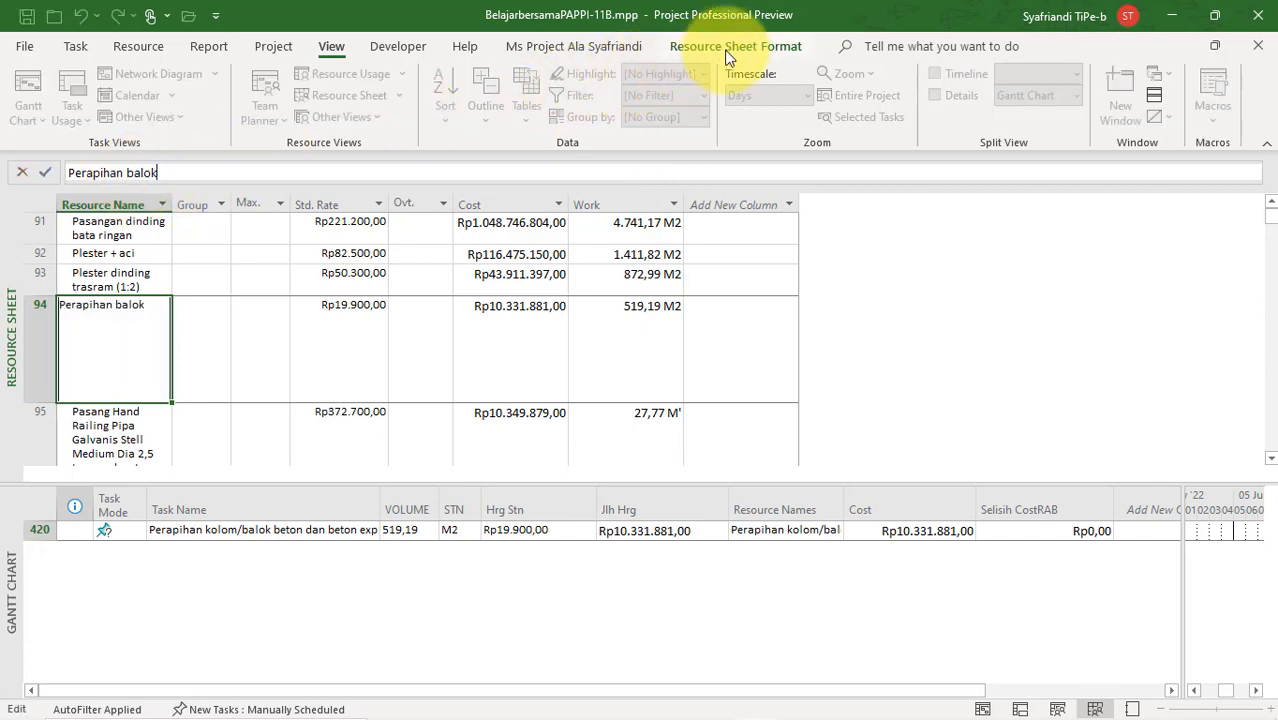
{"action": "key", "text": "Return"}
{"action": "left_click", "coordinate": [120, 304]}
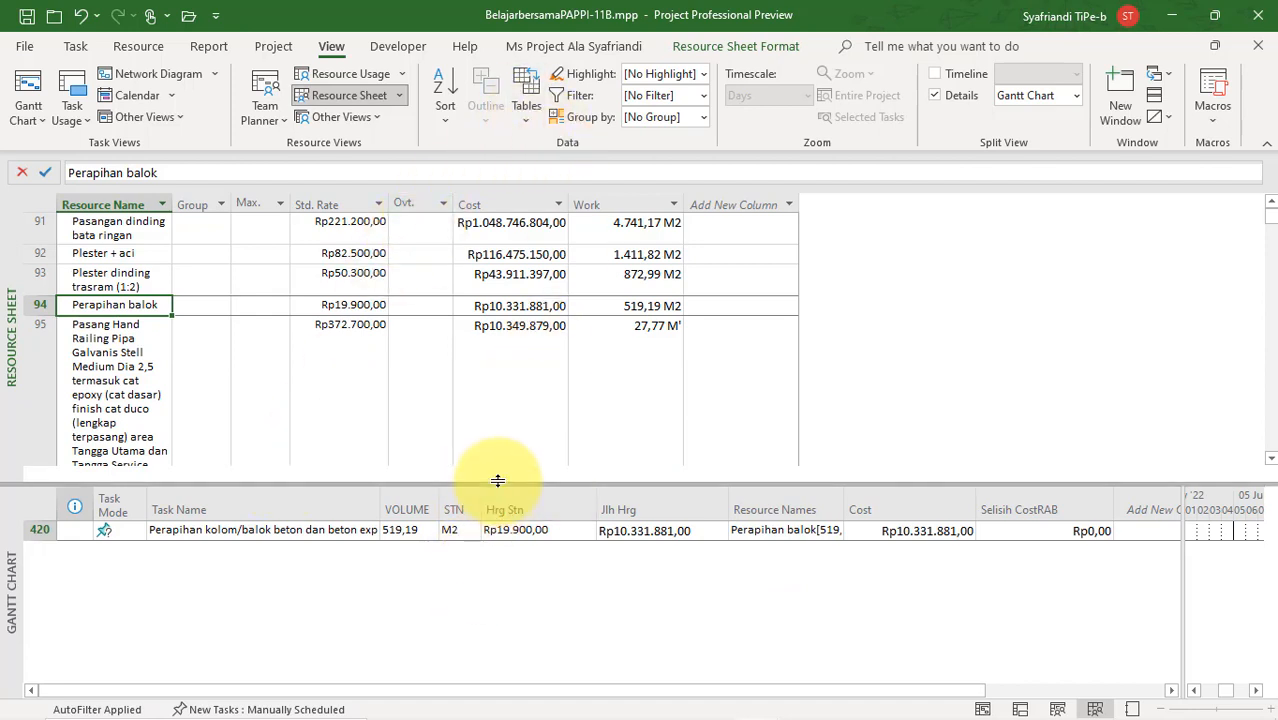
{"action": "left_click_drag", "start_coordinate": [497, 481], "coordinate": [585, 699]}
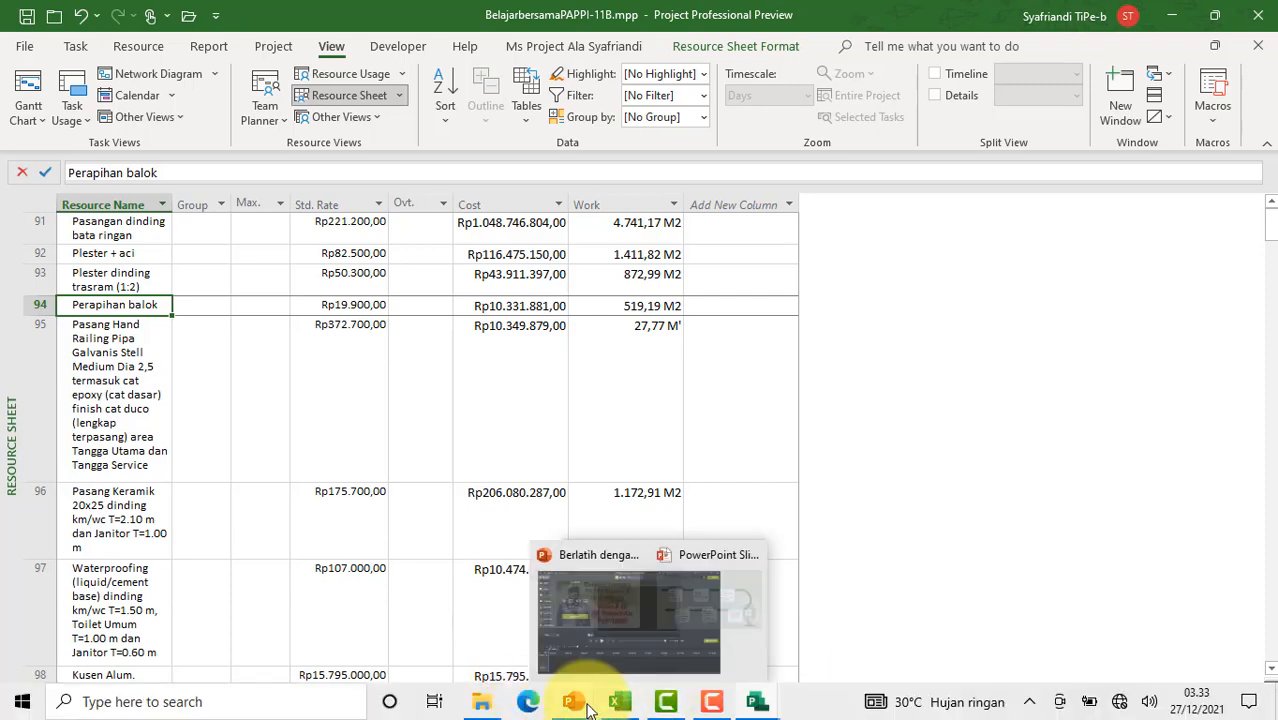
Open BelajarbersamaPAPPI-11C.mpp from the Video No48 folder in File Explorer and display its Resource Sheet
{"action": "left_click", "coordinate": [482, 703]}
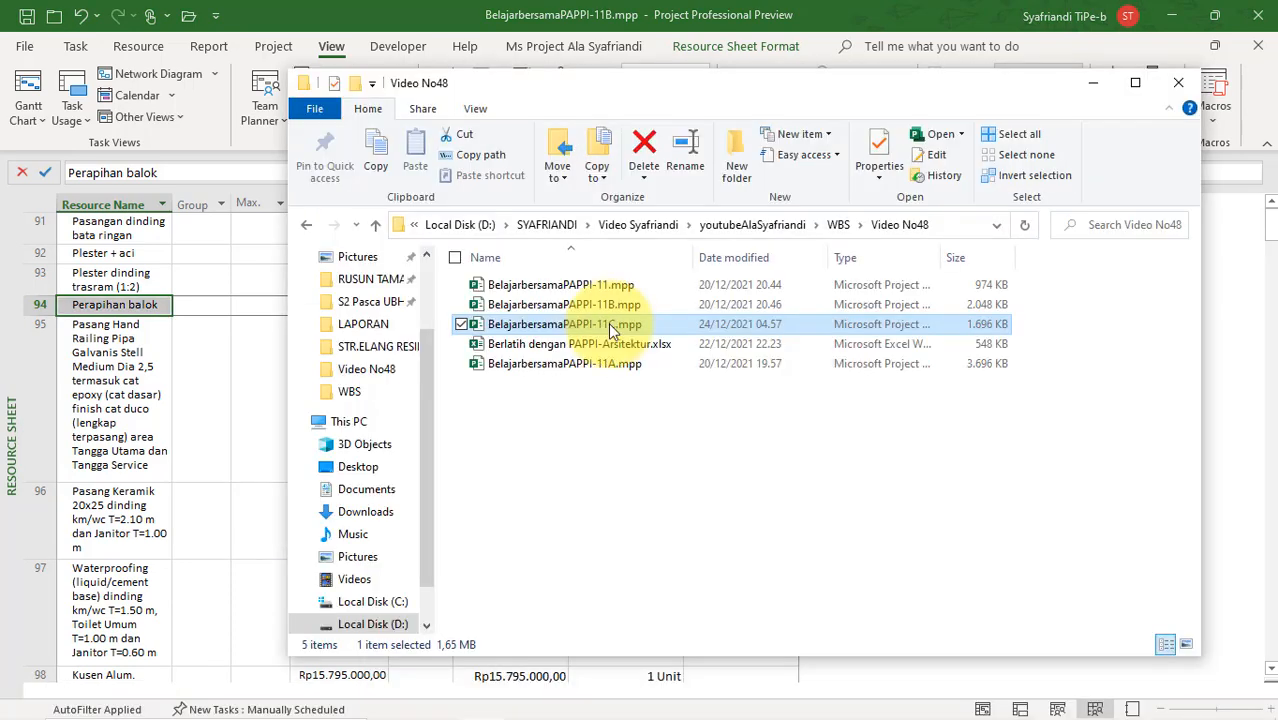
{"action": "double_click", "coordinate": [608, 324]}
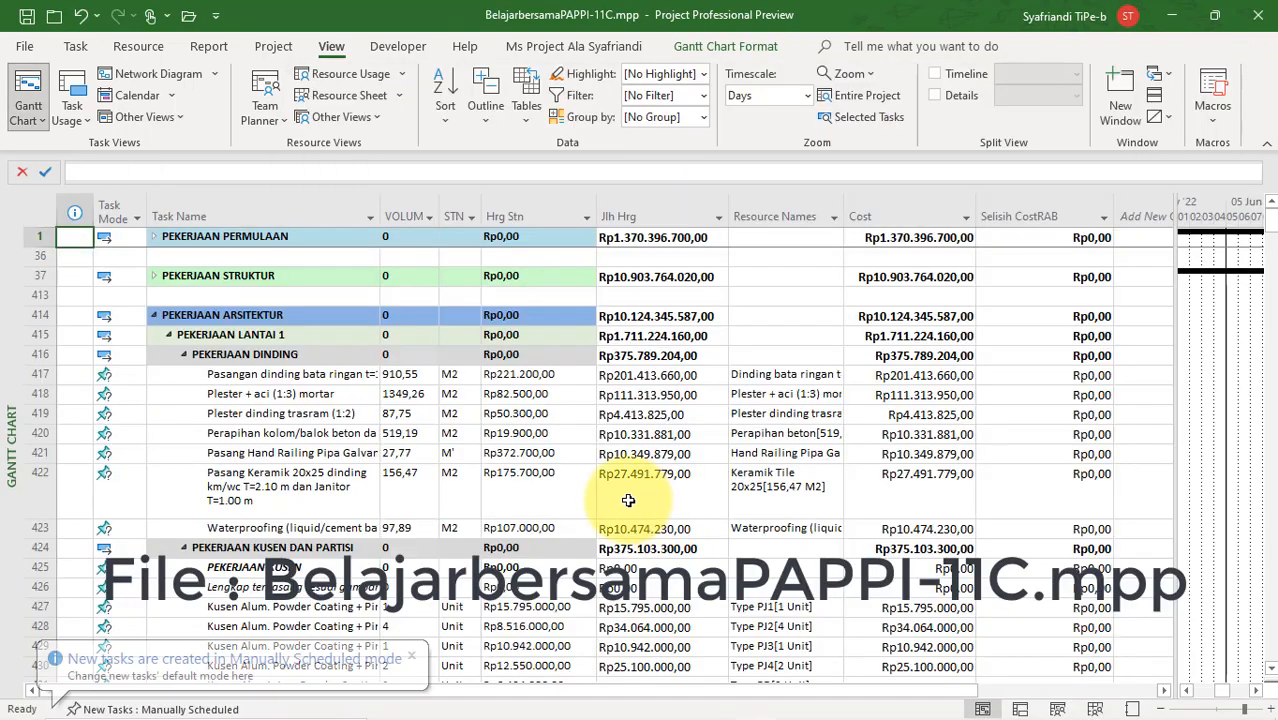
{"action": "right_click", "coordinate": [10, 452]}
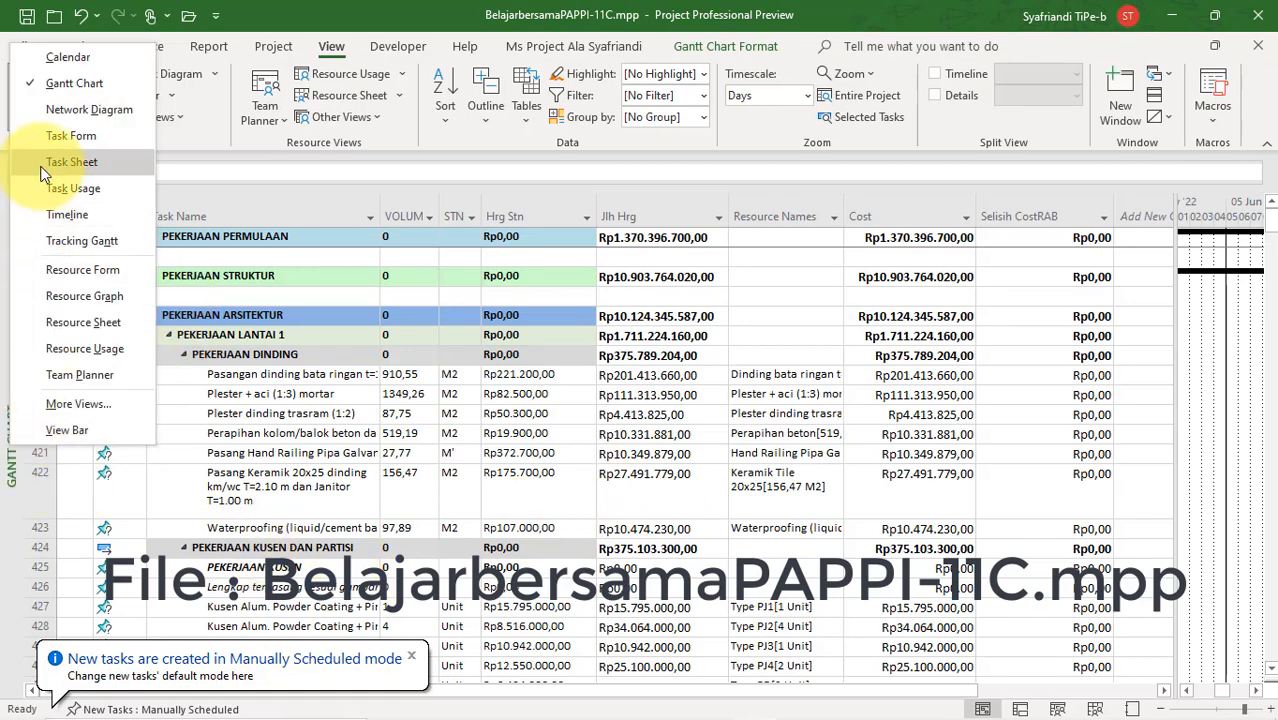
{"action": "left_click", "coordinate": [98, 330]}
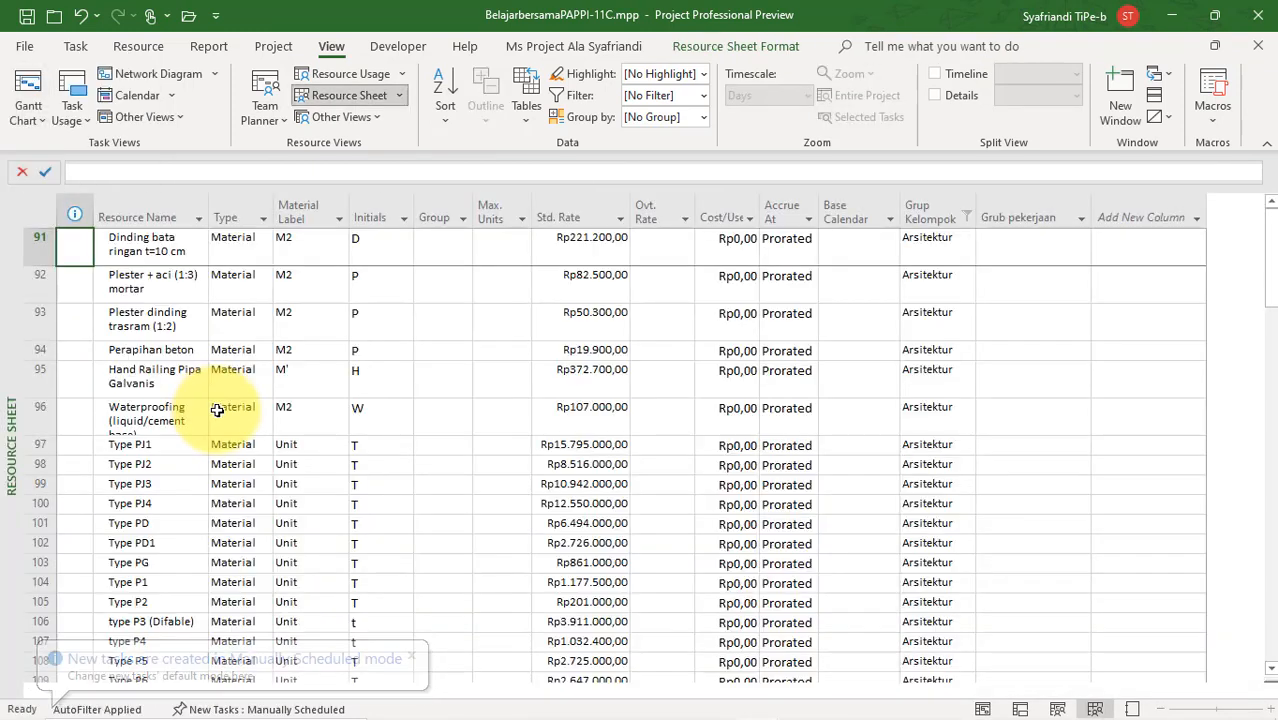
Review the architectural Material resources from row 91 through the last entry, Pas.Bubungan: Nok atap transparan, and return to the first one
{"action": "scroll", "coordinate": [189, 387], "scroll_direction": "down", "scroll_amount": 3}
{"action": "left_click", "coordinate": [163, 377]}
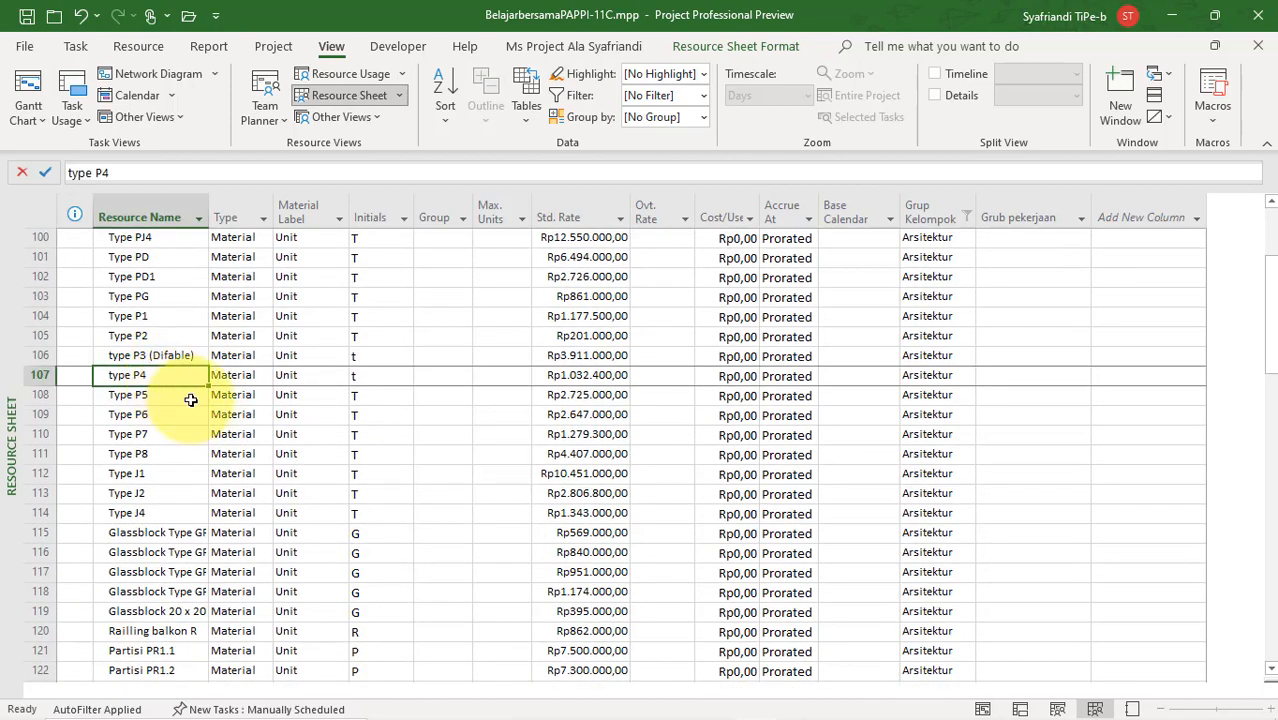
{"action": "scroll", "coordinate": [188, 397], "scroll_direction": "down", "scroll_amount": 15}
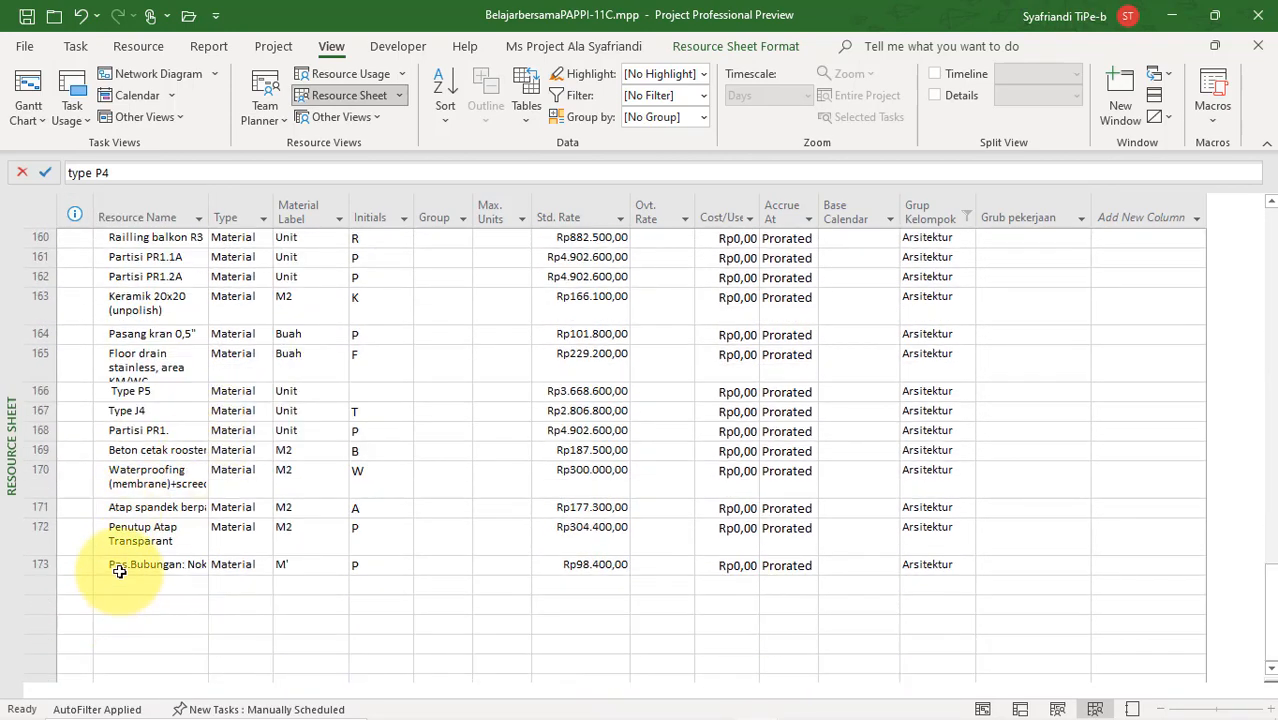
{"action": "left_click", "coordinate": [119, 571]}
{"action": "scroll", "coordinate": [255, 520], "scroll_direction": "up", "scroll_amount": 15}
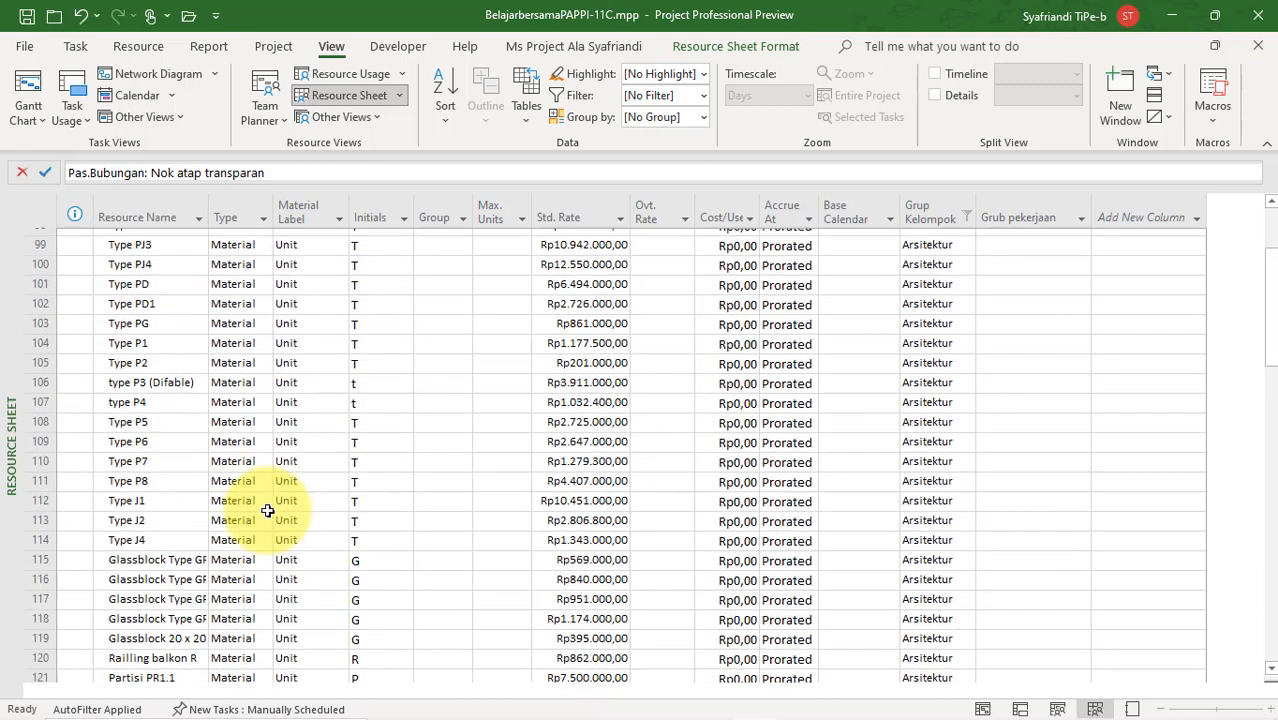
{"action": "scroll", "coordinate": [267, 511], "scroll_direction": "up", "scroll_amount": 3}
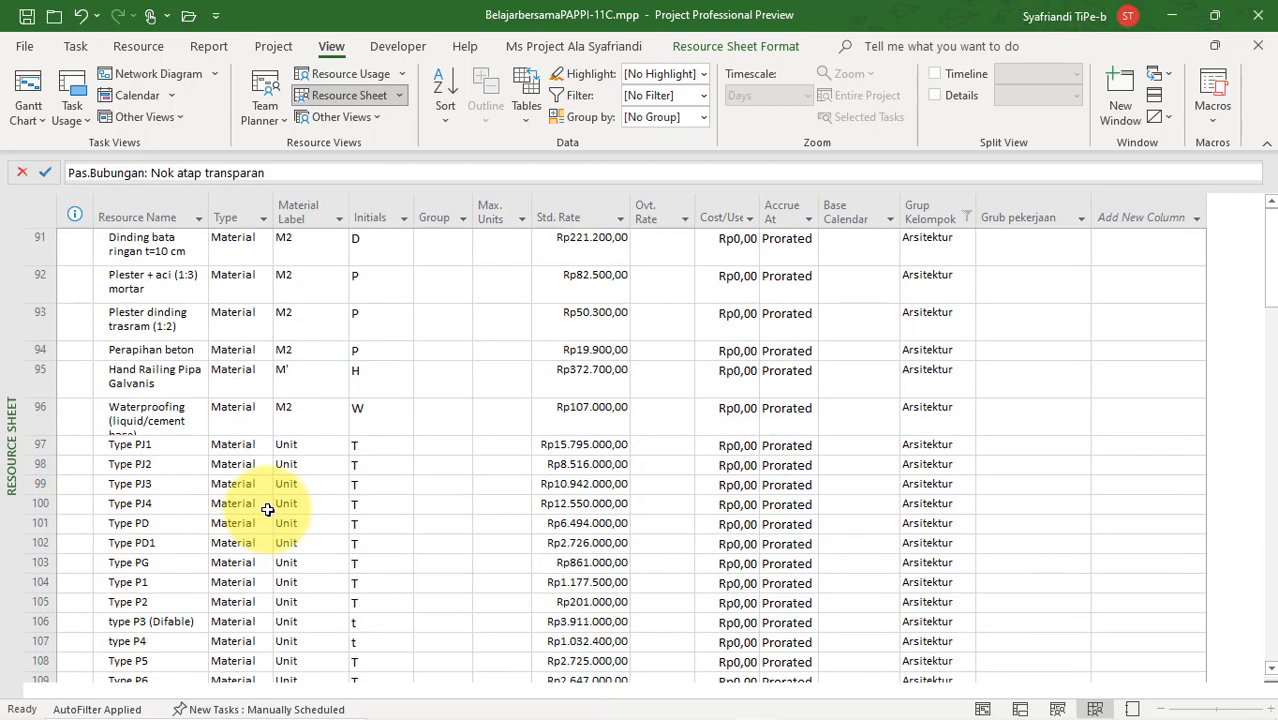
{"action": "left_click", "coordinate": [174, 258]}
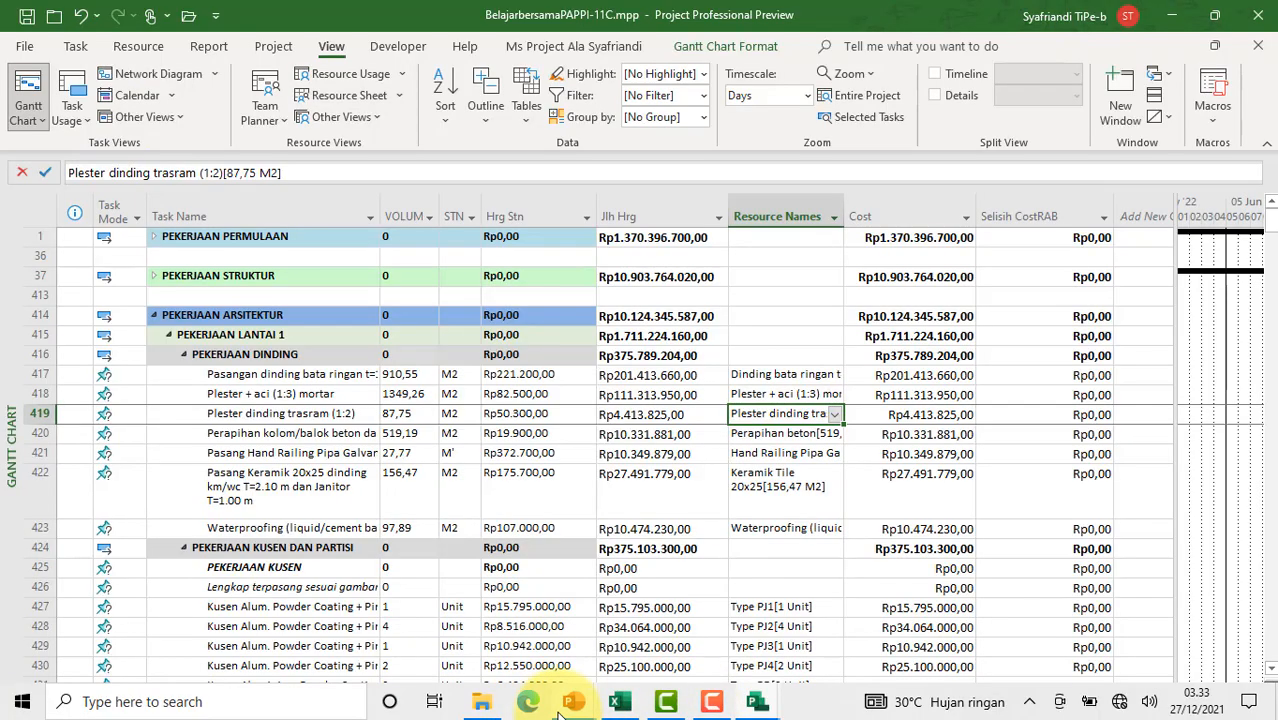
Switch to the PowerPoint slideshow with the Tahapan di-video ini slide
{"action": "left_click", "coordinate": [568, 703]}
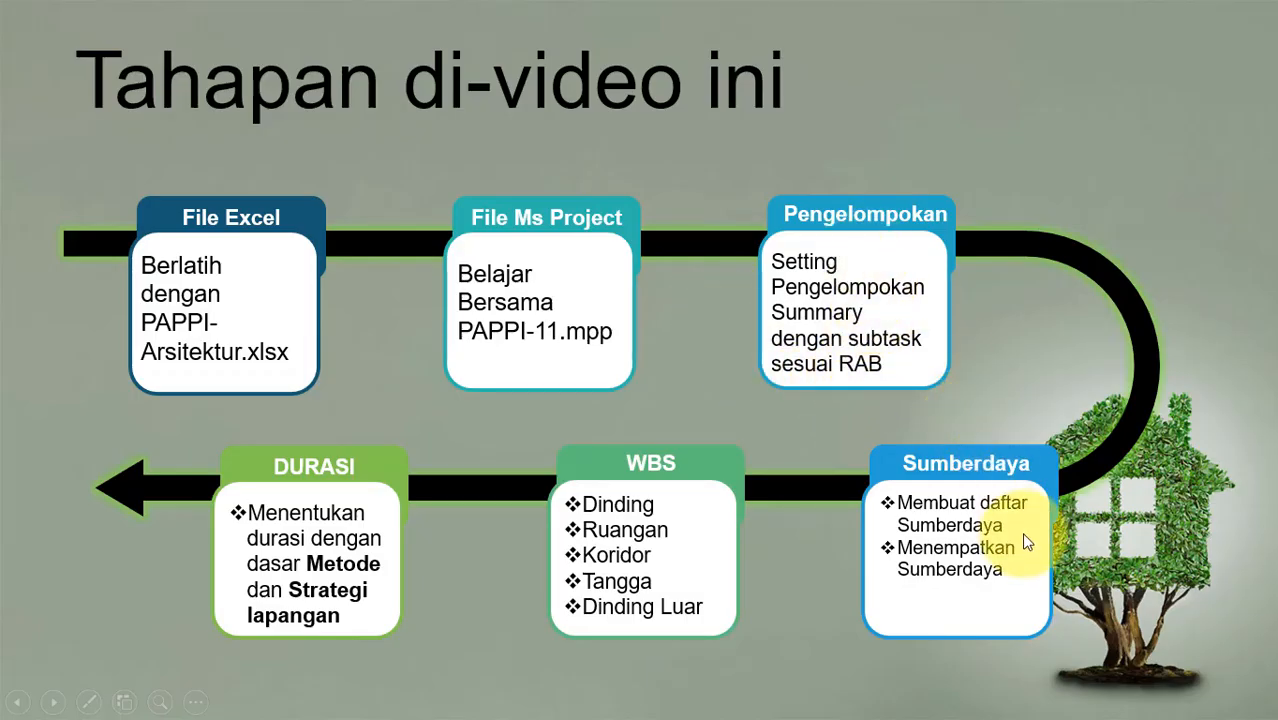